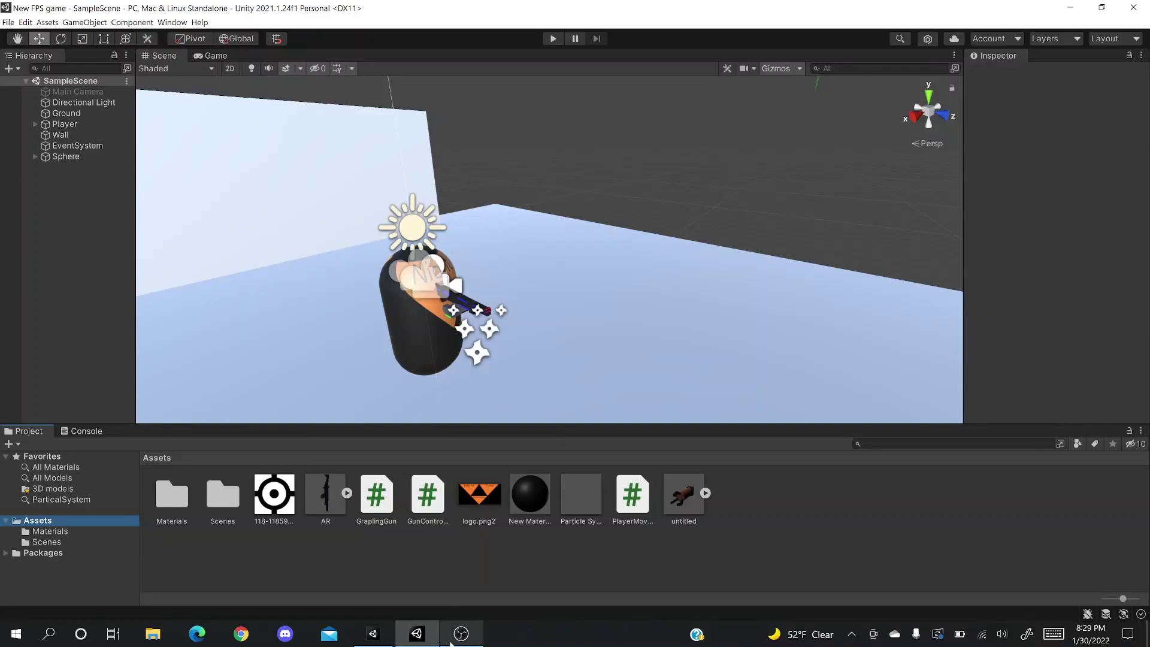
- Switch to the project 2 editor, run MainScene in play mode and walk the player around the arena near the blue enemy
click(383, 637)
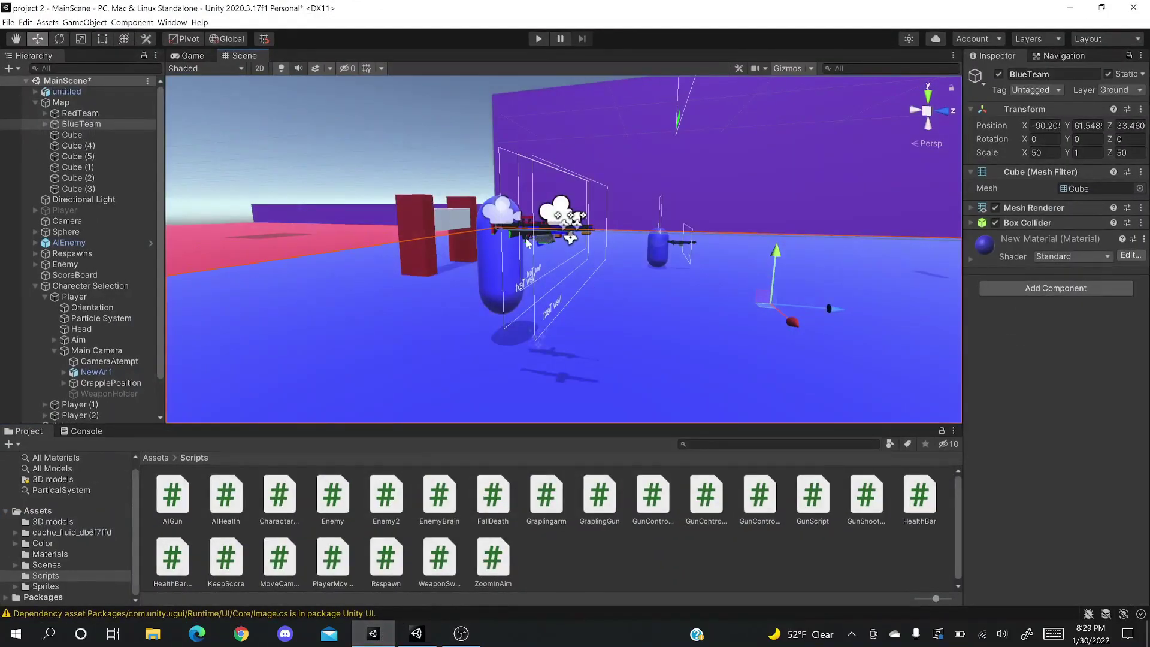
click(539, 39)
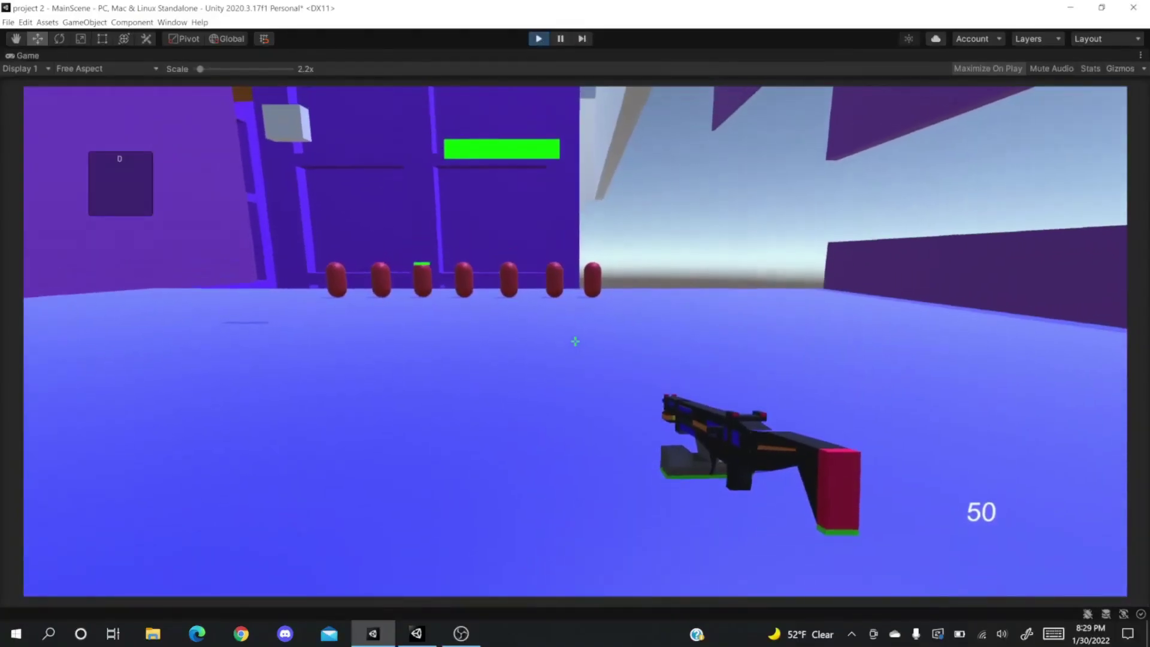
click(575, 341)
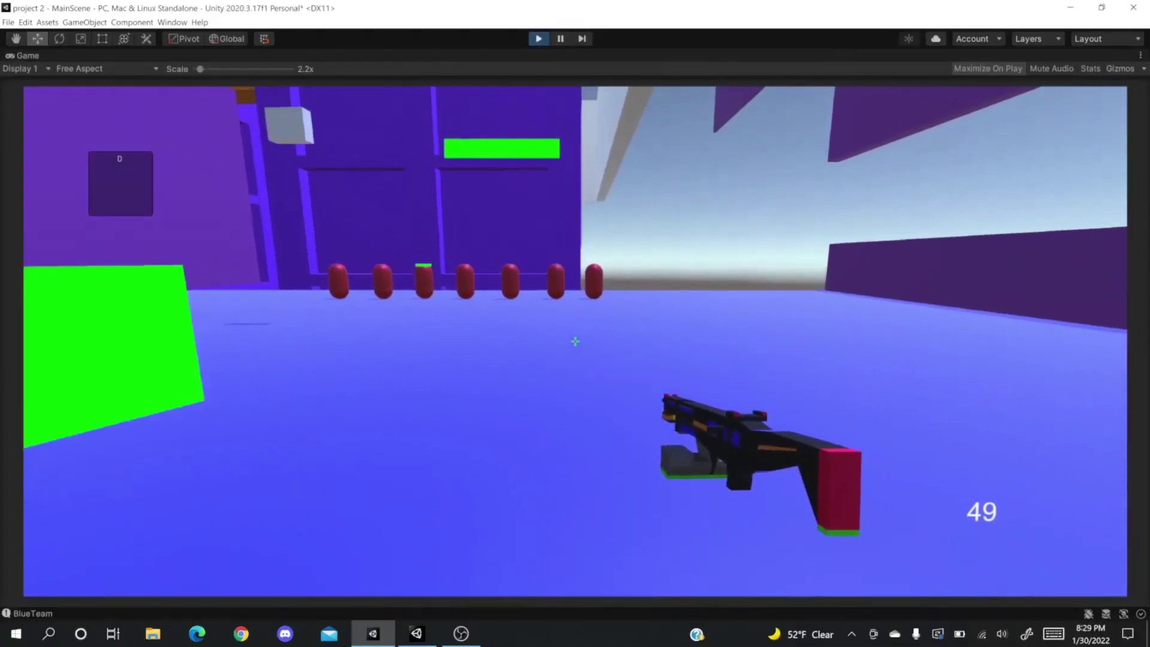
key(s)
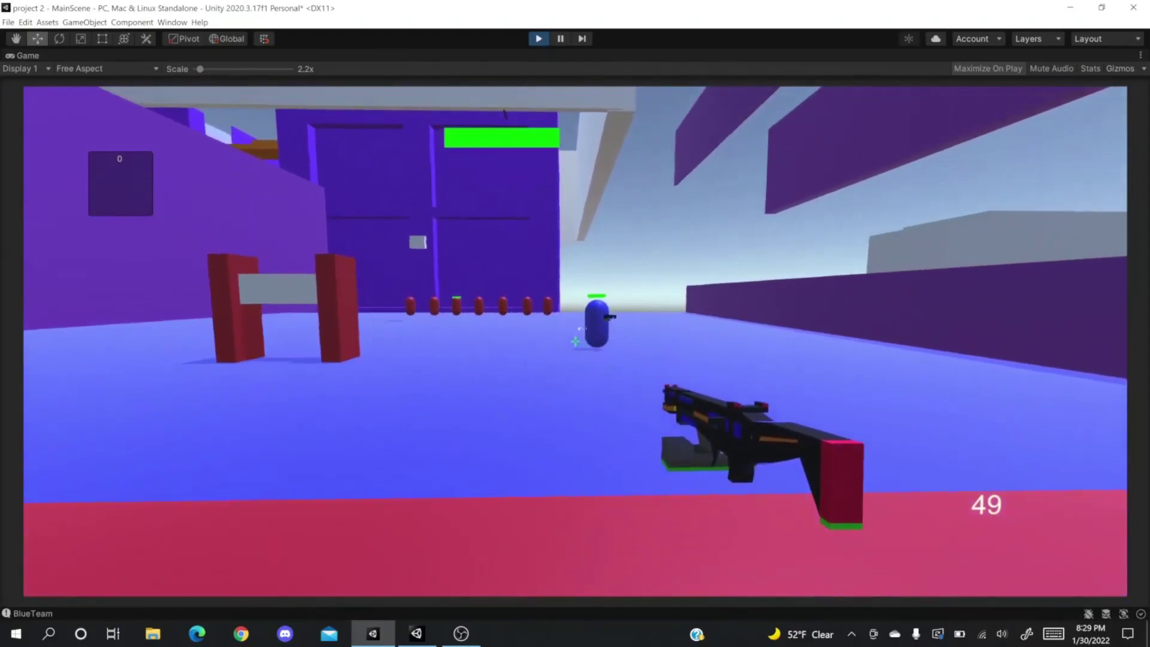
mouse_move(576, 342)
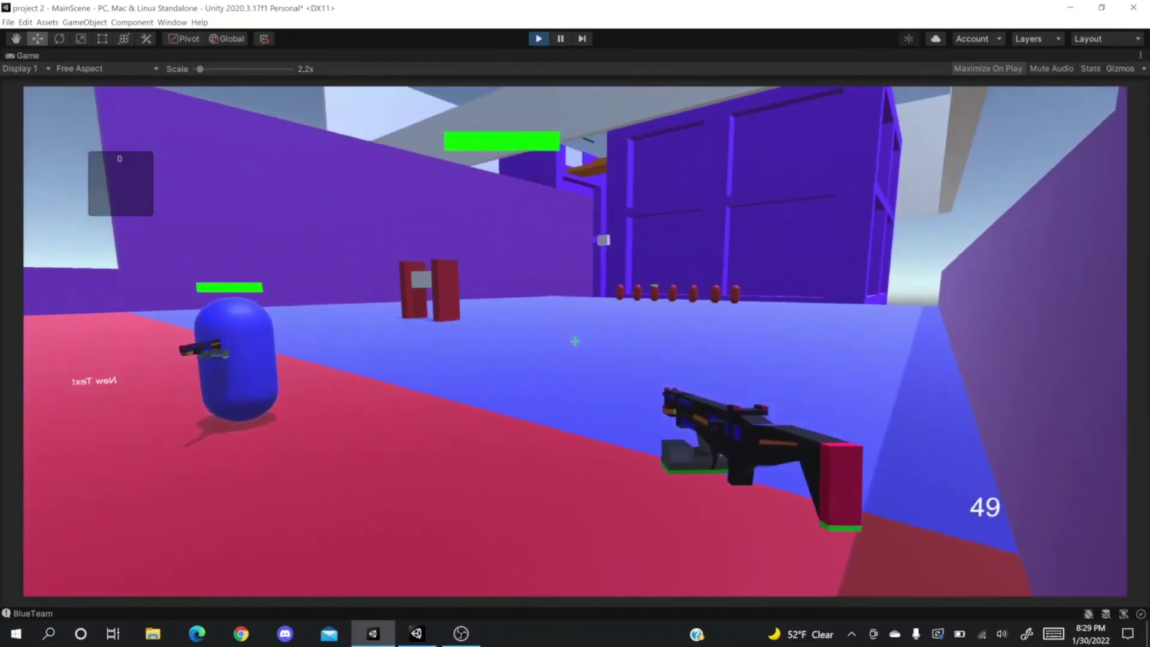
key(w)
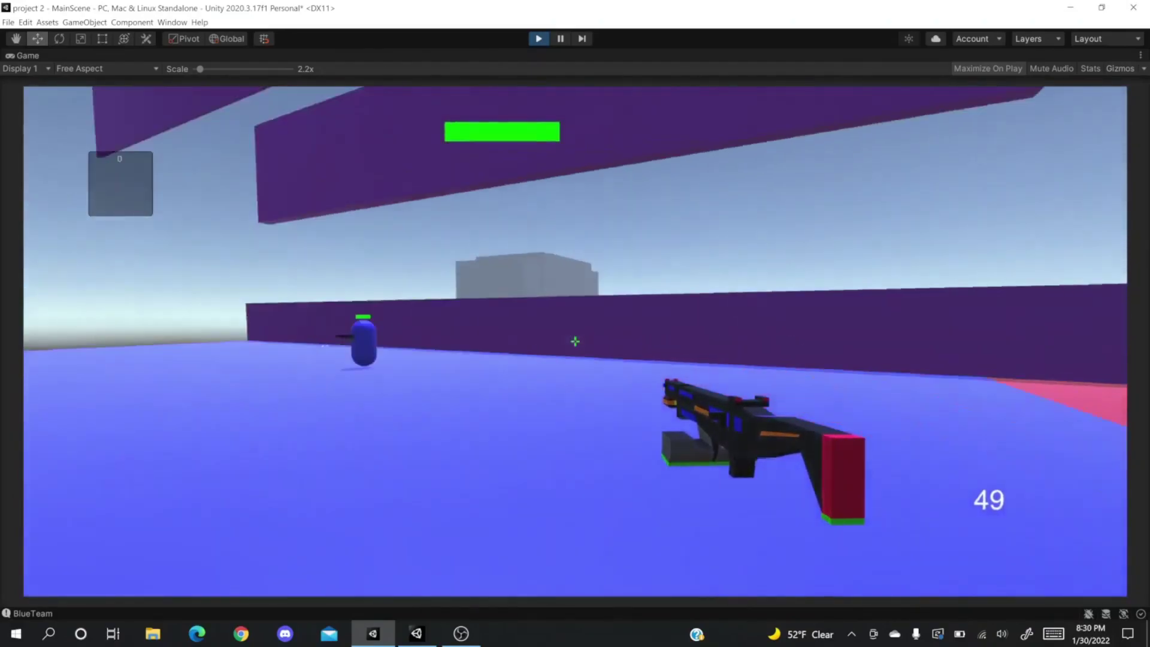
- Play-test combat by repeatedly aiming down the gun's sights and firing at the blue AI enemy
right_click(575, 342)
click(575, 341)
click(575, 341)
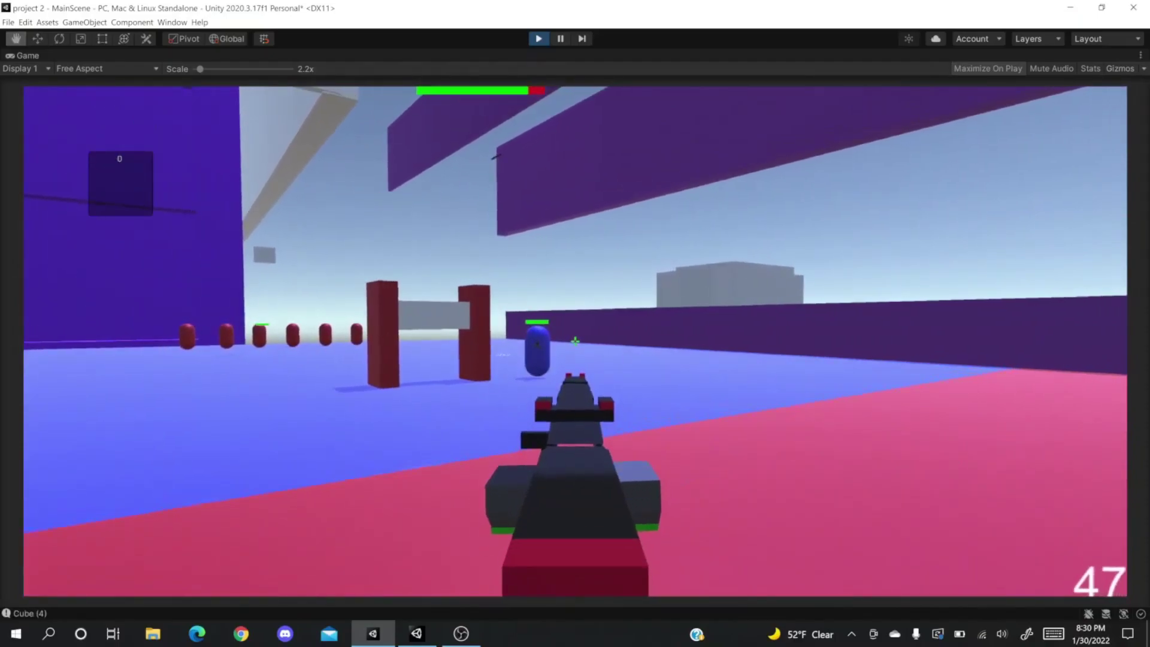
click(575, 341)
right_click(576, 342)
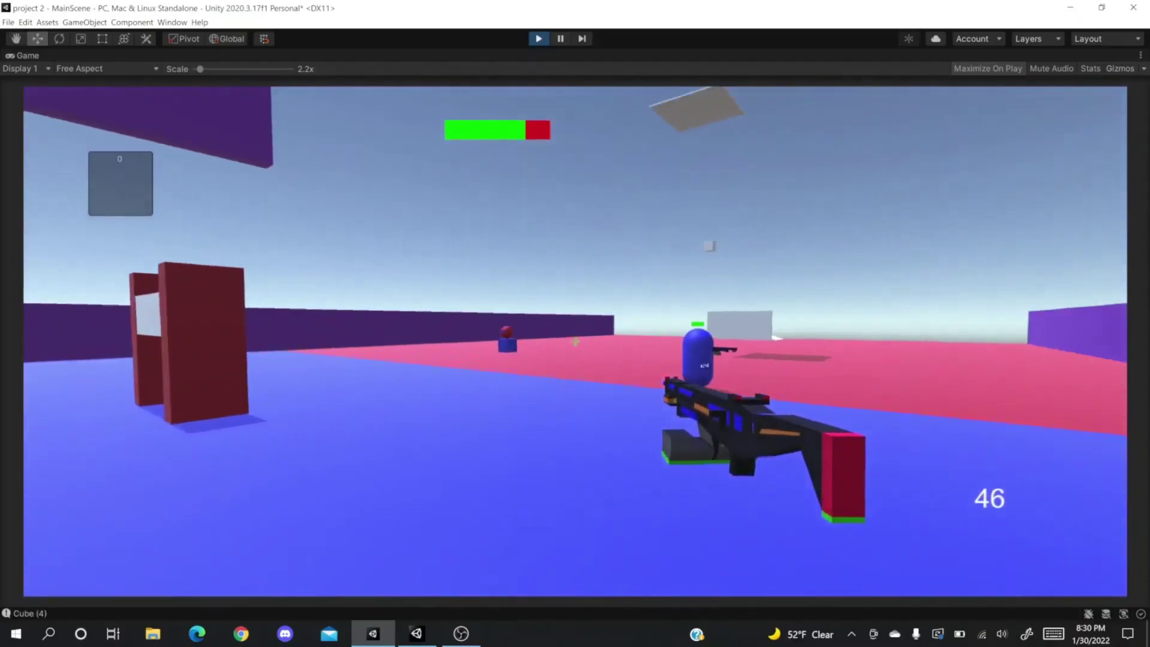
right_click(576, 341)
click(576, 342)
click(575, 342)
click(575, 342)
click(575, 342)
right_click(575, 341)
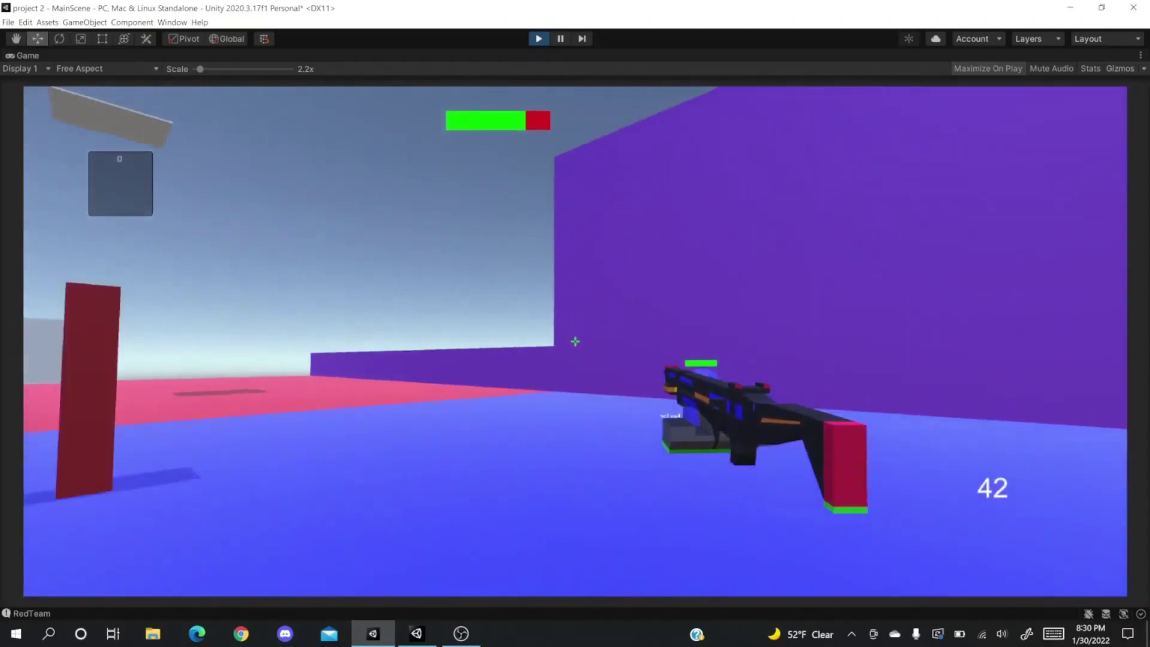
right_click(575, 342)
click(575, 341)
click(575, 342)
click(575, 342)
click(576, 342)
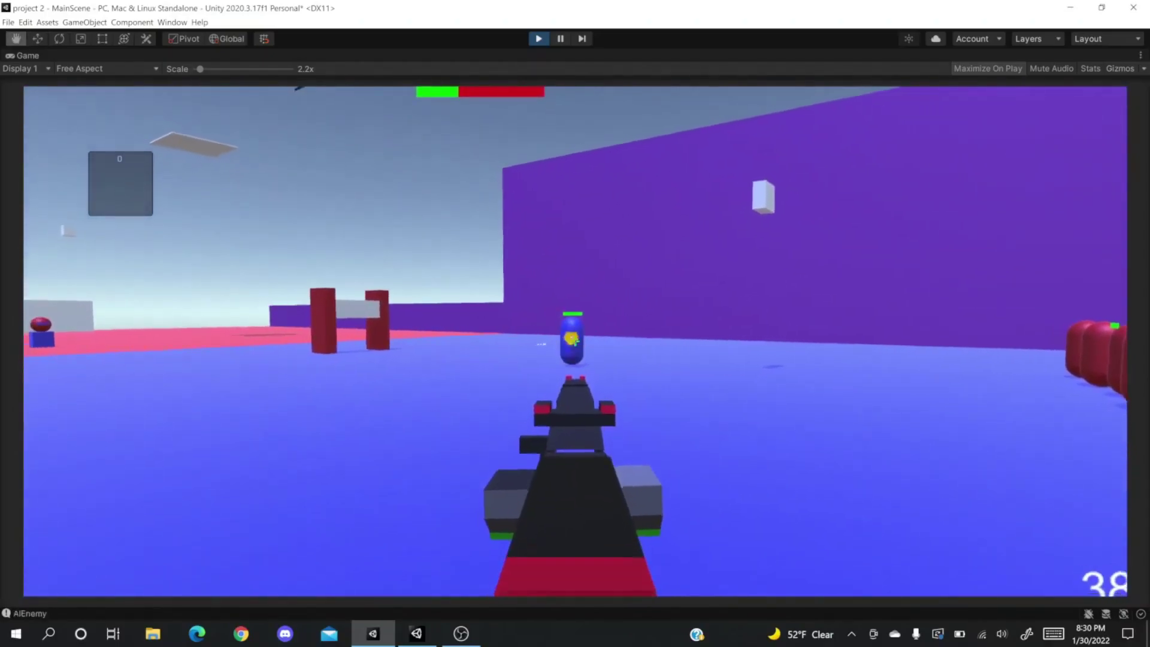
click(575, 341)
right_click(575, 342)
- Play-test the AI enemy's pursuit by moving around the arena and firing at it without aiming down the sights
key(w)
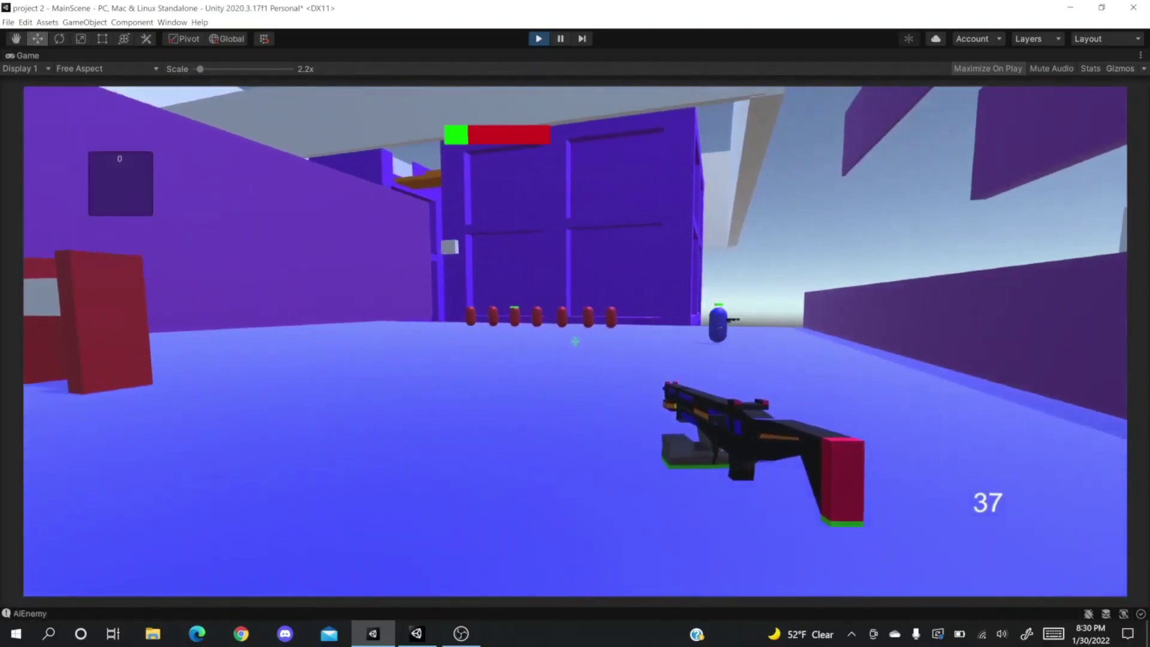
key(w)
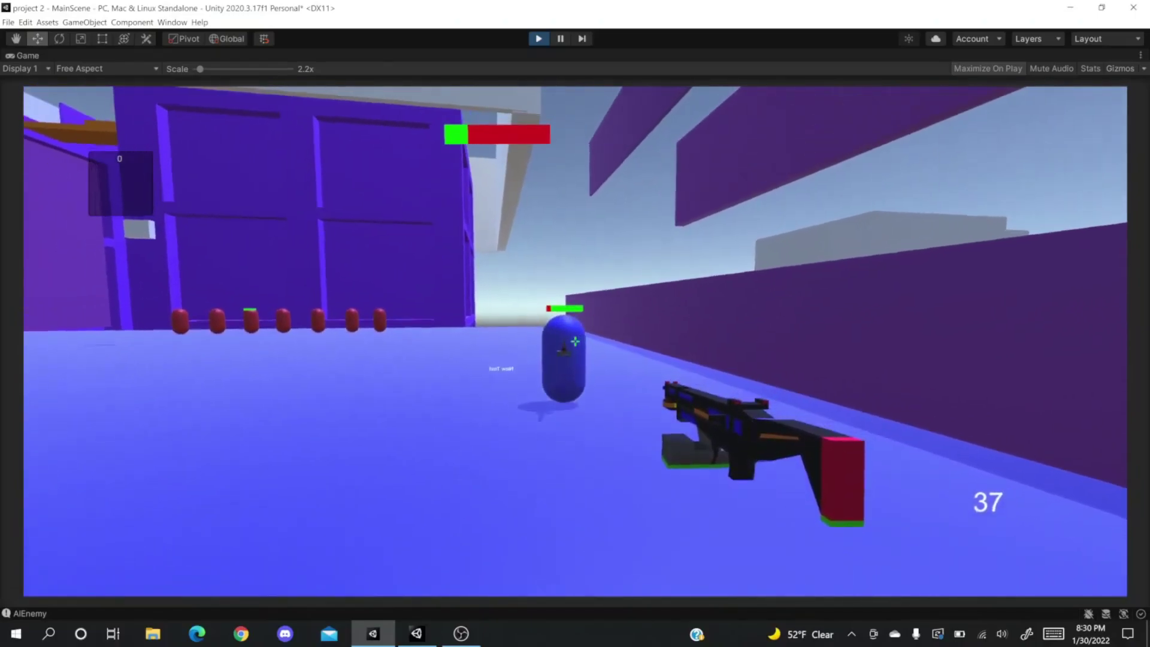
key(w)
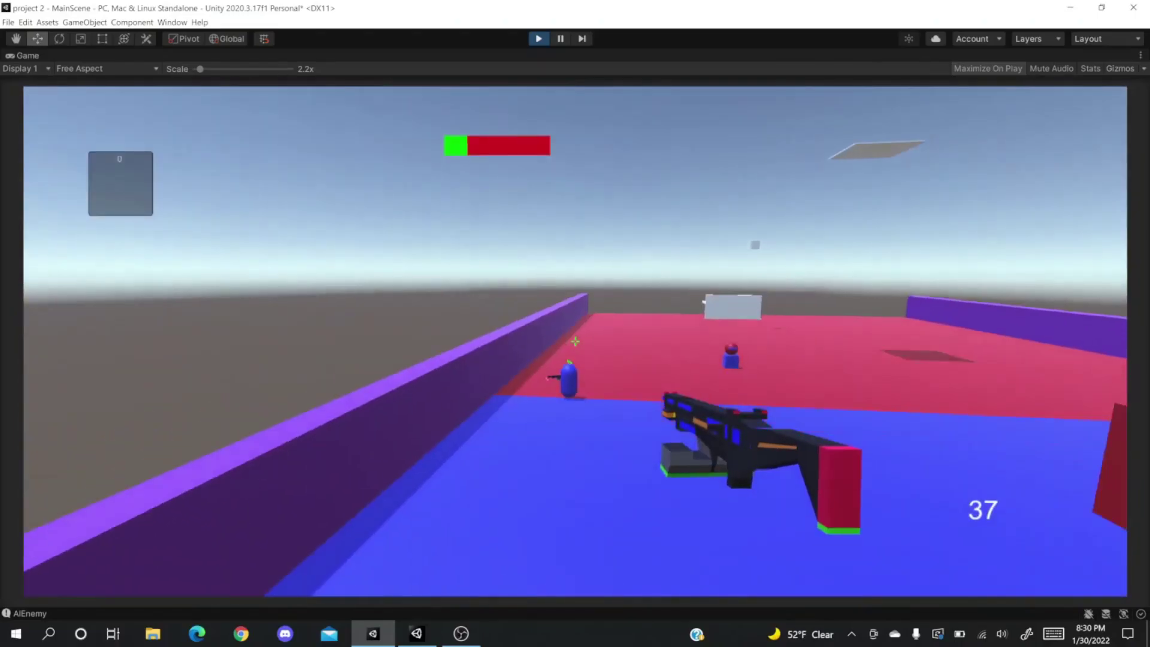
click(575, 341)
click(575, 342)
click(575, 341)
click(575, 342)
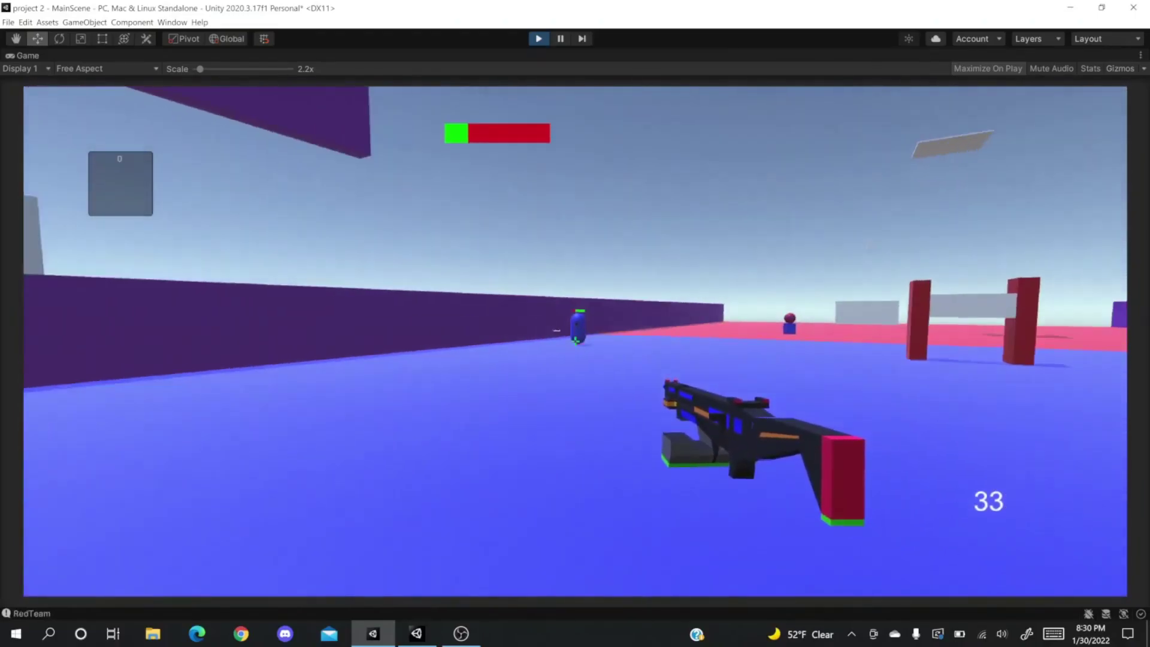
key(w)
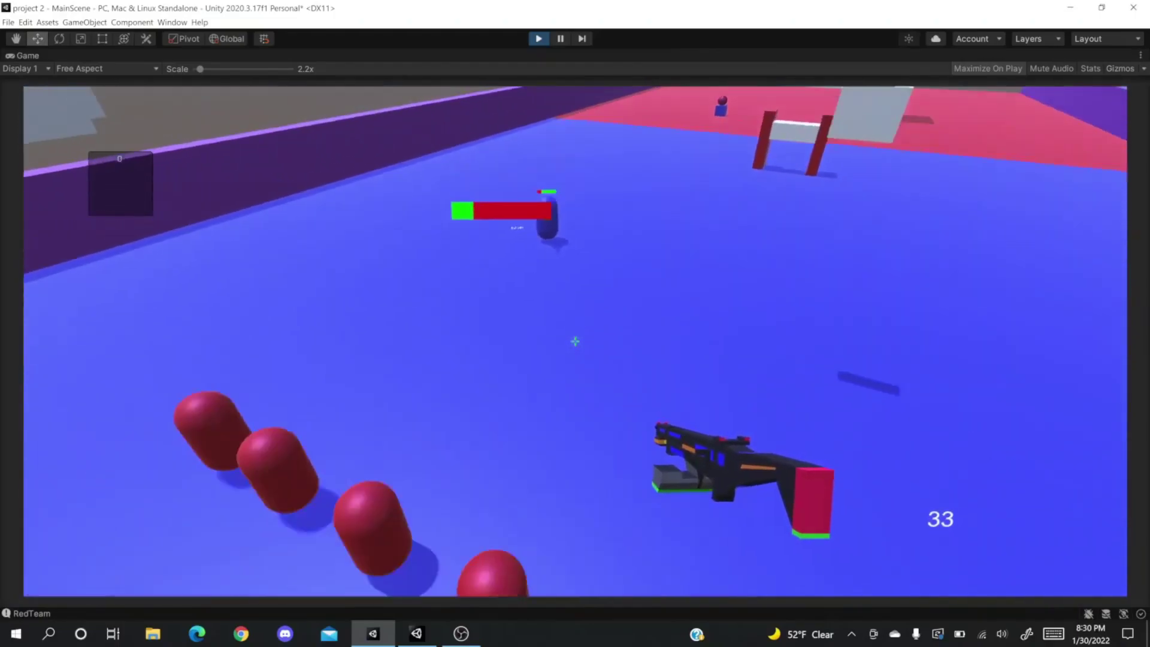
click(576, 342)
click(575, 342)
click(575, 342)
click(575, 342)
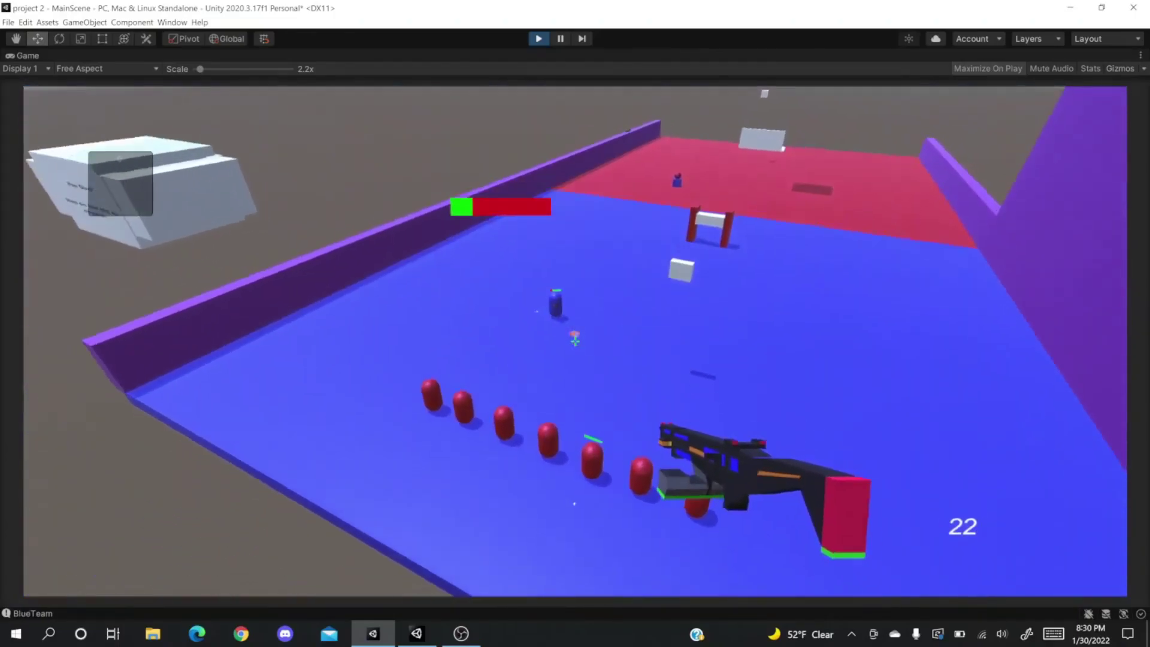
key(w)
click(575, 342)
click(575, 341)
click(575, 341)
click(576, 342)
key(w)
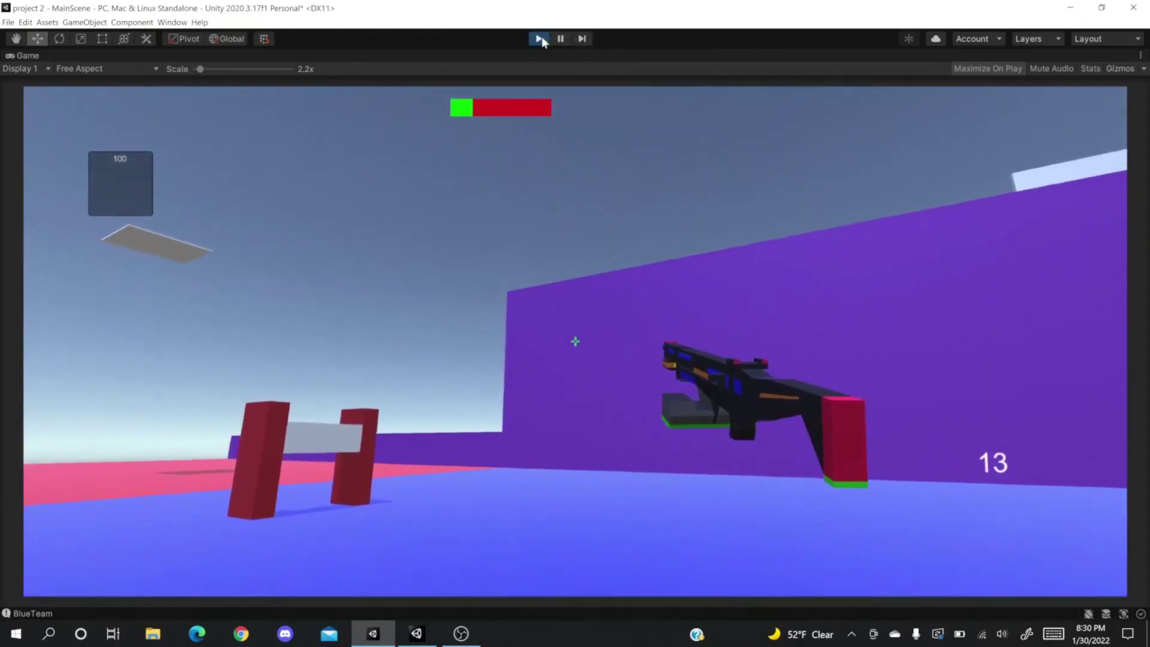
- Stop play mode in project 2 and switch back to the New FPS game project
click(541, 38)
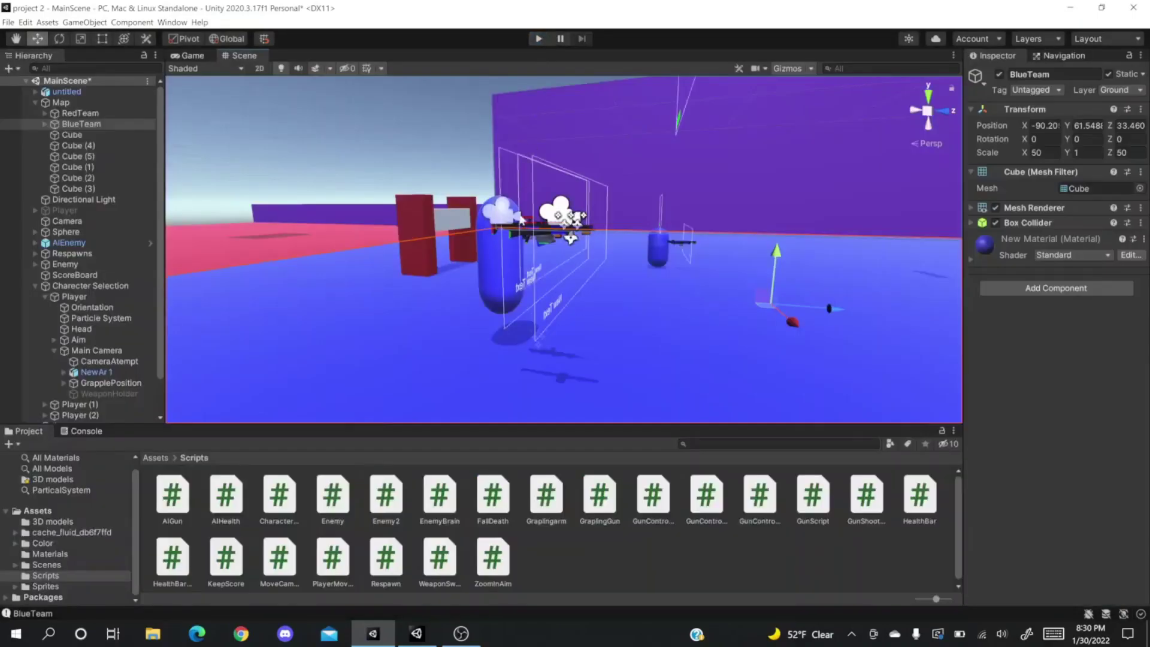
click(416, 633)
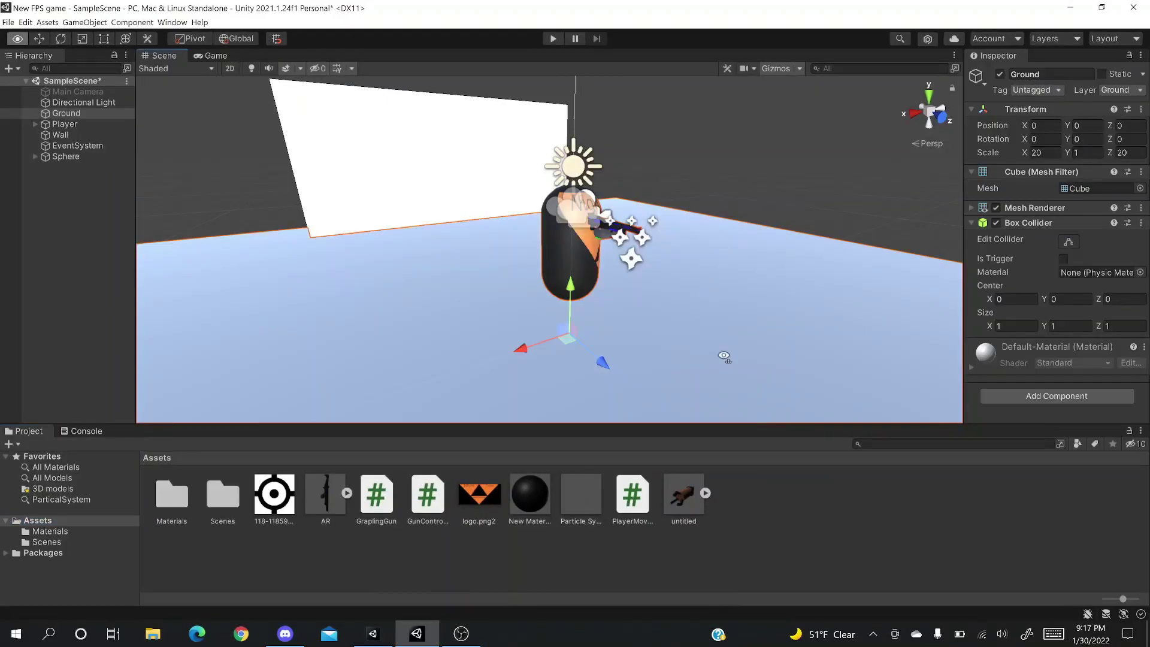
- Enlarge the Ground object by setting its X and Z scale to 50
alt+scroll(725, 367, down, 6)
alt+drag(722, 375, 712, 354)
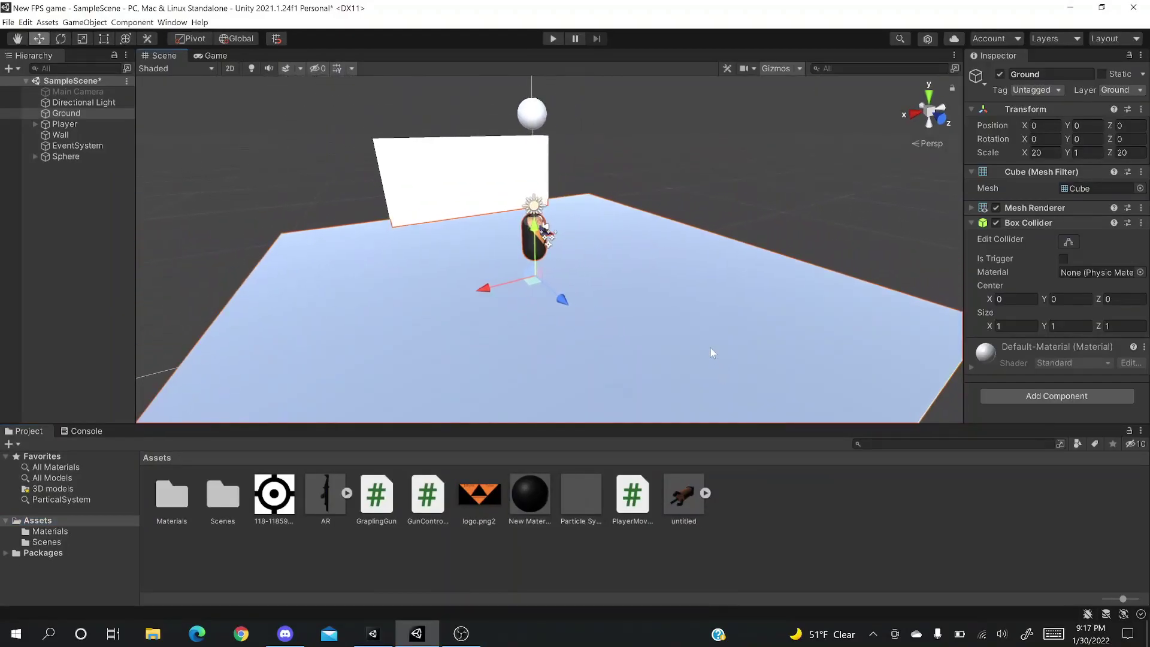
click(1038, 150)
text(50)
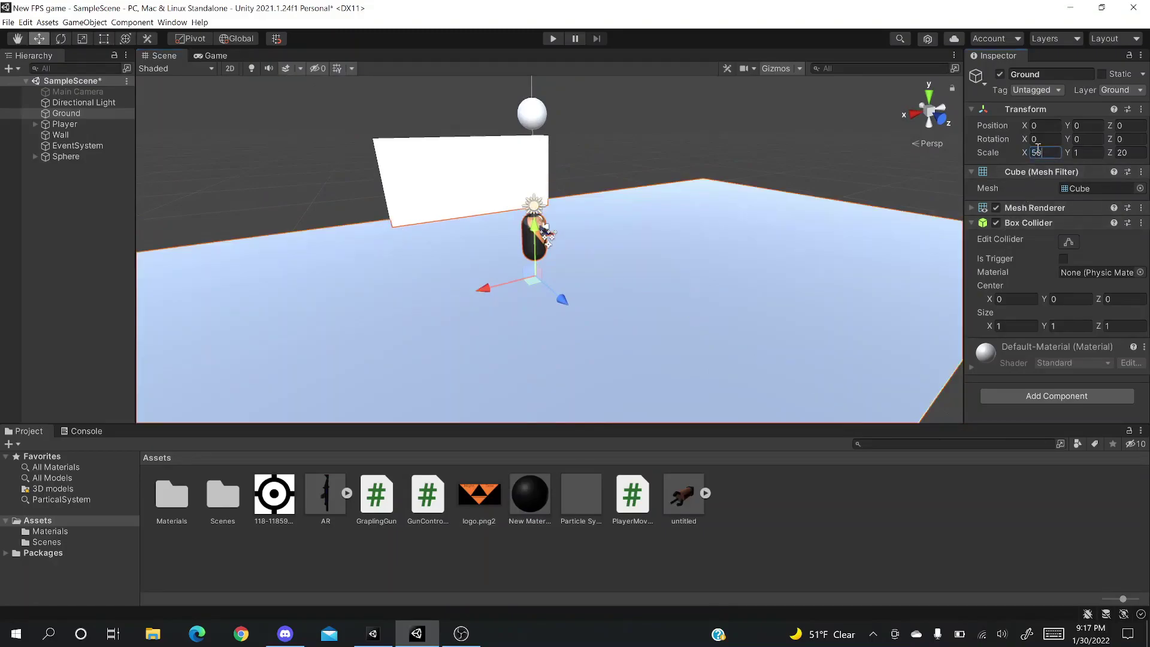
click(1129, 153)
text(50)
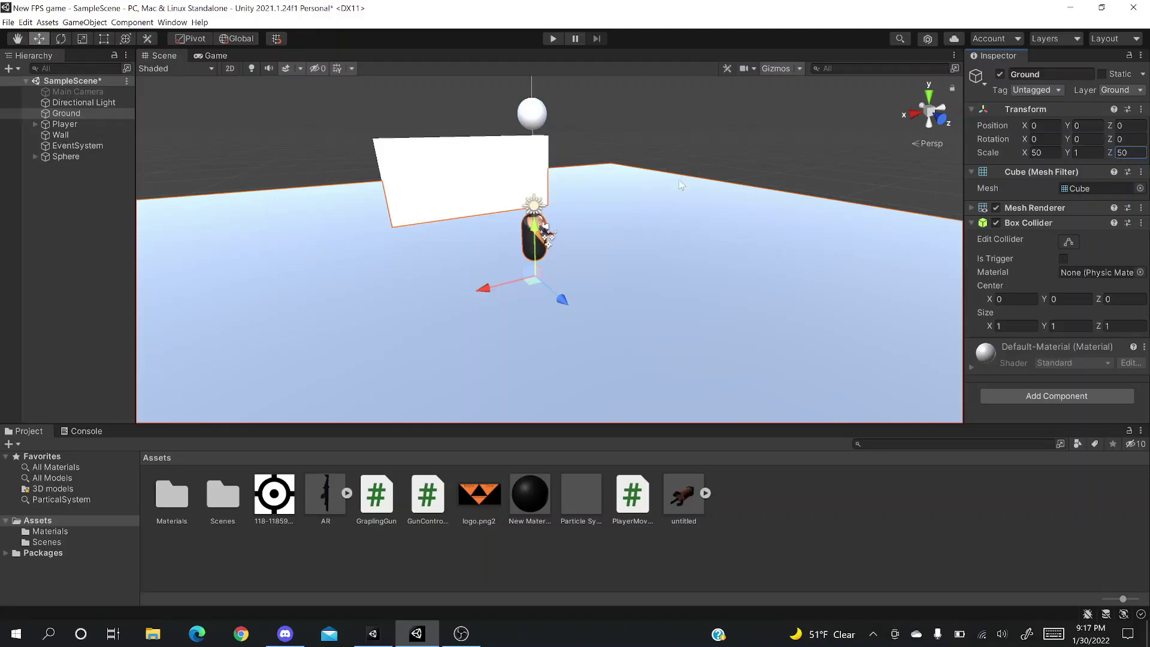
- Create a 3D capsule in the scene and raise it above the ground to a Y position of about 1.53
alt+drag(720, 249, 740, 224)
scroll(623, 238, up, 3)
alt+drag(624, 234, 684, 228)
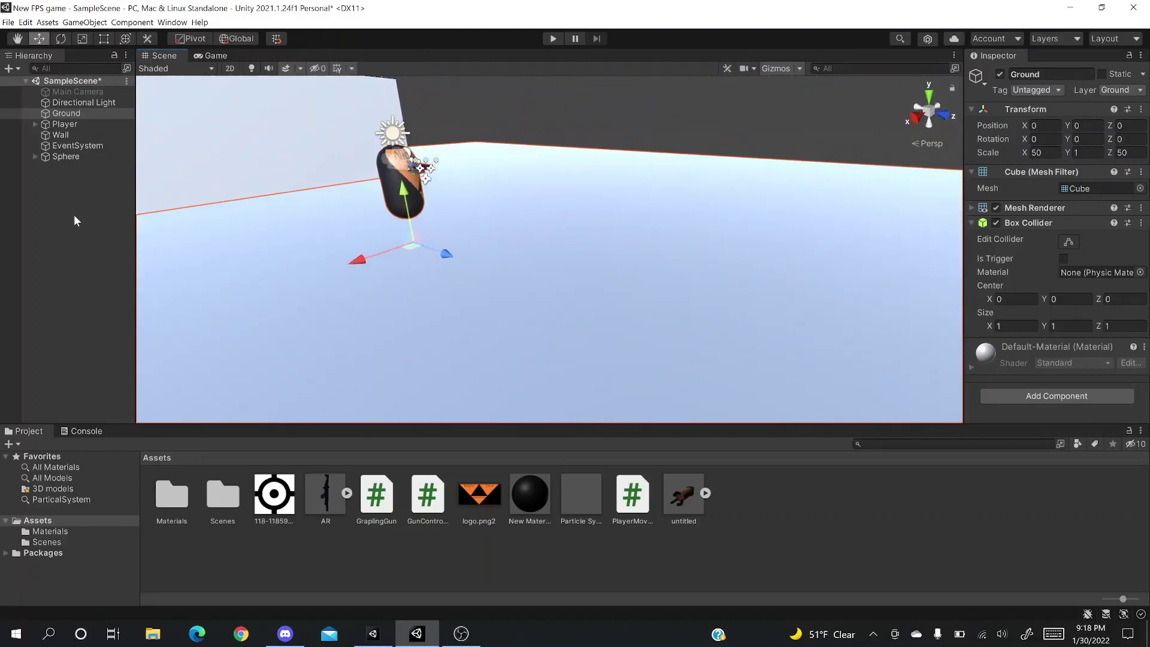
right_click(75, 215)
mouse_move(146, 348)
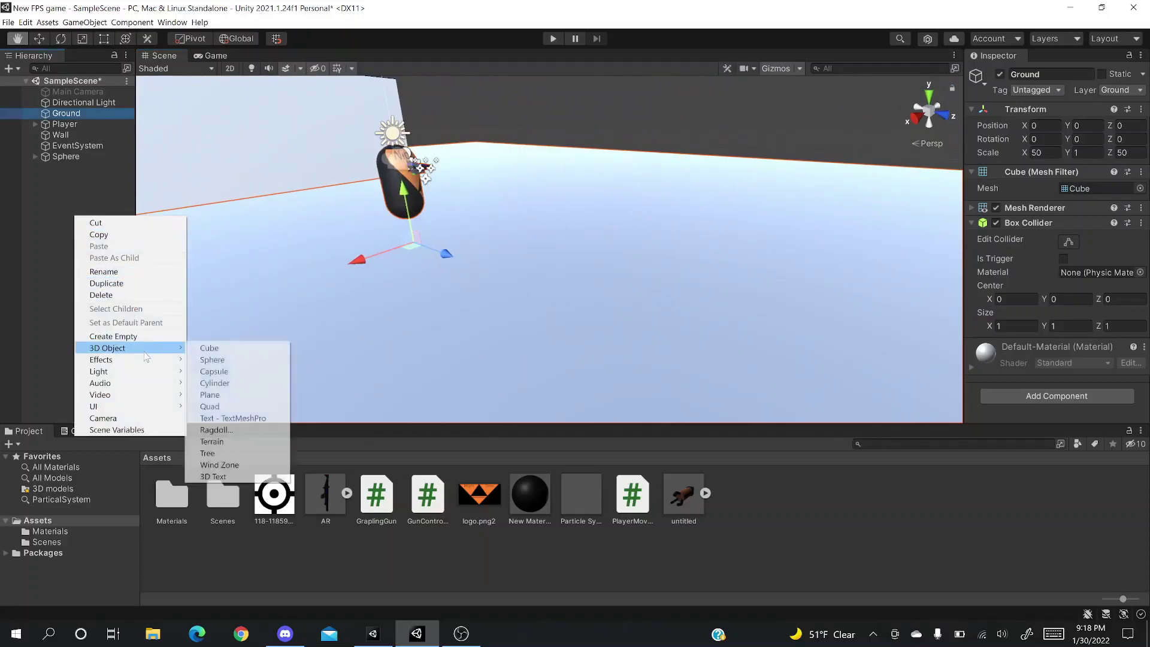
click(217, 371)
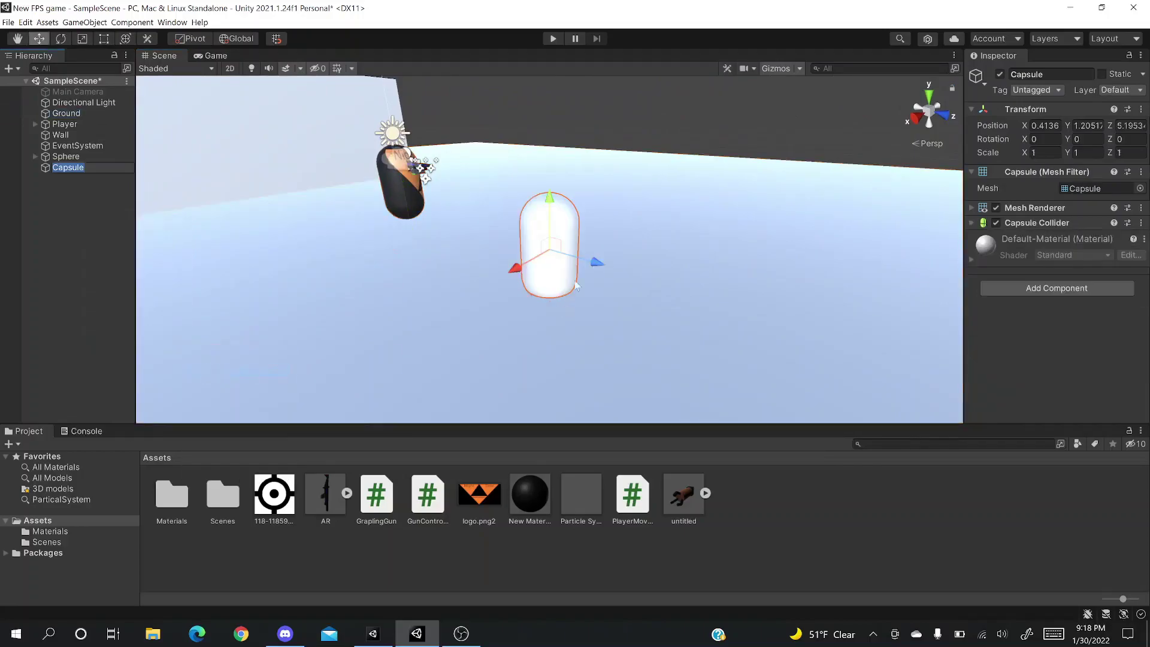
drag(550, 207, 550, 184)
alt+drag(667, 233, 702, 232)
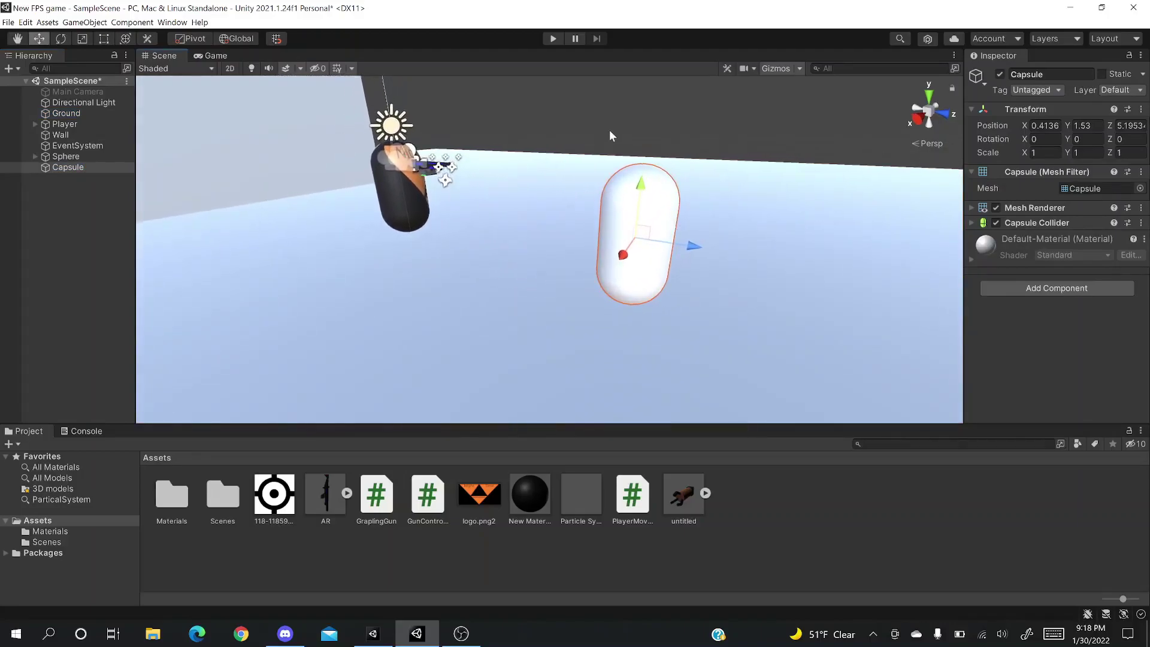
- Add a Rigidbody component to the capsule
click(1048, 290)
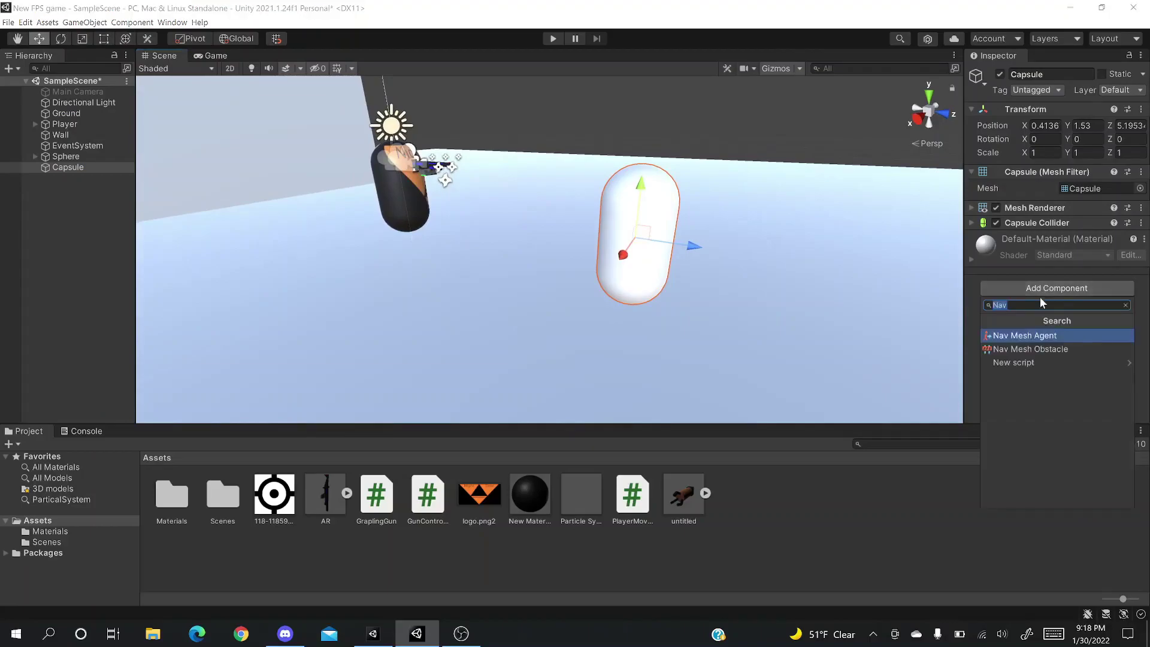
key(BackSpace)
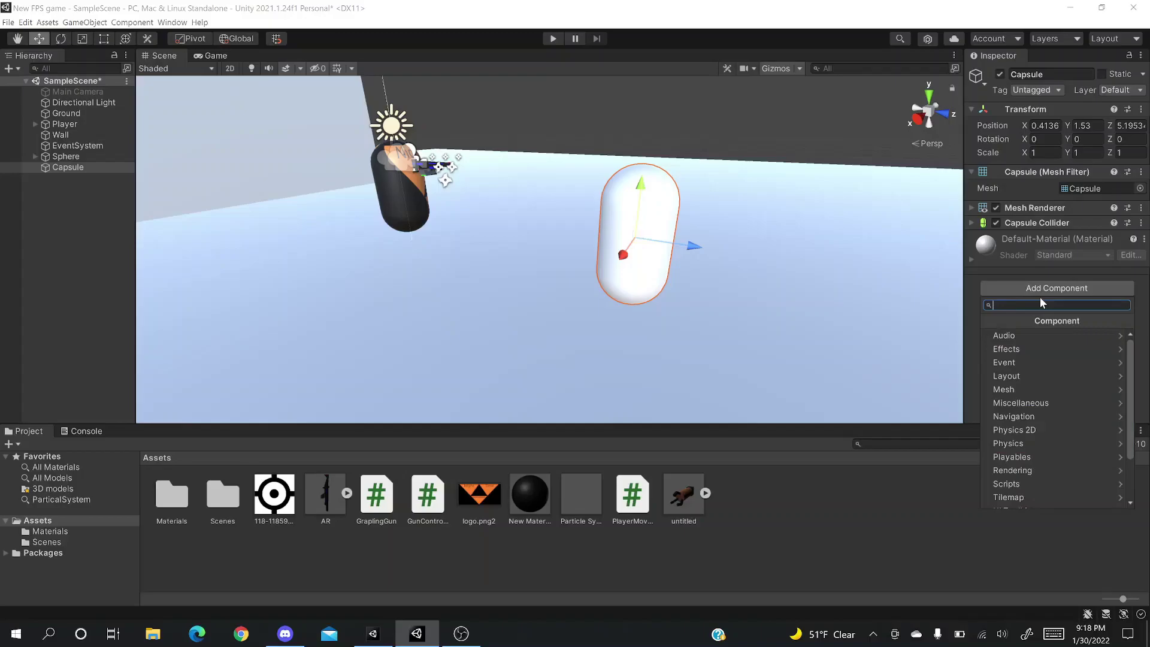
text(R)
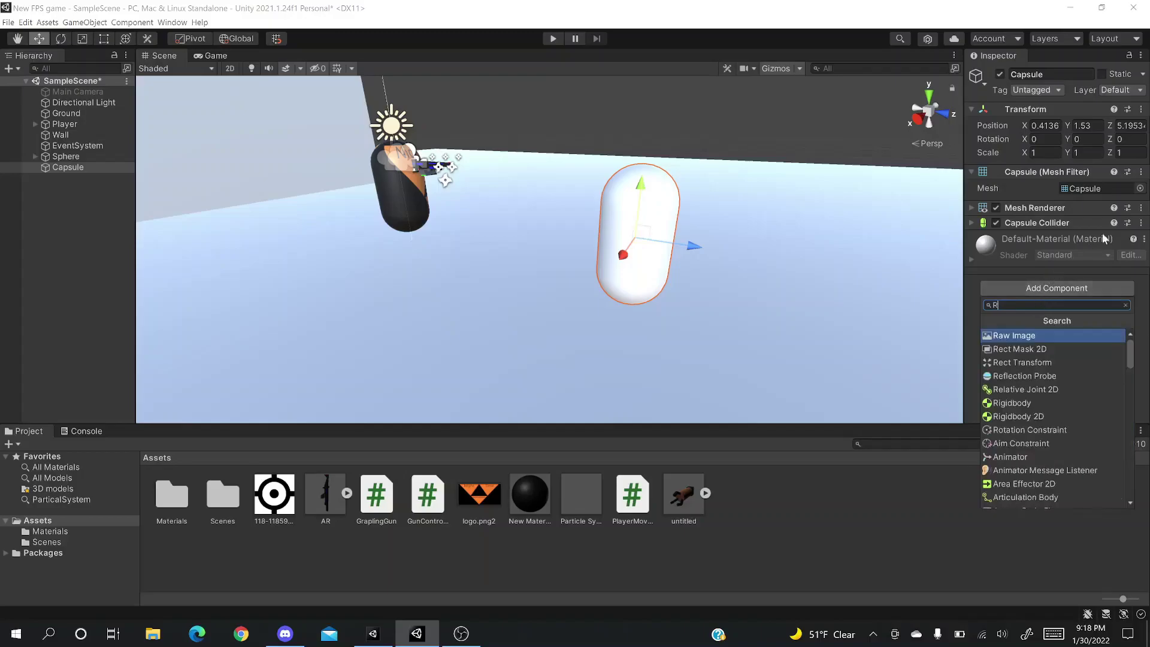
text(ig)
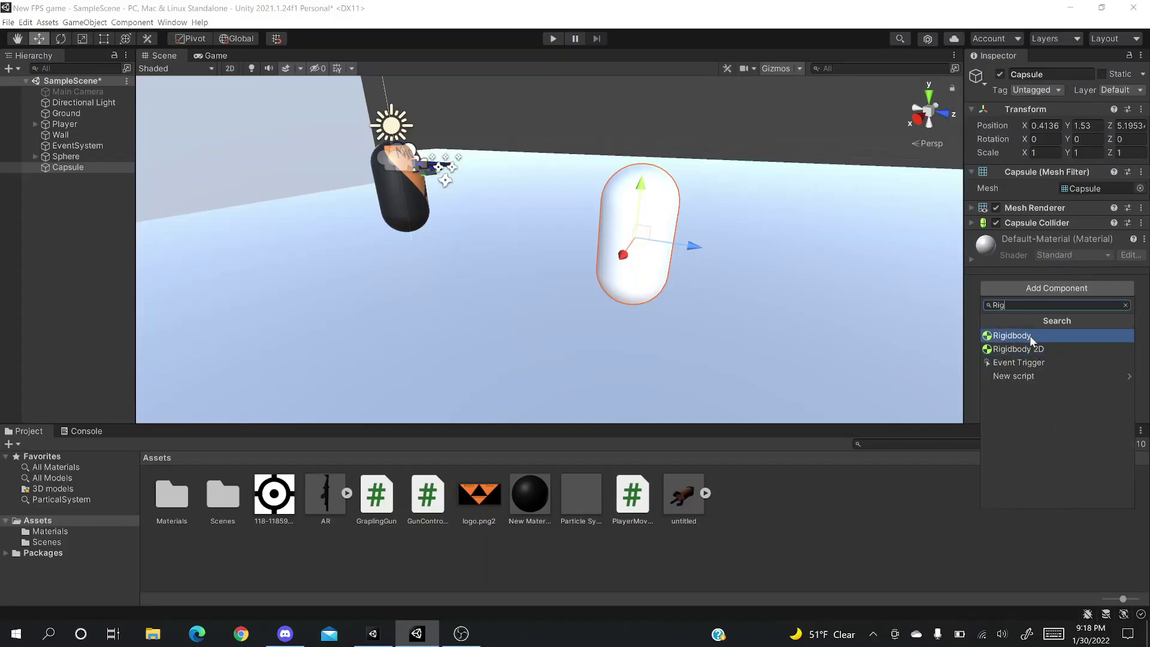
click(1030, 336)
- Add a Nav Mesh Agent component to the capsule and look over its settings
click(1021, 303)
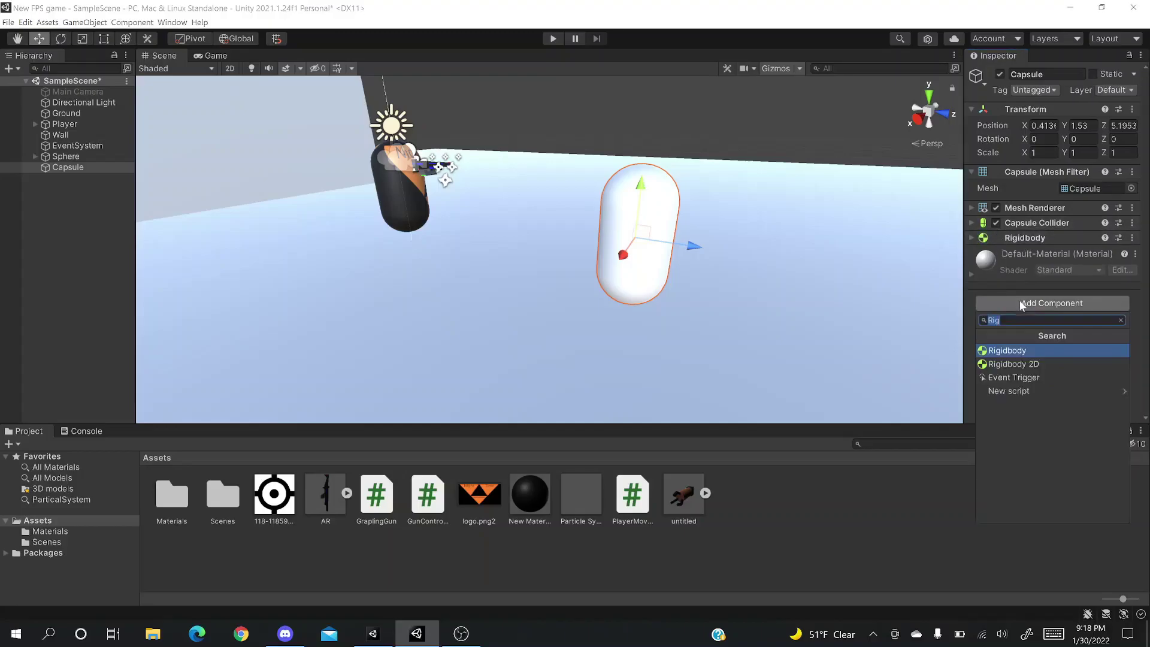
text(Nav)
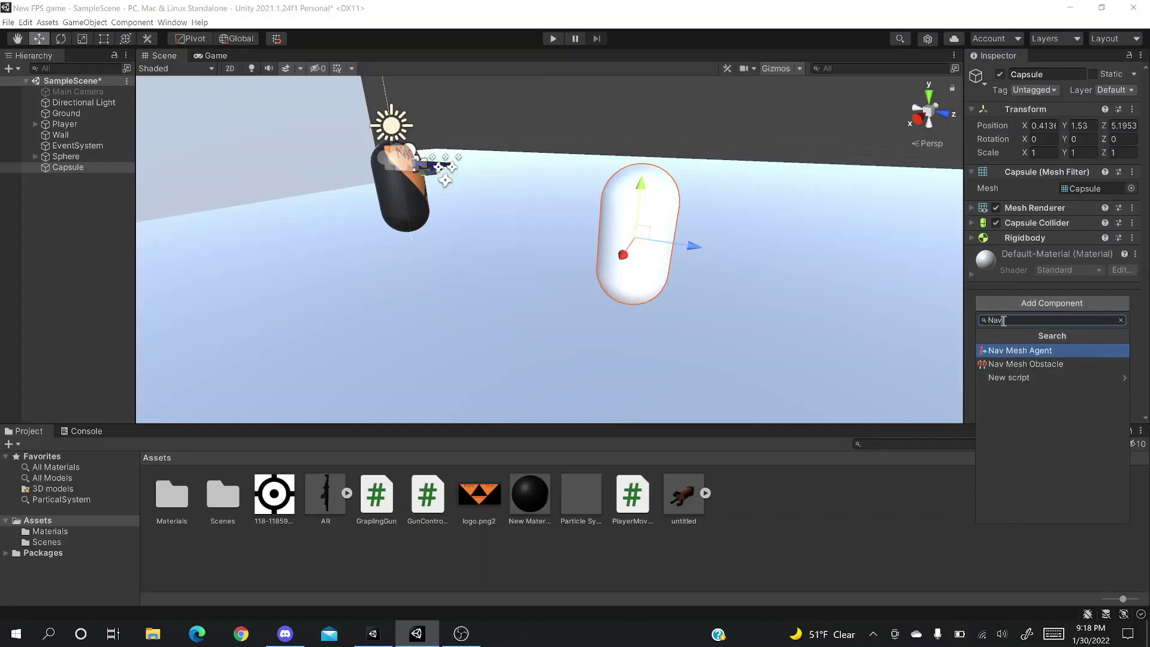
click(1010, 351)
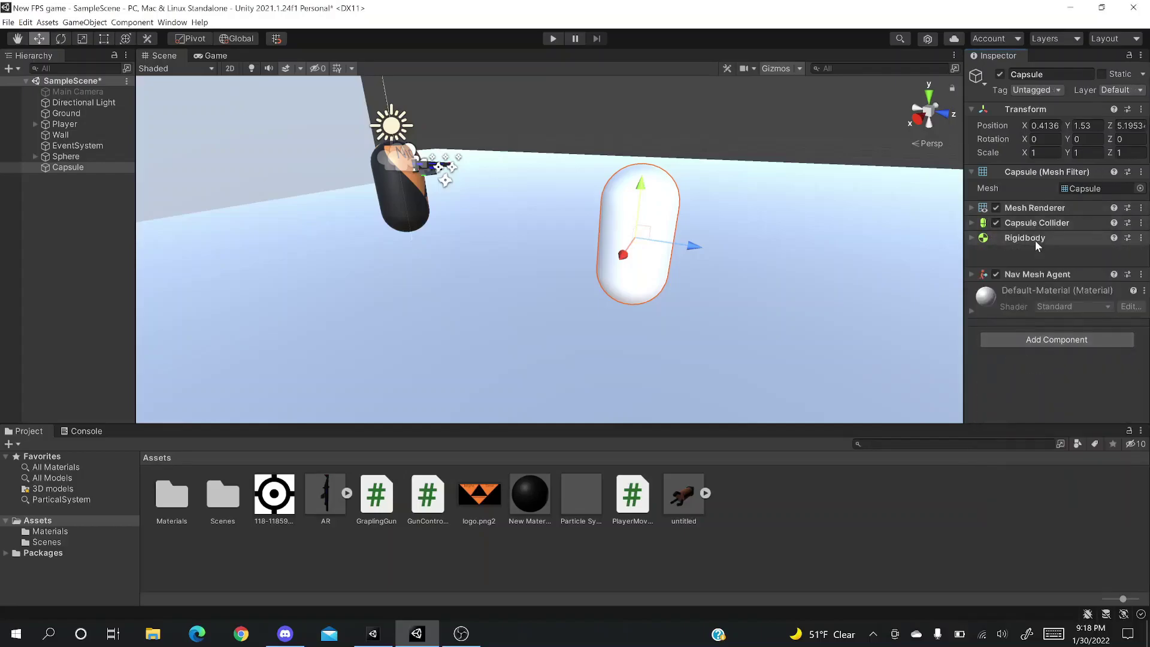
click(972, 272)
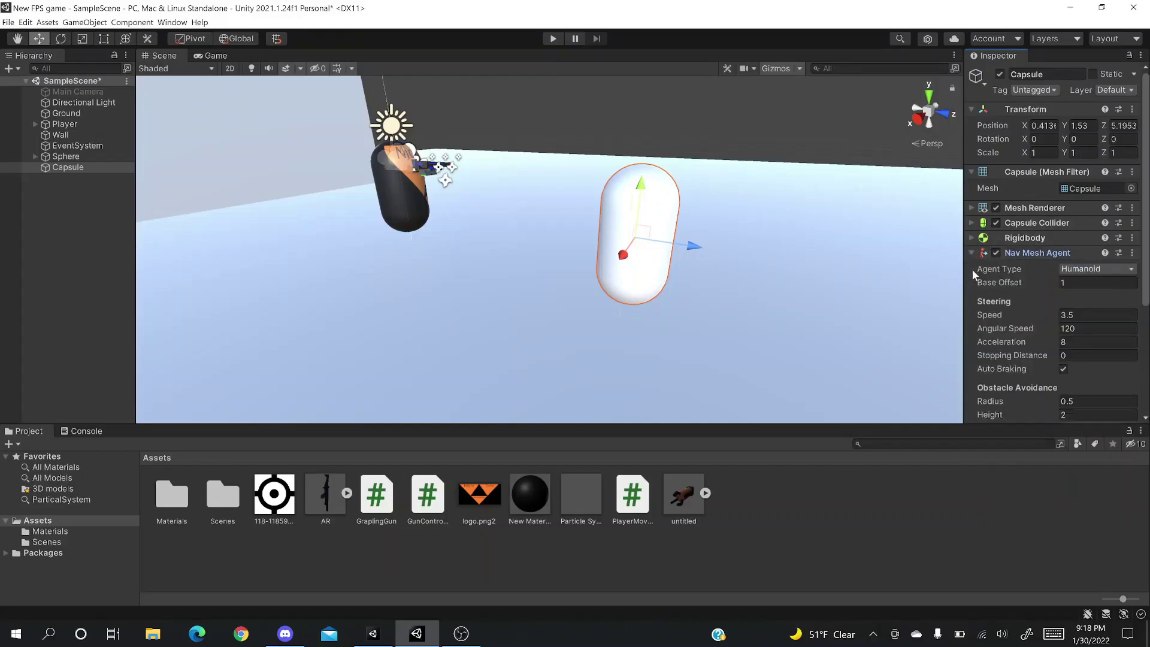
click(972, 272)
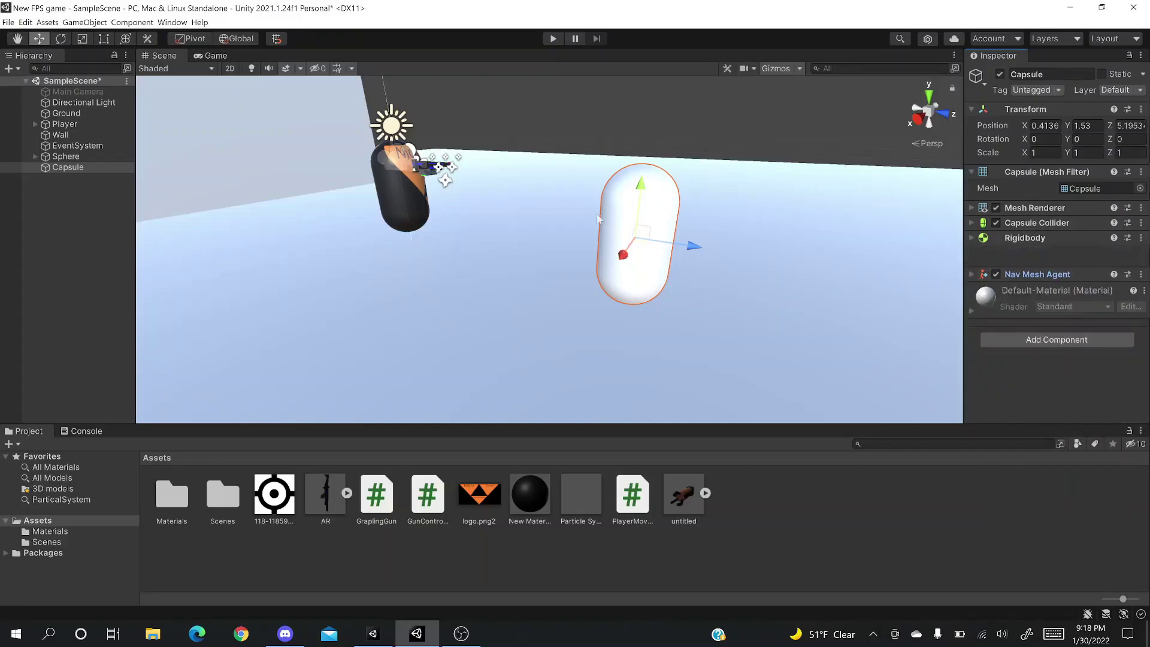
click(793, 249)
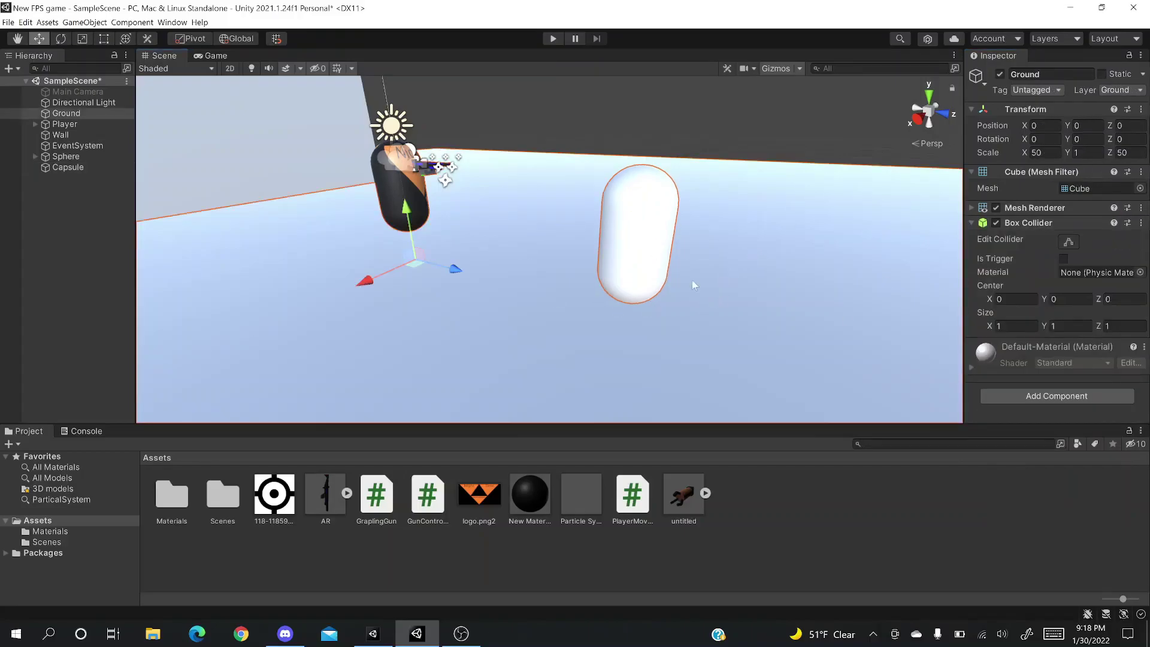
click(670, 242)
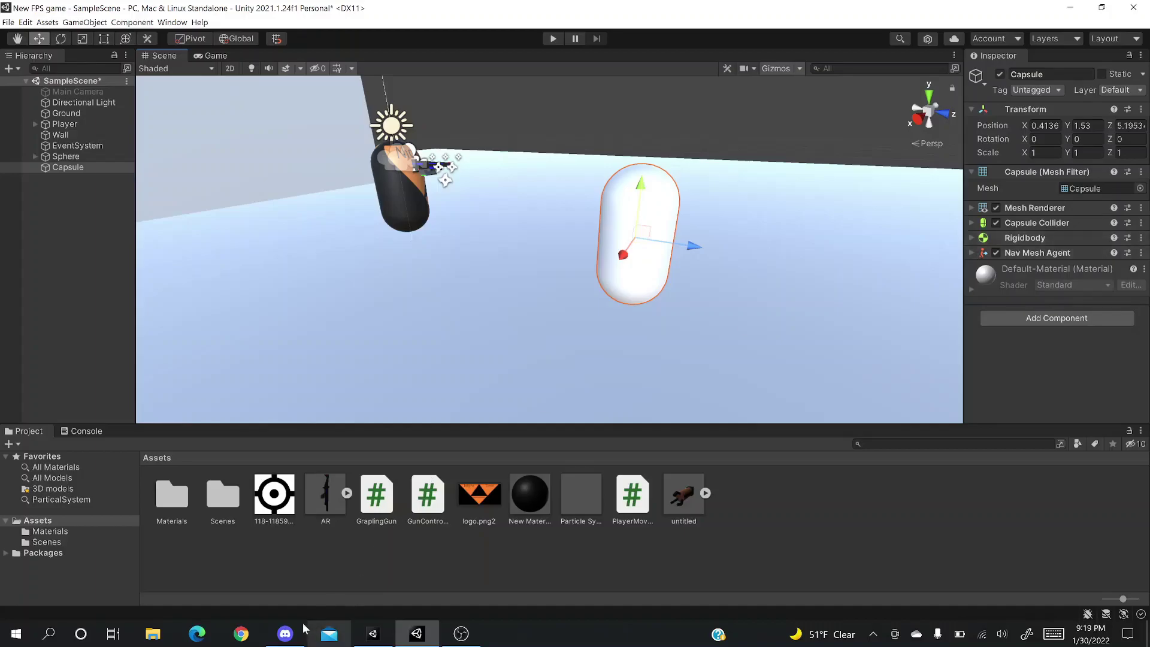
- Switch to Discord and open the linked EnemyBrain document from the general-tutorials channel
click(278, 633)
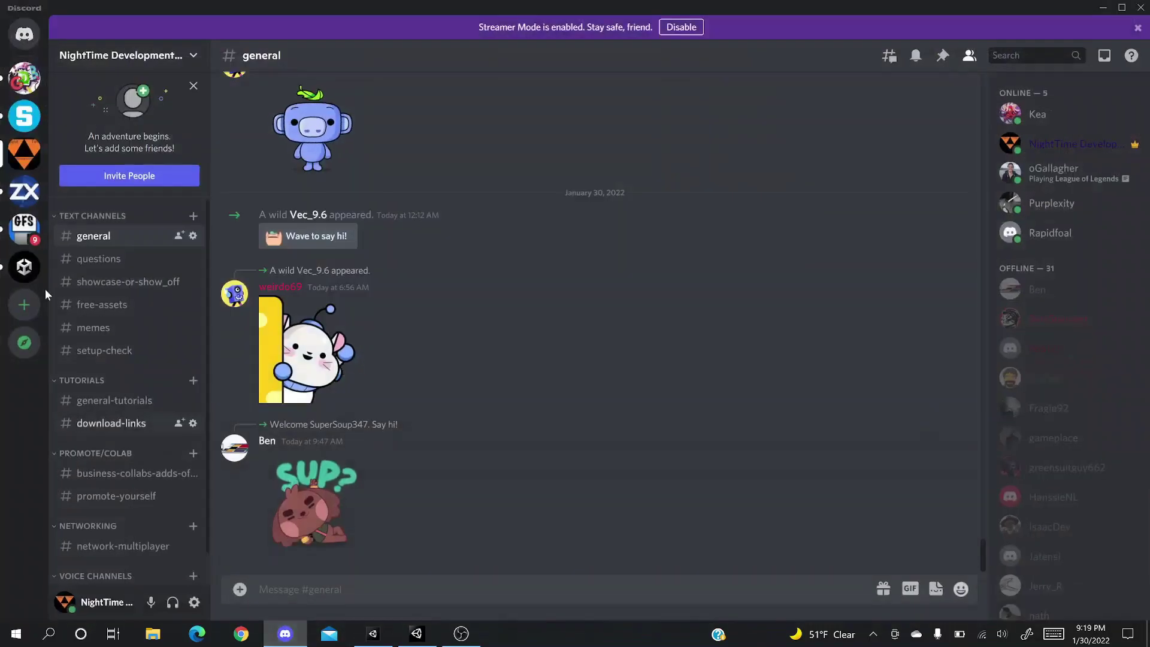
scroll(105, 309, down, 1)
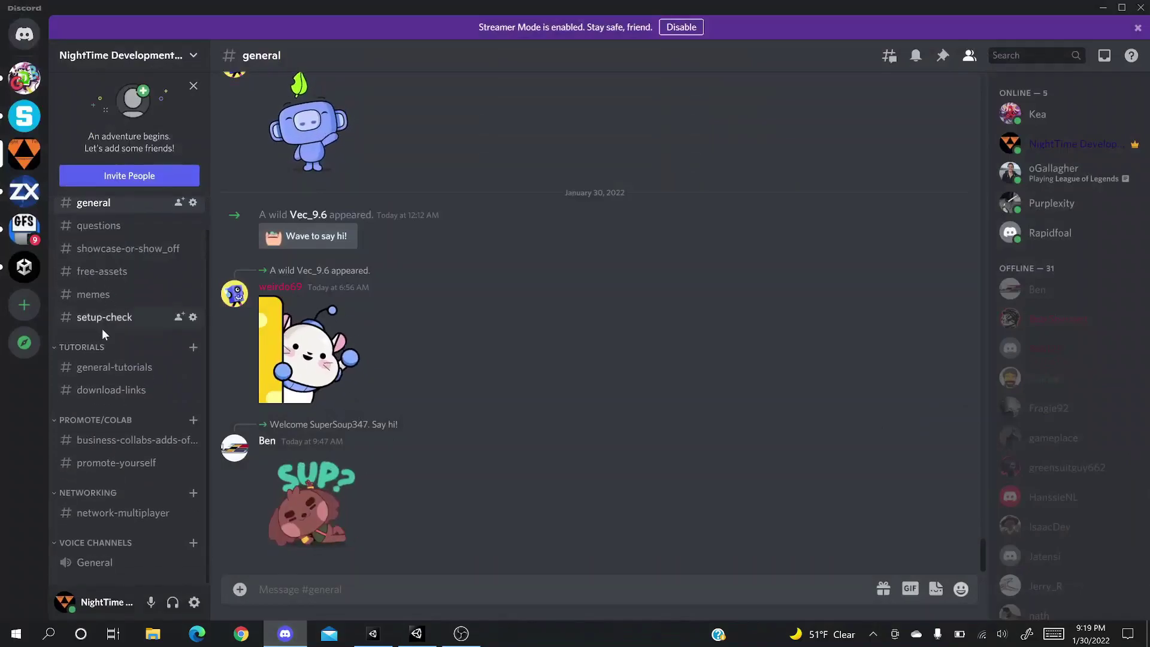
click(136, 368)
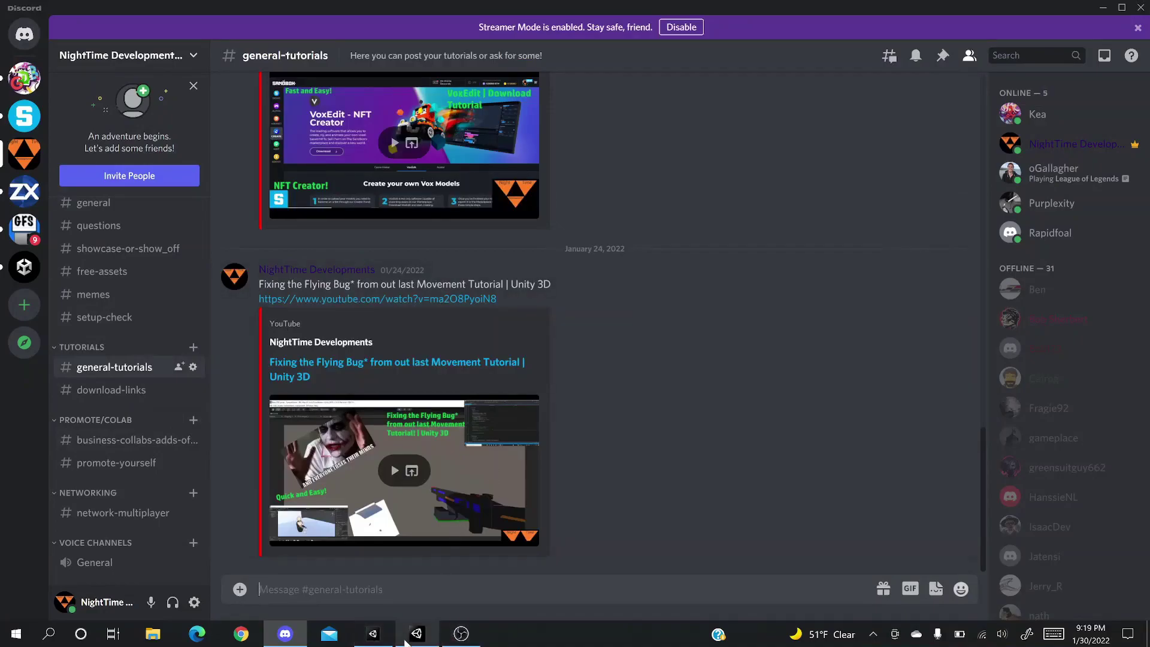
click(406, 642)
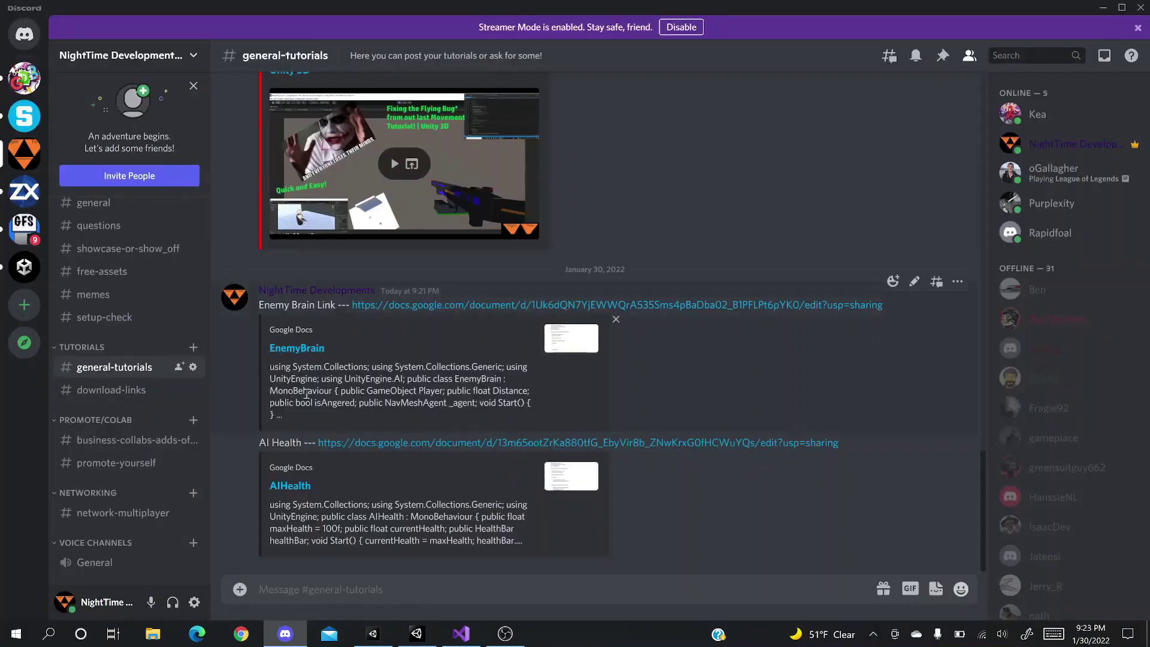
click(298, 348)
click(658, 364)
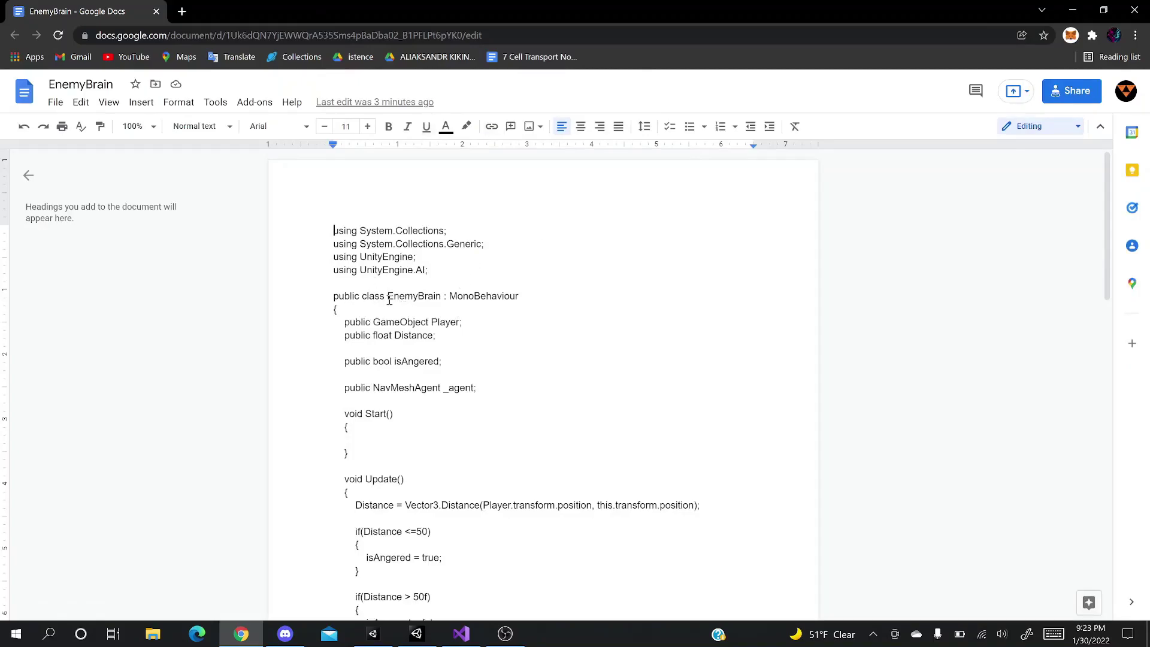
- Look through the EnemyBrain code in the document and copy the class name EnemyBrain
scroll(392, 302, down, 12)
scroll(395, 305, up, 6)
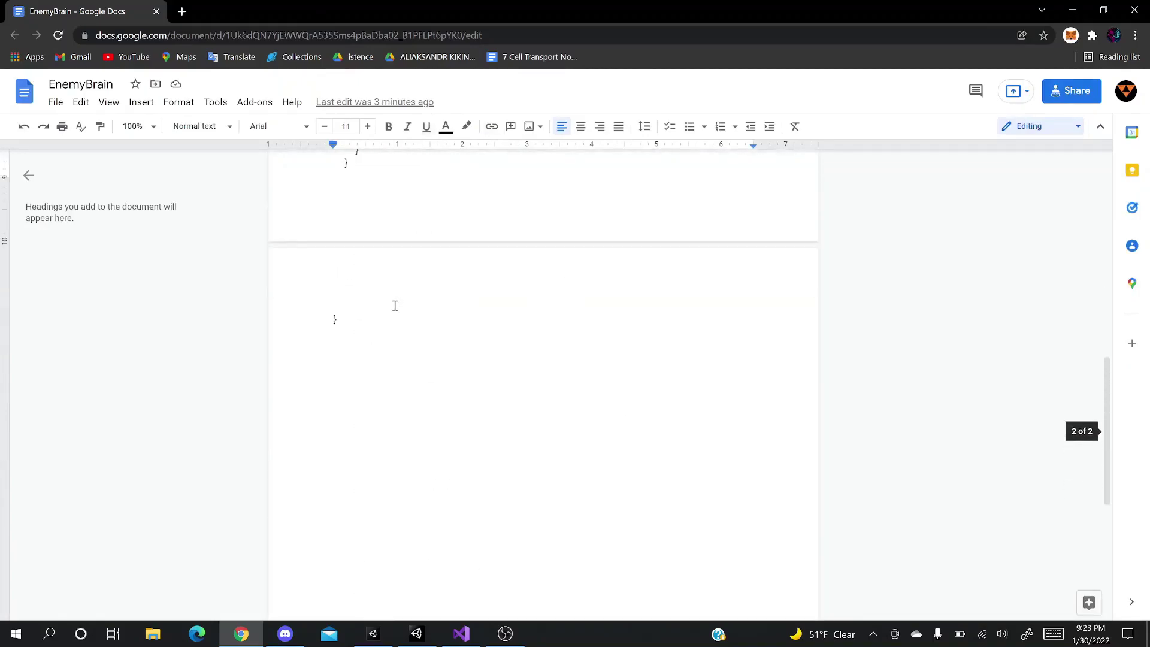
scroll(435, 313, up, 1)
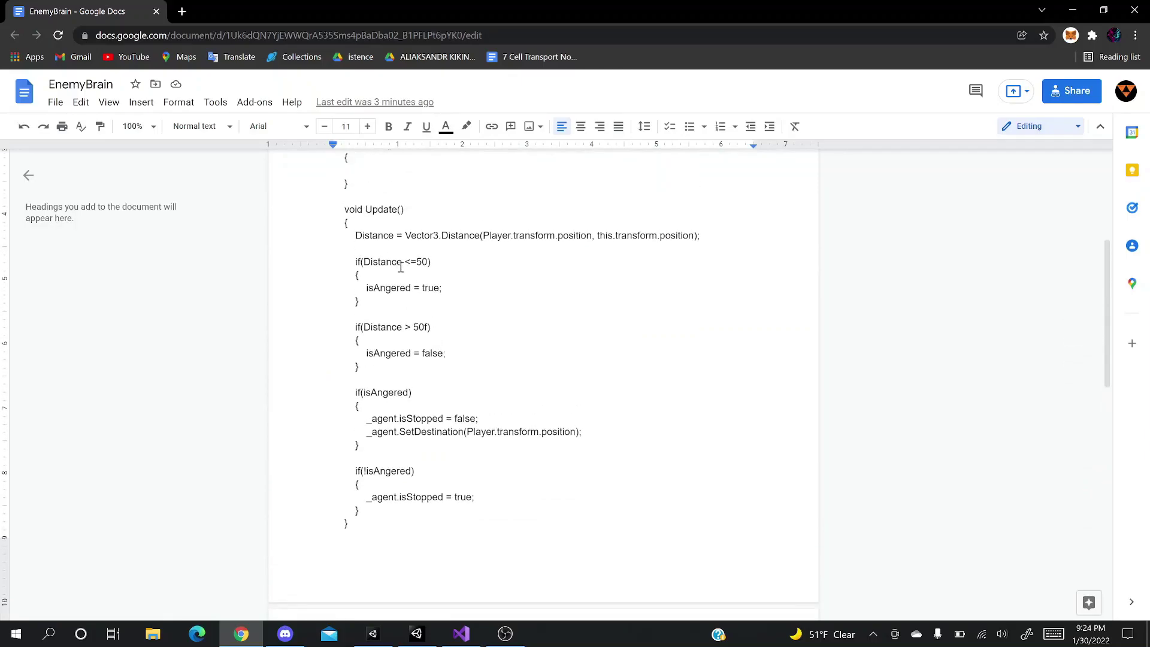
scroll(385, 268, up, 4)
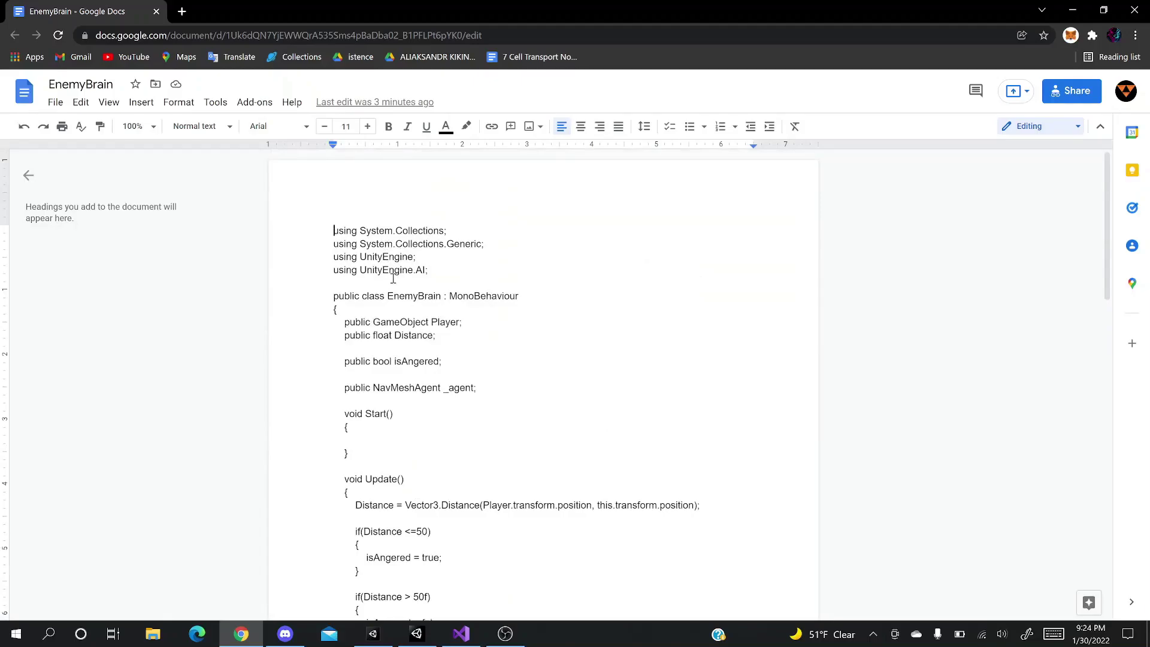
drag(389, 296, 442, 301)
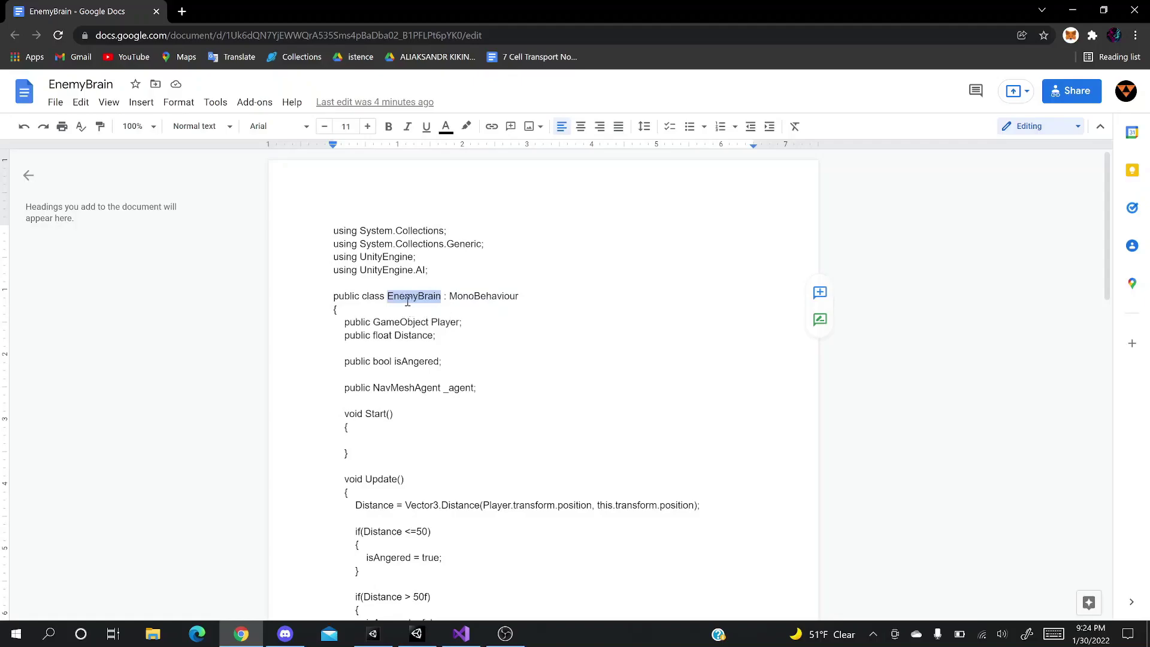
right_click(426, 308)
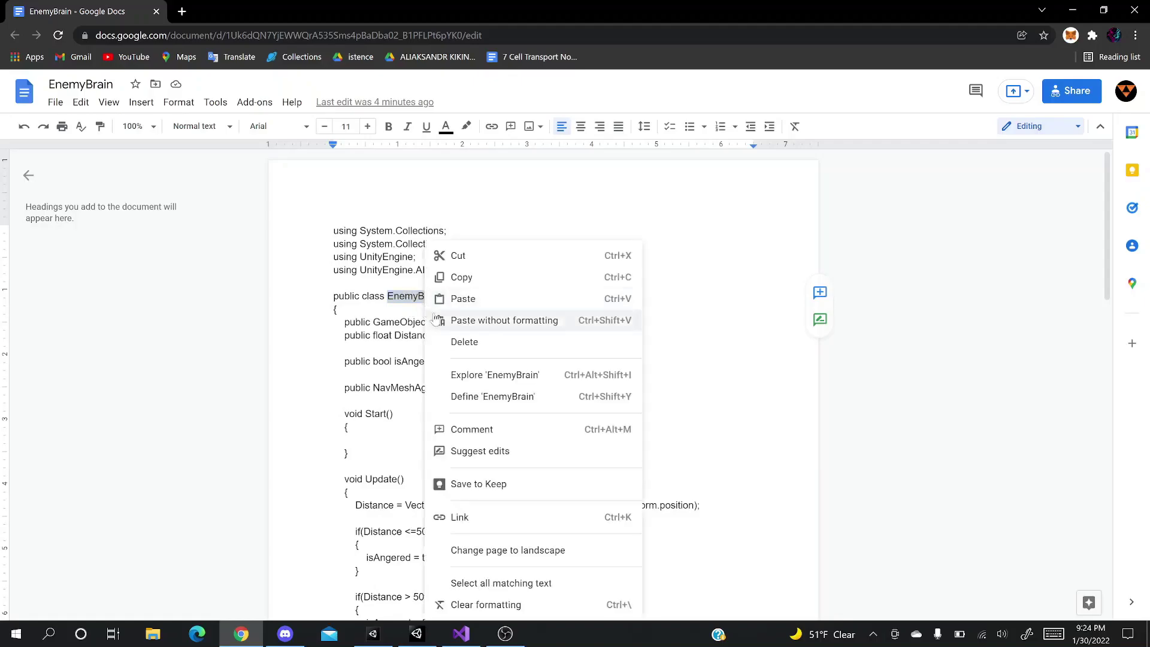
click(463, 286)
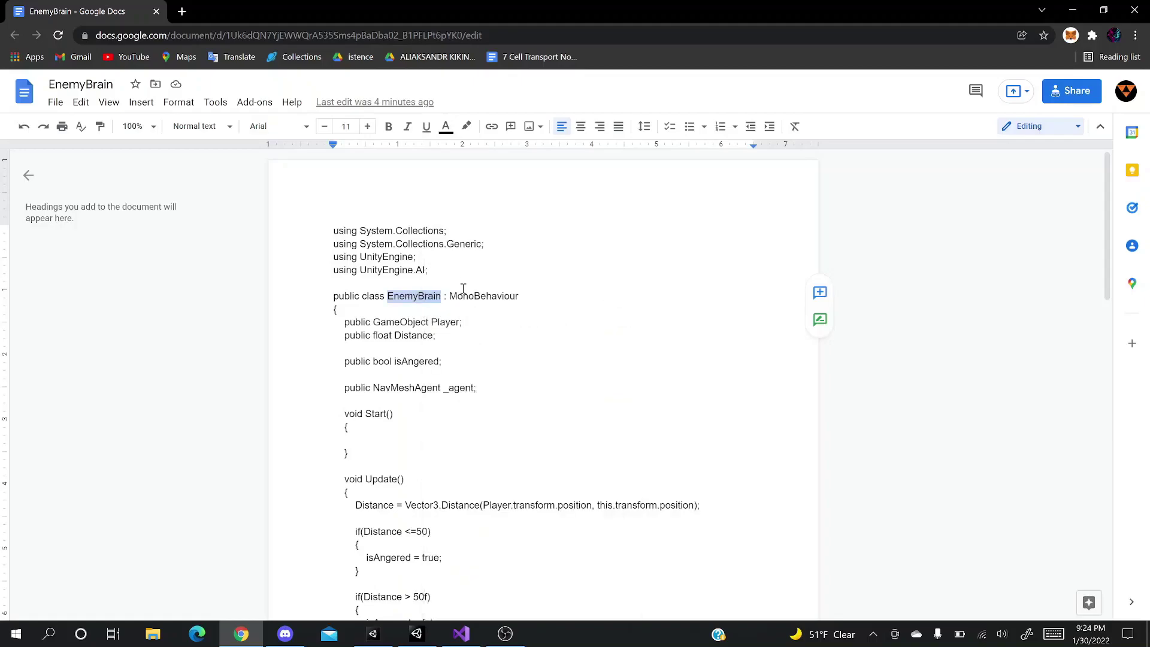
- Switch to Unity and add a new script component named EnemyBrain to the capsule
click(417, 634)
click(1057, 322)
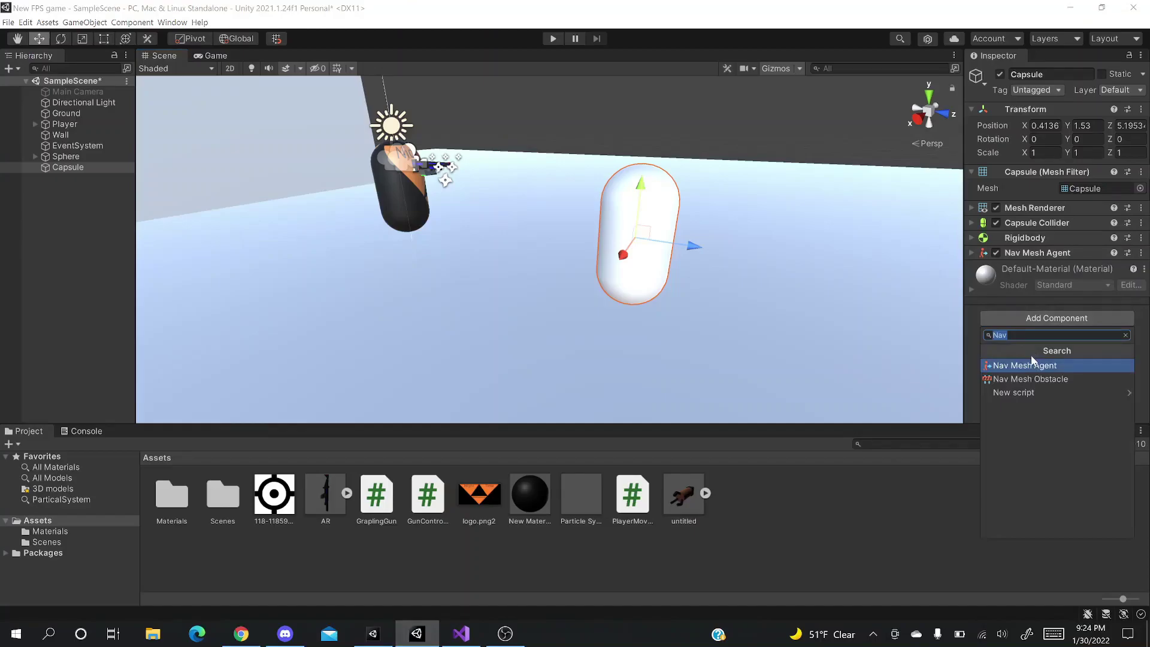
right_click(1018, 337)
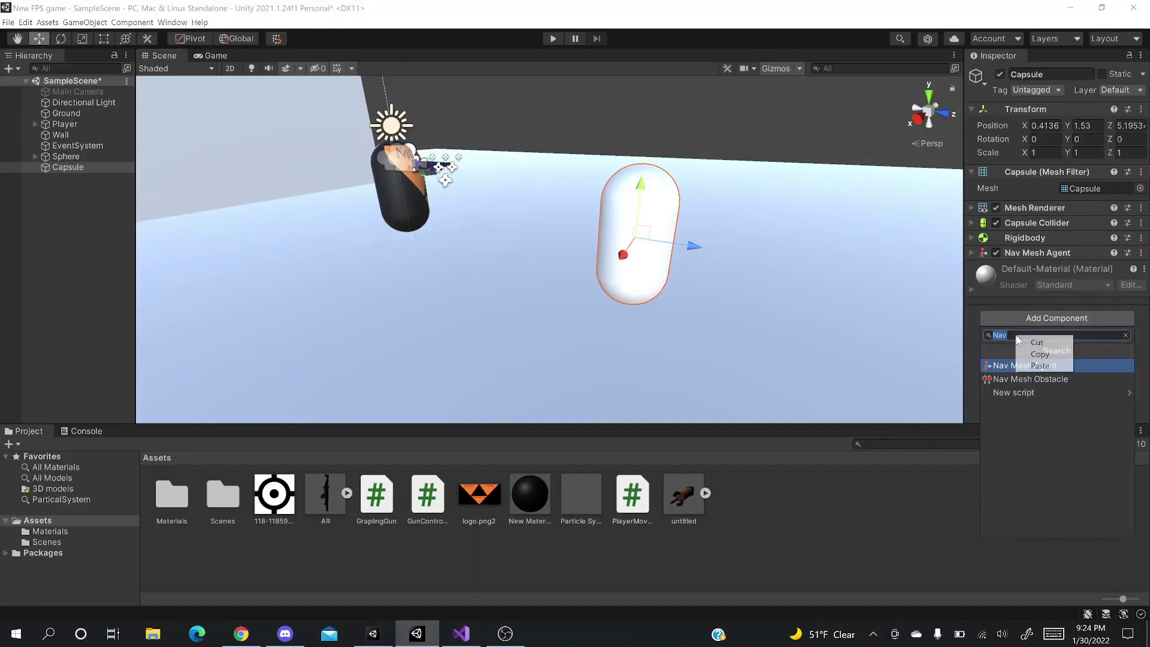
click(1041, 364)
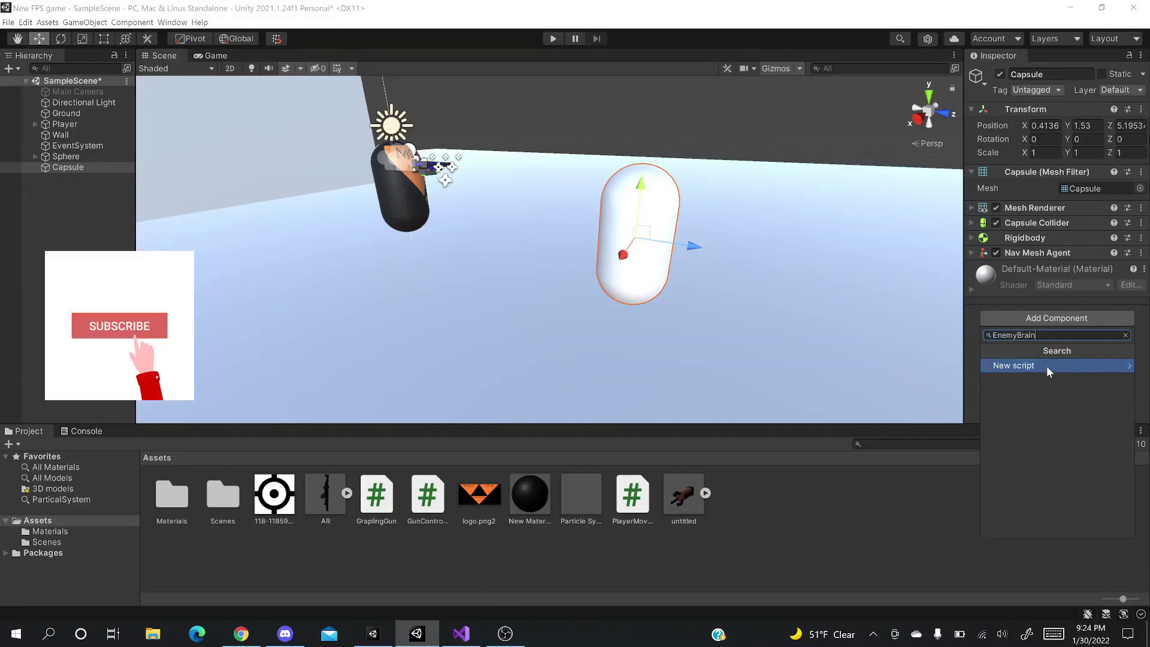
click(1048, 366)
click(1043, 526)
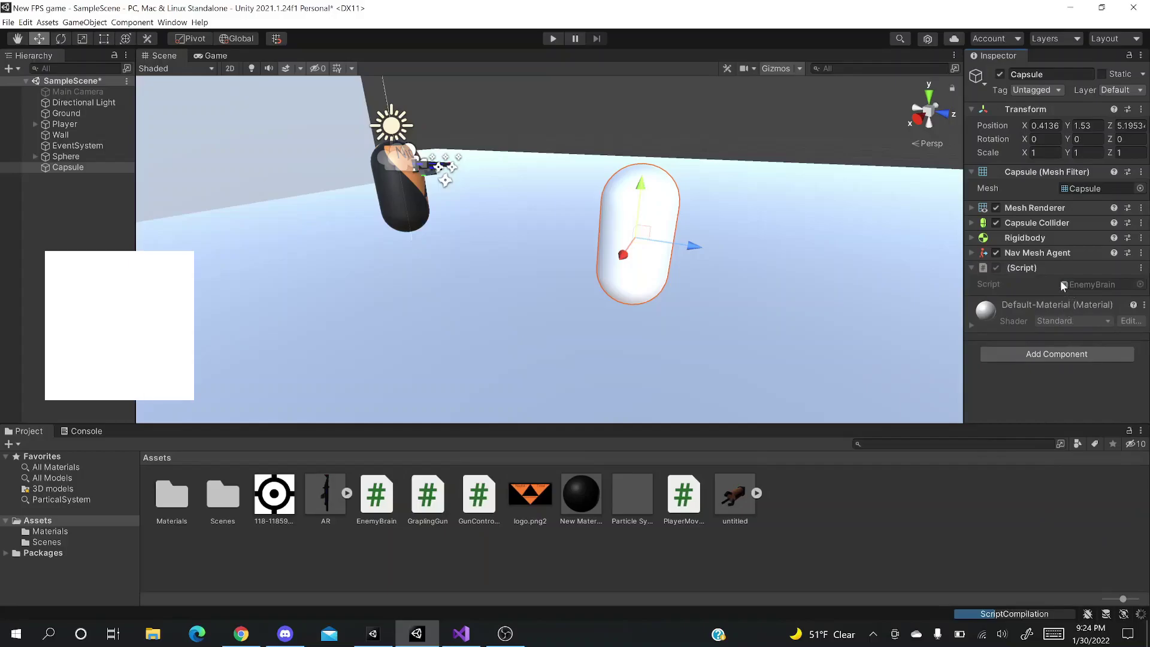
- Open the EnemyBrain script in Visual Studio and delete all of its default code
click(1068, 286)
double_click(1068, 285)
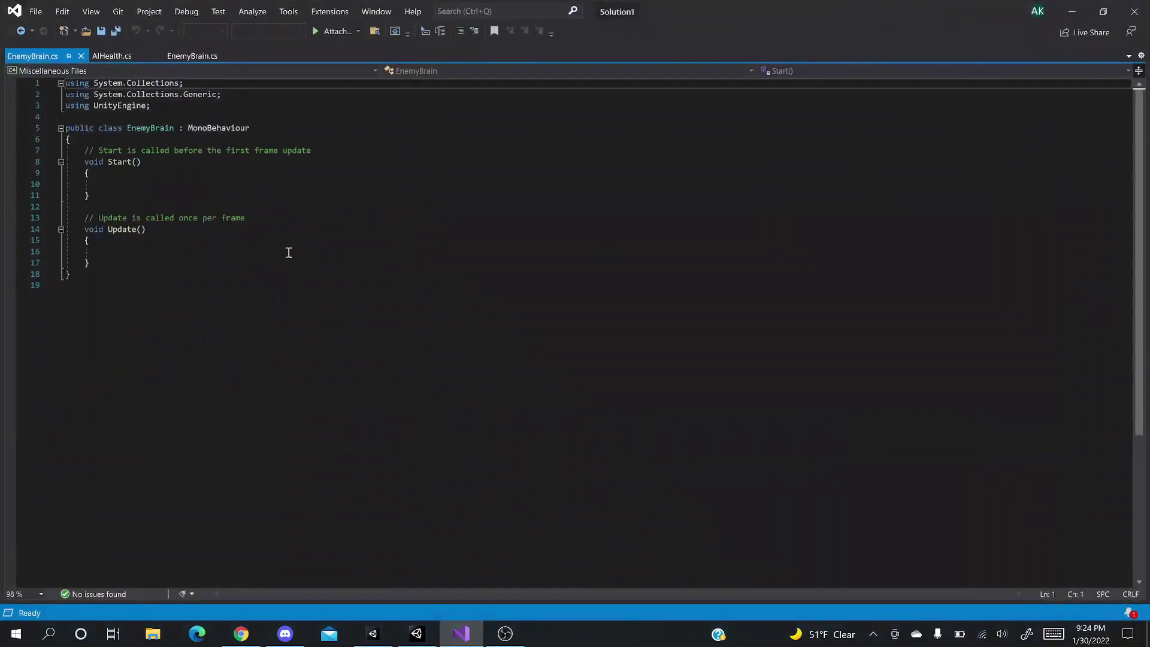
drag(189, 398, 2, 34)
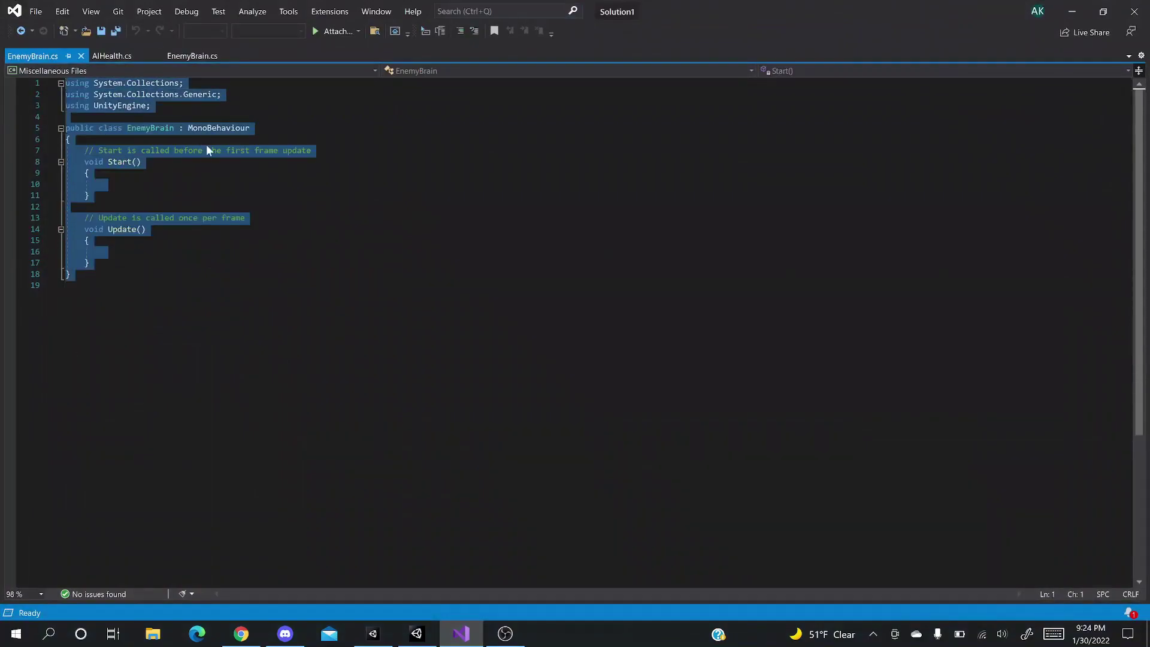
key(Delete)
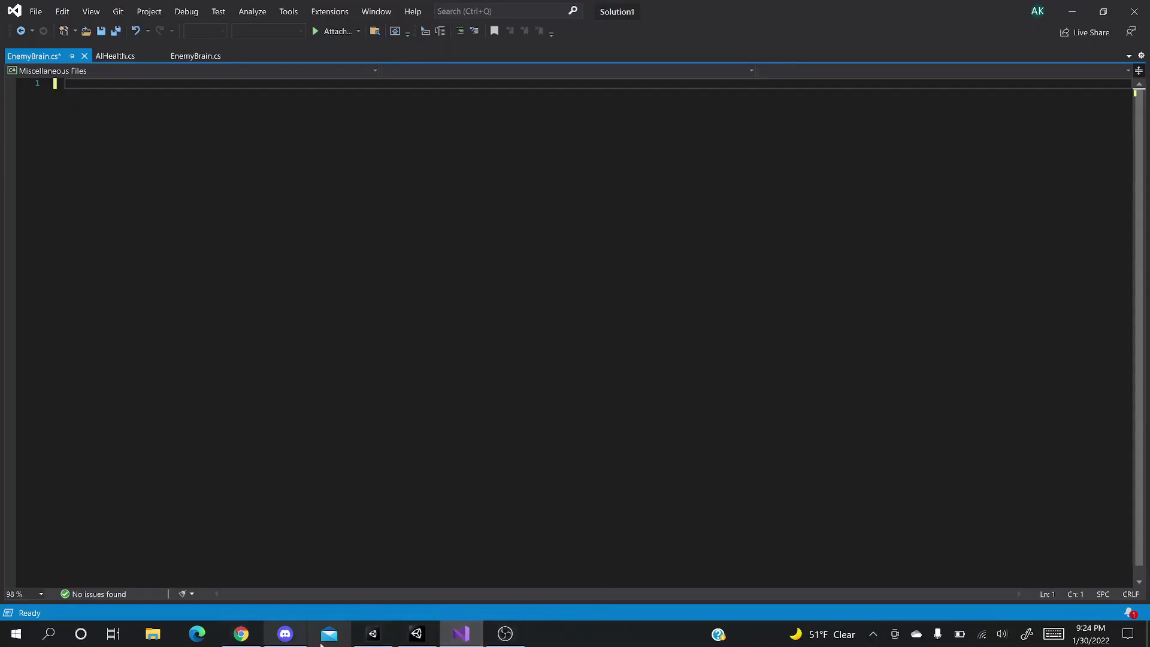
- Copy the entire EnemyBrain code from the Google Docs document in Chrome and paste it into the empty EnemyBrain.cs in Visual Studio
click(239, 637)
drag(334, 221, 394, 447)
scroll(394, 447, down, 8)
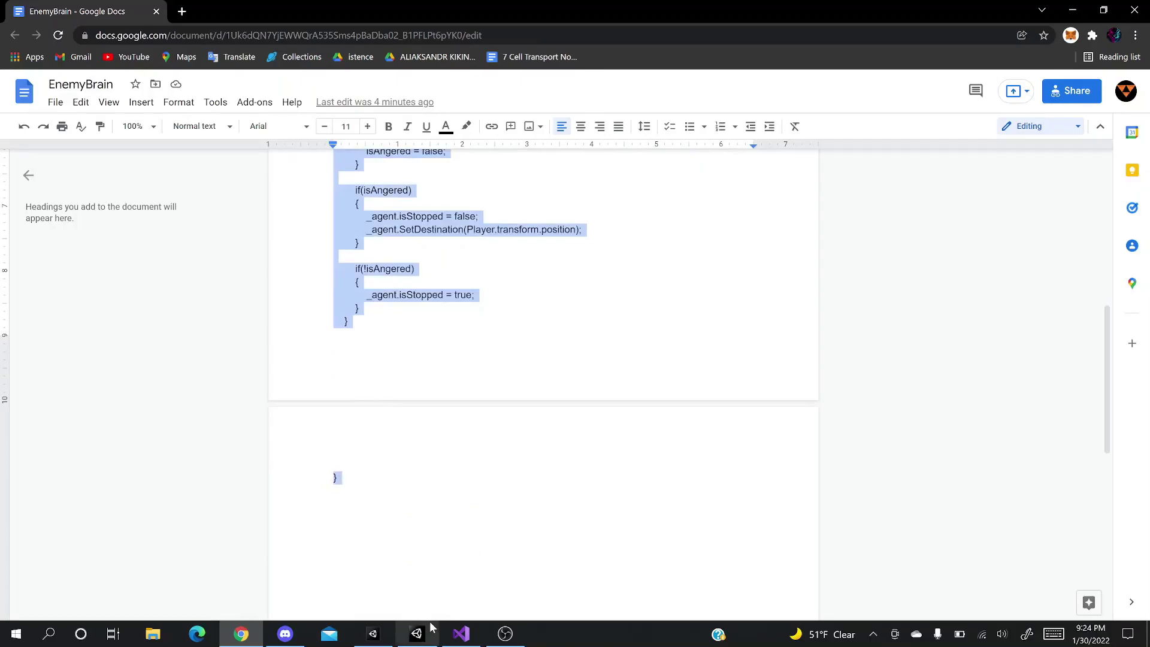
click(462, 634)
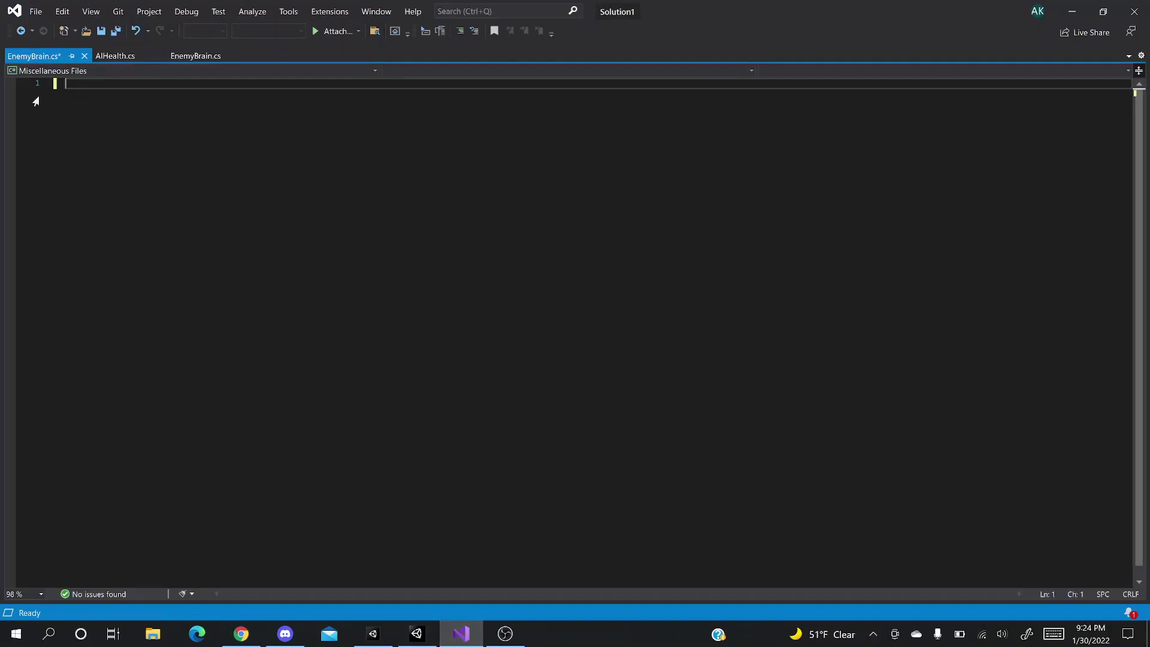
right_click(88, 95)
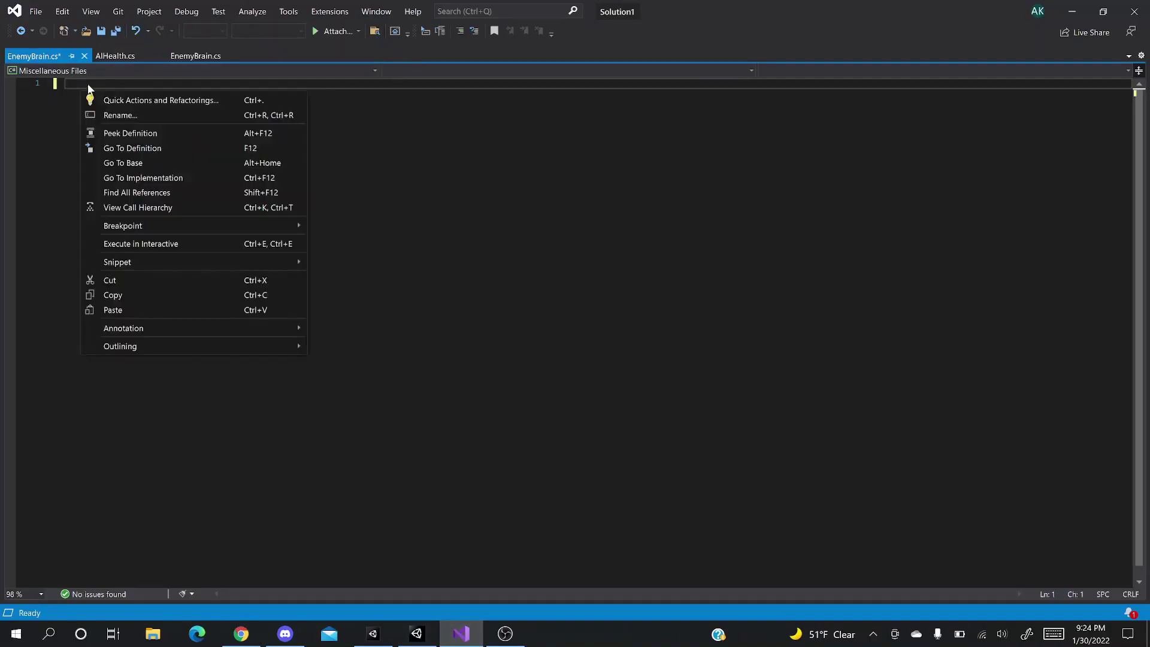
click(123, 305)
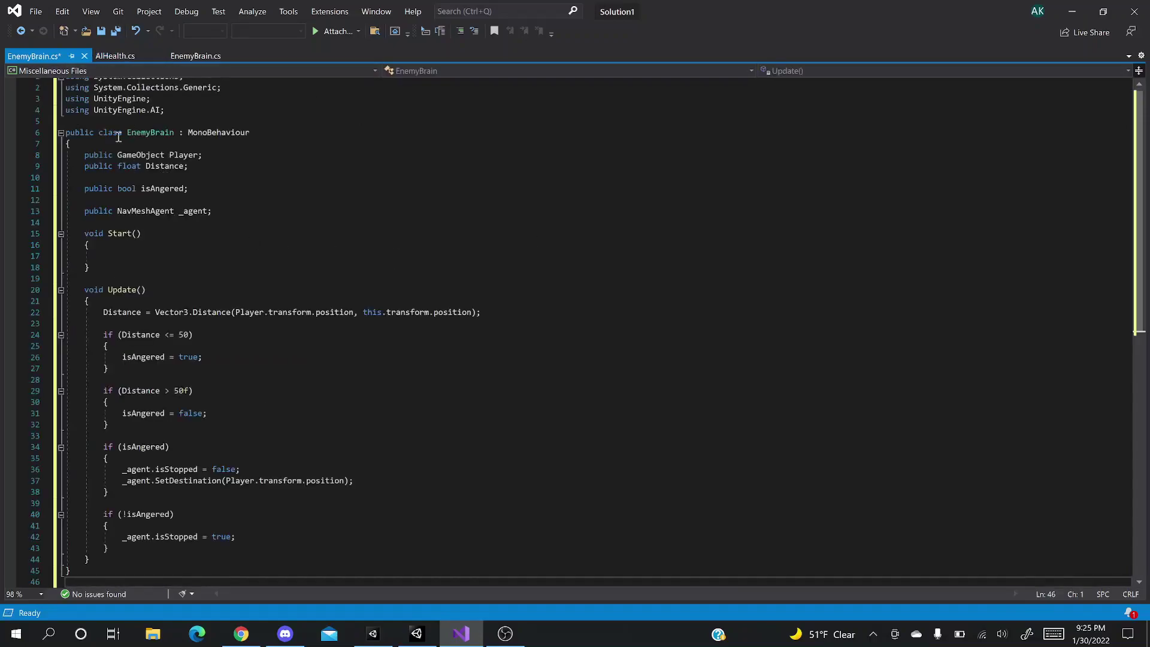
- Save all open files and switch back to Unity
click(36, 11)
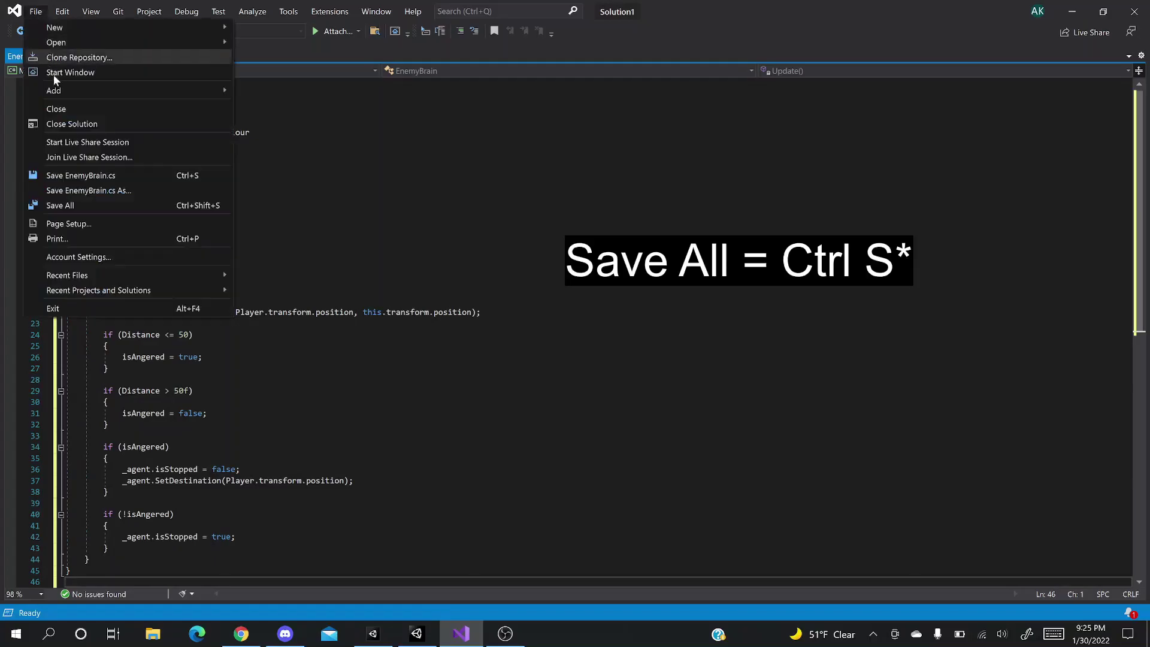
click(75, 207)
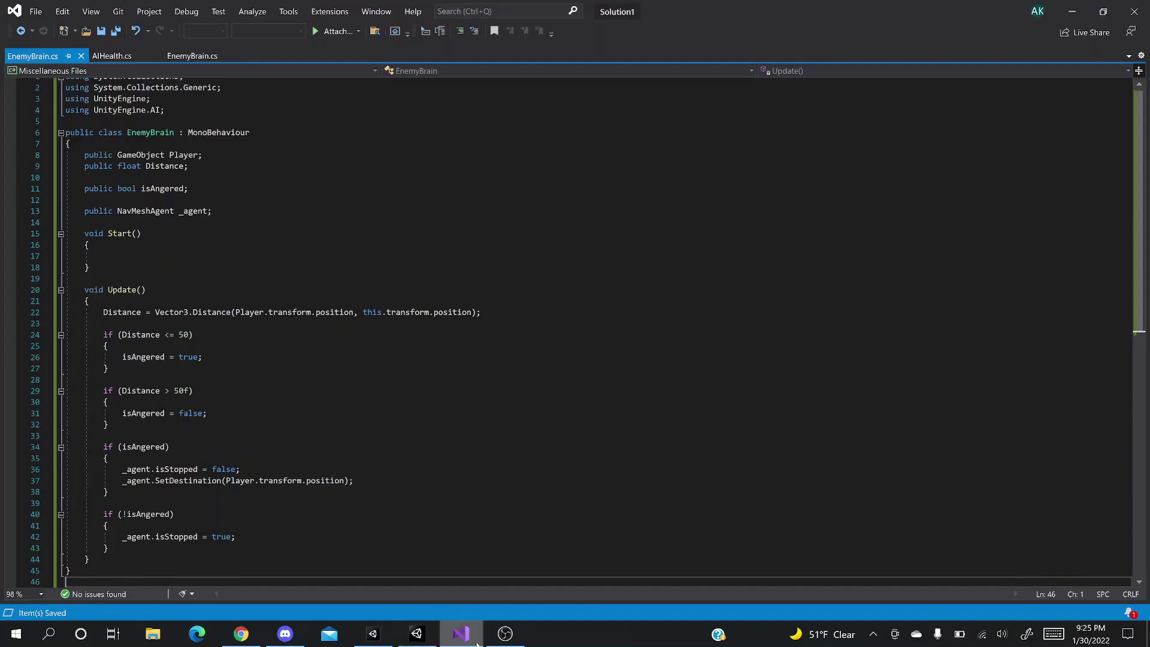
click(413, 635)
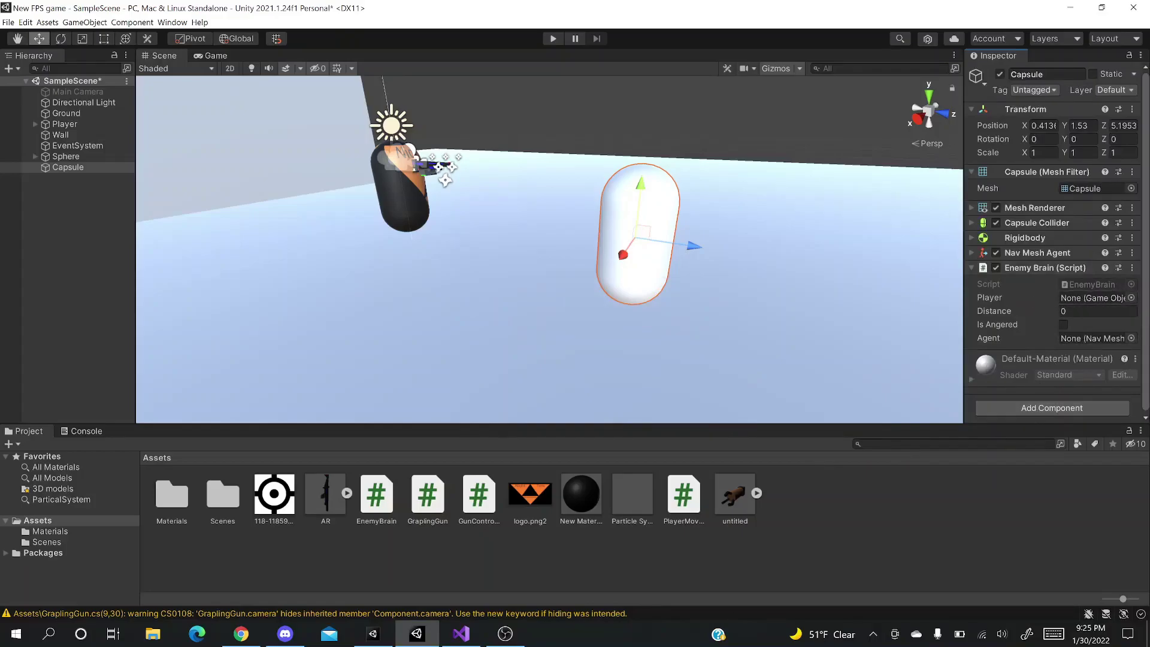
- Open the linked AIHealth document from the general-tutorials channel in Discord and copy the class name AIHealth
click(285, 634)
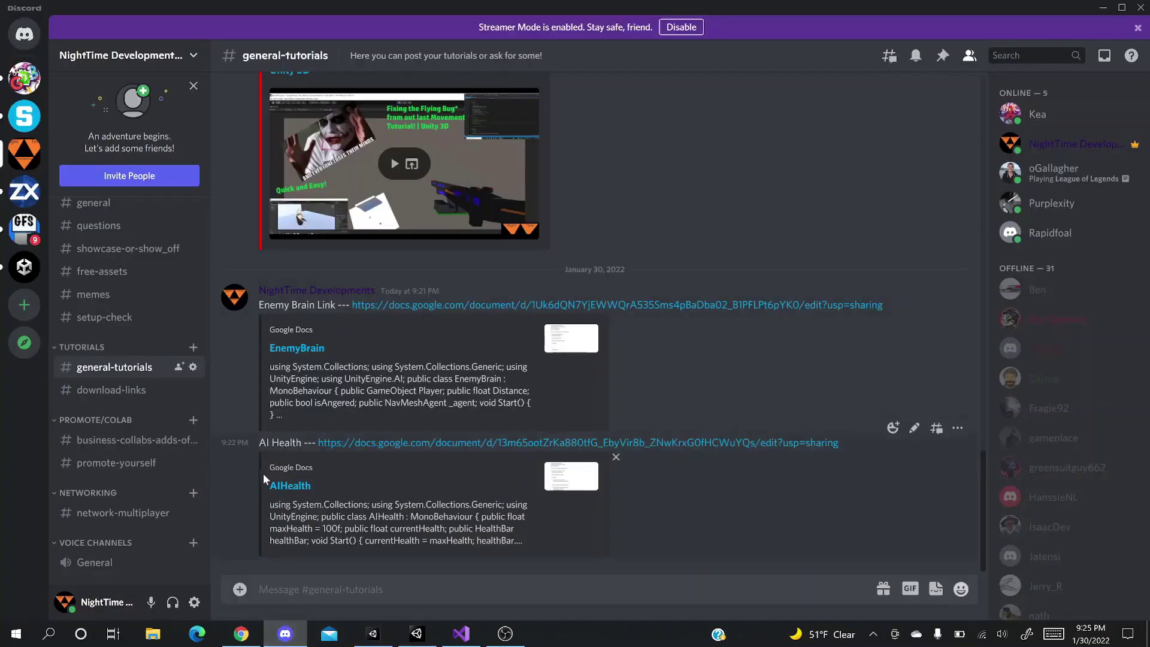
click(275, 487)
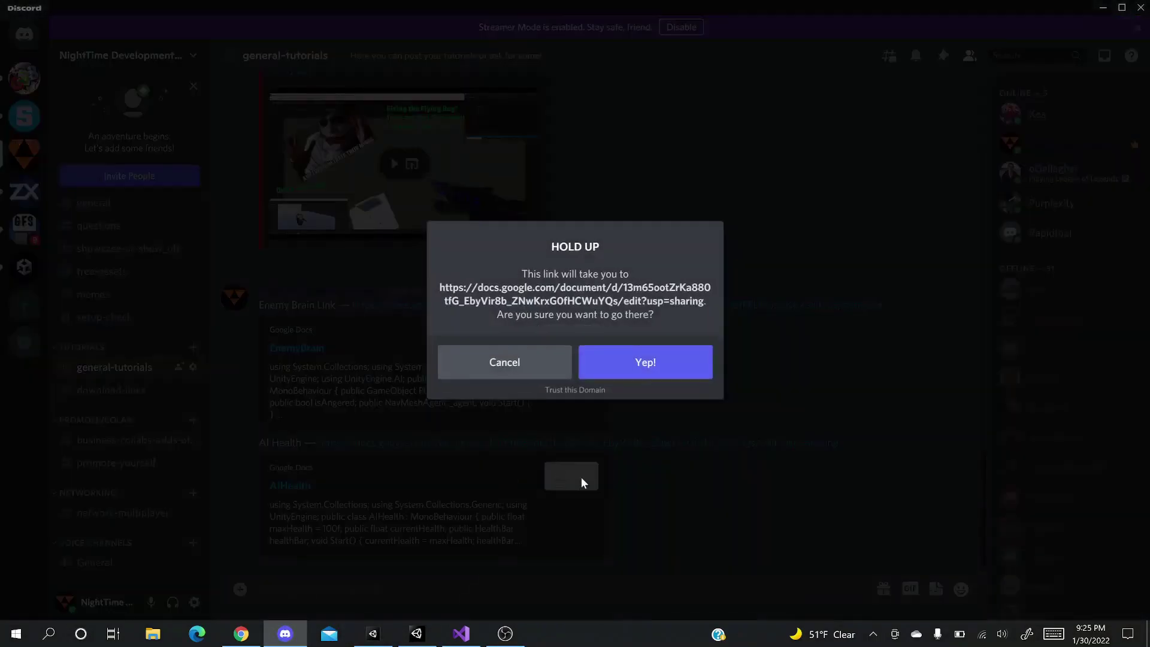
click(638, 377)
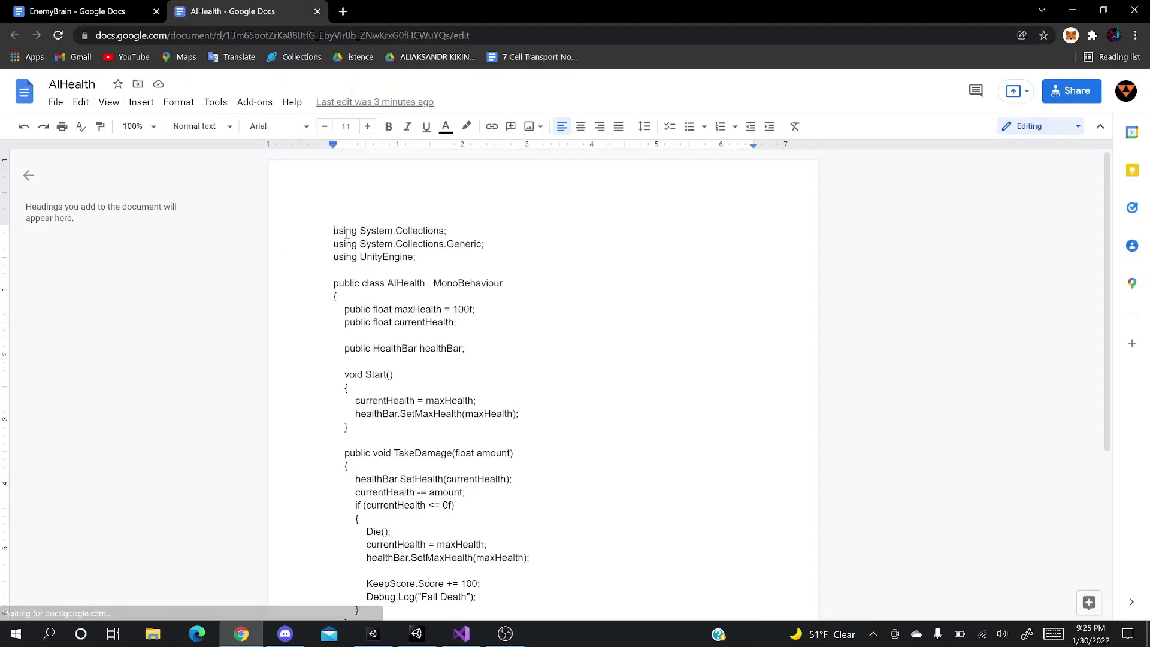
drag(388, 290, 428, 283)
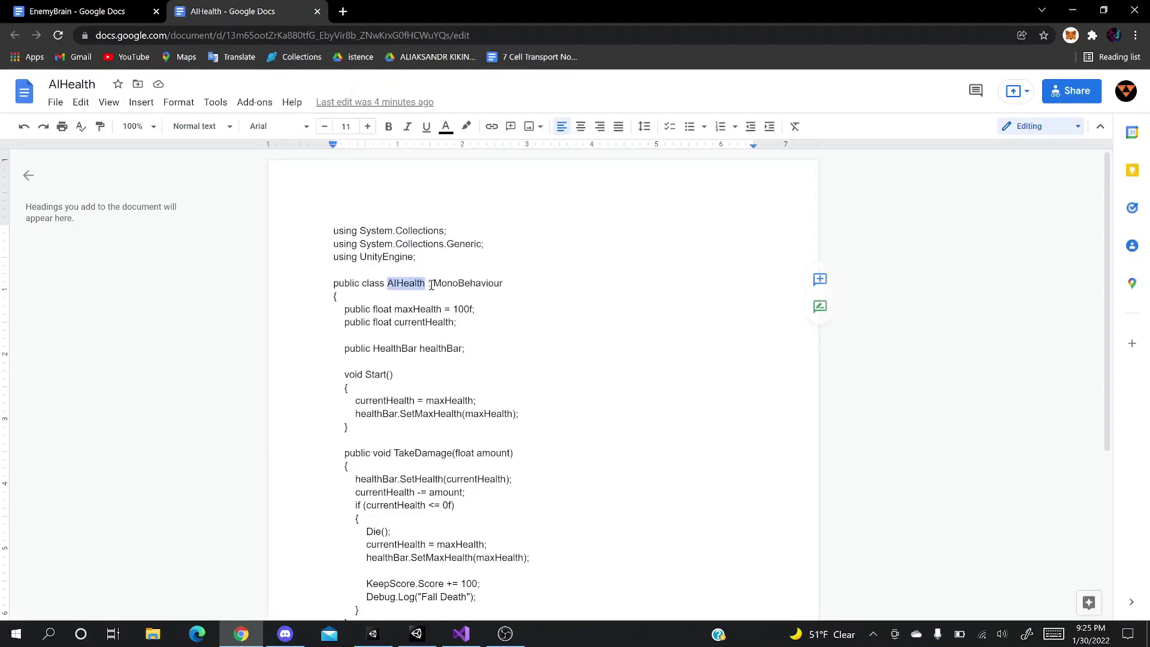
- Switch to Unity and add a new script component named AIHealth to the capsule
click(417, 634)
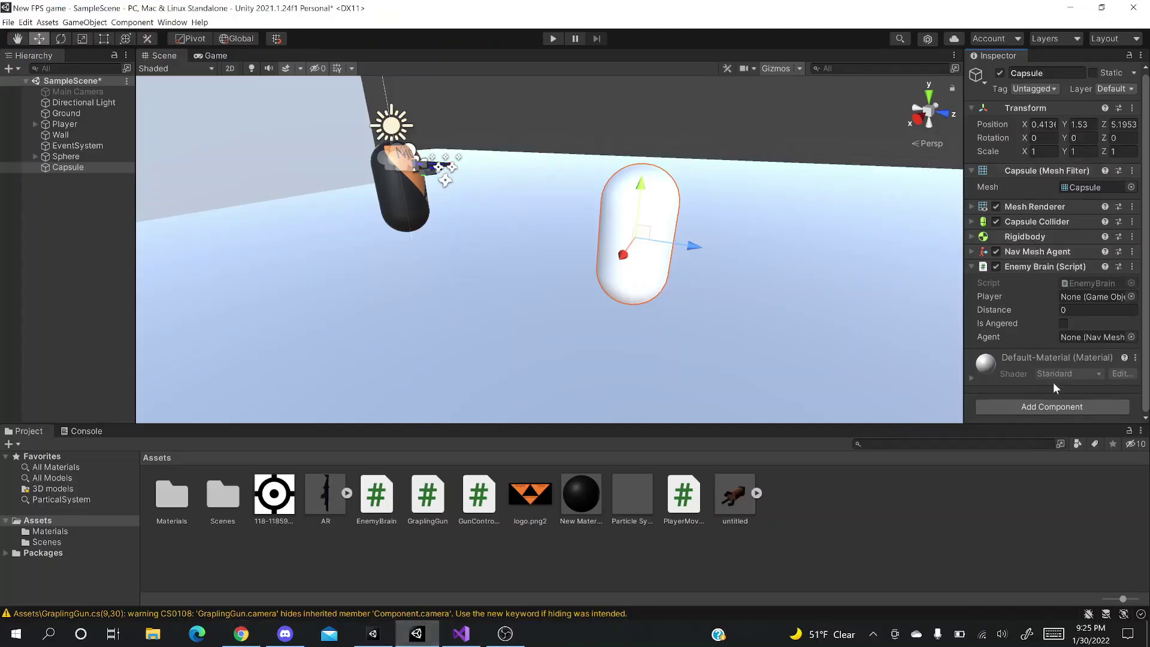
click(1049, 407)
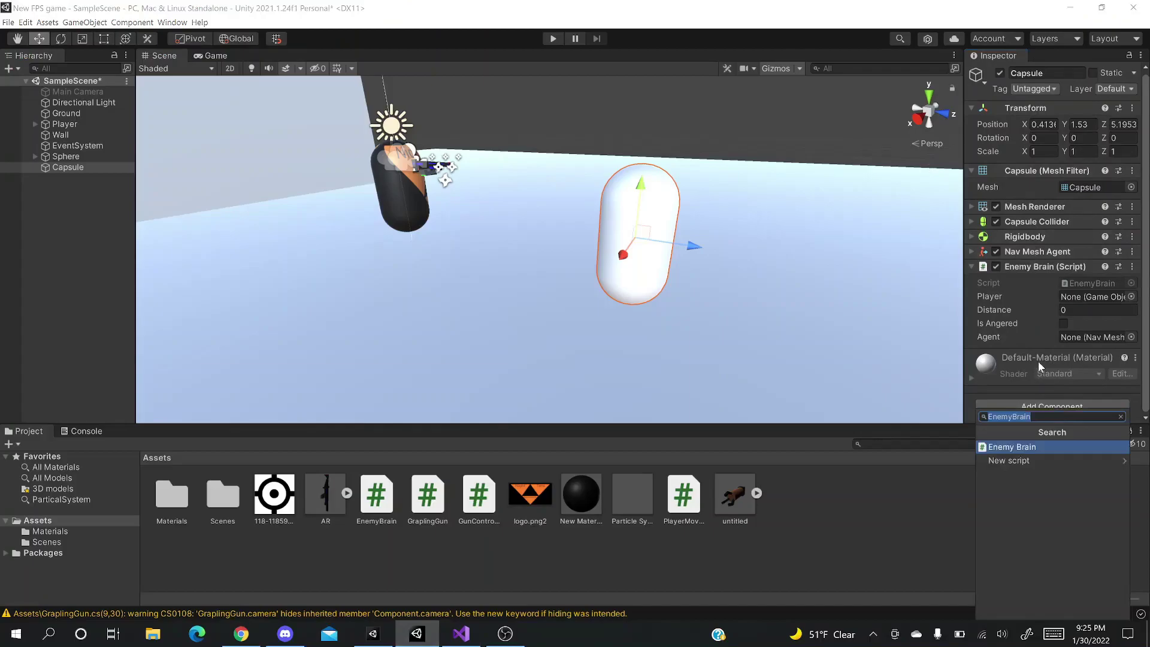
key(ctrl+v)
click(1017, 445)
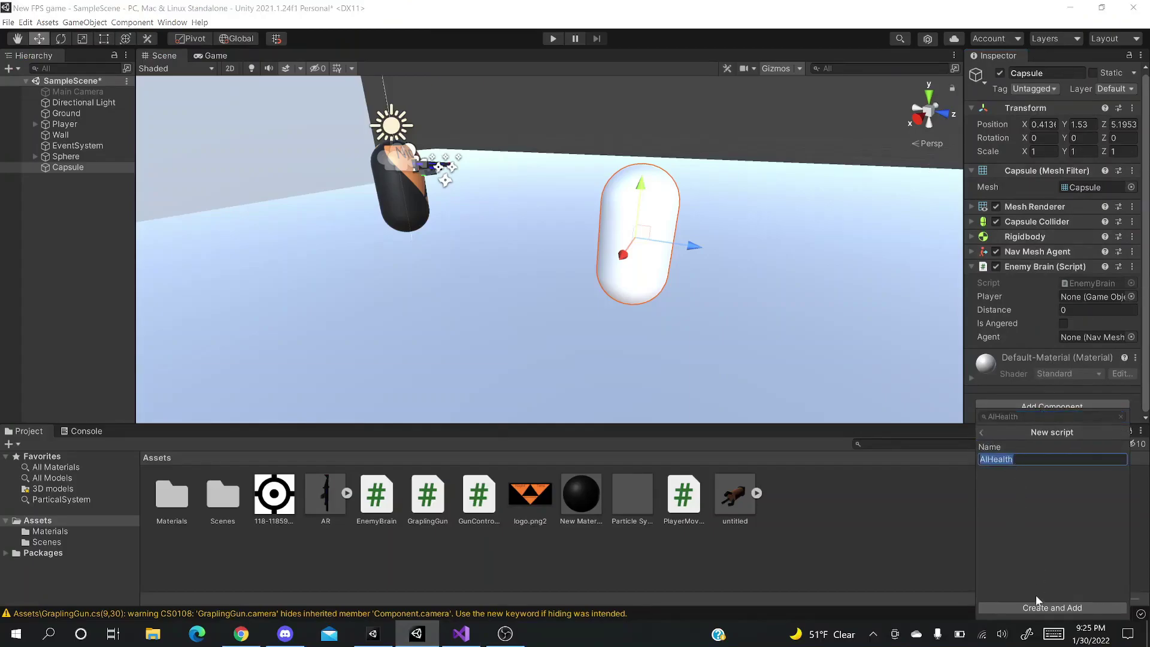
click(1037, 607)
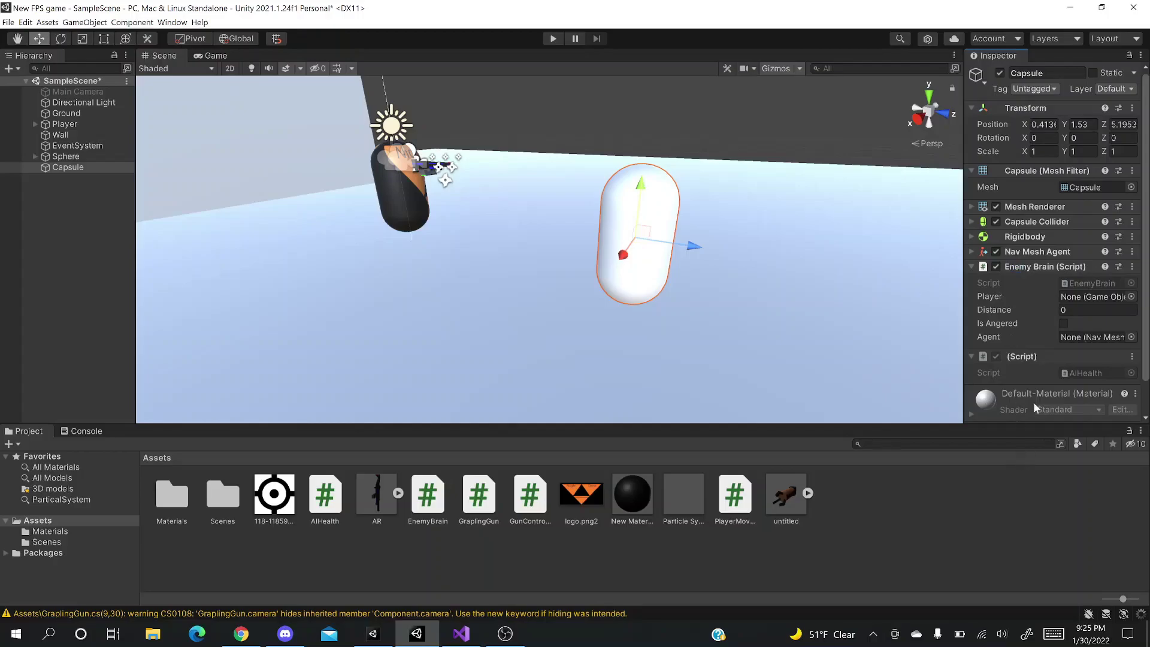
right_click(1047, 323)
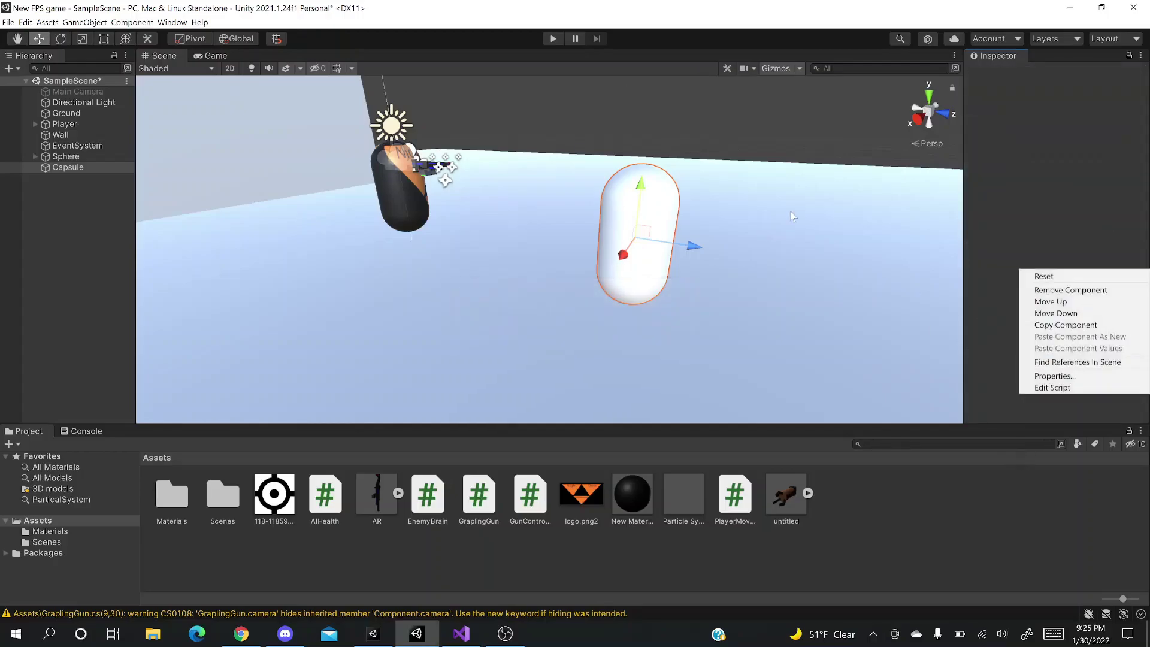
click(873, 634)
click(915, 523)
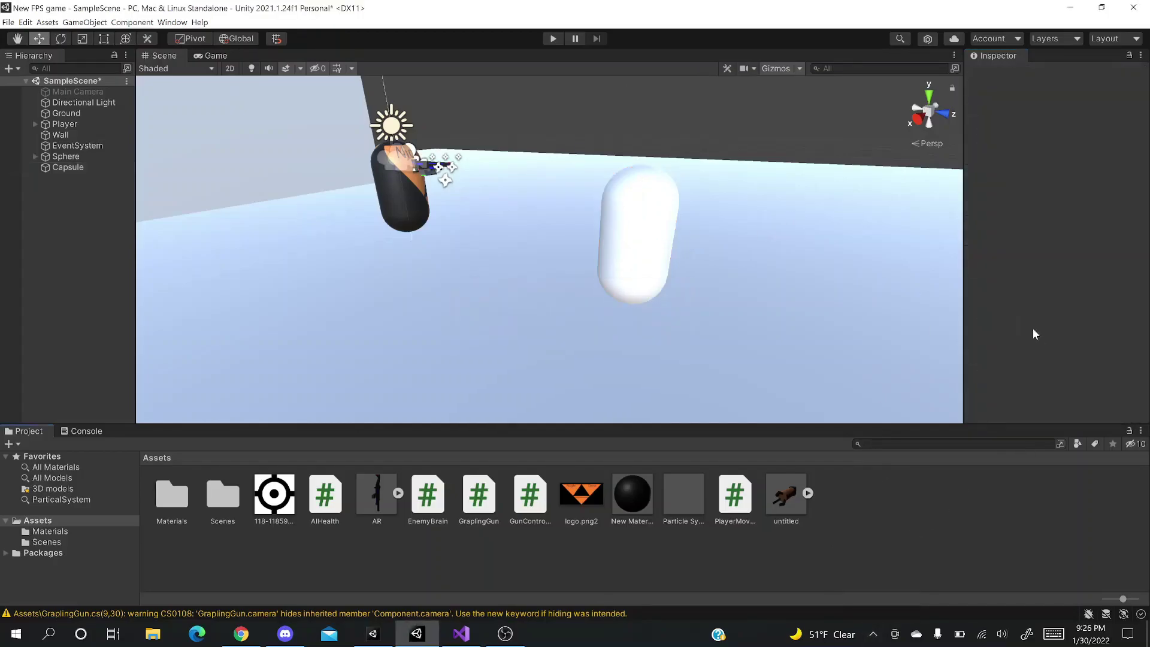
- Open the capsule's AIHealth script in Visual Studio and delete all of its default code
click(68, 166)
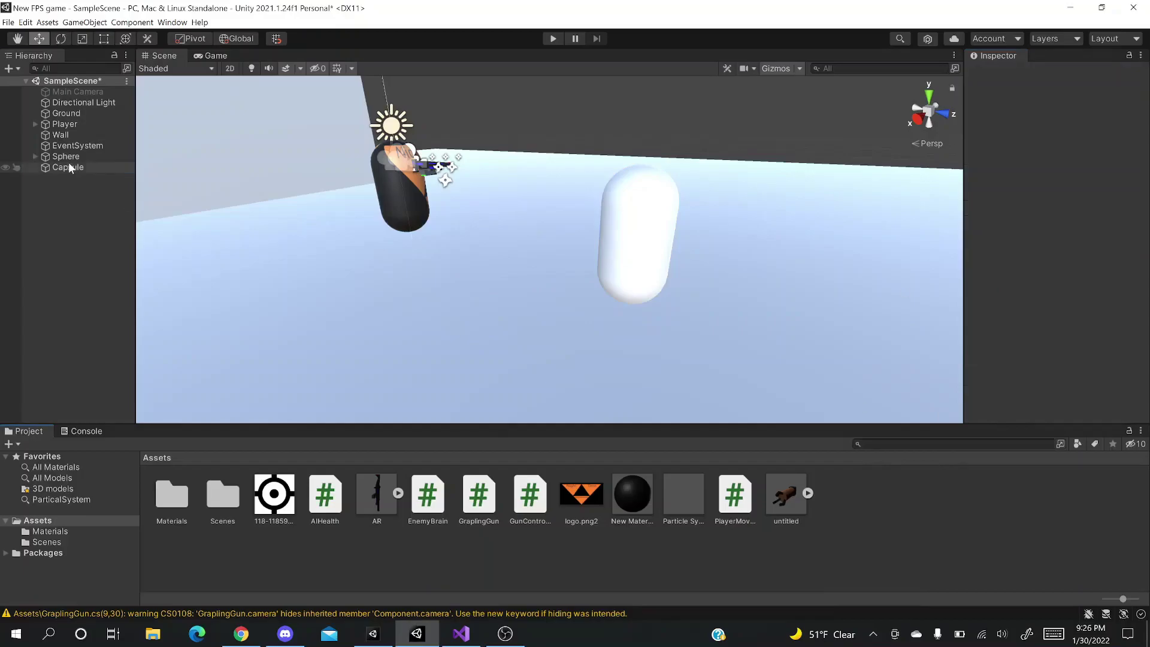
scroll(1034, 291, down, 3)
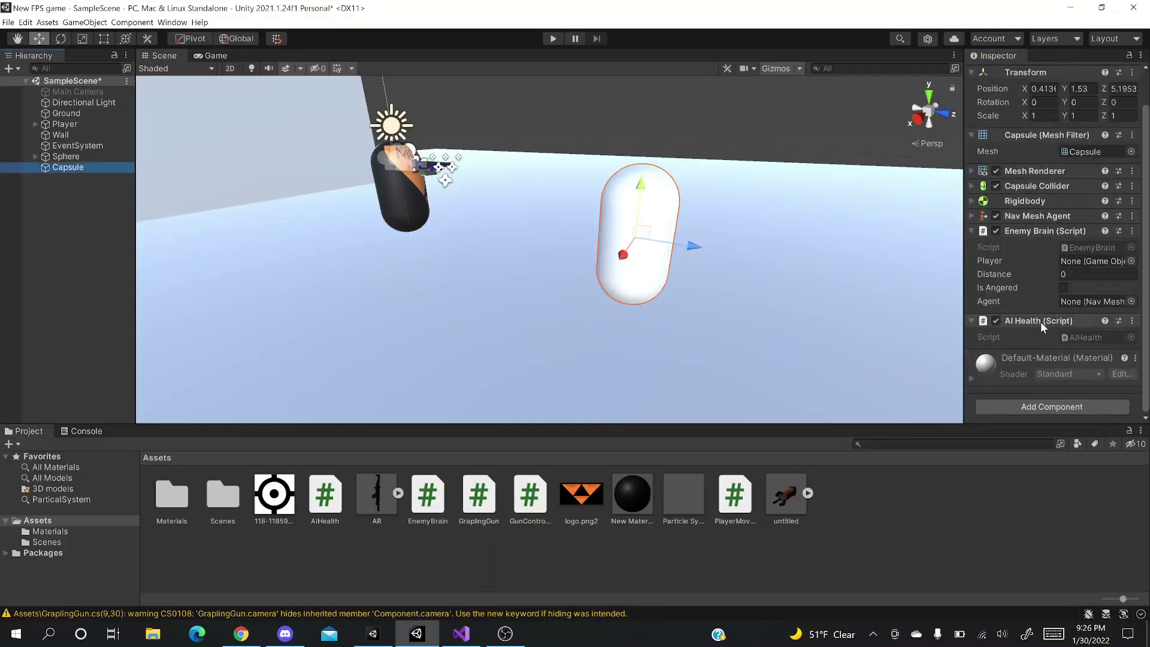
double_click(1083, 338)
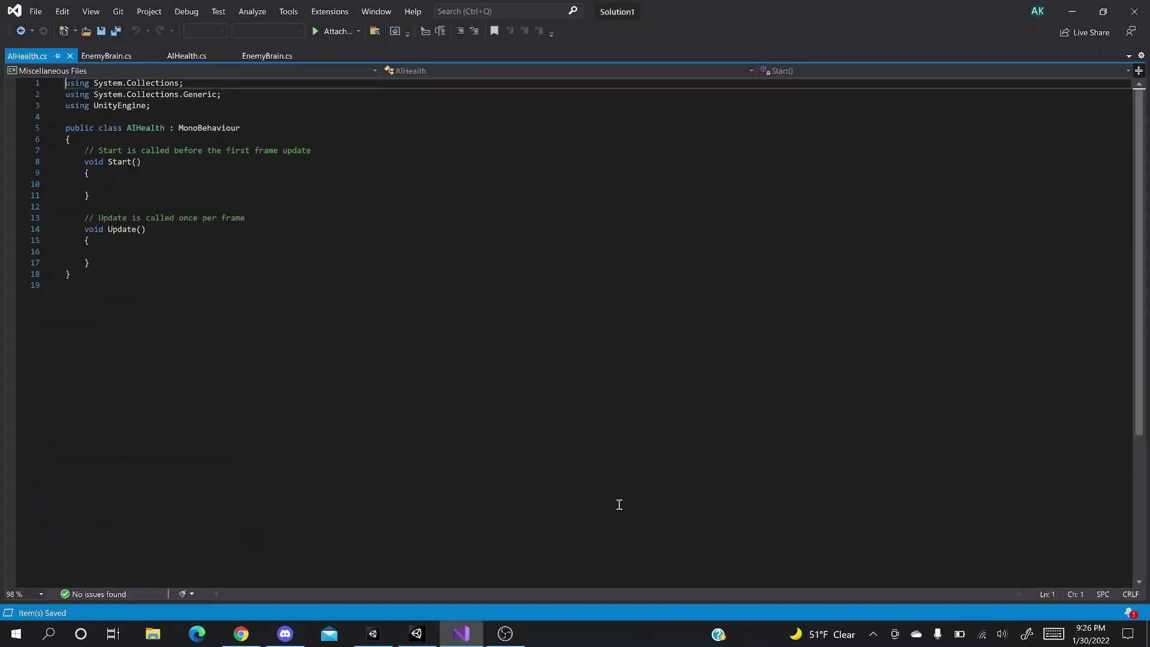
drag(96, 314, 1, 33)
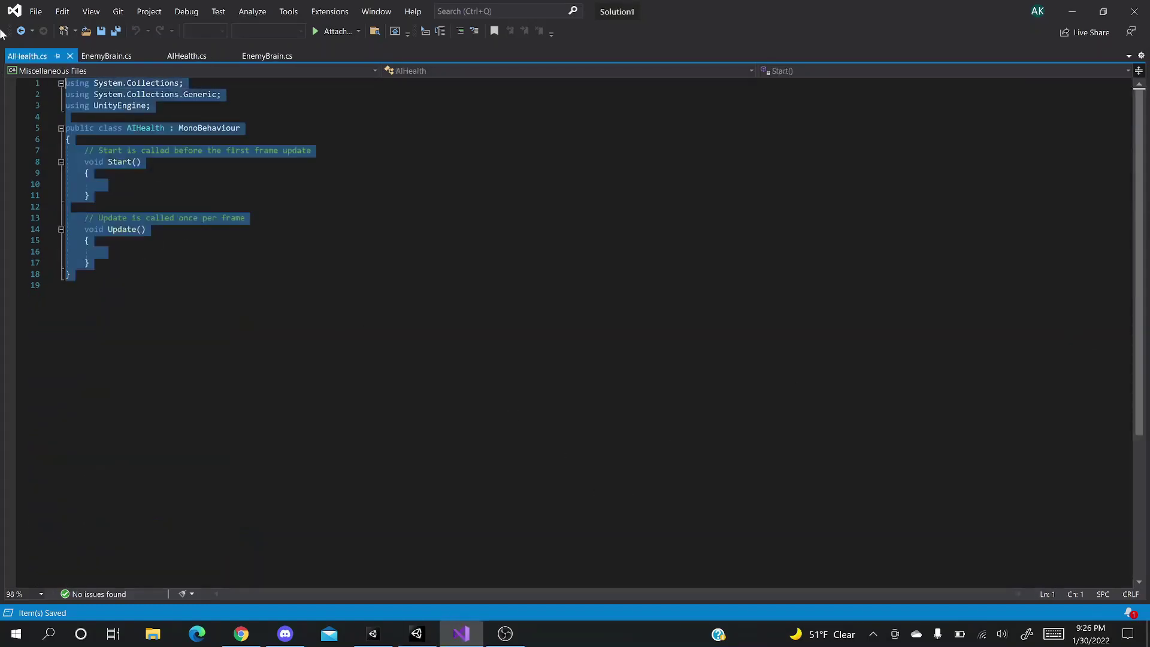
key(BackSpace)
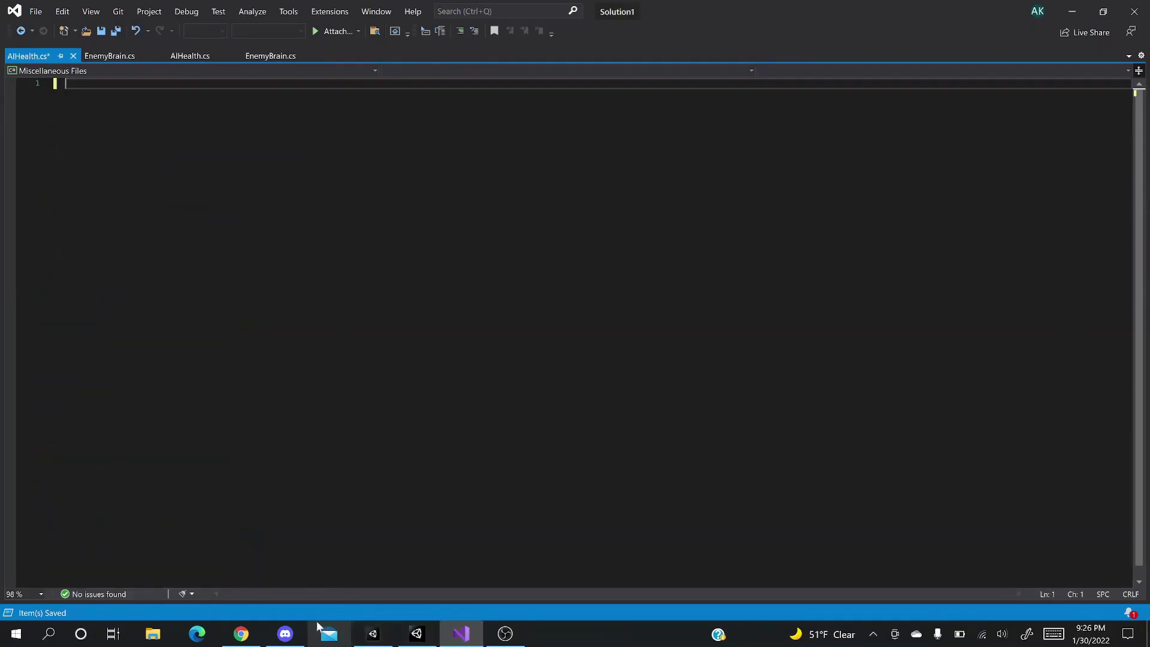
- Switch to Chrome and copy the entire AIHealth code from the Google Docs document
click(241, 634)
click(332, 229)
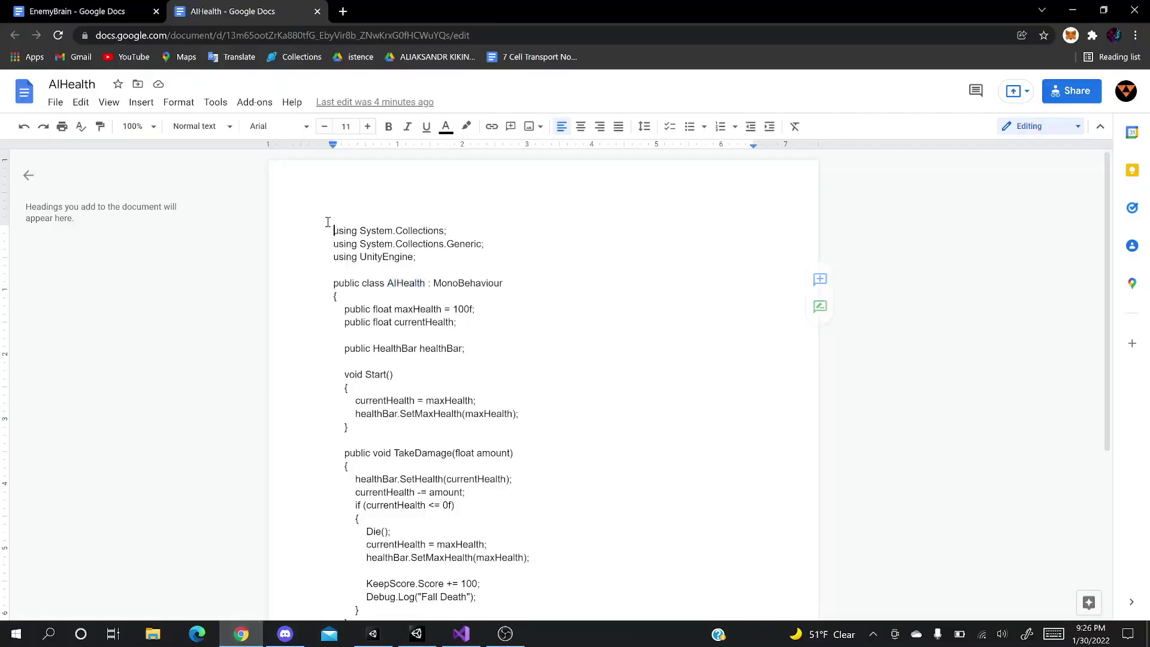
drag(331, 229, 392, 476)
scroll(363, 290, down, 2)
scroll(375, 276, down, 2)
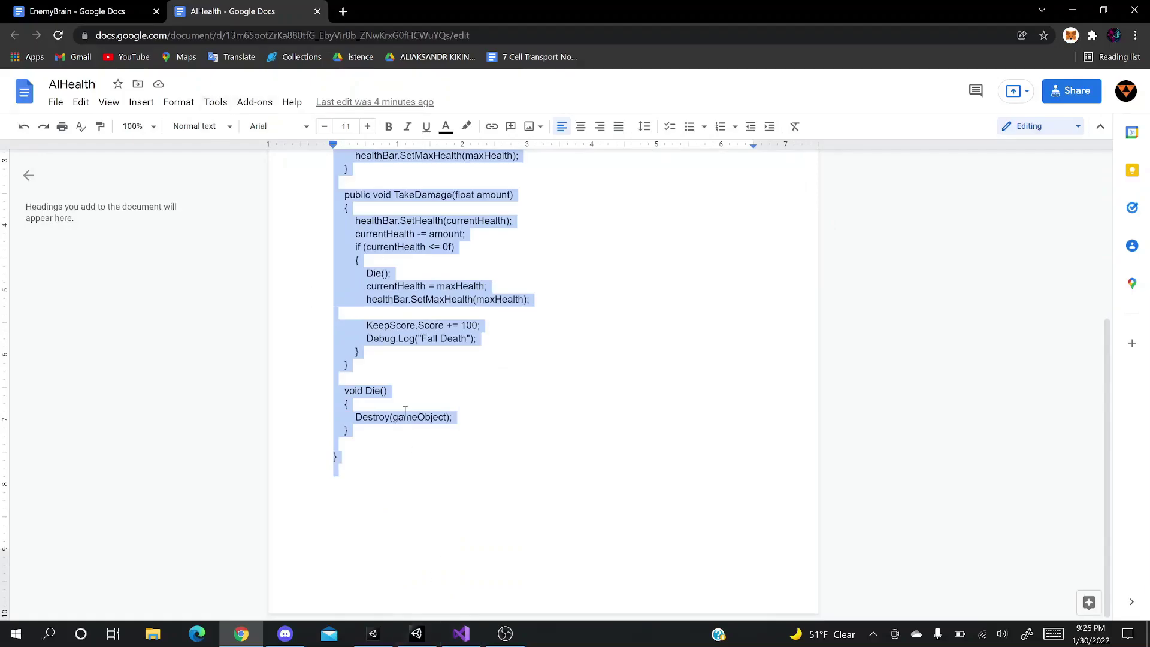
right_click(384, 416)
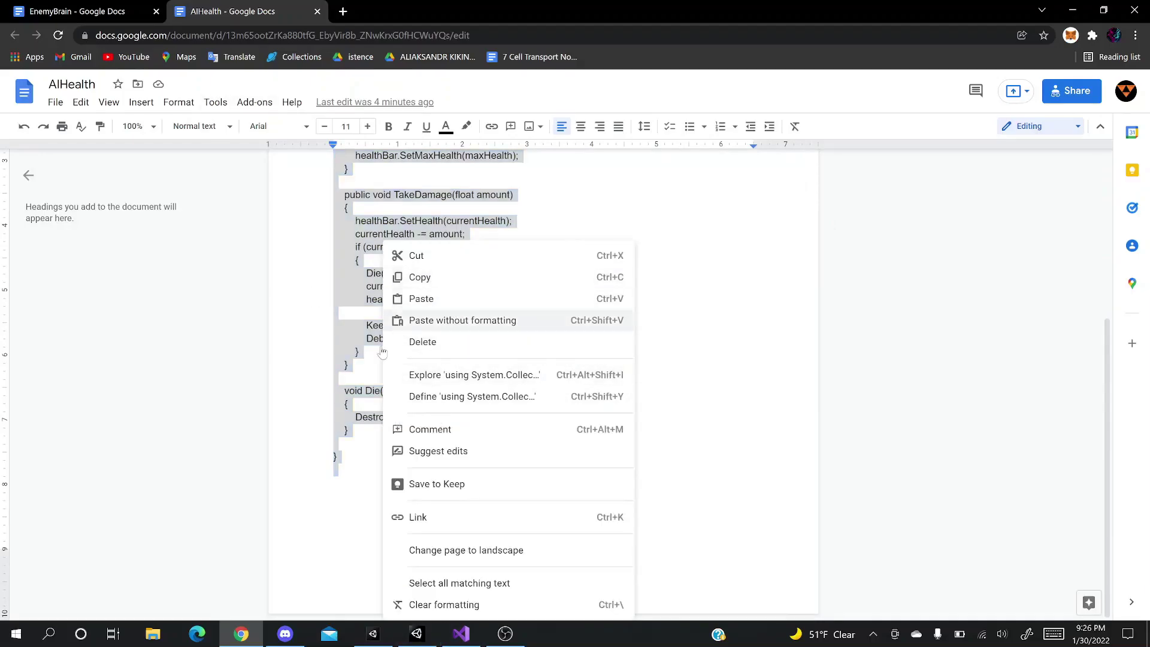
click(383, 275)
click(351, 542)
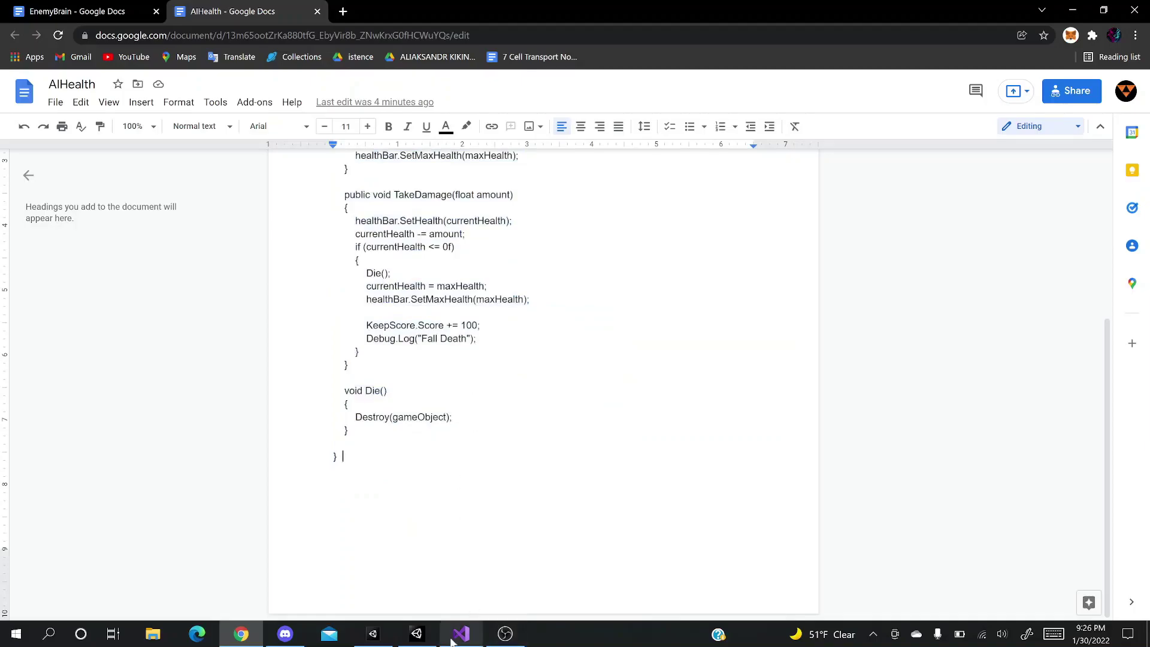
- Paste the copied code into the empty AIHealth.cs in Visual Studio, save it and return to Unity
click(408, 640)
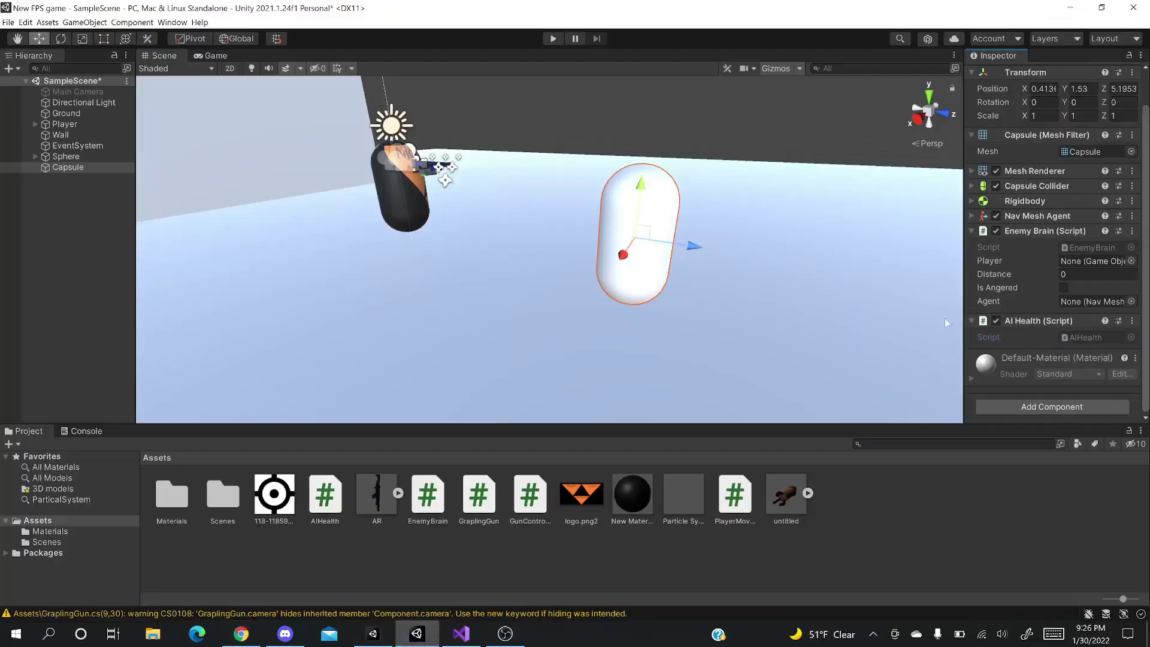
click(461, 634)
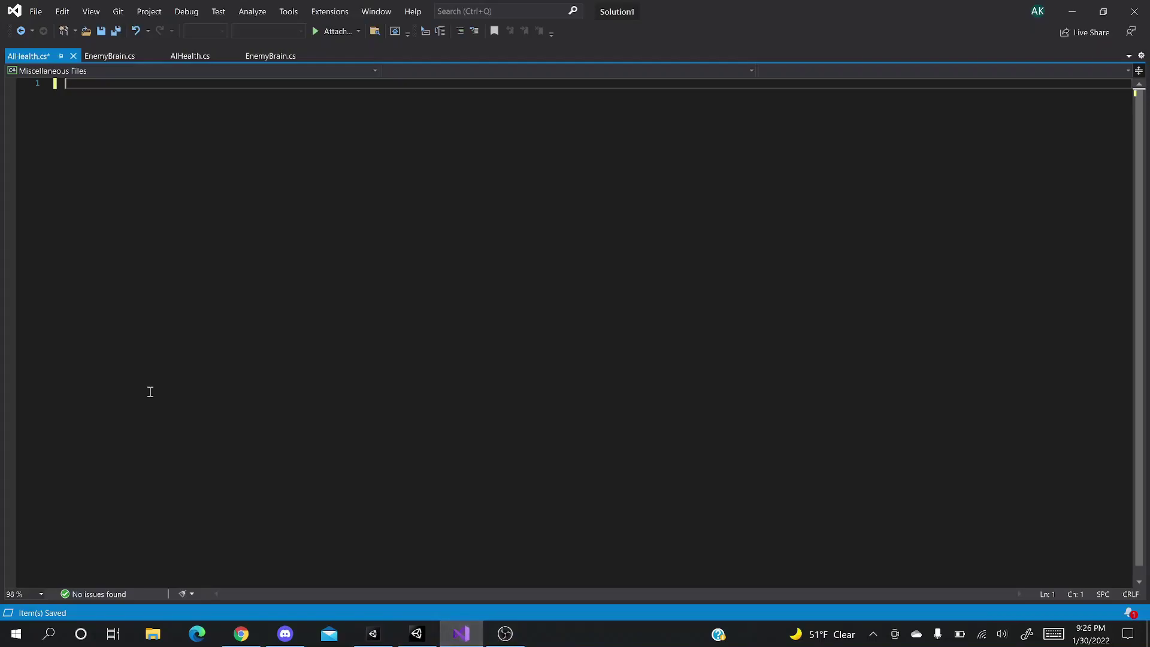
key(ctrl+v)
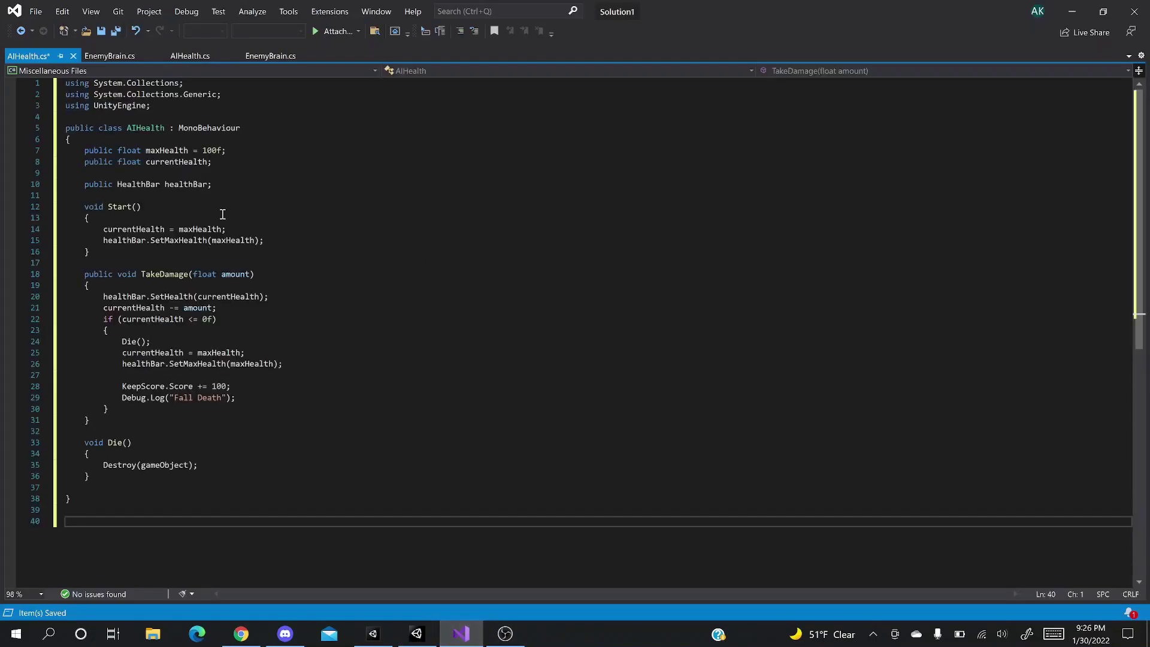
key(ctrl+s)
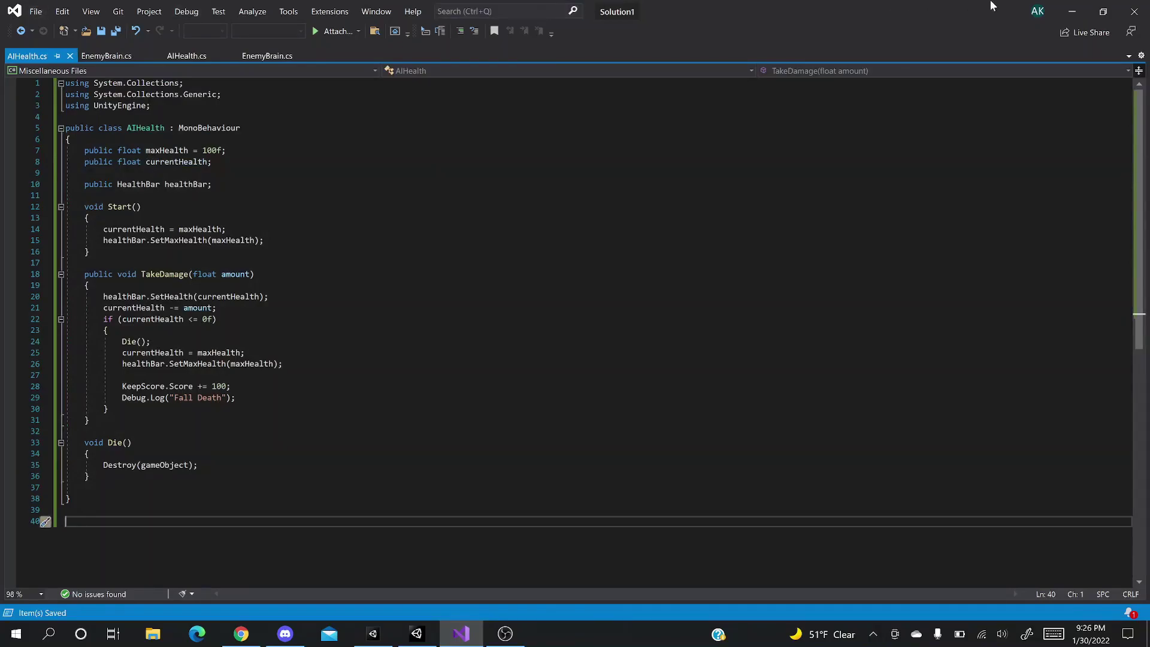
key(alt+Tab)
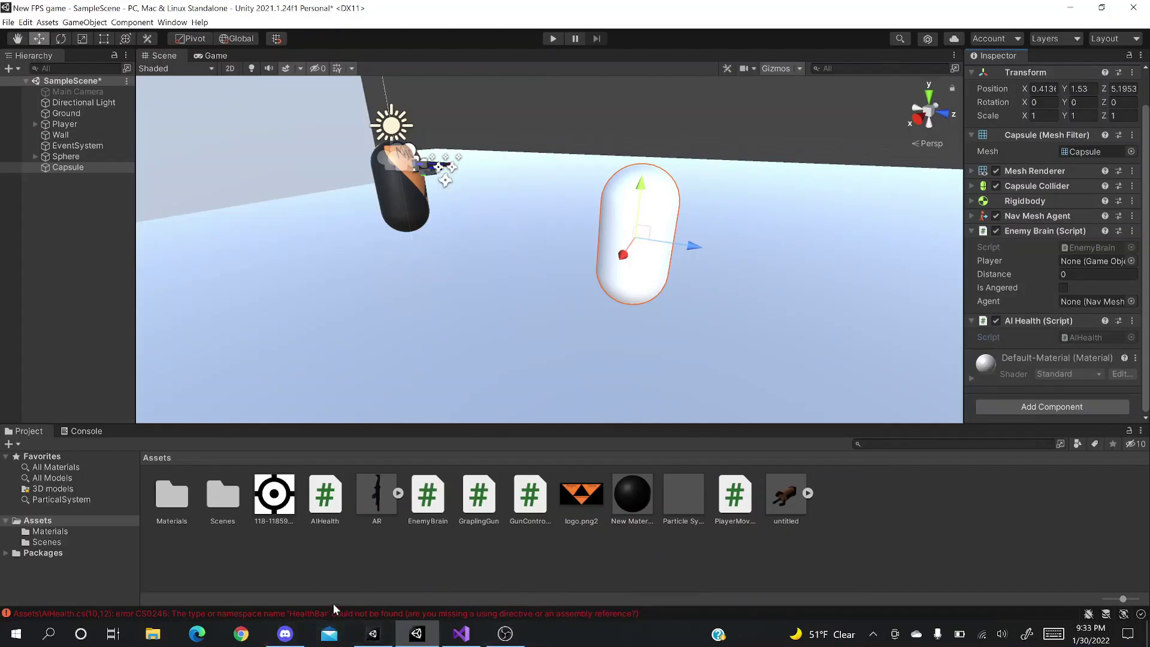
- Open the EnemyHealthBar.unitypackage link from Discord's general-tutorials channel and download the package from Google Drive in Chrome
click(286, 635)
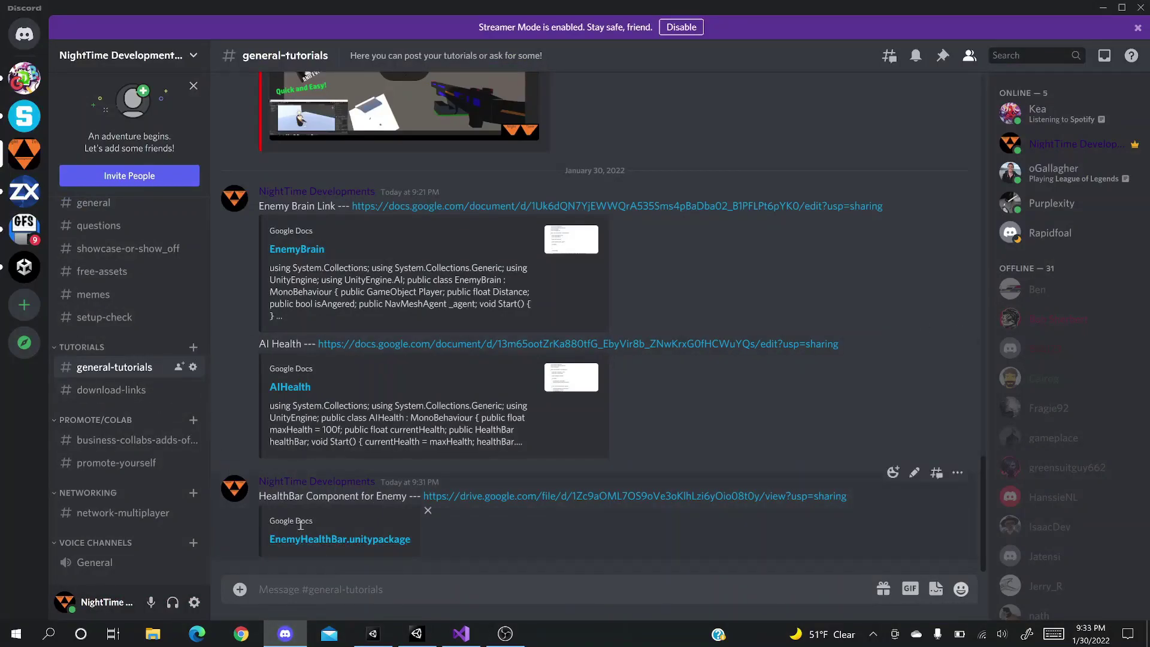
click(318, 541)
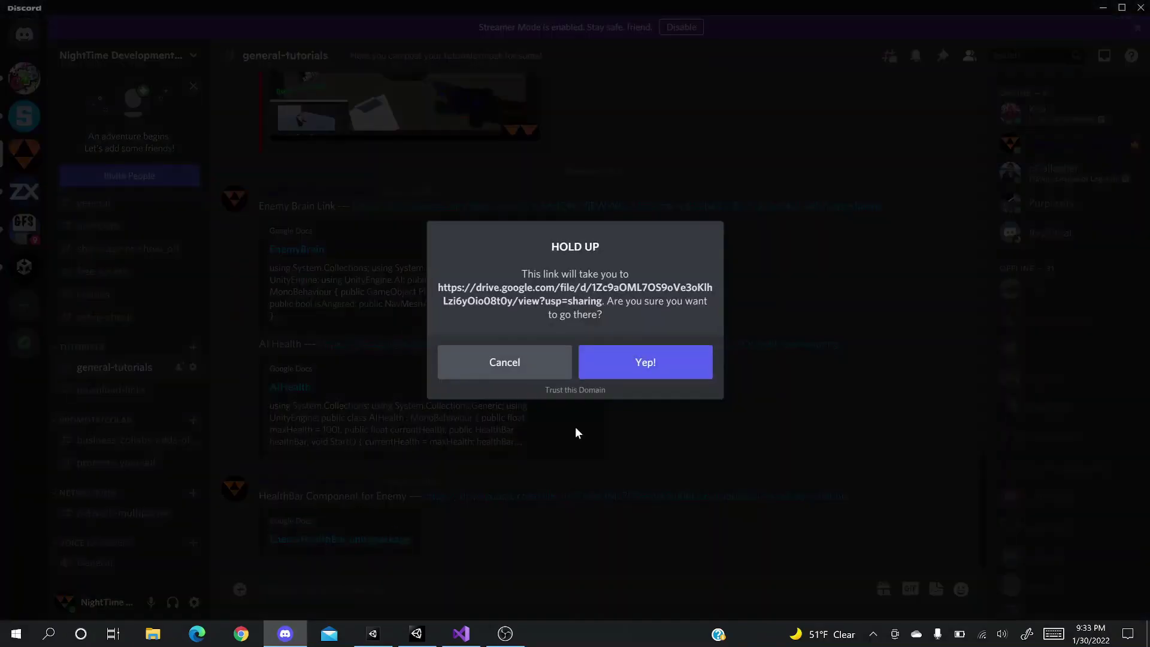
click(676, 361)
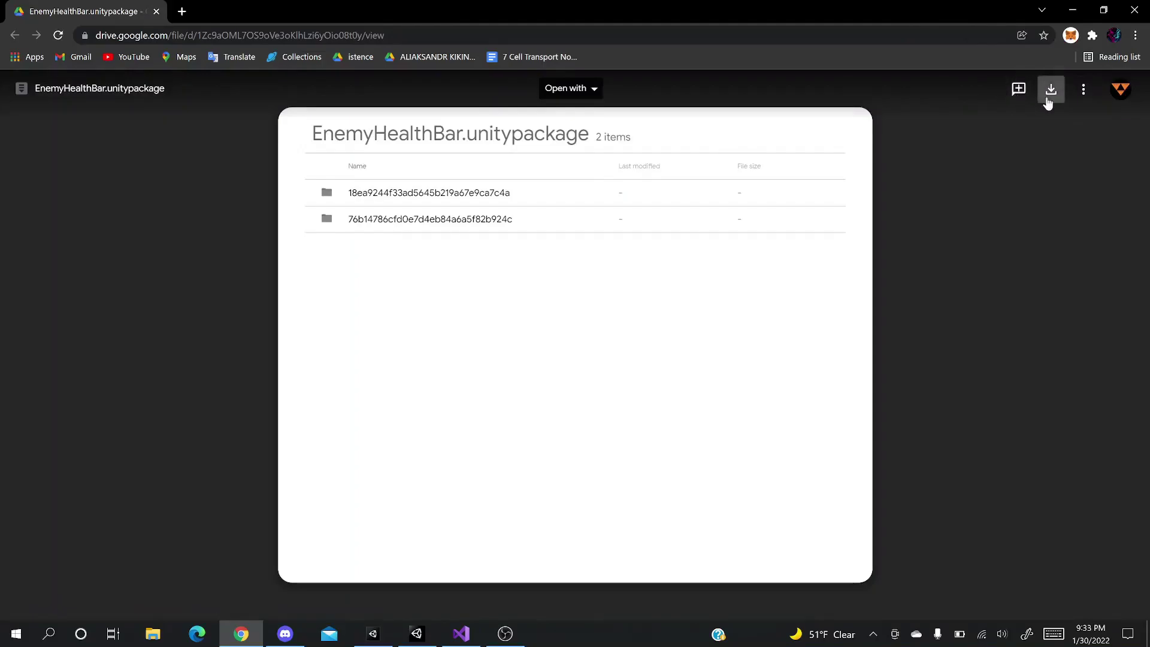
click(1051, 91)
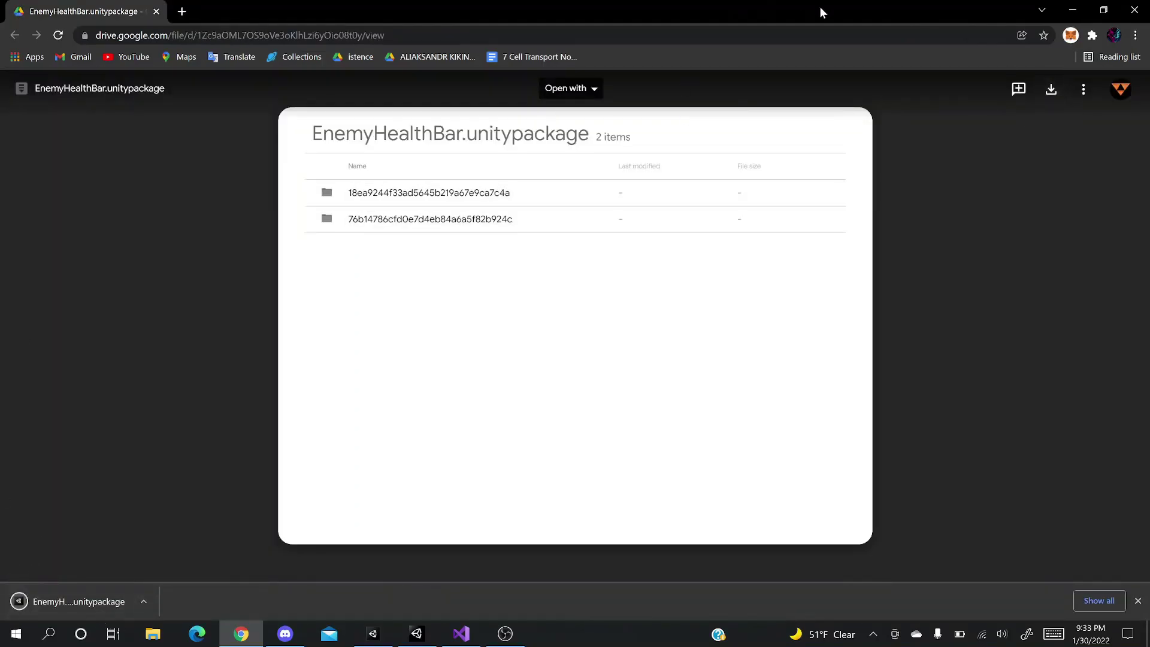
- Check the Downloads folder for the downloaded package, minimise Chrome and switch to Unity
click(153, 634)
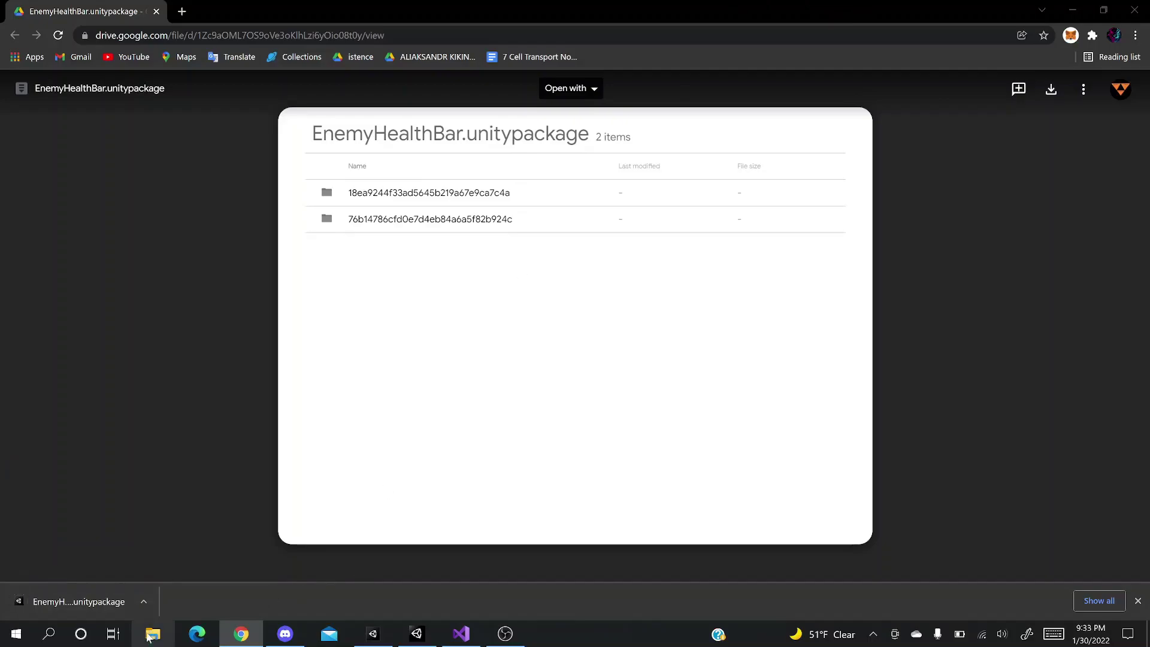
click(350, 245)
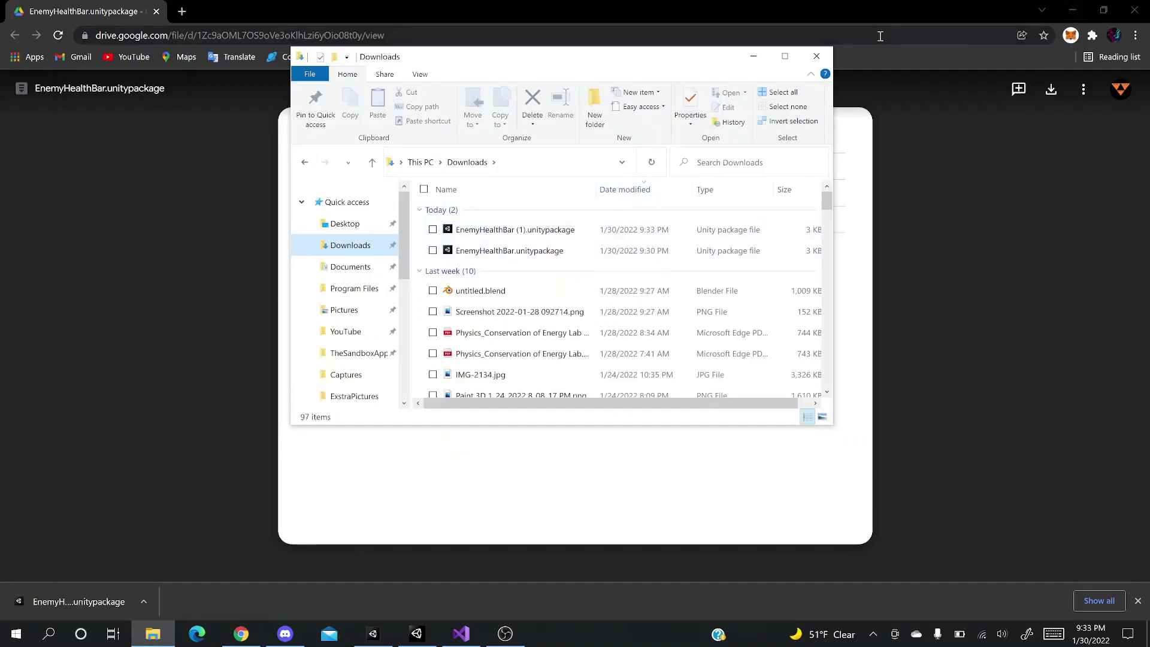
click(1063, 15)
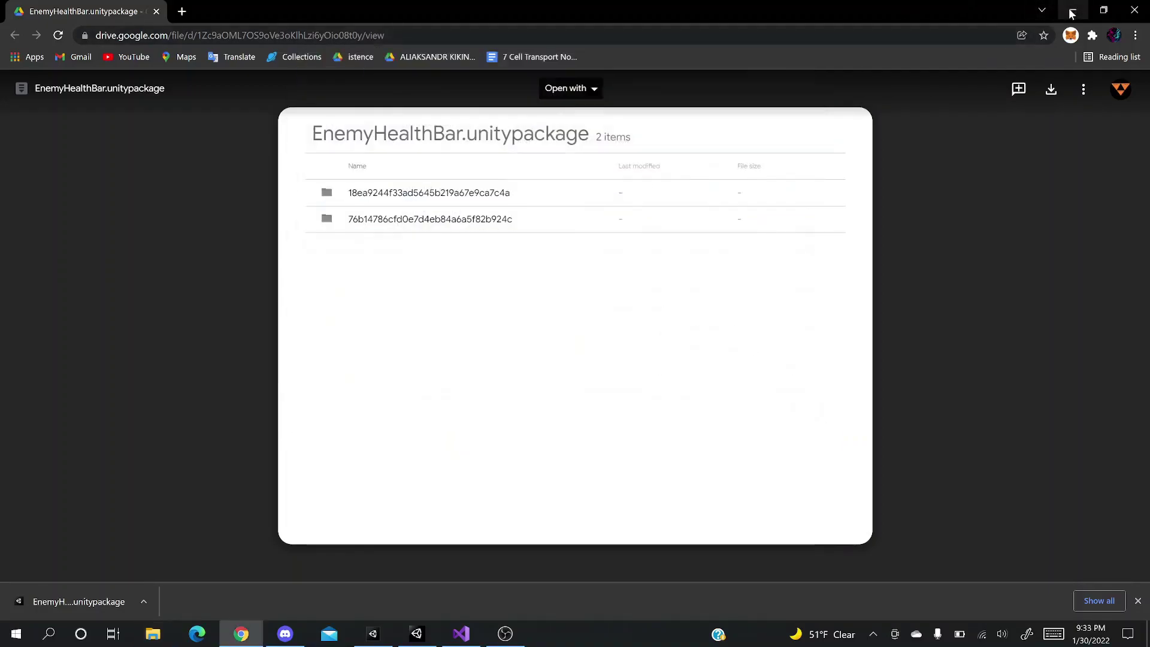
click(1072, 11)
click(413, 636)
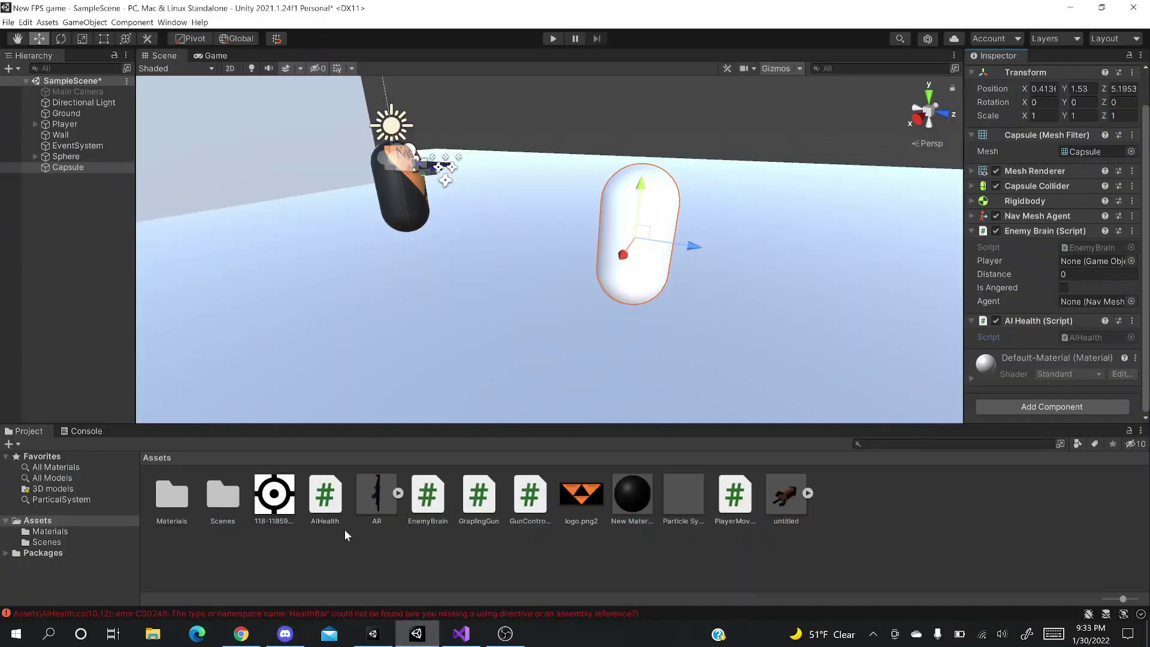
- Import EnemyHealthBar (1).unitypackage from the Downloads folder into the project's Assets, including the Canvas (1) prefab and the HealthBar.cs script
click(155, 634)
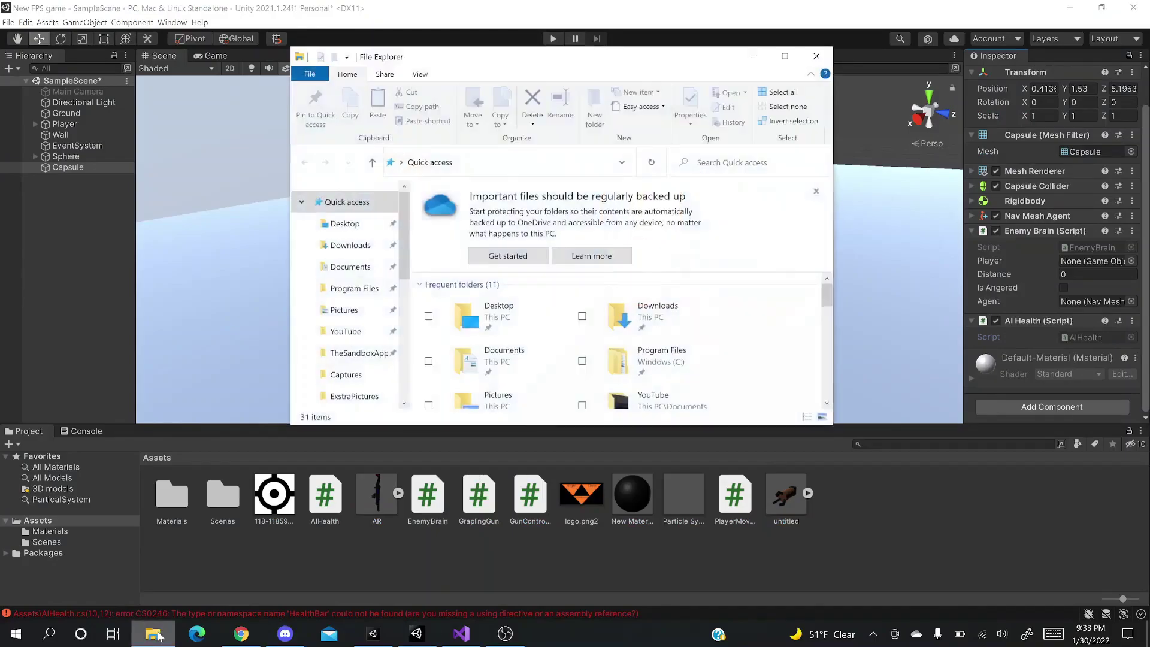
click(351, 245)
mouse_move(480, 229)
mouse_down()
mouse_move(377, 205)
mouse_move(190, 484)
mouse_move(205, 549)
mouse_move(243, 555)
mouse_up()
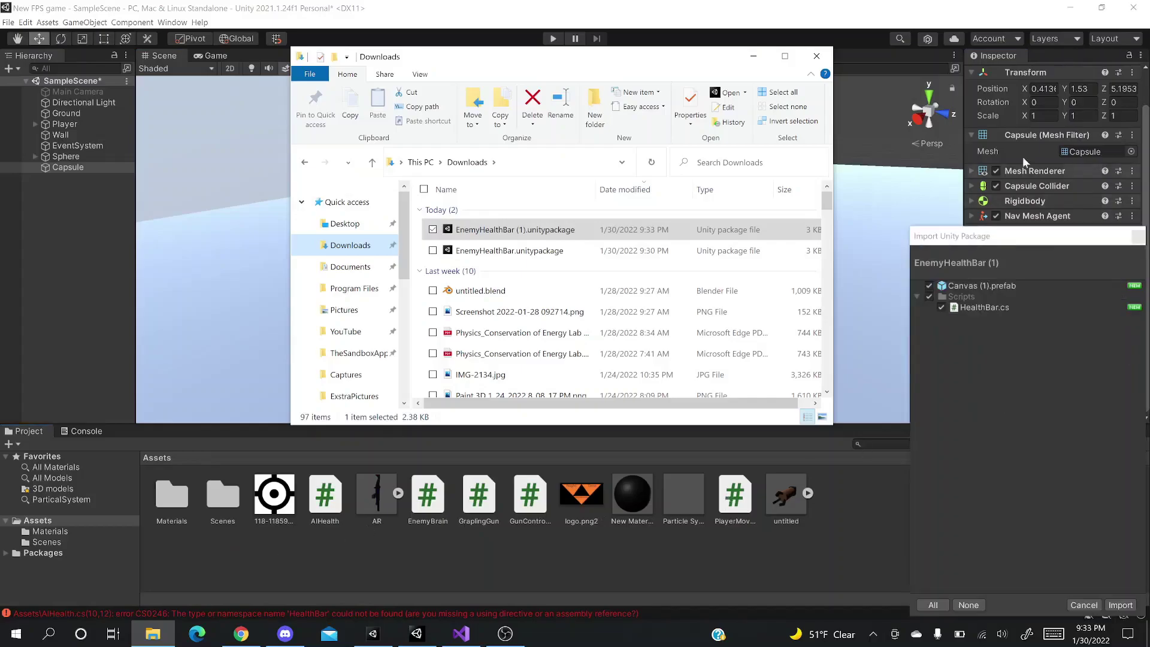
click(817, 56)
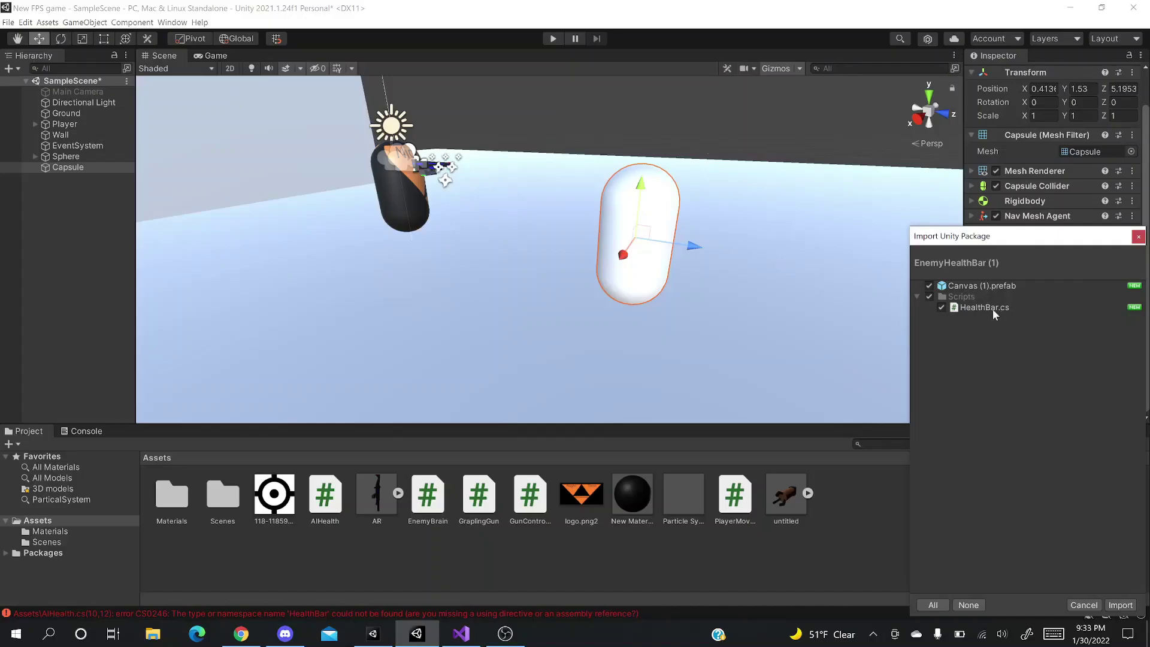
click(1120, 605)
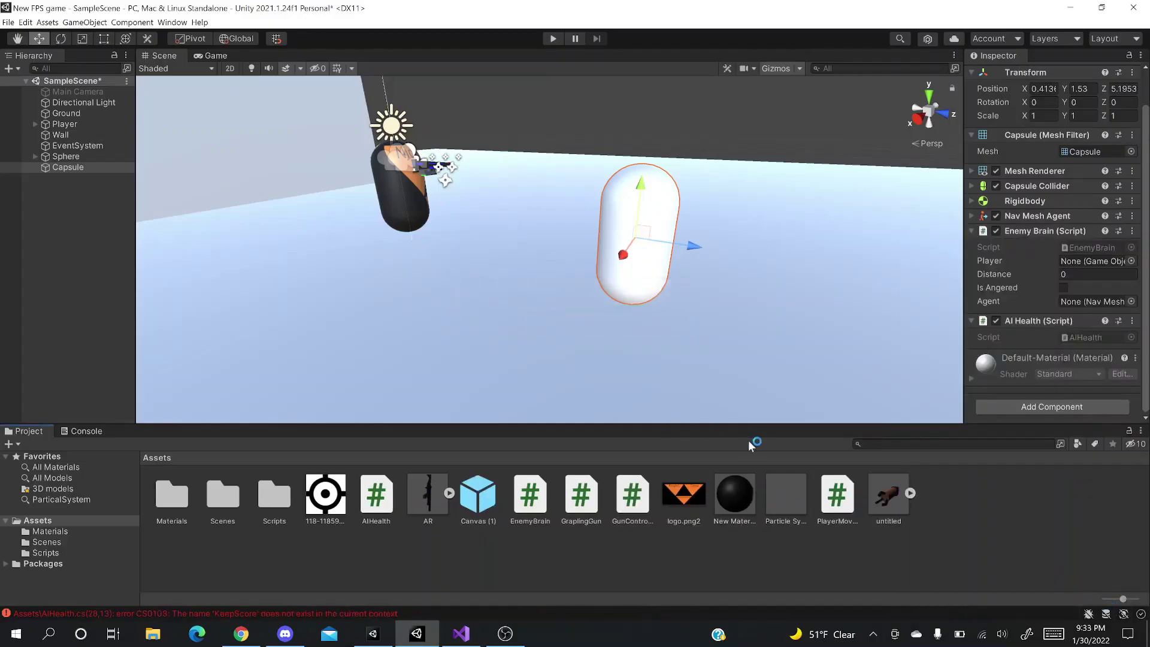
- Add the Canvas (1) prefab to the scene as a child of the Capsule and inspect its placement
click(466, 504)
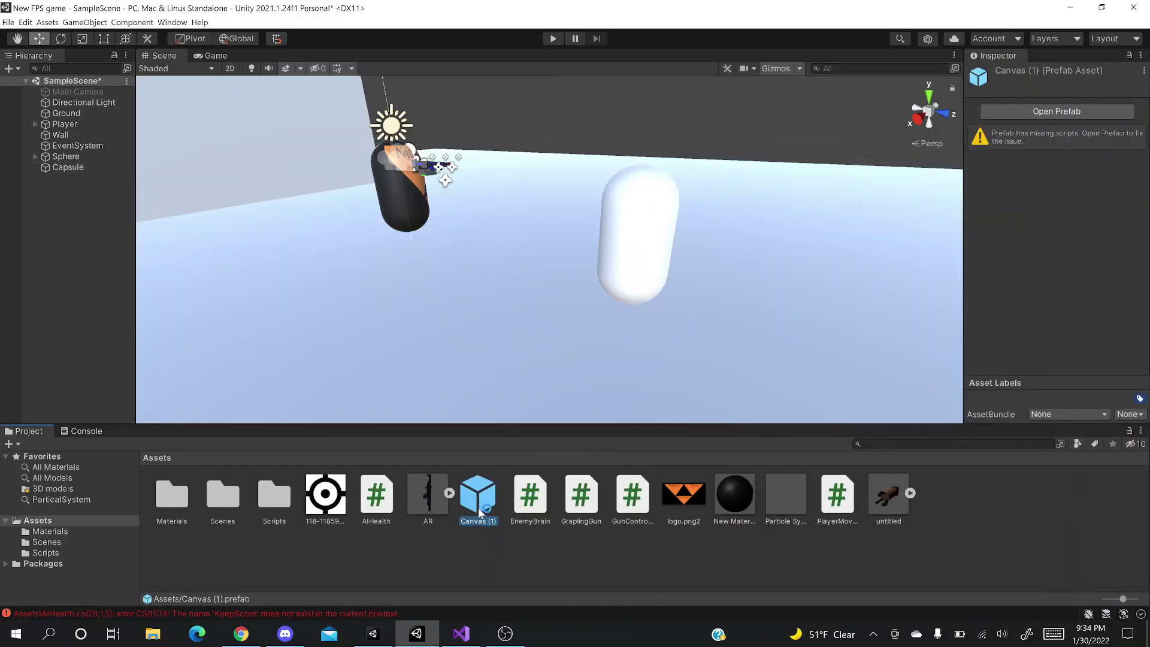
click(480, 549)
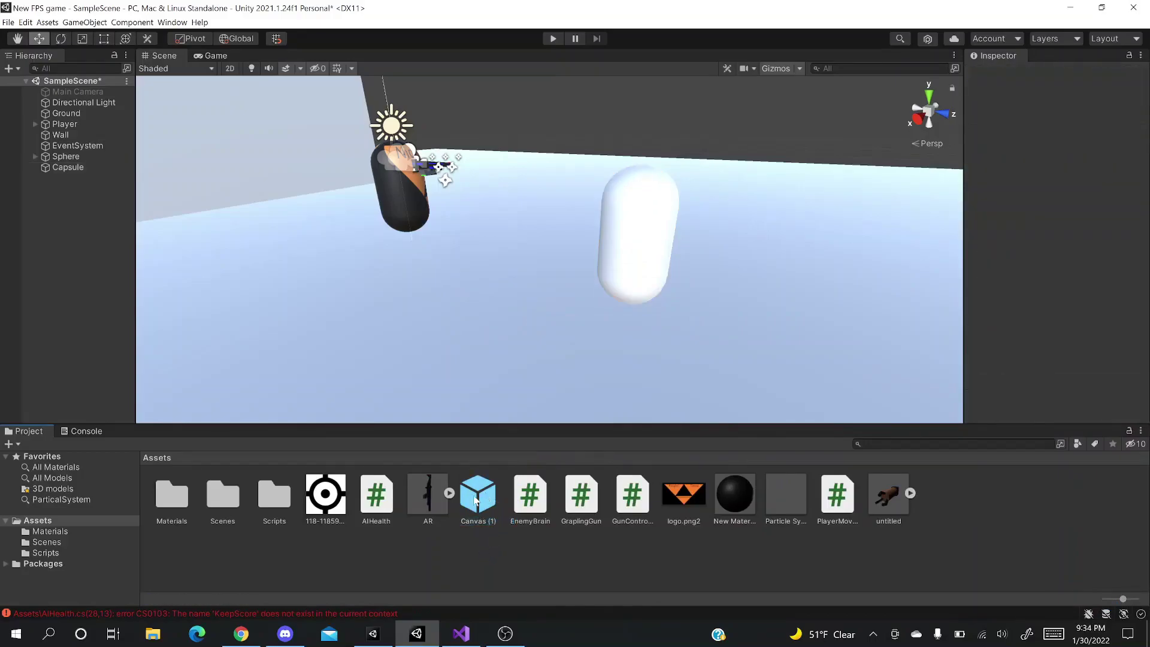
drag(475, 501, 62, 167)
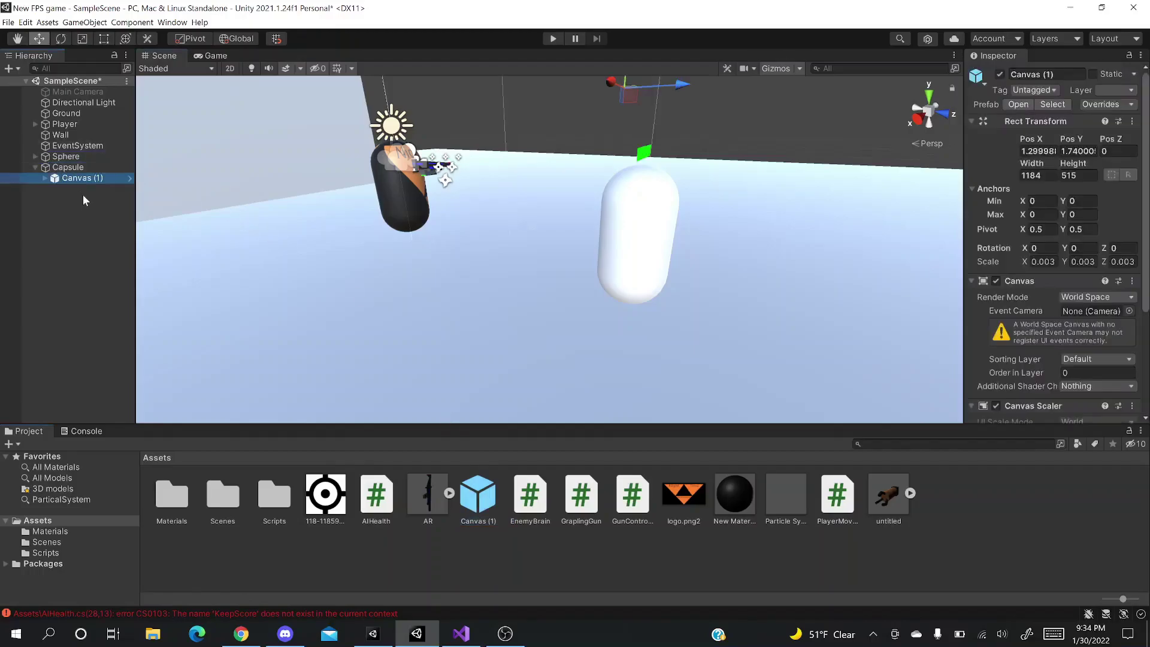
alt+drag(670, 267, 688, 249)
key(s)
right_drag(688, 248, 674, 258)
key(w)
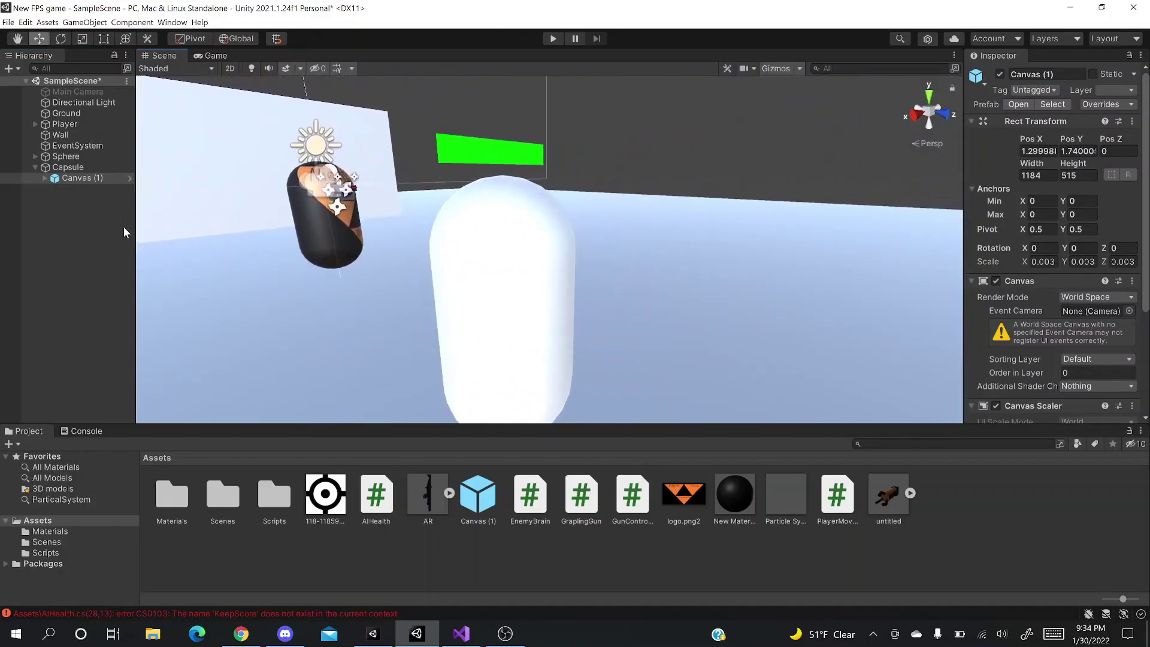
- Examine the script error in the Console and expand Canvas (1) under the Capsule to show its child objects
click(229, 615)
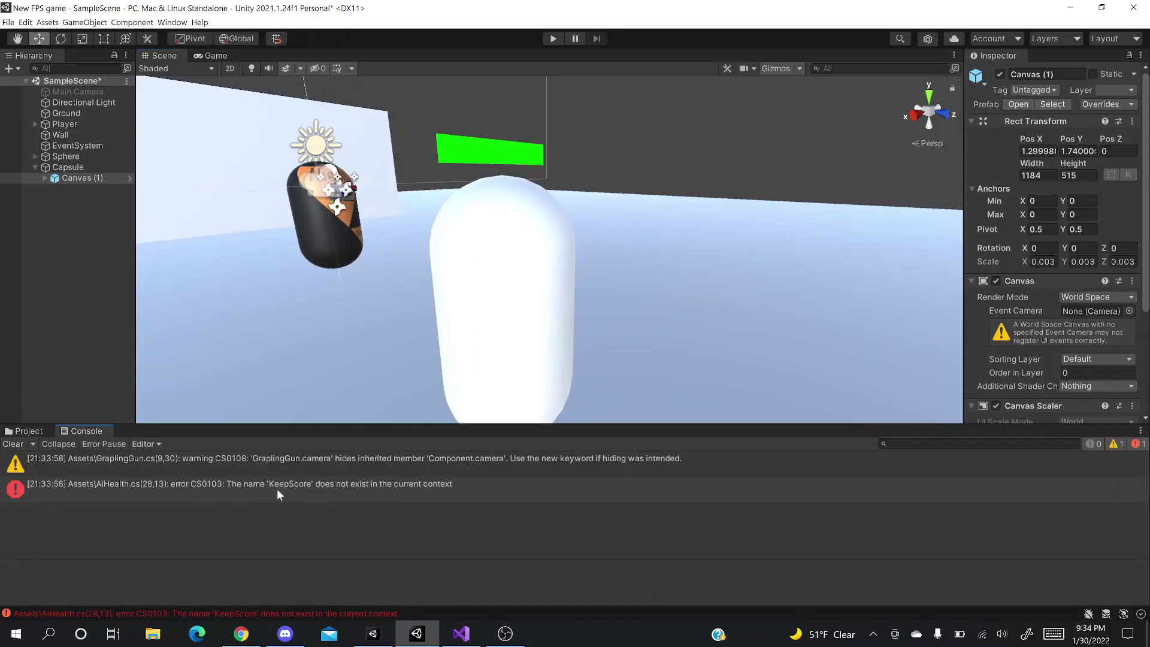
click(46, 436)
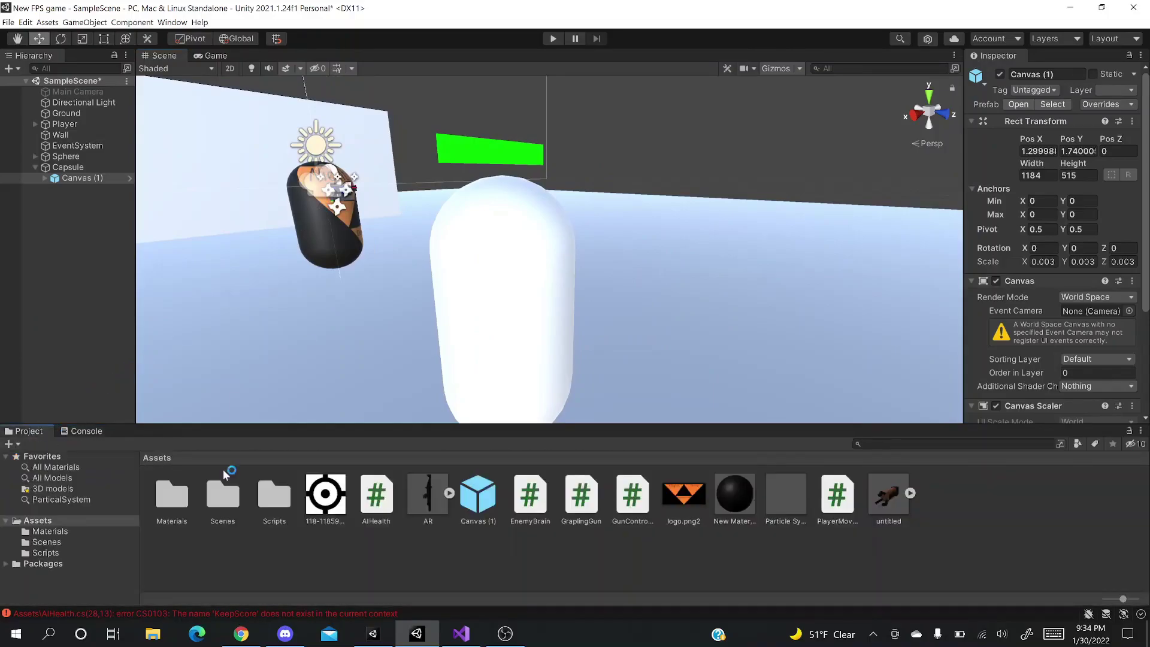
click(45, 178)
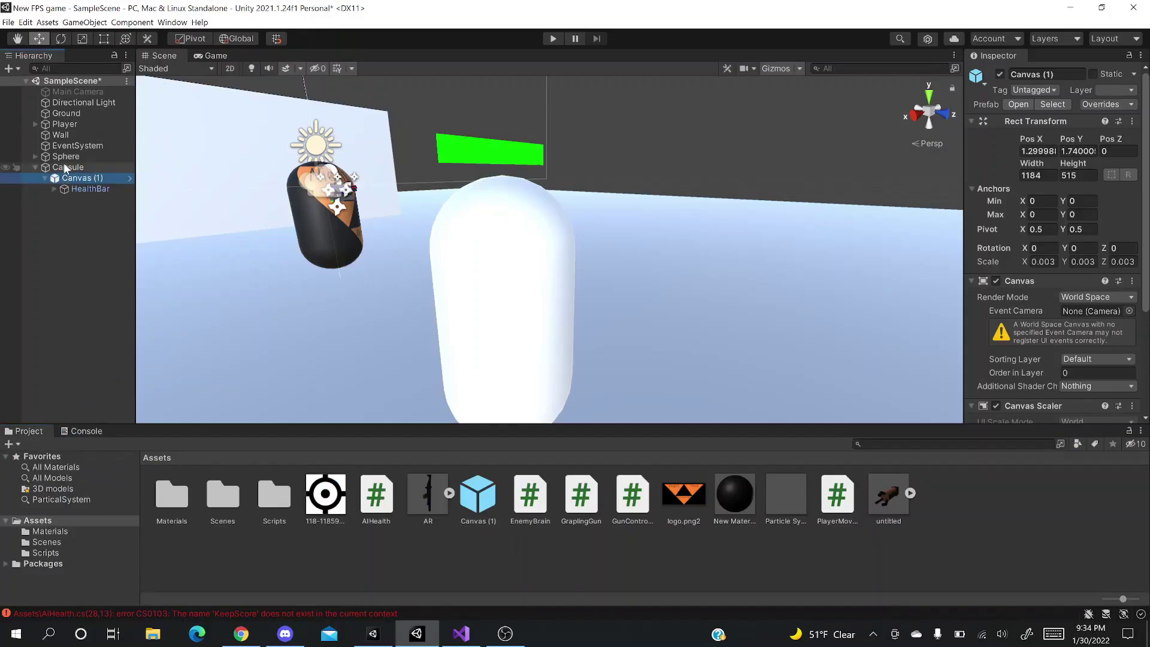
- Rename the Capsule object in the scene hierarchy as AI
click(66, 168)
right_click(67, 171)
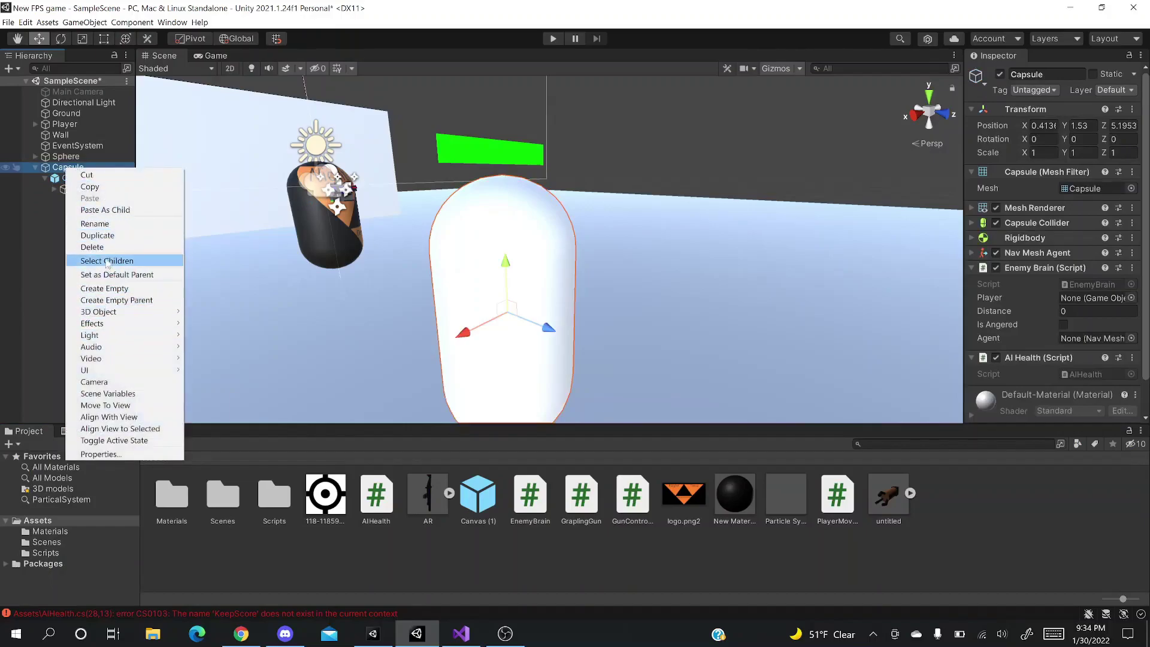
click(106, 227)
text(AI)
key(Return)
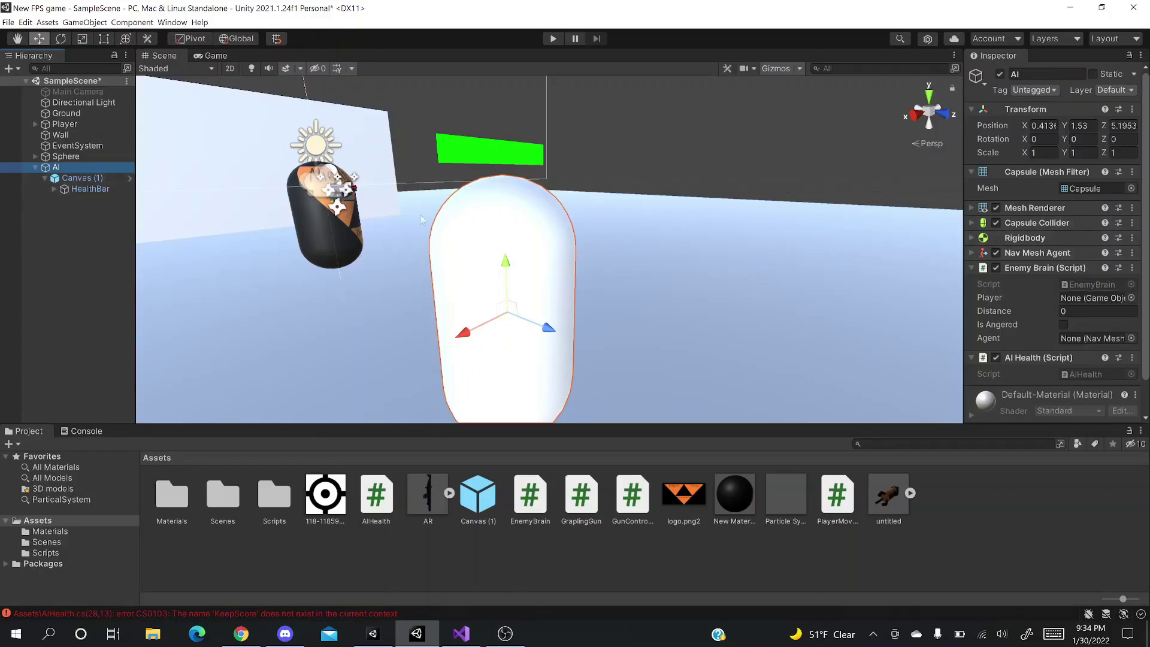
- In the AI's Enemy Brain script, assign AI as Player, set Distance to 10 and assign its Nav Mesh Agent as Agent
drag(78, 168, 1094, 302)
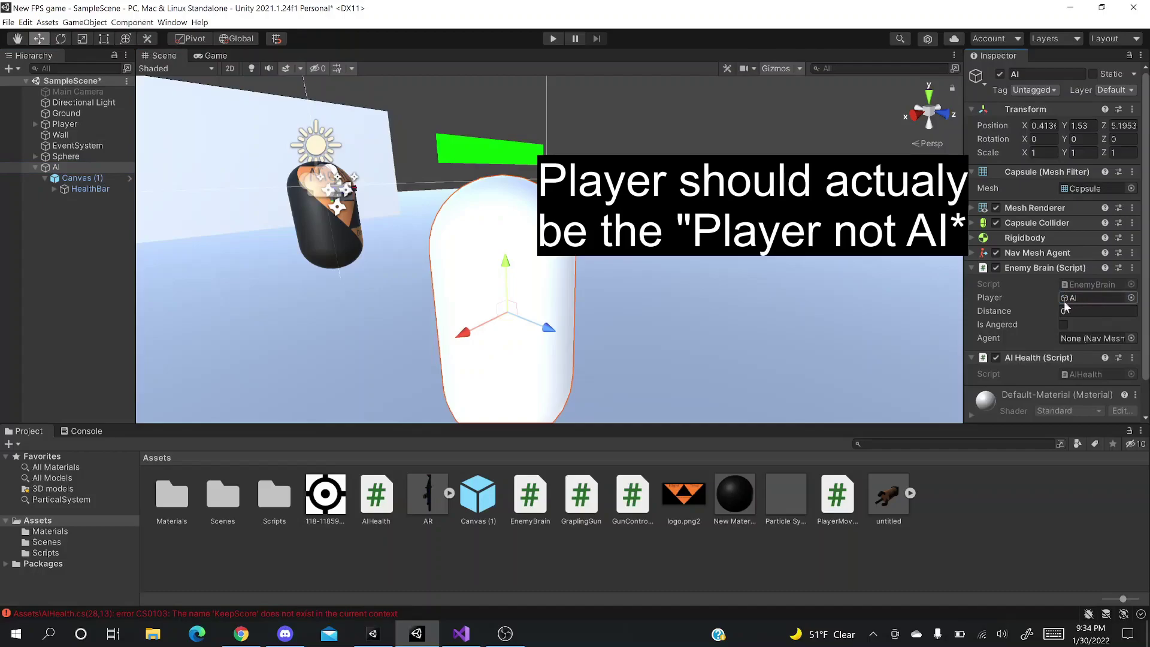
click(1084, 308)
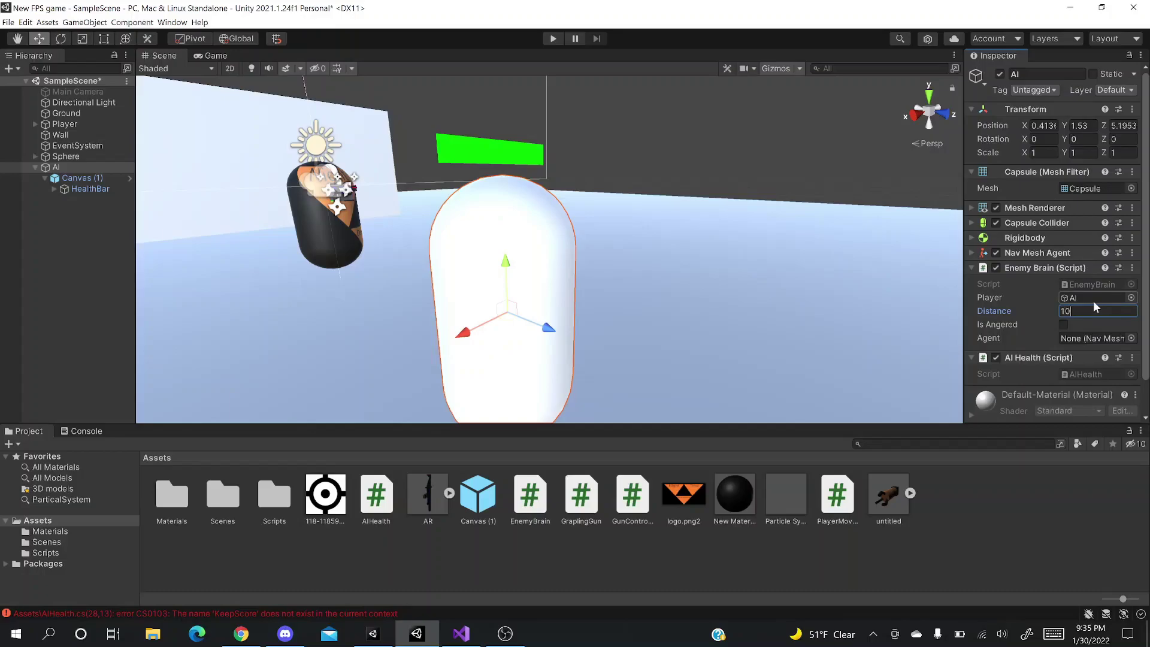
scroll(1094, 239, down, 2)
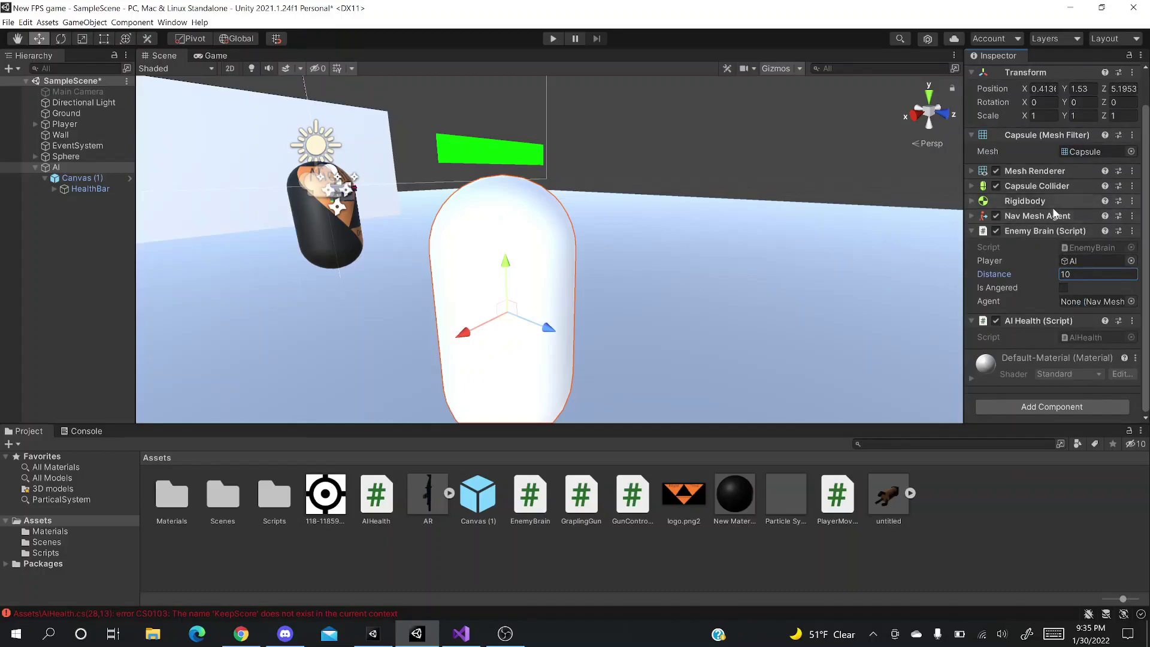
drag(1054, 214, 1078, 308)
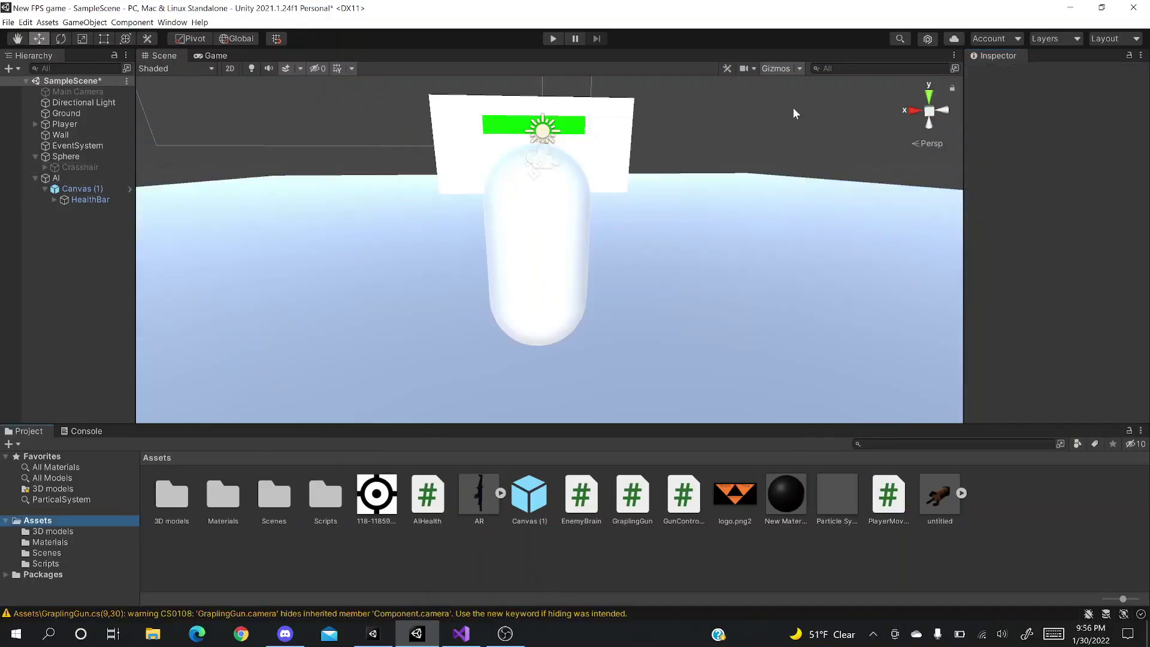
- Switch to Discord, follow the AIShootSystem.unitypackage link in general-tutorials and download the package from Google Drive
mouse_move(299, 635)
click(286, 569)
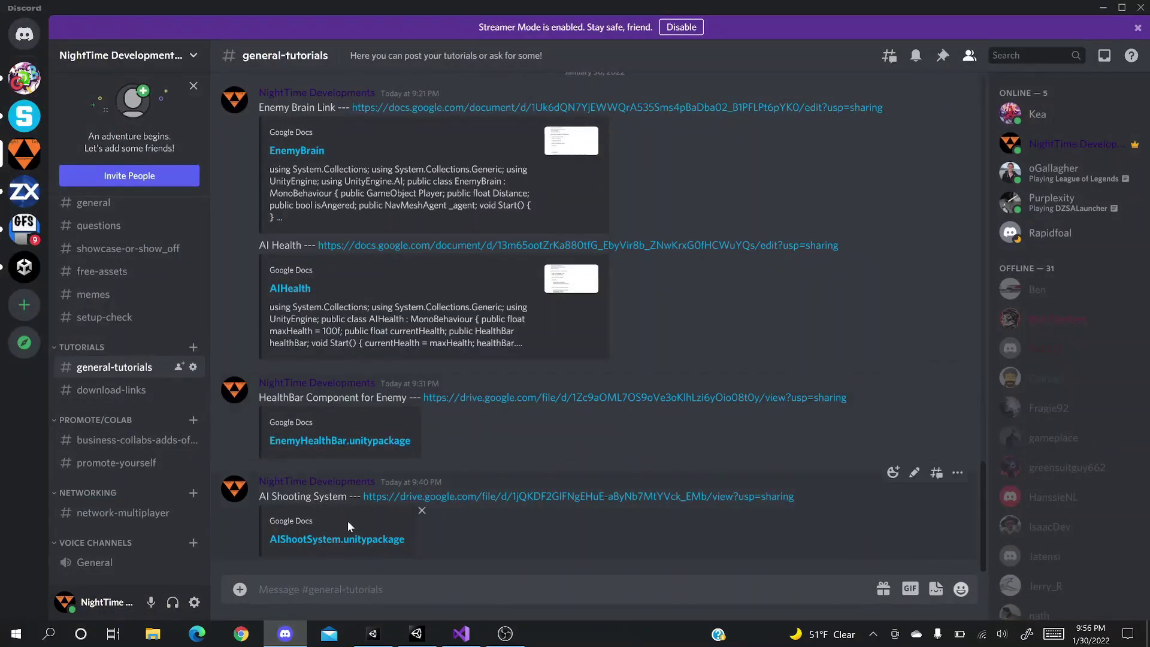
click(316, 538)
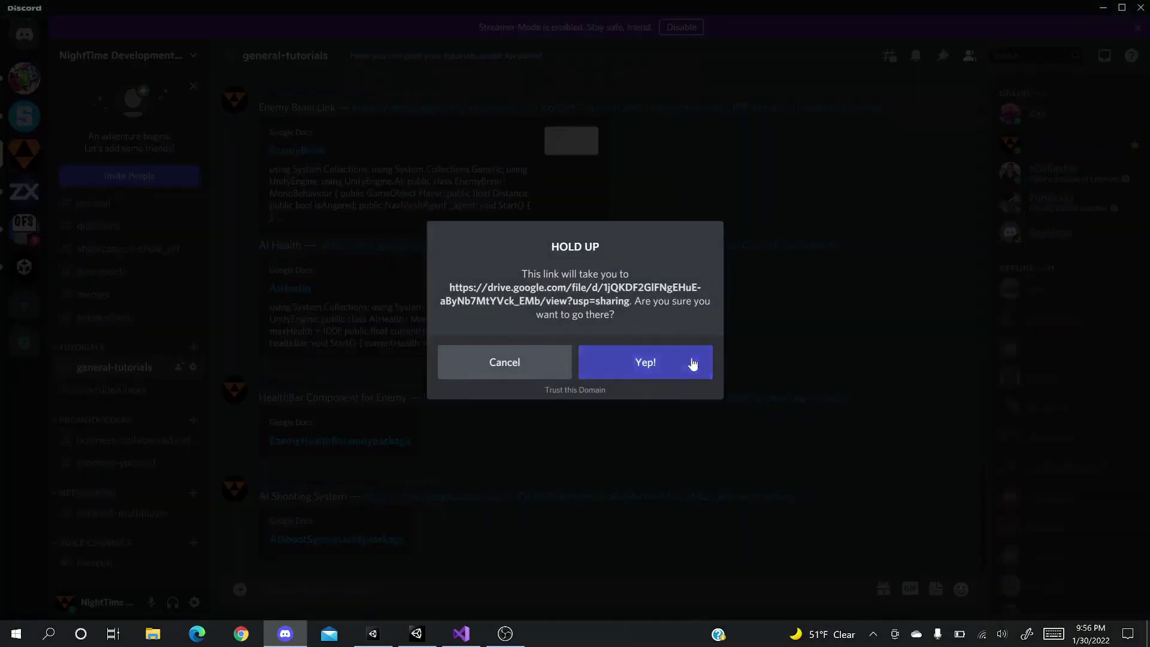
click(693, 361)
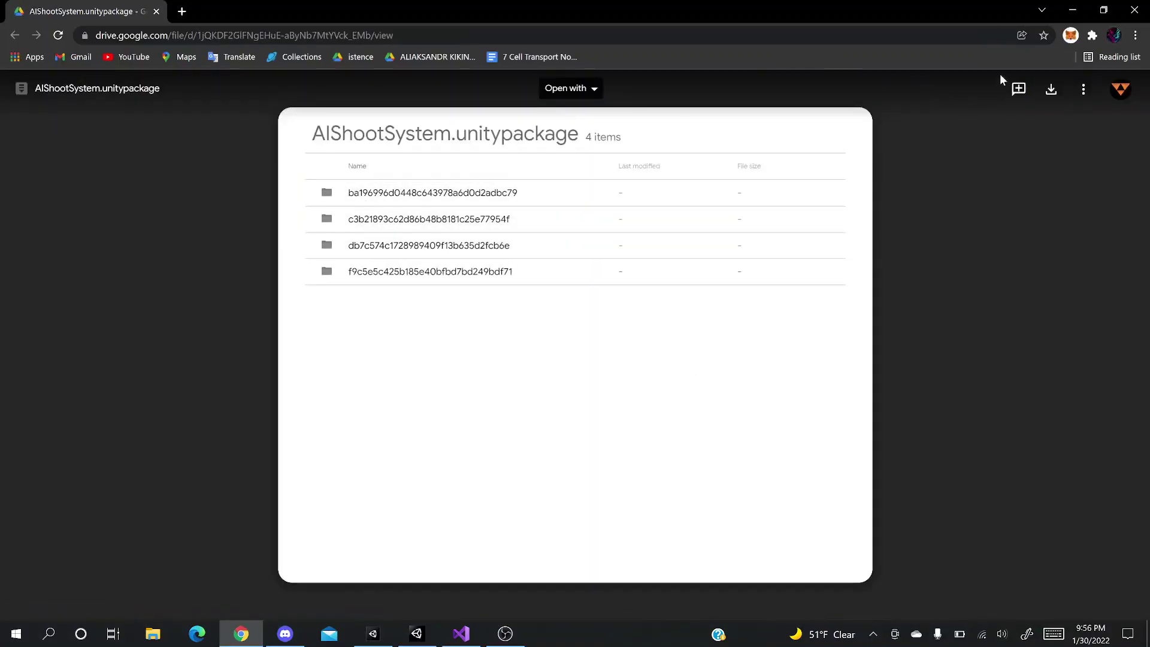
click(1053, 91)
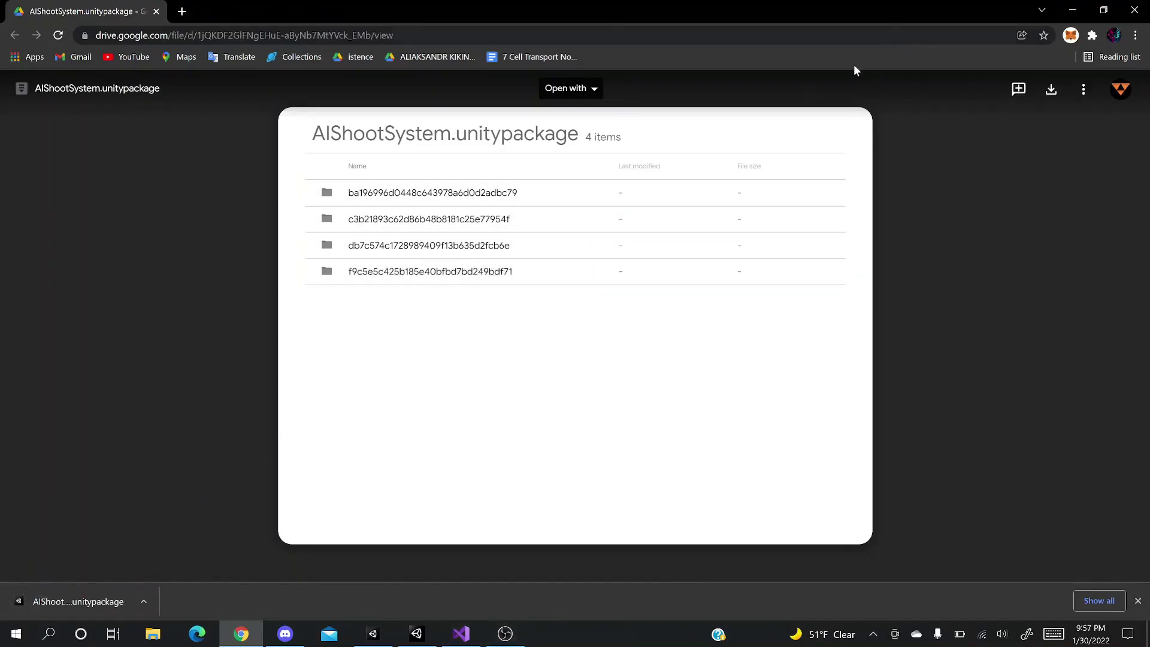
- Switch back to Unity and import AIShootSystem (2).unitypackage from the Downloads folder, including AICamera.prefab, AIGun.cs and GunShootBullets.cs
key(alt+Tab)
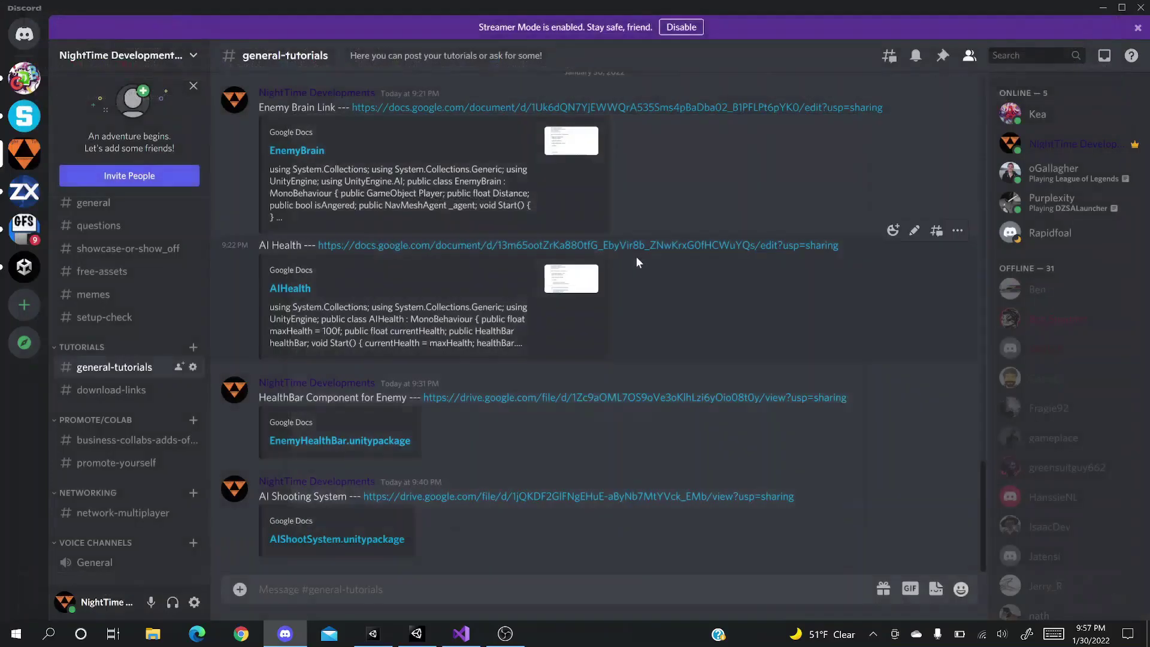
click(417, 633)
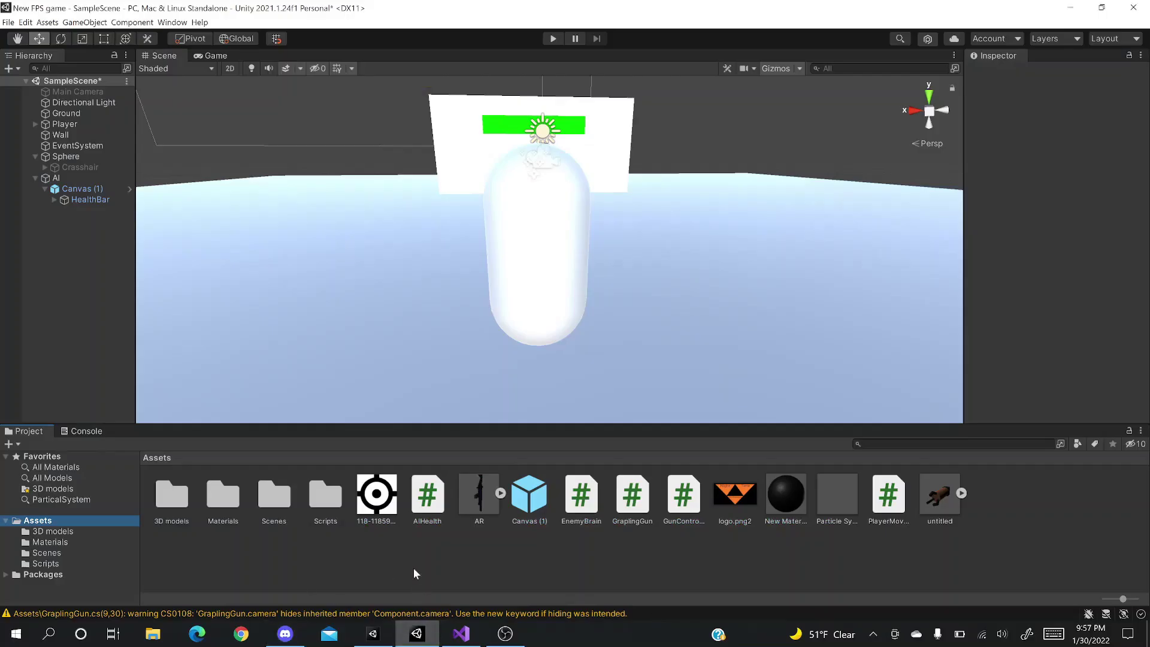
click(170, 641)
click(340, 267)
drag(485, 229, 264, 531)
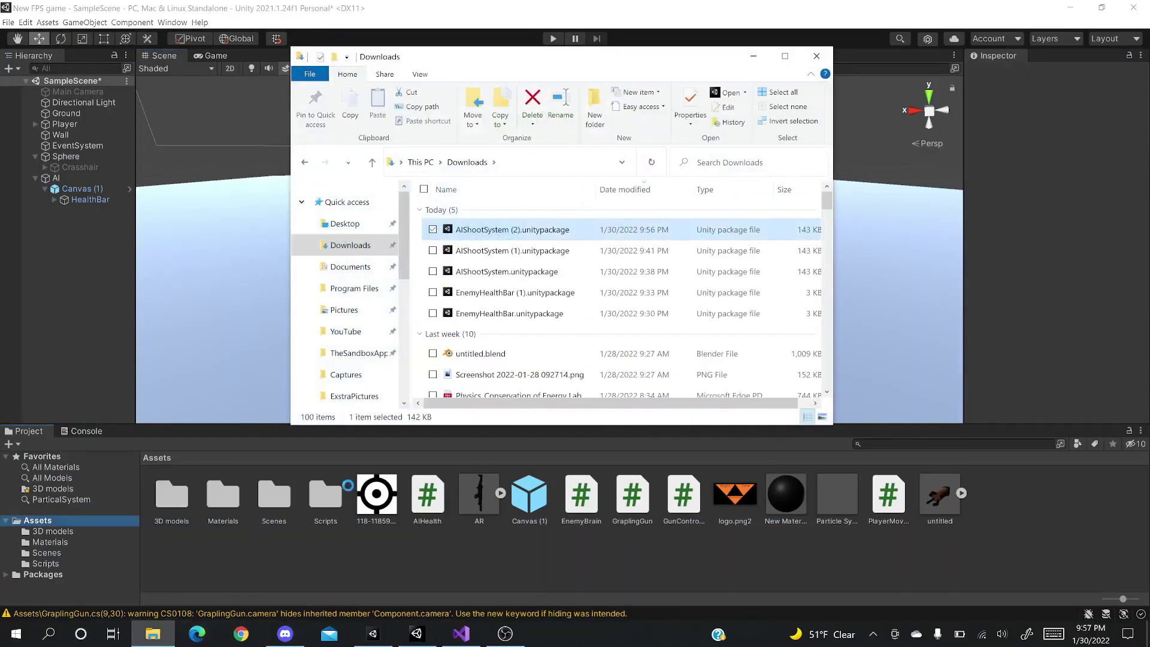
click(815, 56)
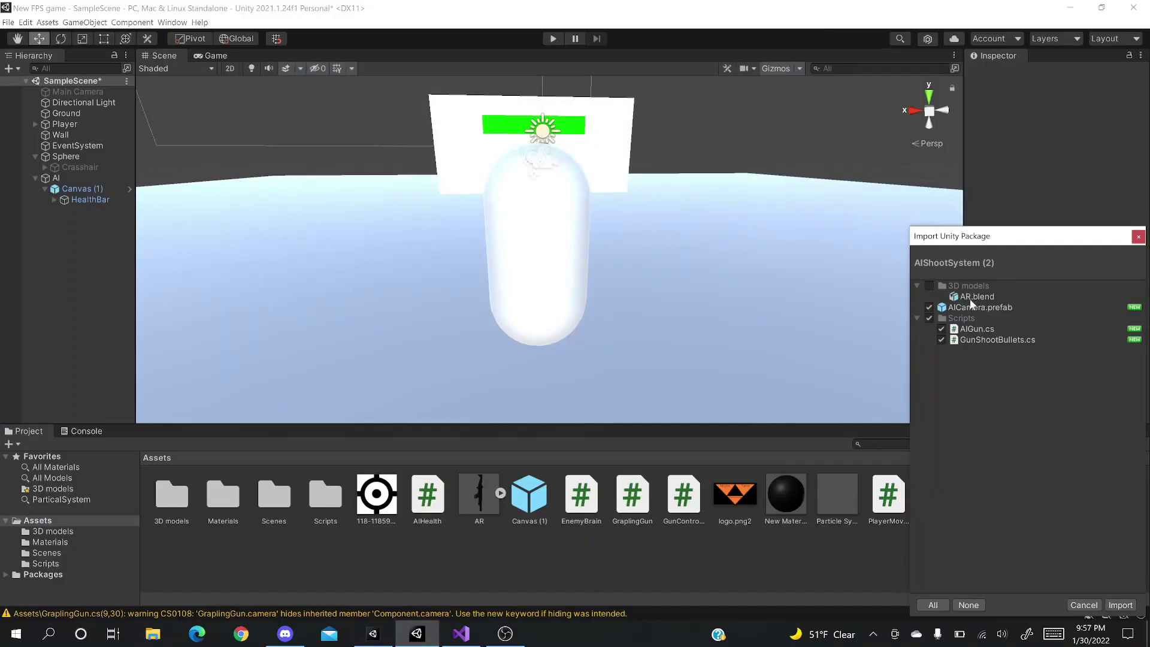
mouse_move(972, 304)
click(1116, 606)
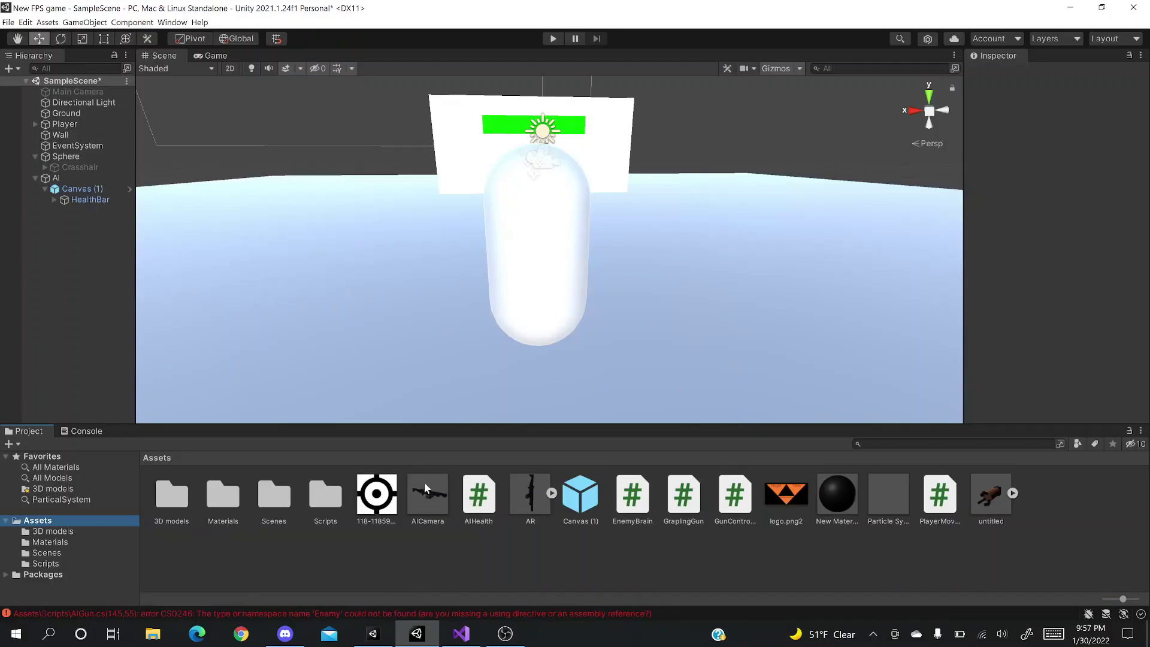
- Add the AICamera prefab to the scene as a child of the AI object
click(431, 499)
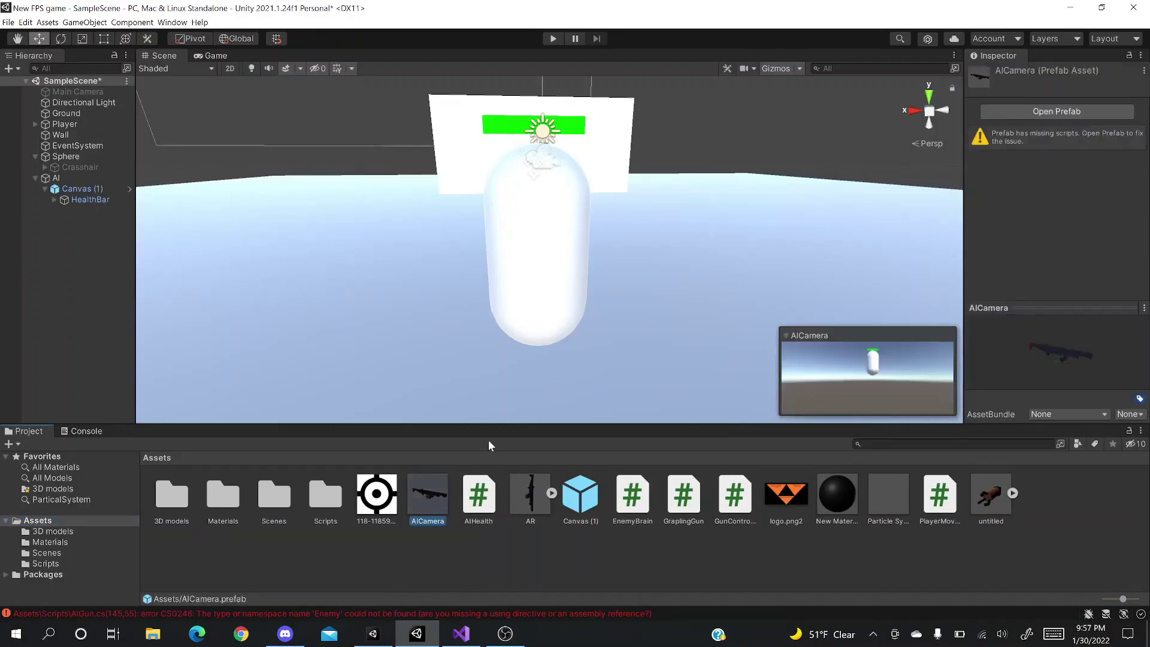
click(442, 541)
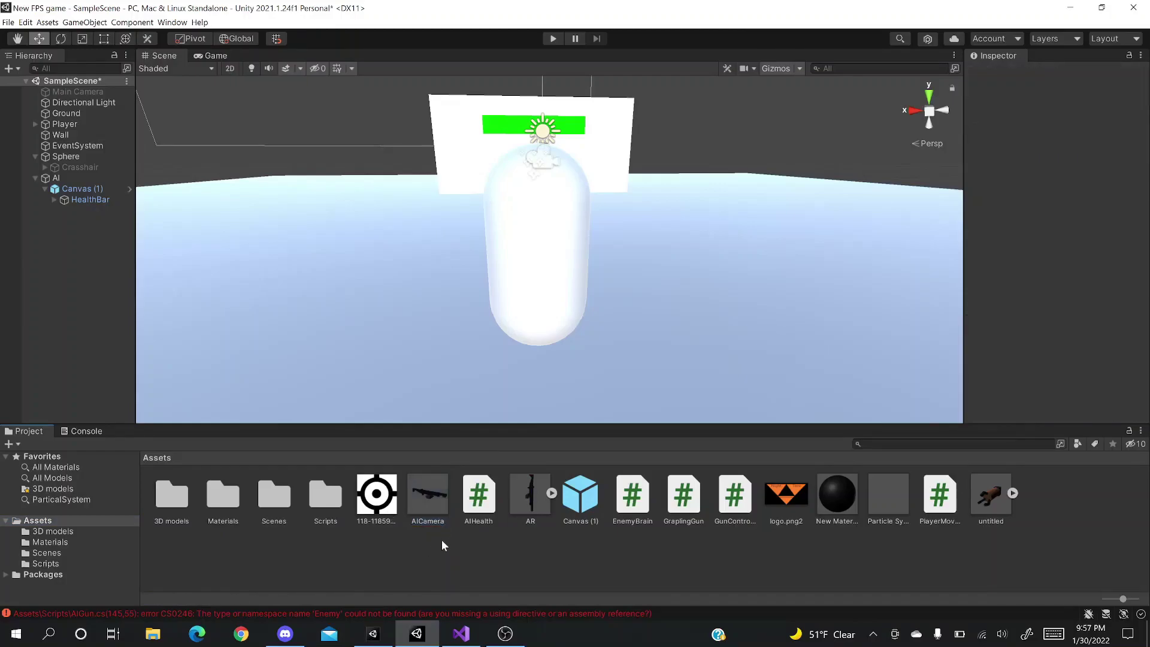
click(432, 501)
mouse_move(433, 492)
mouse_down()
mouse_move(236, 300)
mouse_move(69, 185)
mouse_up()
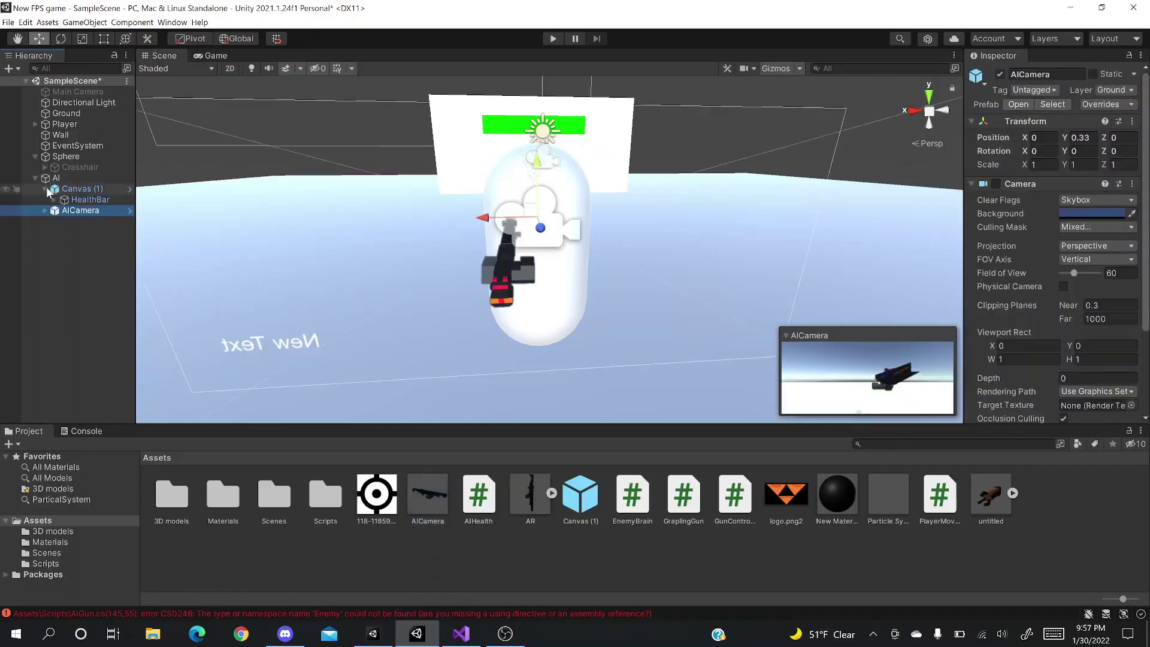
- Expand AICamera down to the gun's Canvas, inspect the Ammo Counter object and collapse AR (1) again
click(46, 189)
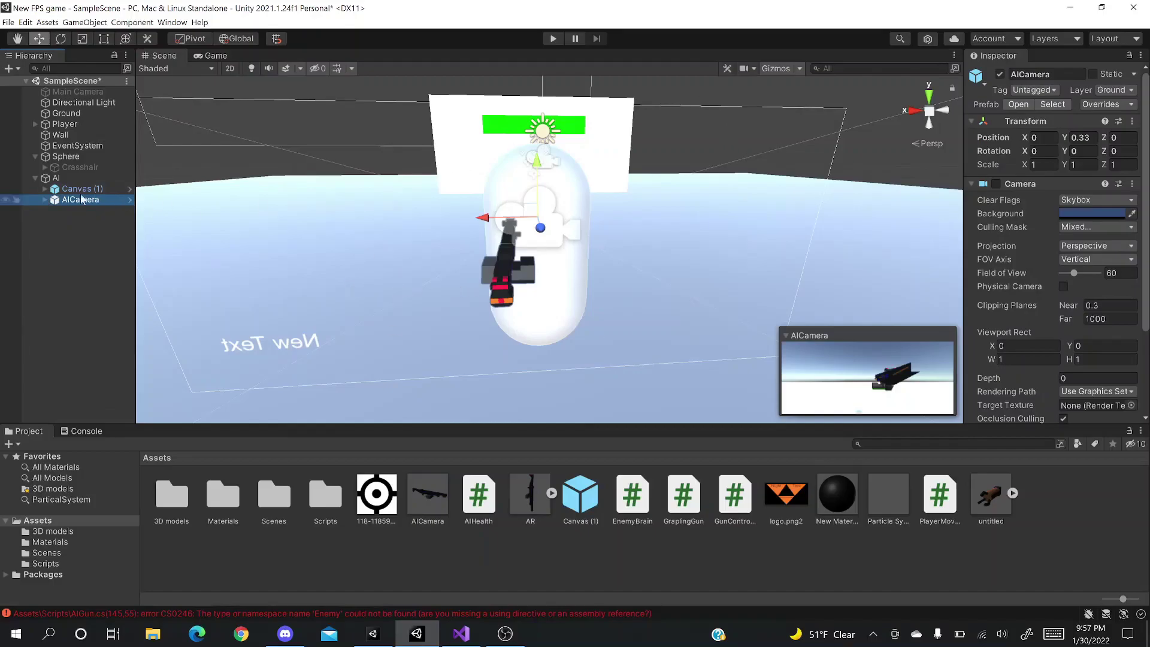
click(45, 199)
click(55, 211)
click(63, 222)
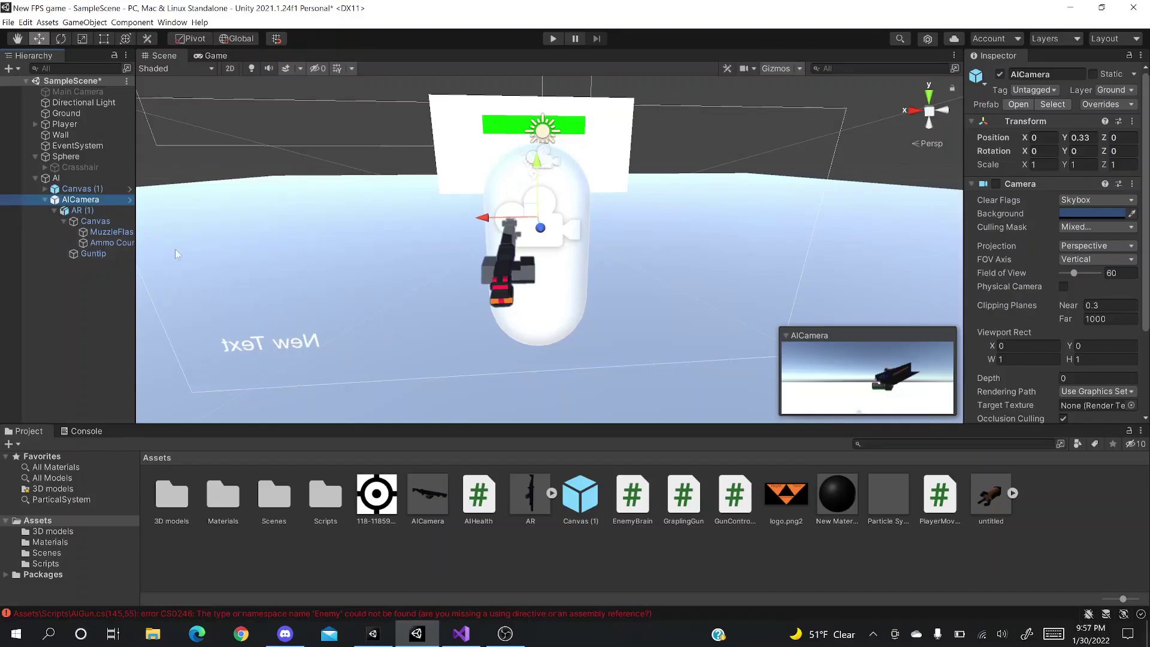
click(109, 243)
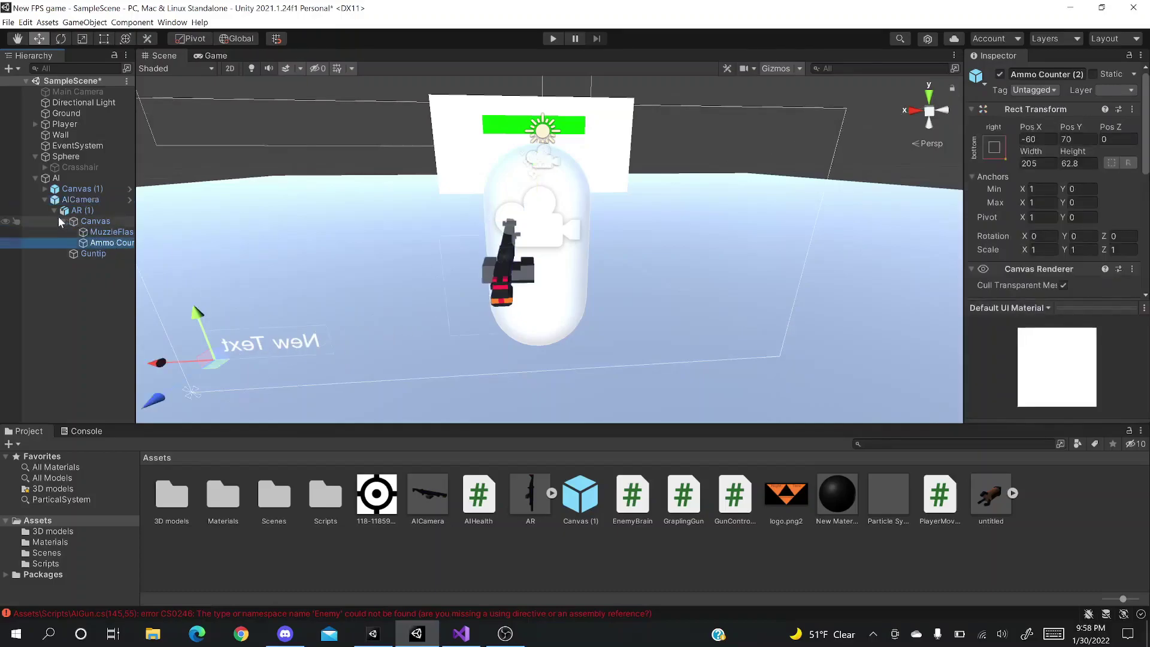
click(54, 211)
- On the AI object, assign Player as the Enemy Brain's Player and HealthBar as the AI Health script's Health Bar
click(66, 178)
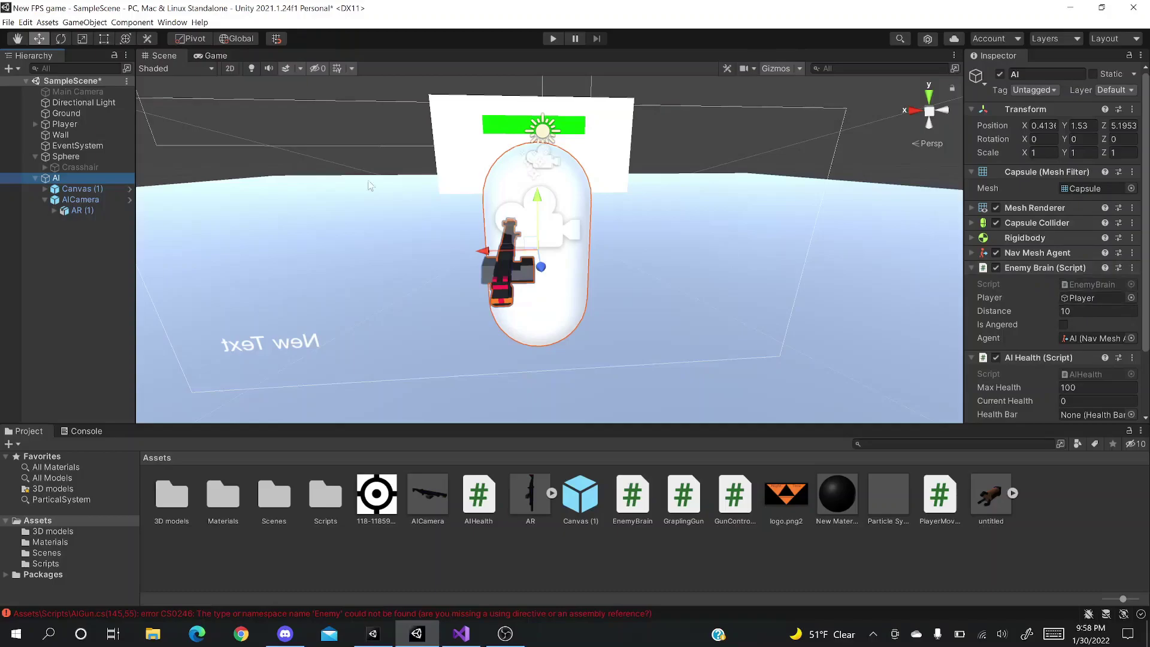
click(78, 127)
drag(78, 126, 1097, 303)
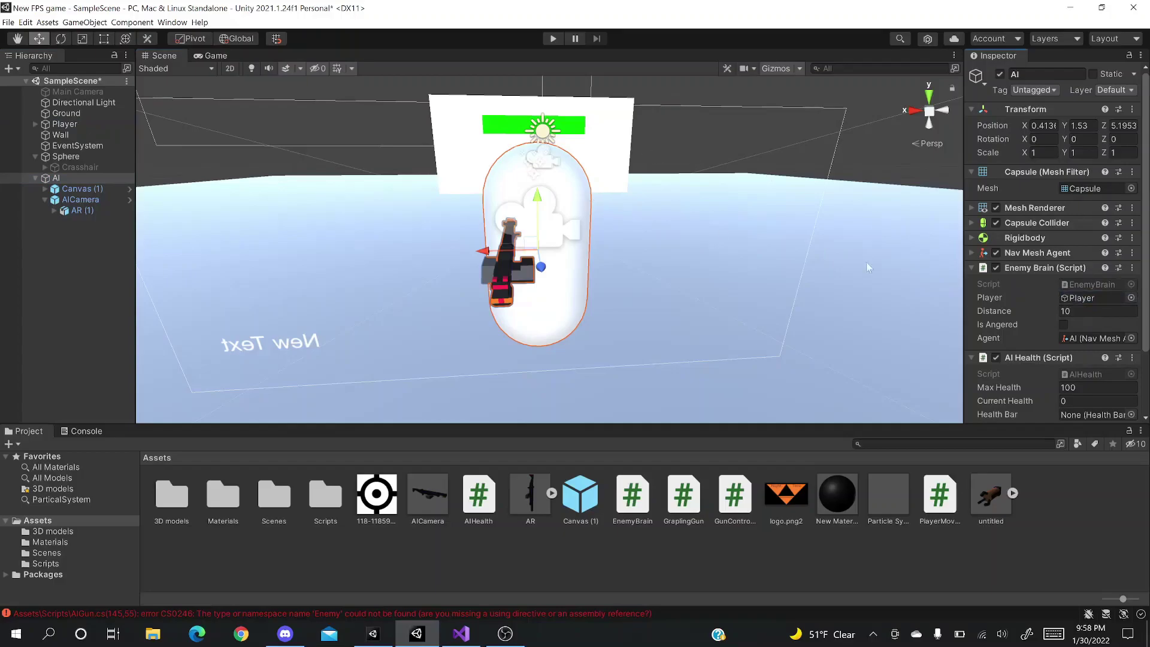
scroll(1106, 297, down, 3)
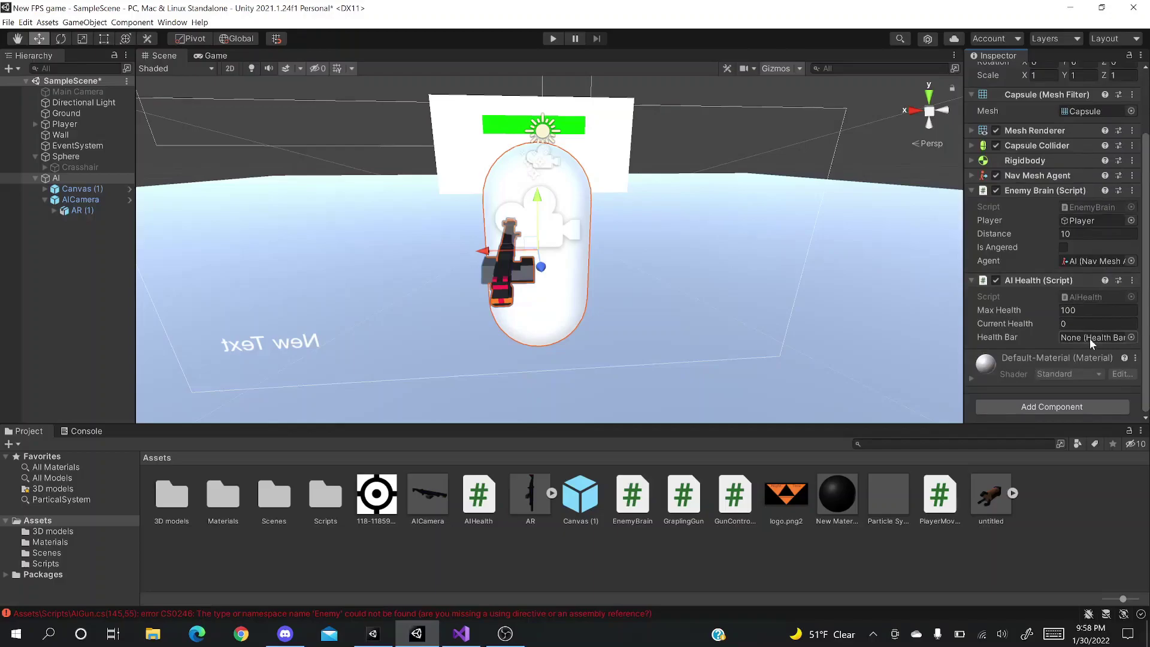
click(45, 188)
drag(76, 195, 1098, 345)
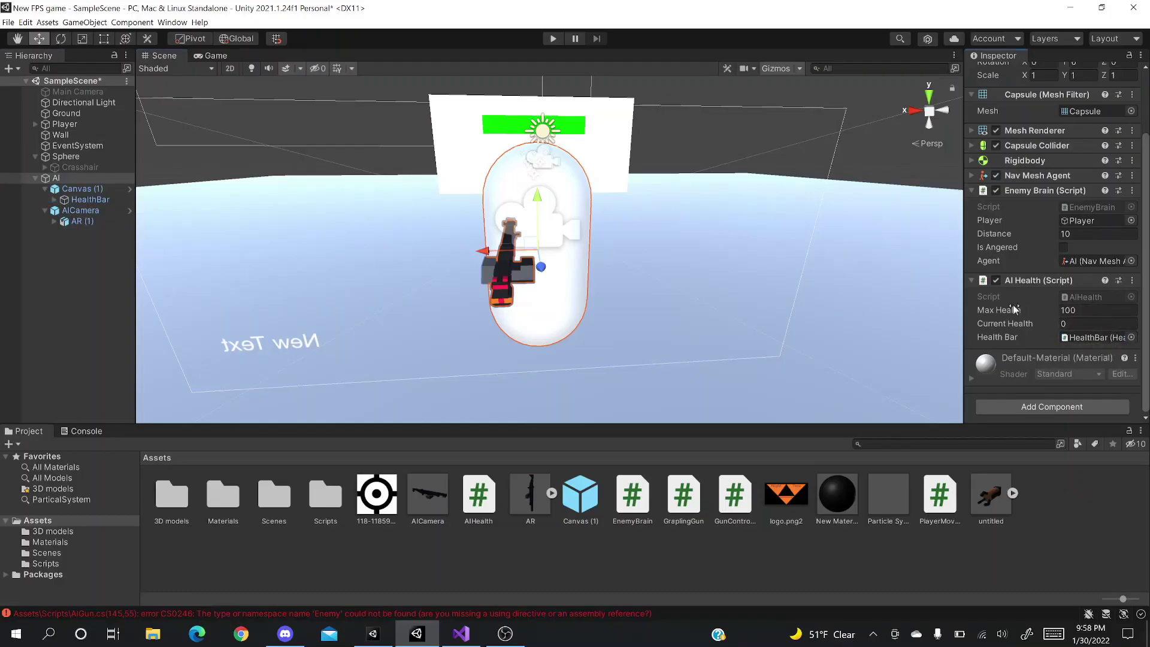
click(1067, 324)
click(1076, 309)
click(1096, 235)
click(44, 189)
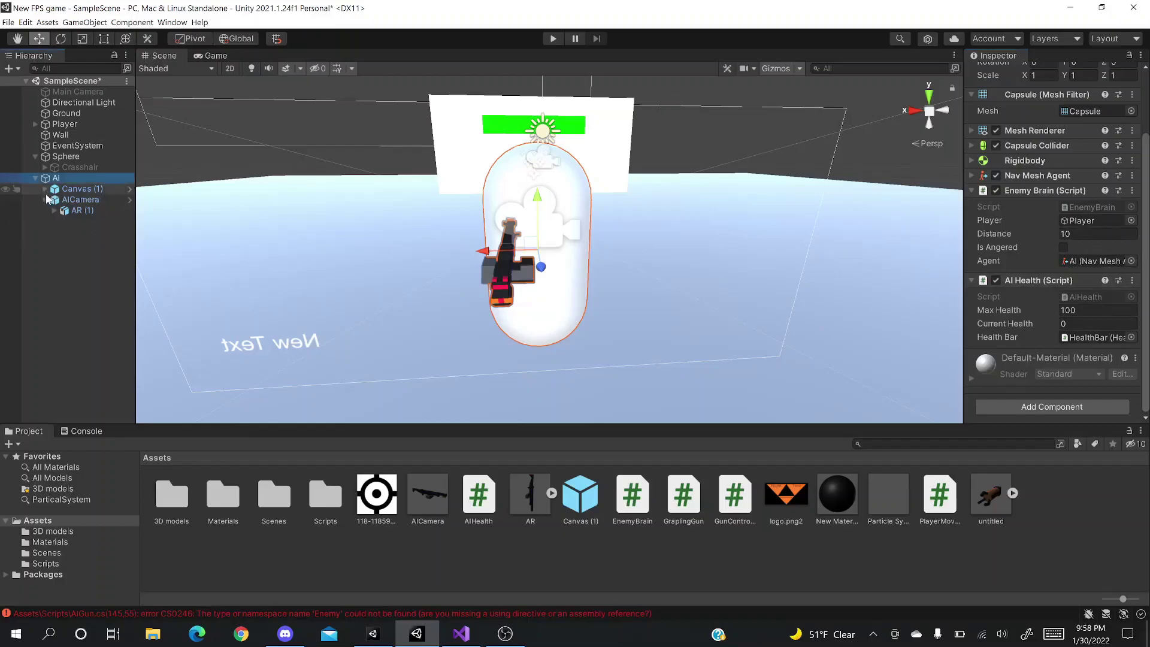
- Inspect the script components on AR (1) and open the AIGun.cs compile error in Visual Studio, then return to Unity
click(76, 209)
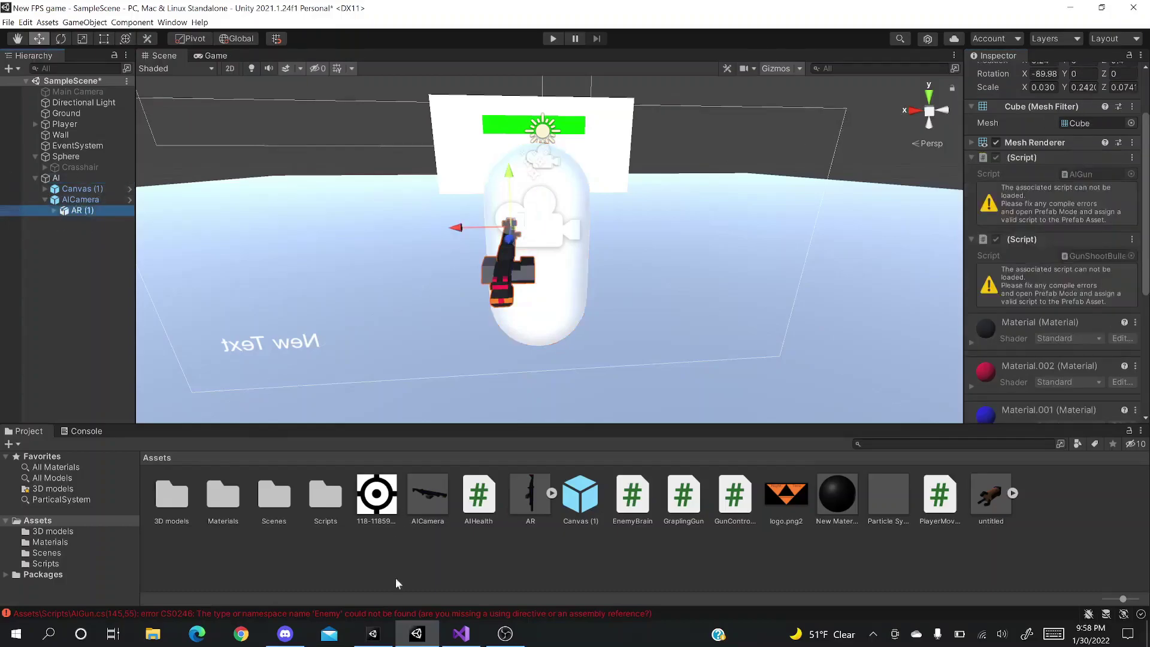
double_click(325, 618)
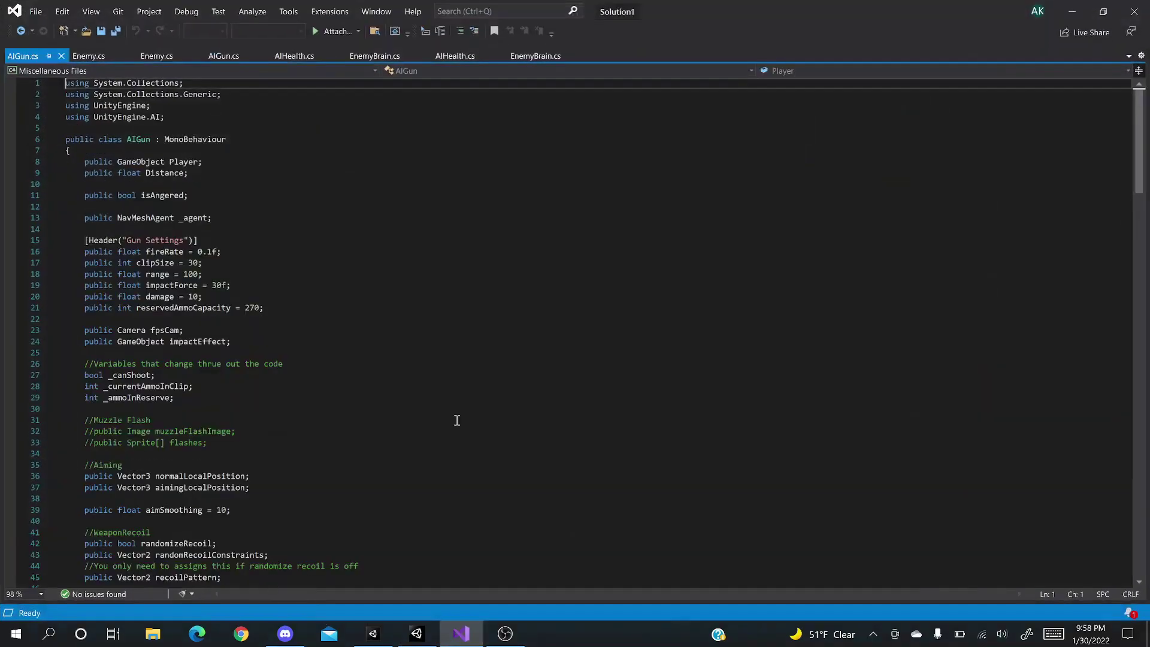
click(1073, 12)
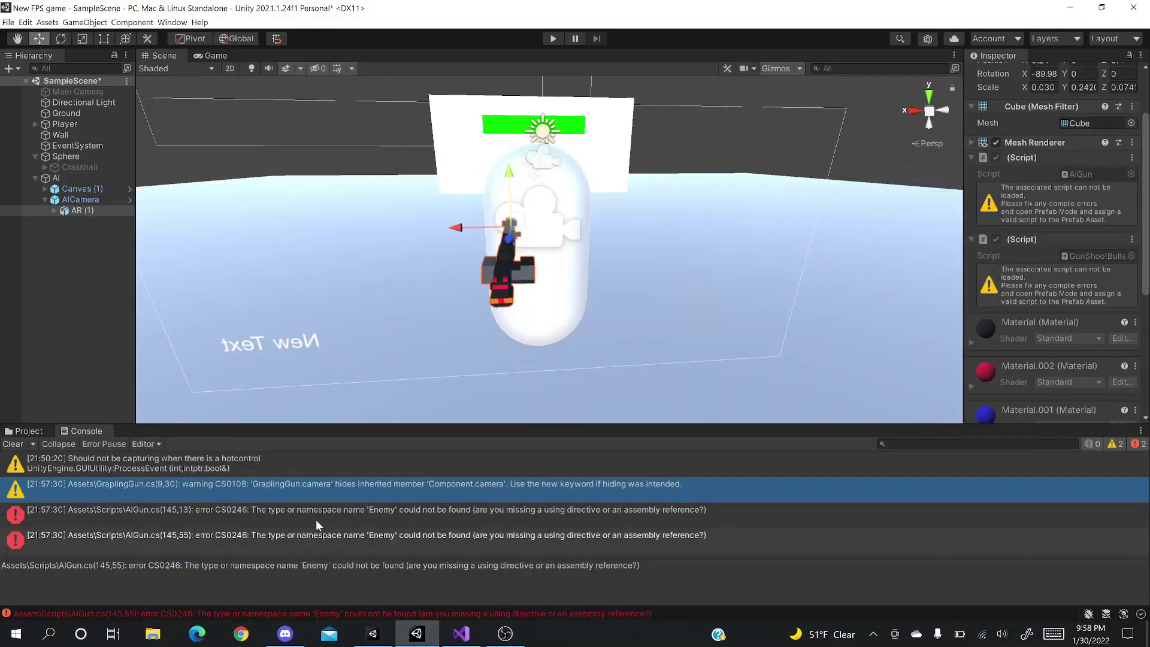
- Select the Player, expand its child objects, examine its Player Movement component and show the project's assets again
click(561, 207)
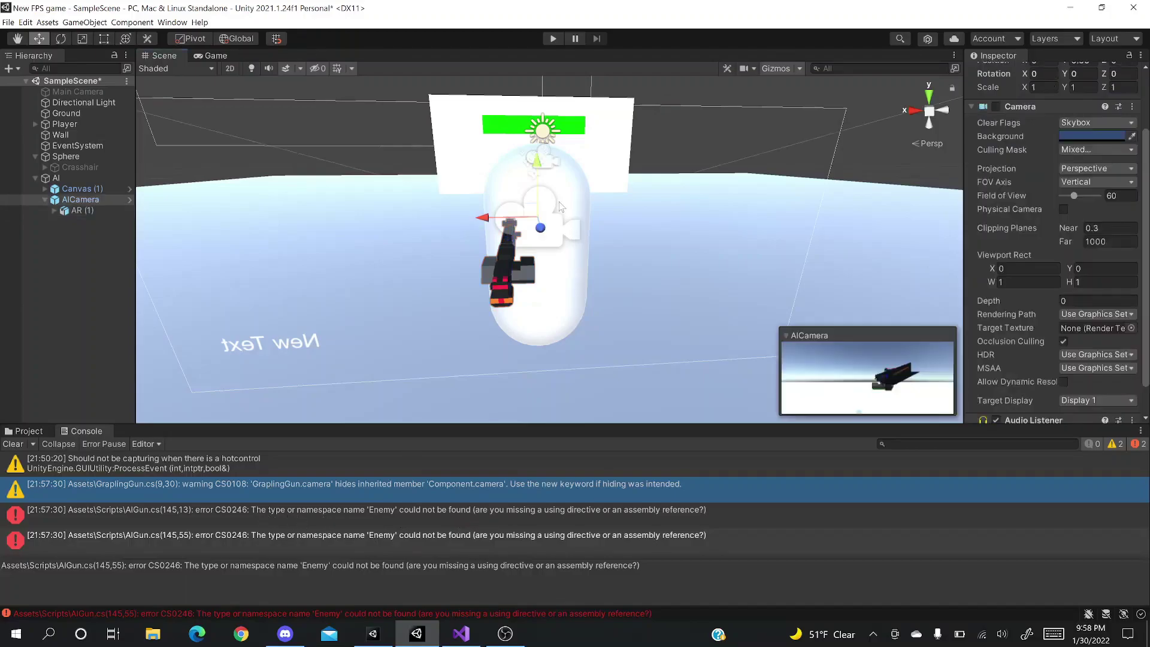
alt+drag(444, 286, 527, 243)
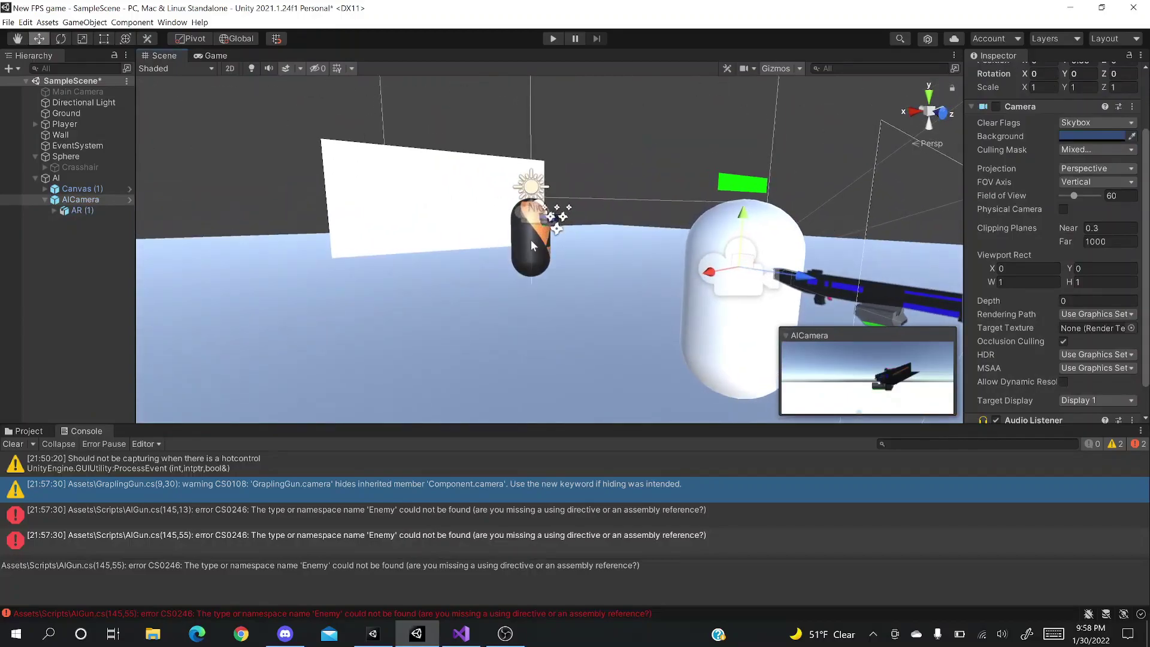
click(531, 239)
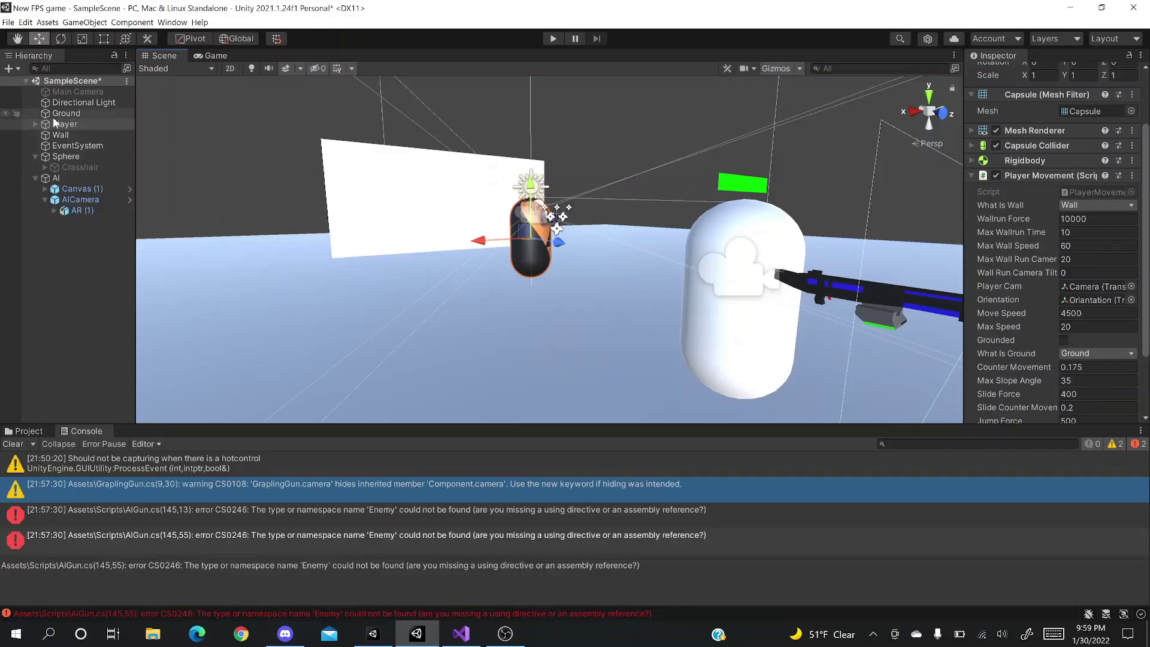
click(35, 125)
click(77, 123)
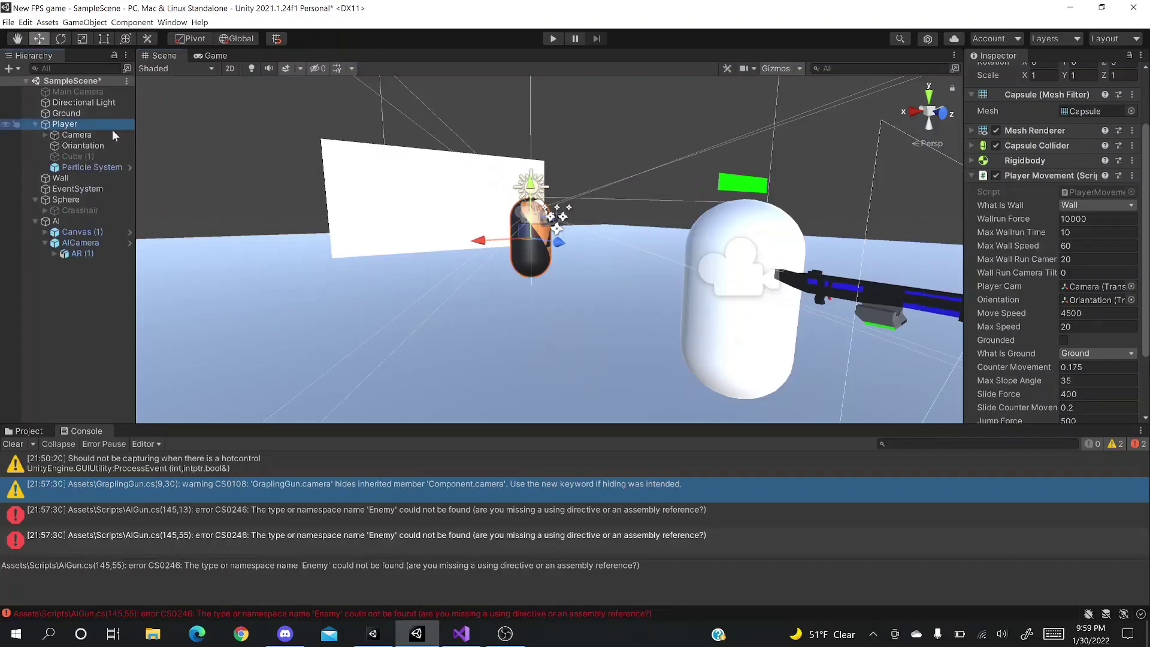
scroll(1051, 217, down, 3)
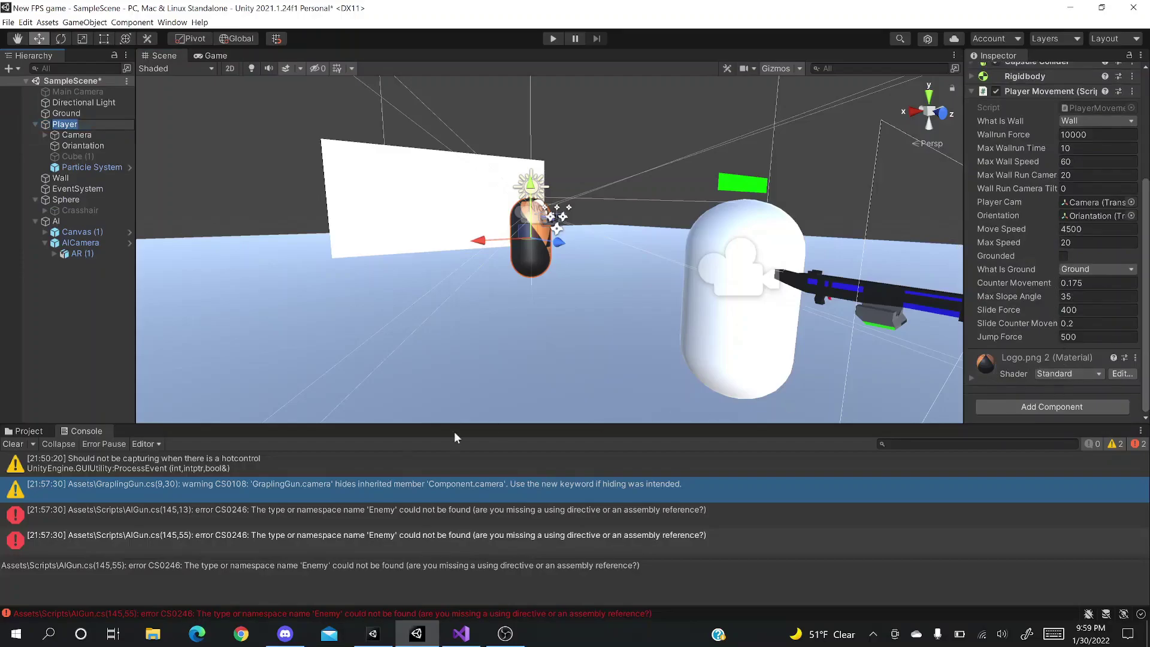
click(24, 432)
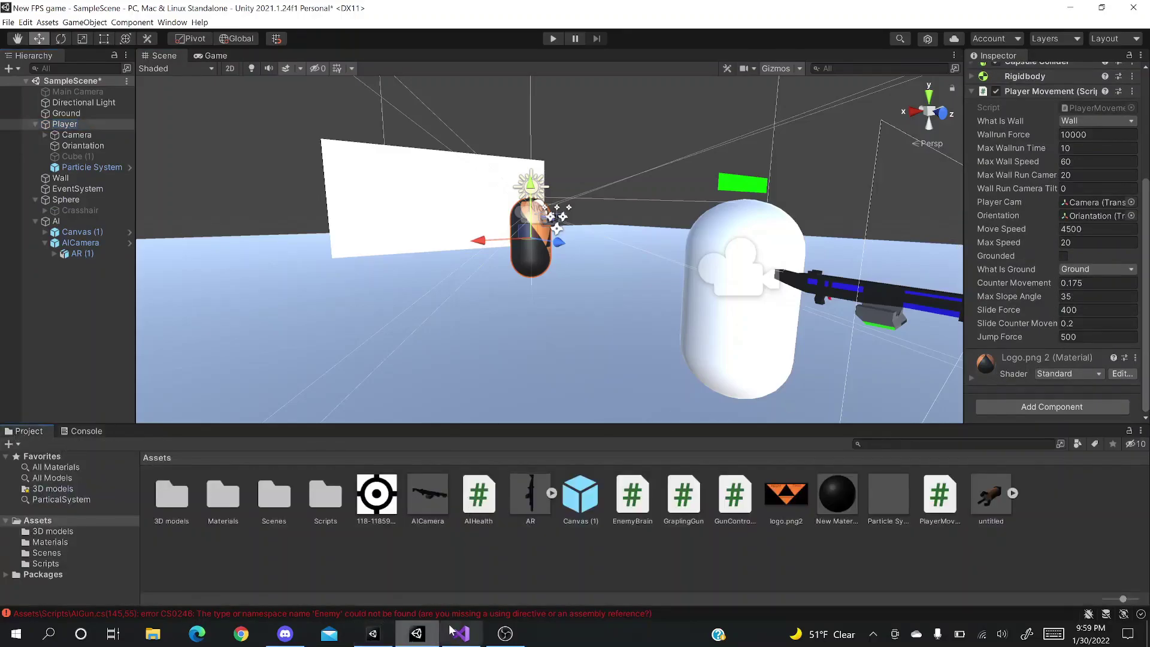
- Open the shared Enemy script document from the Discord general-tutorials channel, close the other browser tabs and highlight the class name Enemy
mouse_move(451, 634)
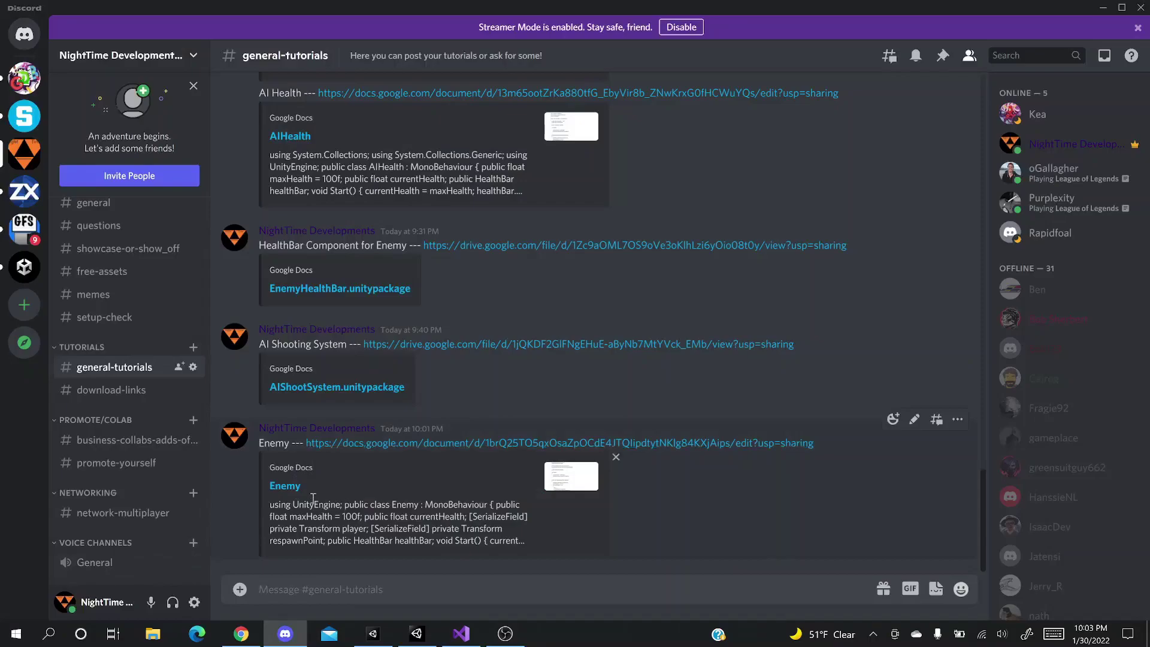
click(292, 486)
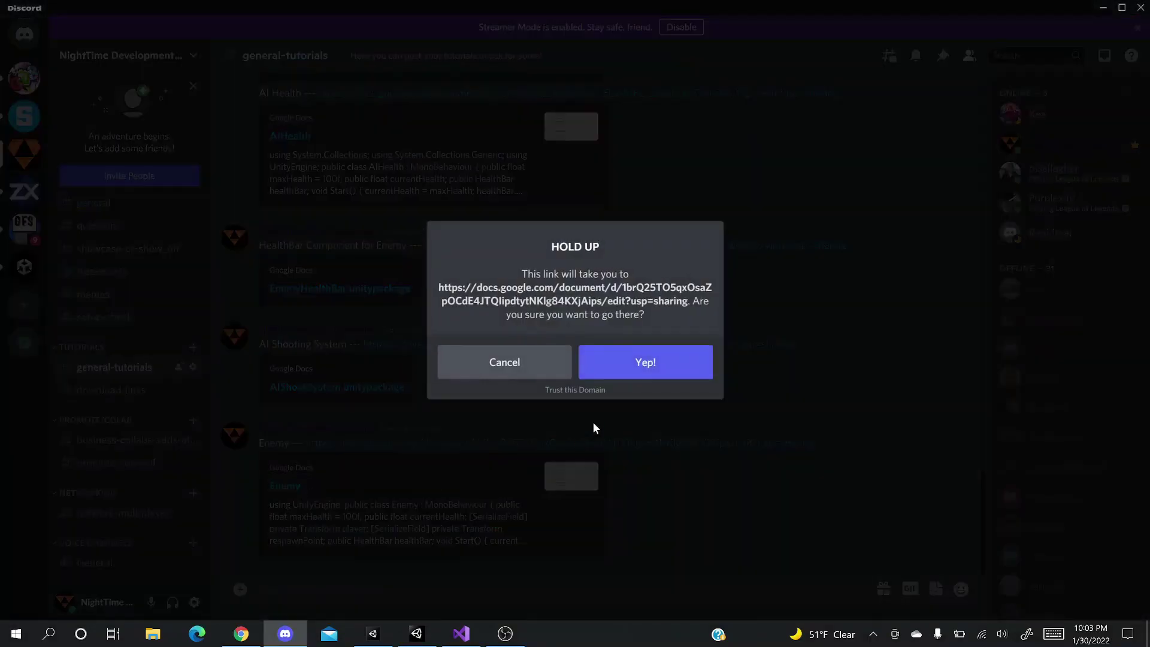
click(628, 378)
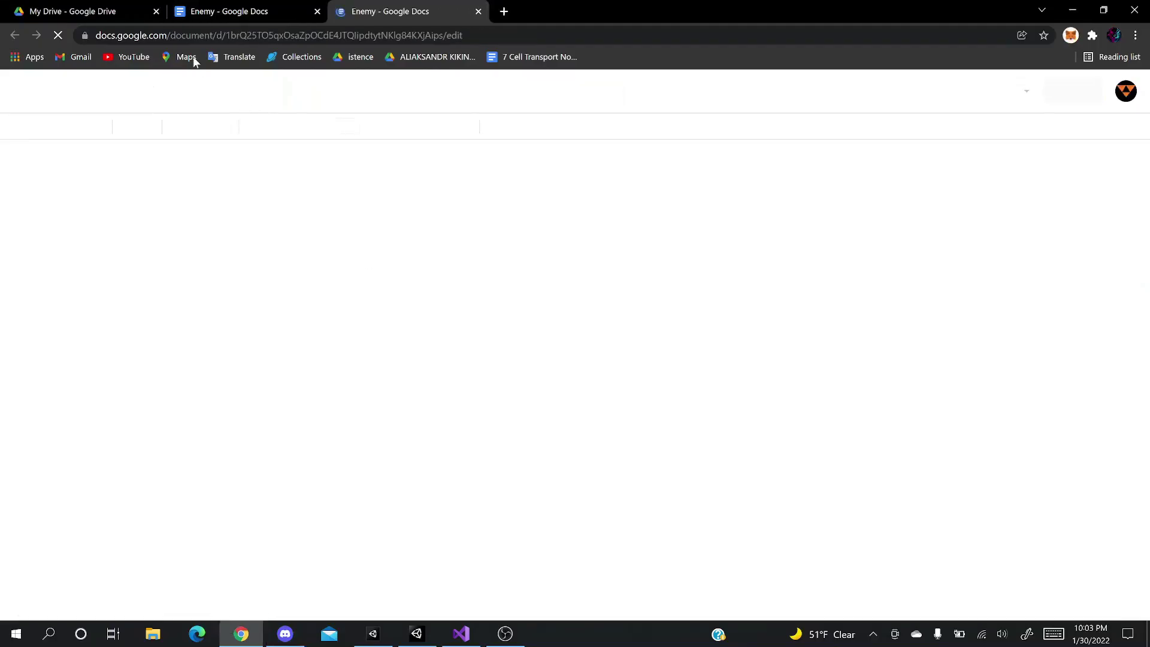
click(154, 14)
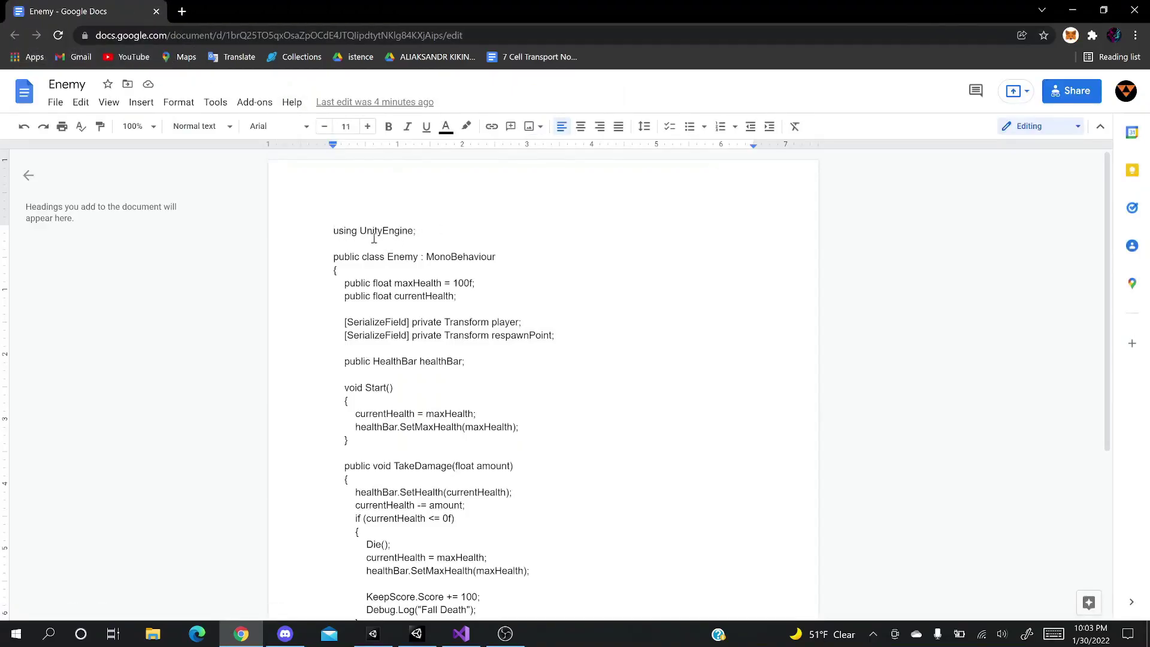
drag(387, 257, 417, 258)
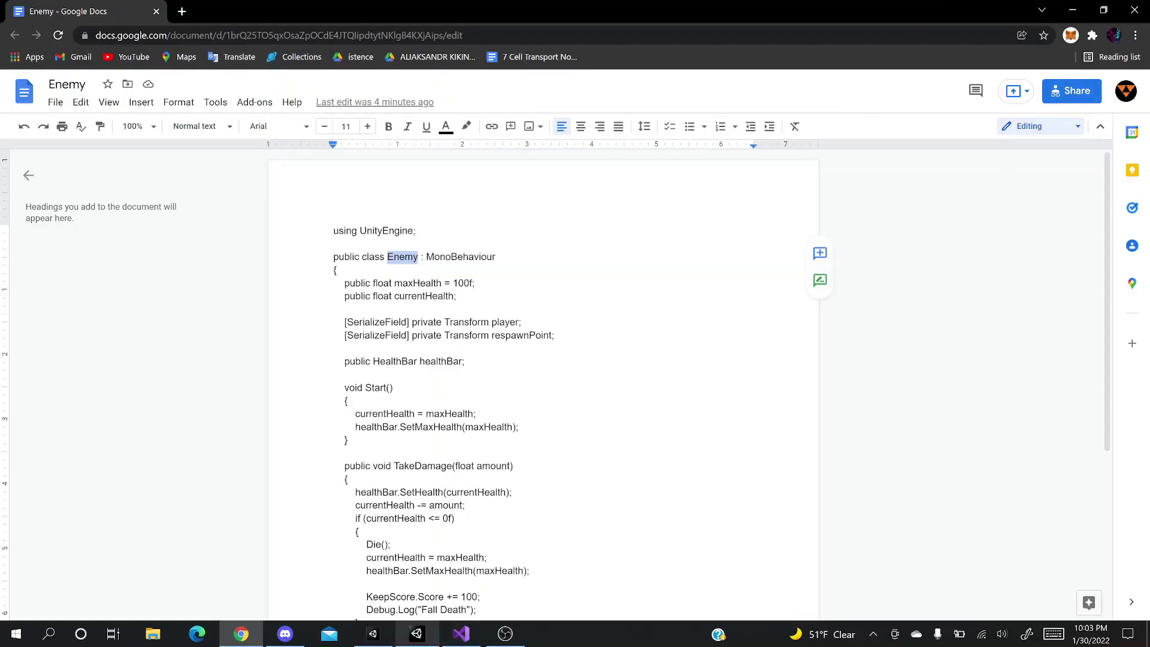
- Switch back to the New FPS game project in Unity and add a new script component named Enemy to the Player
click(417, 634)
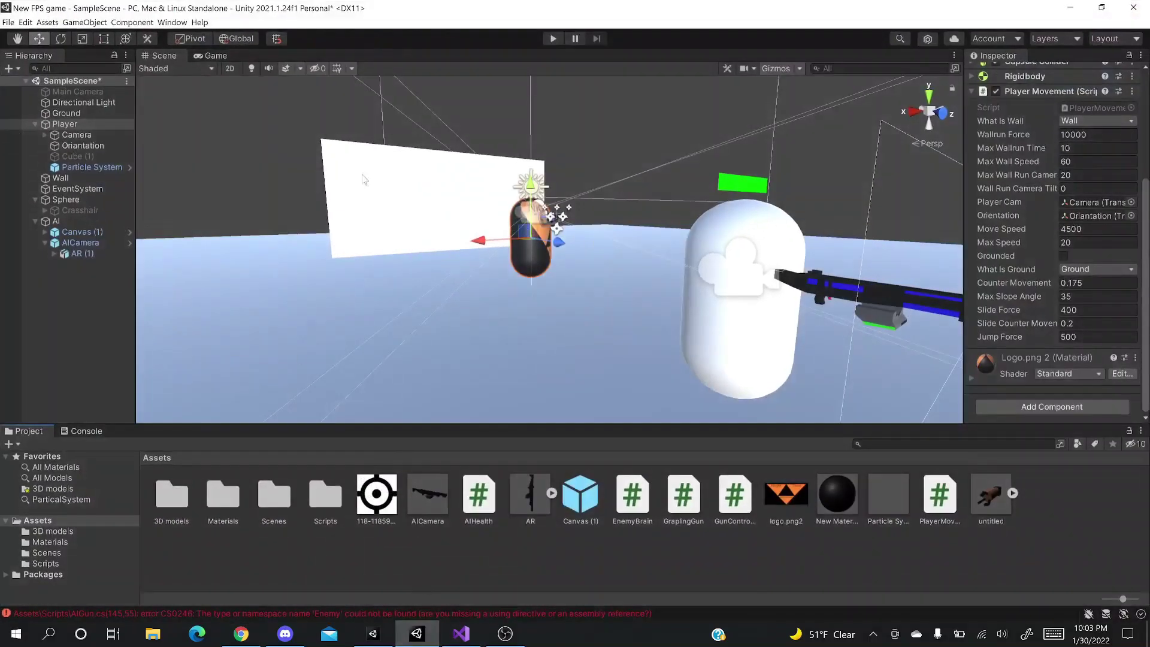
click(94, 124)
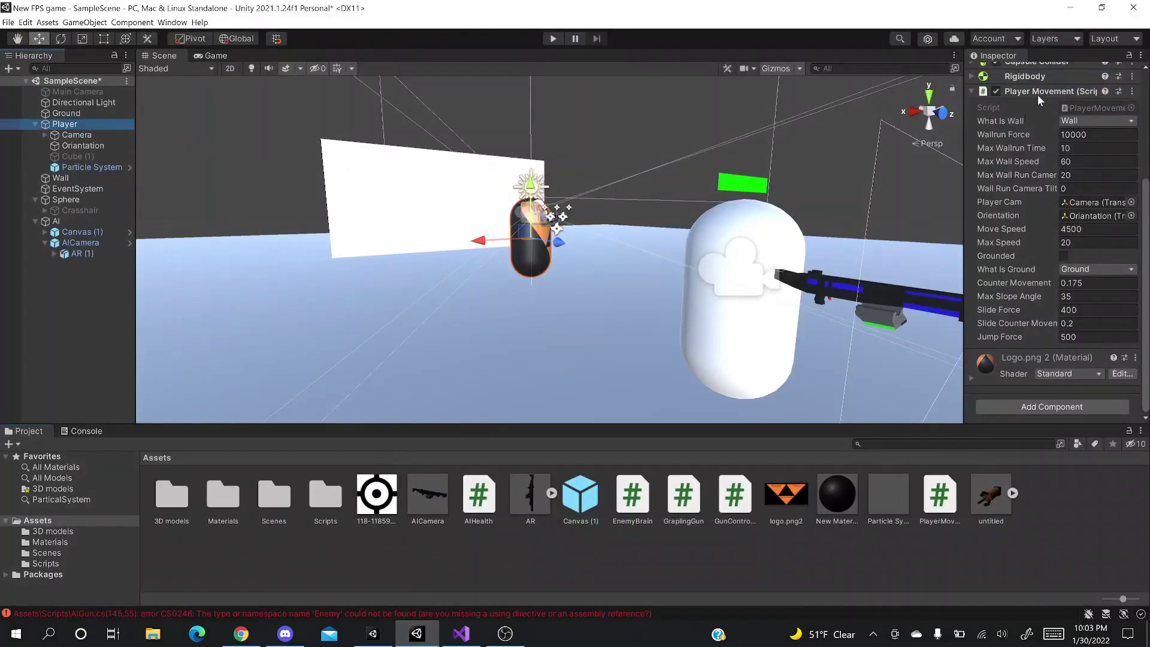
click(1064, 405)
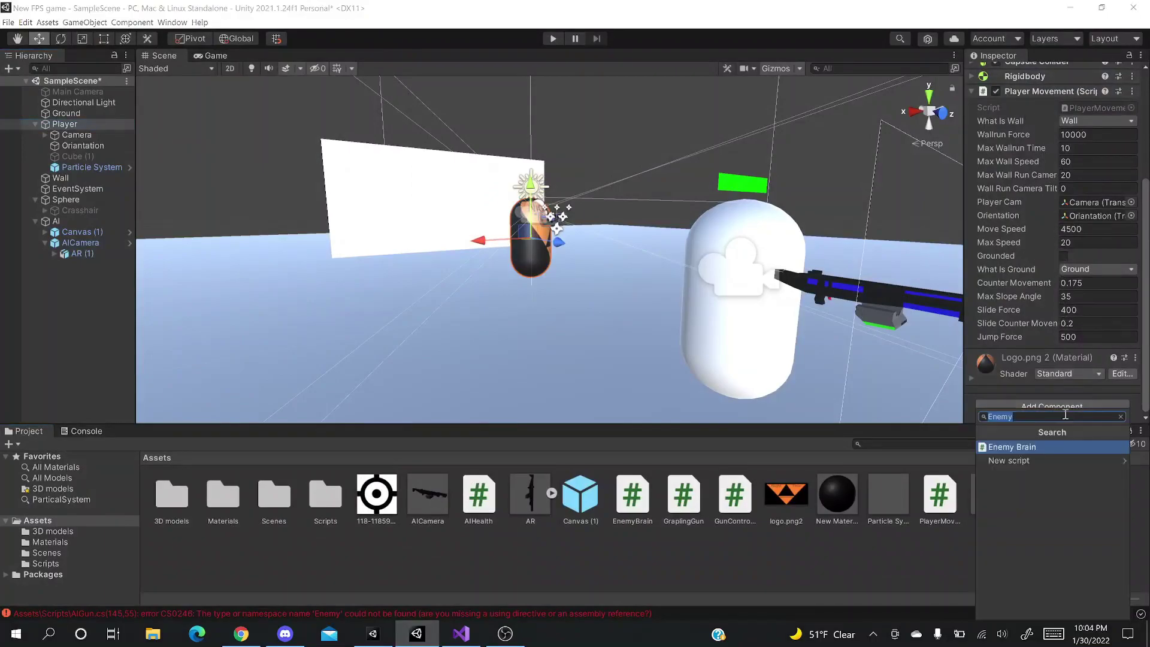
click(1066, 415)
click(1042, 461)
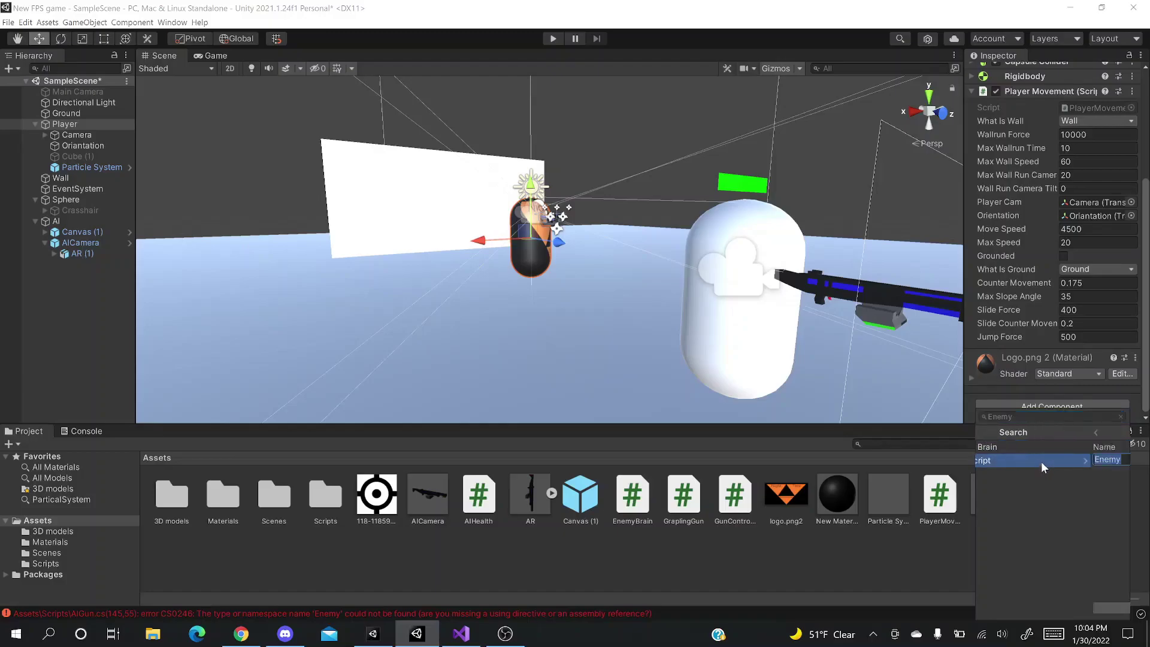
click(1049, 608)
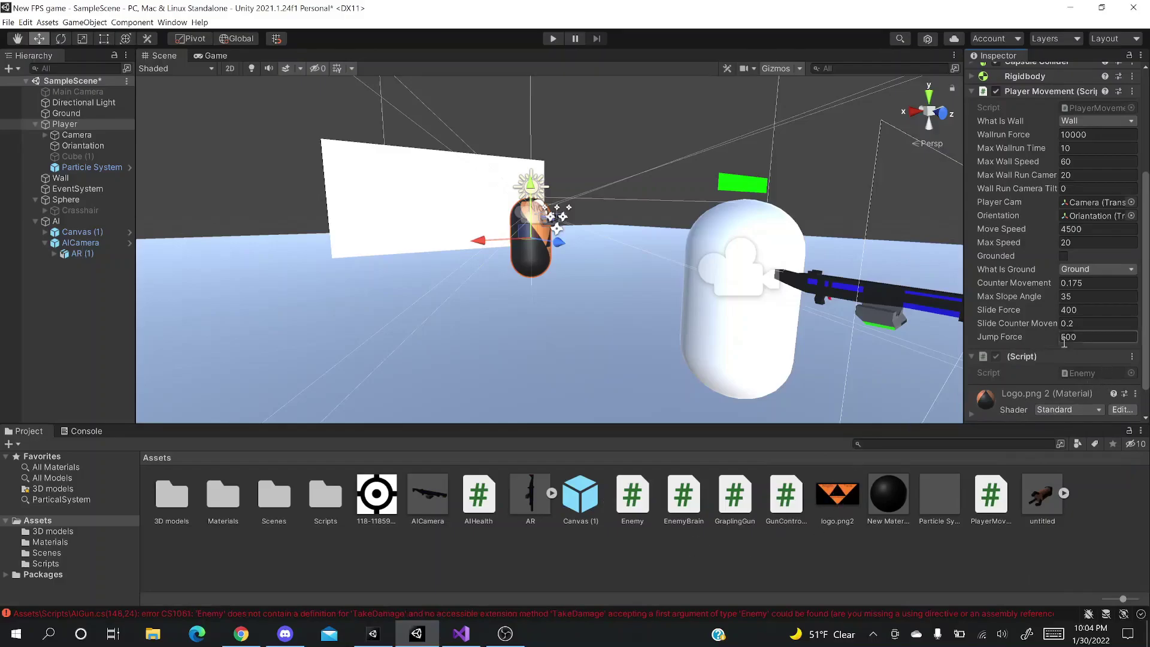
- Open the Enemy script in Visual Studio and delete all of its default template code
double_click(1078, 373)
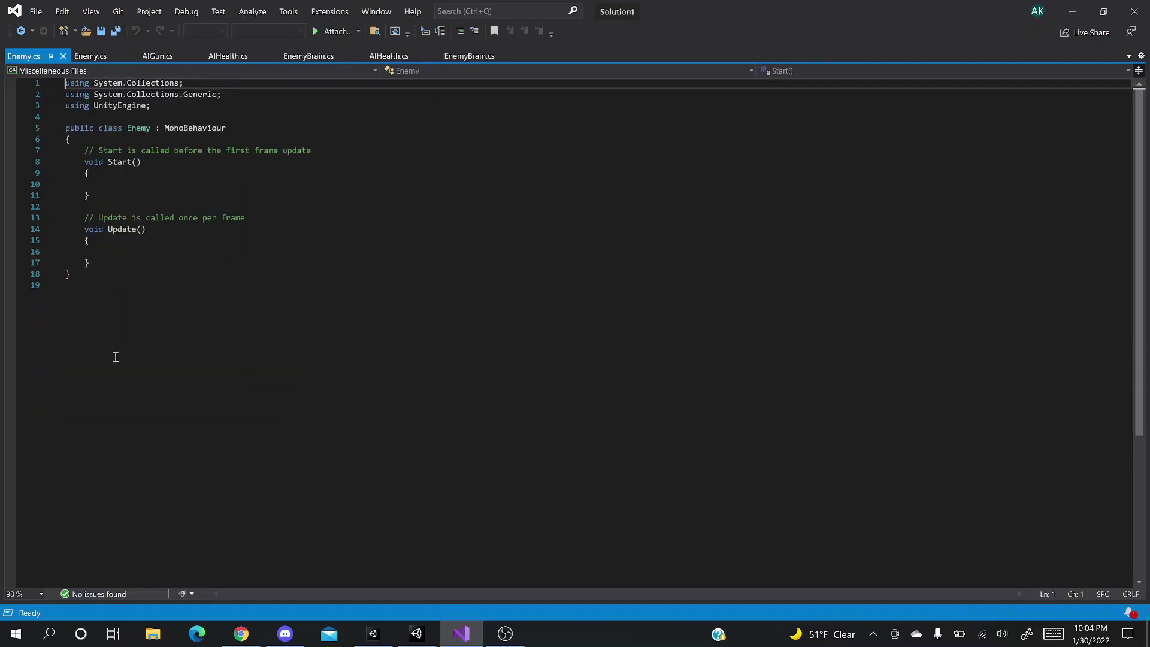
drag(76, 374, 66, 128)
drag(1, 103, 2, 4)
key(BackSpace)
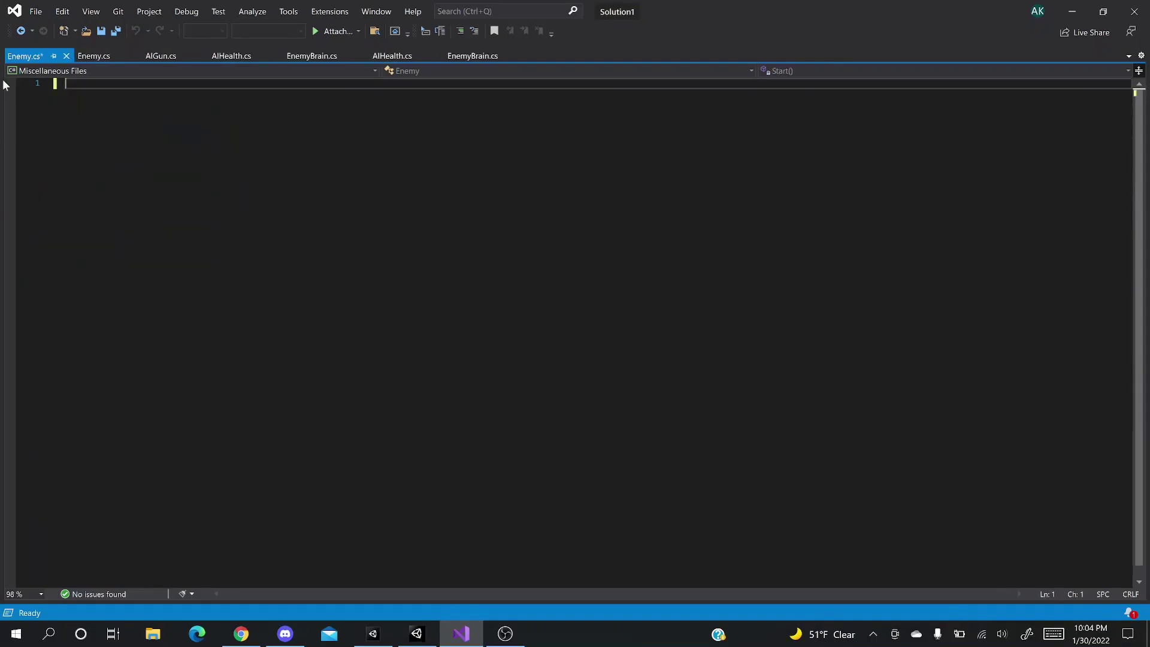
- Copy the whole Enemy code from the Google Docs document into the empty Enemy.cs, save the script and return to Unity
click(242, 635)
mouse_move(333, 231)
mouse_down()
mouse_move(375, 432)
mouse_move(359, 437)
mouse_move(365, 495)
mouse_up()
key(ctrl+c)
scroll(375, 432, down, 4)
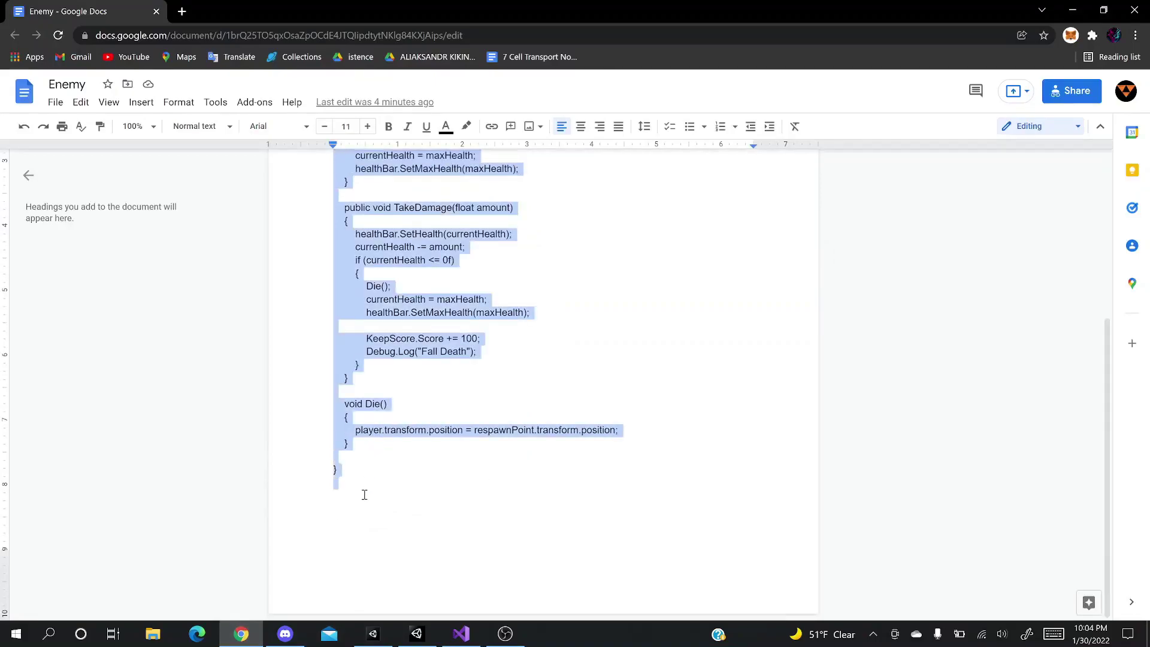
click(417, 633)
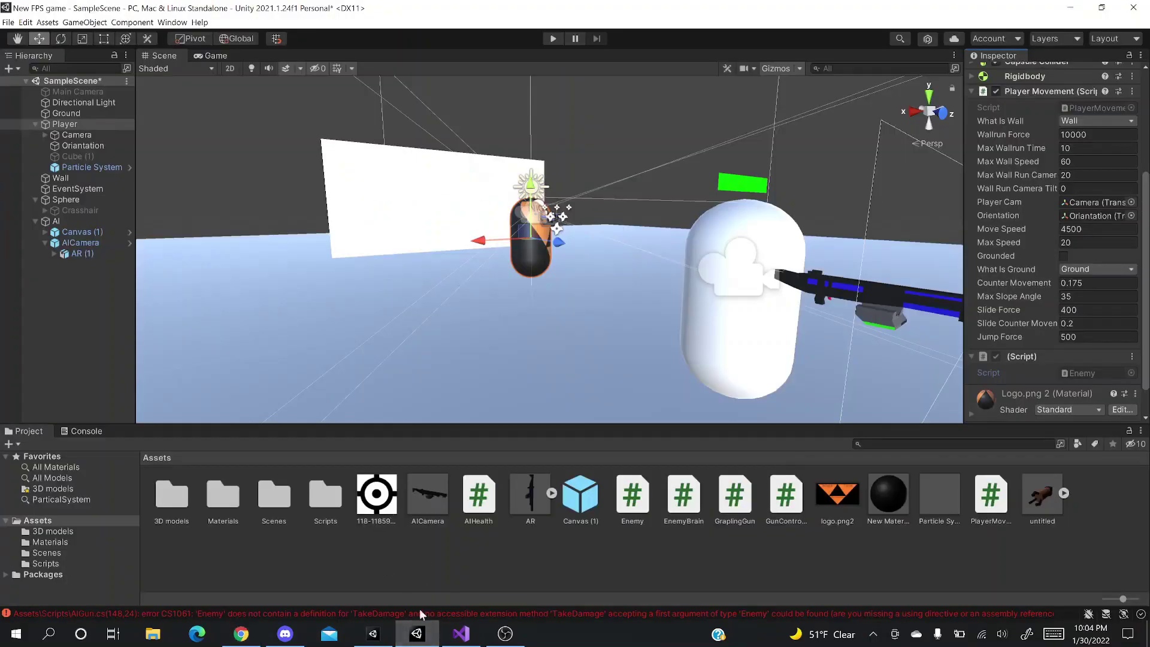
click(463, 634)
key(ctrl+v)
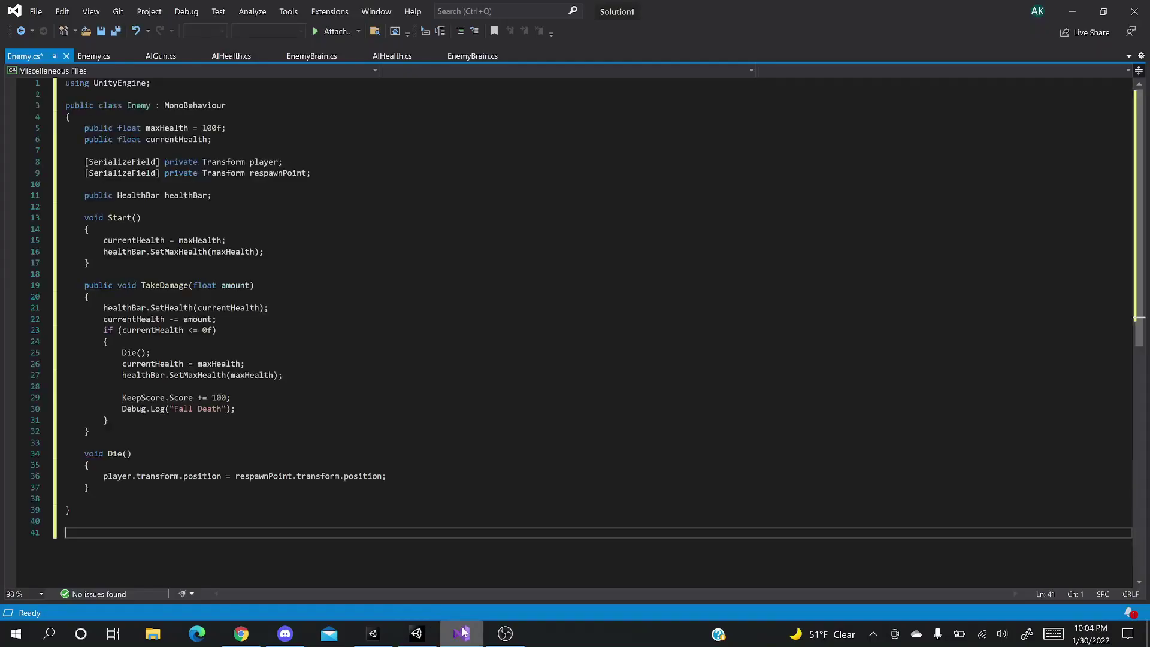
key(ctrl+s)
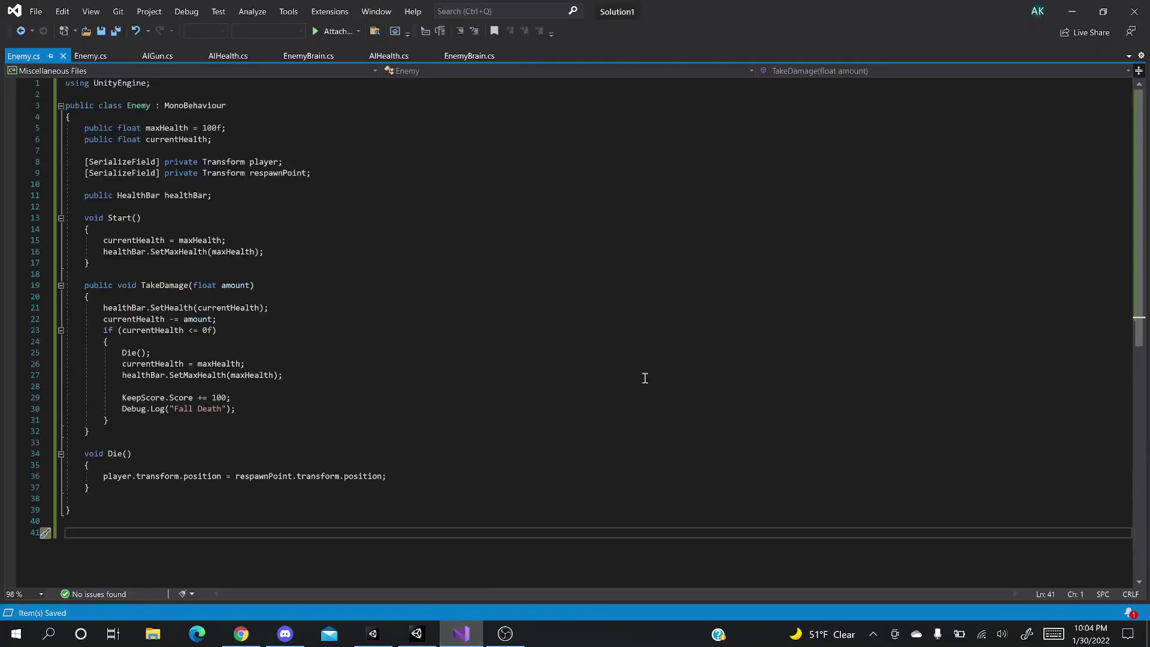
click(1072, 9)
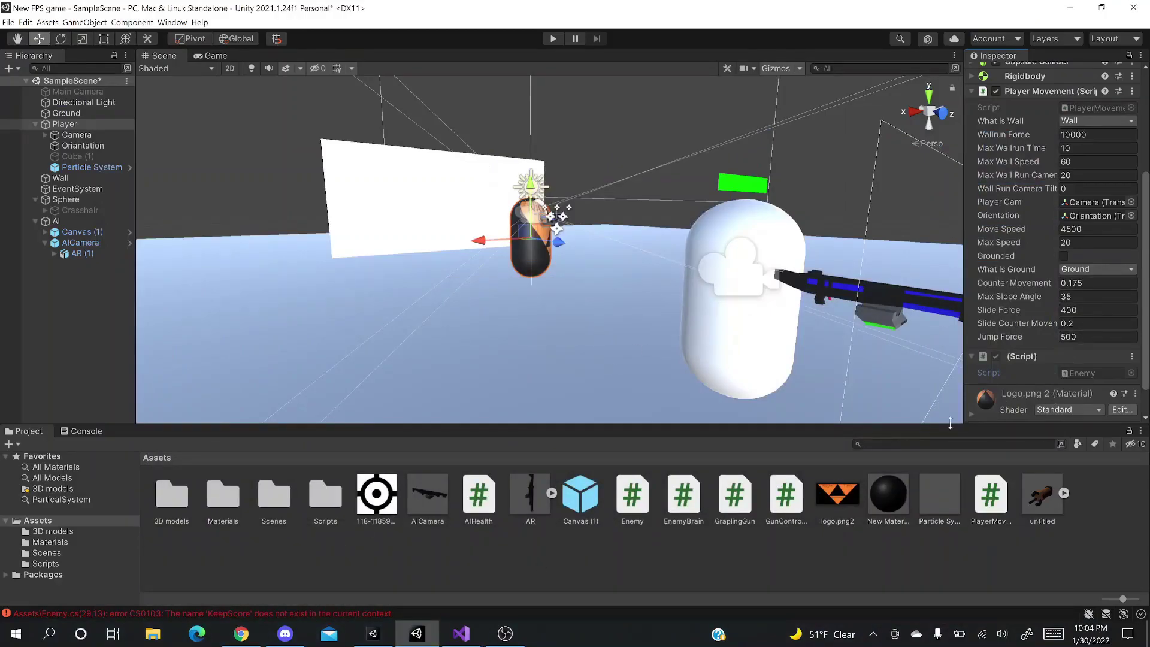
- Open the KeepScore compile error from the Console, comment out the line KeepScore.Score += 100; in Enemy.cs, save and return to Unity
click(447, 608)
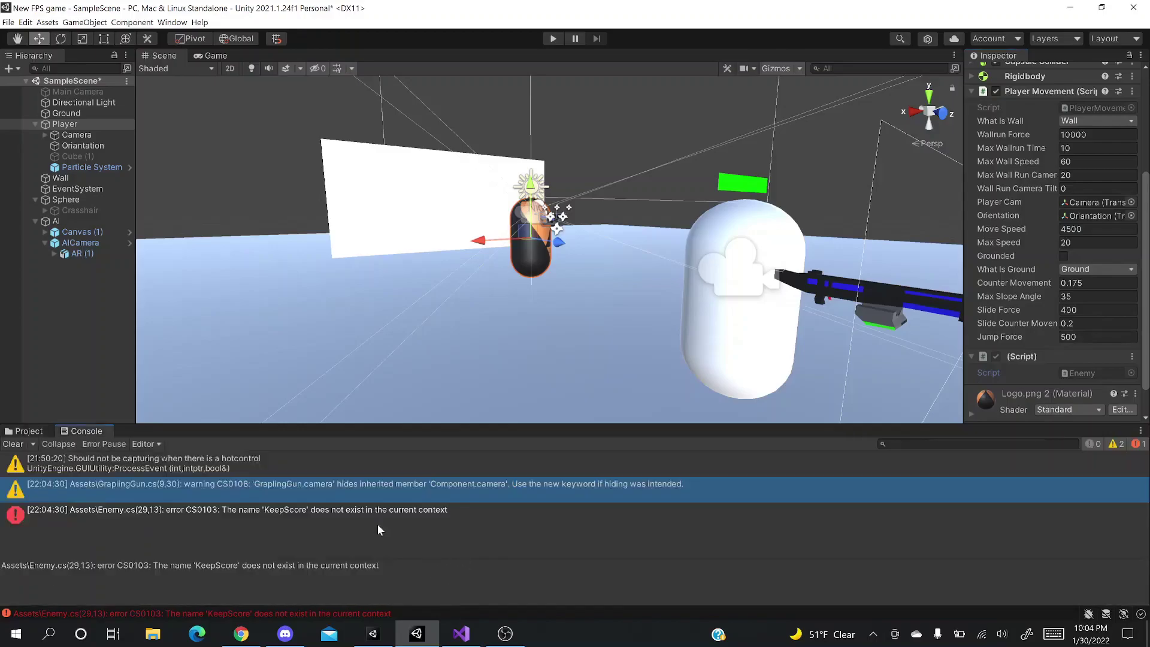
click(283, 518)
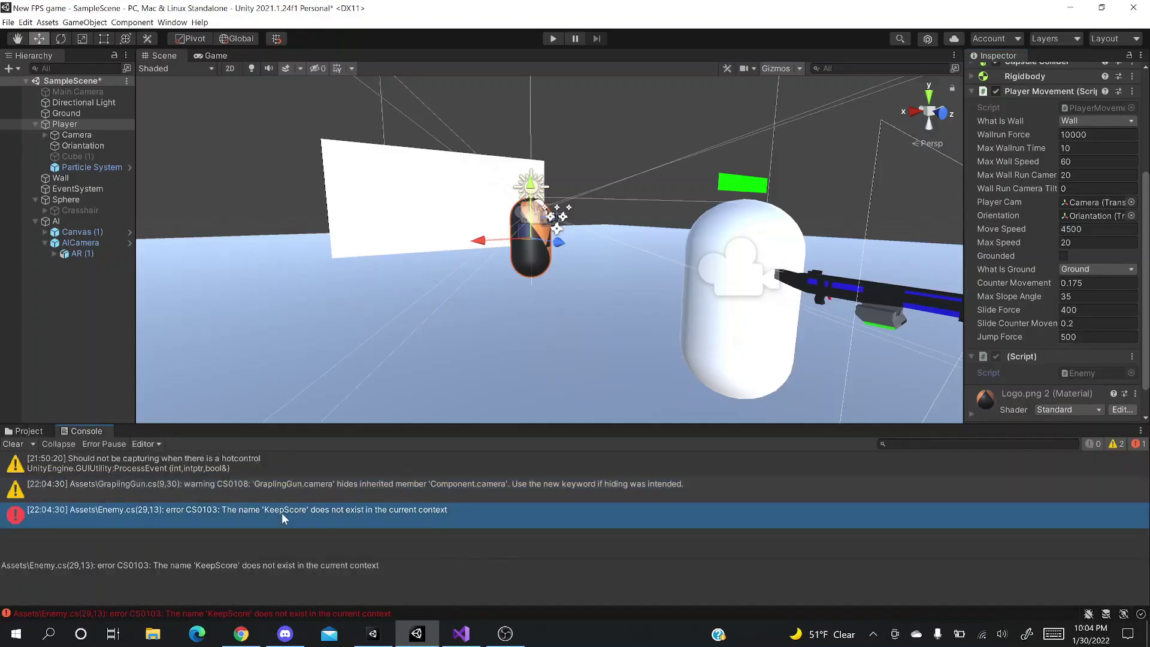
double_click(282, 516)
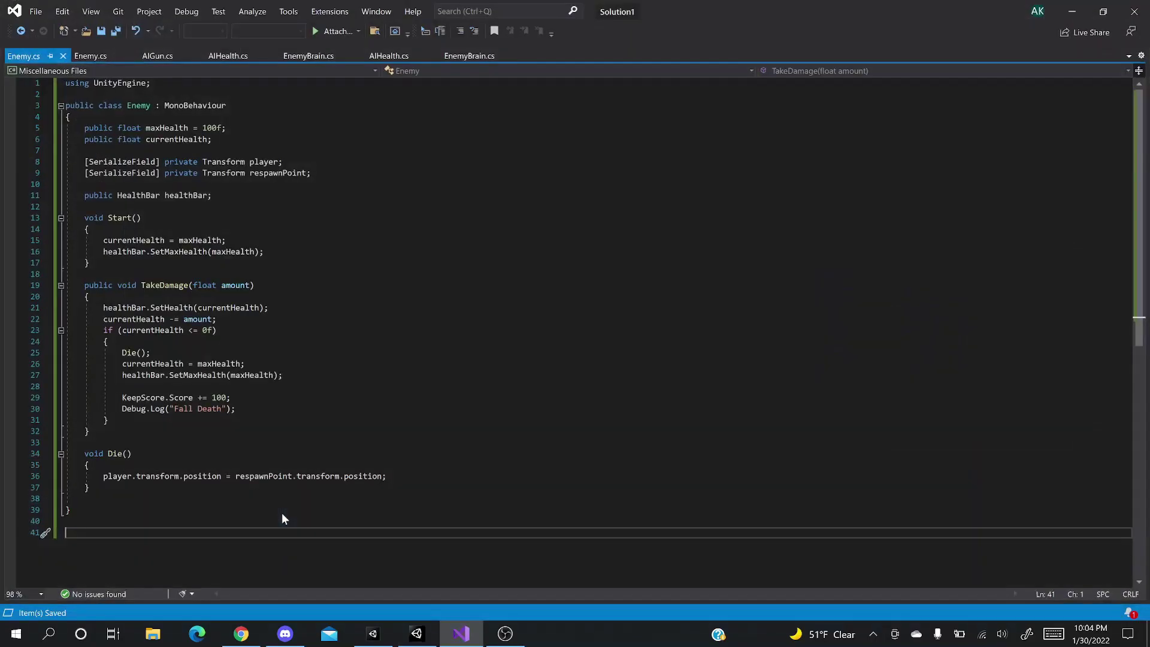
click(120, 399)
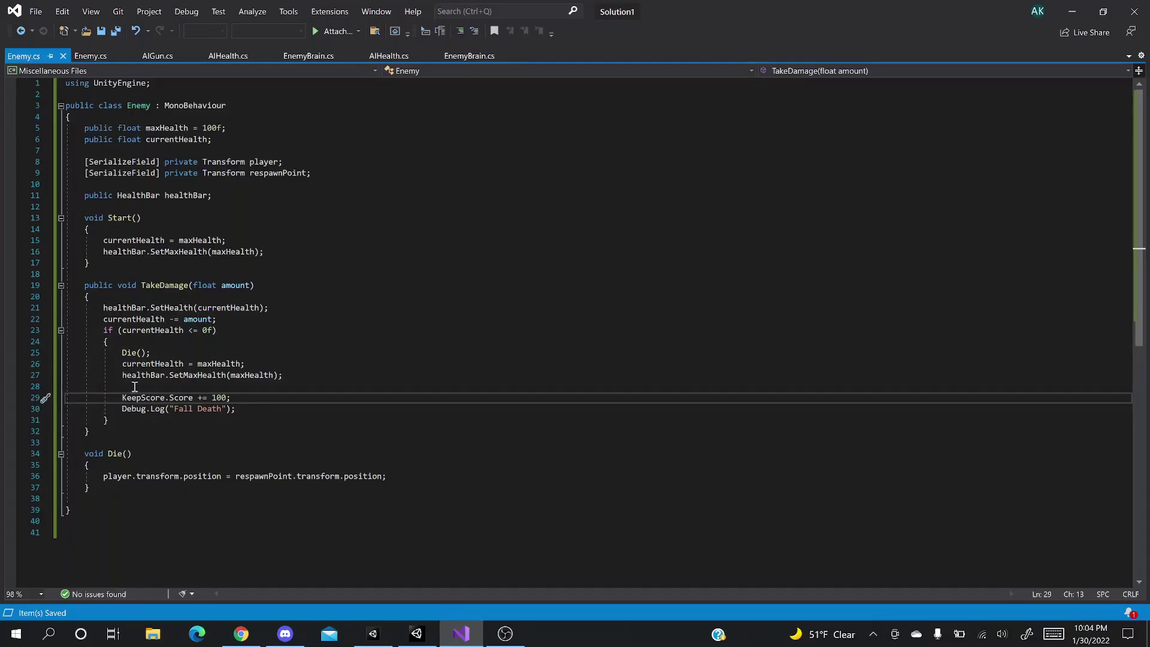
text(//)
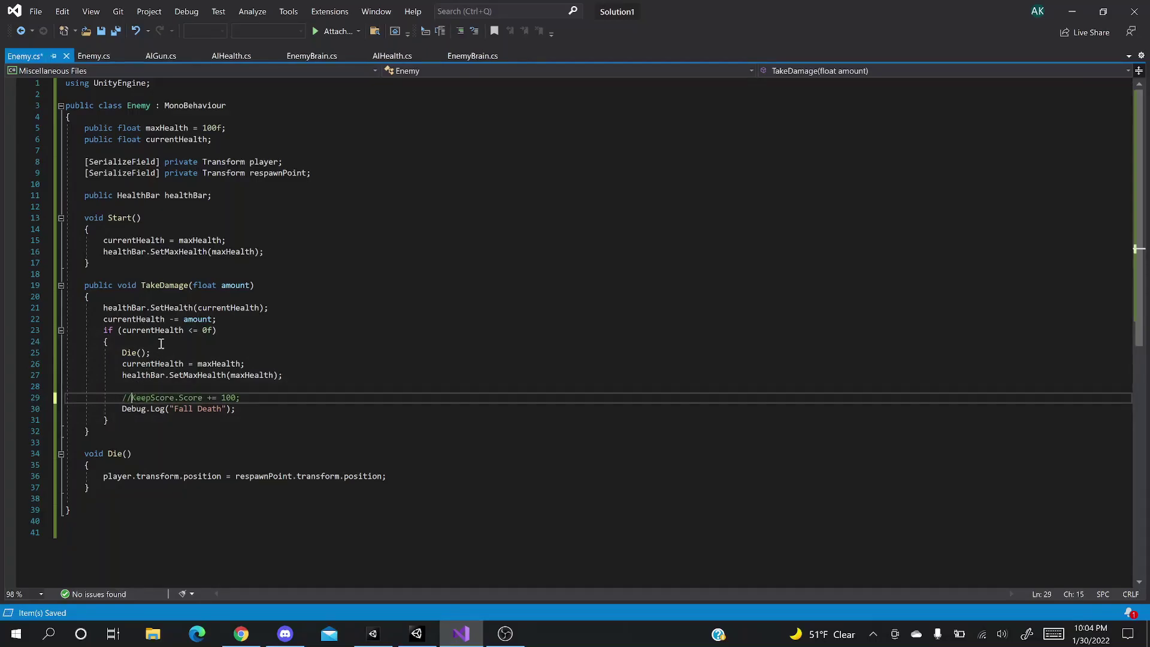
key(ctrl+s)
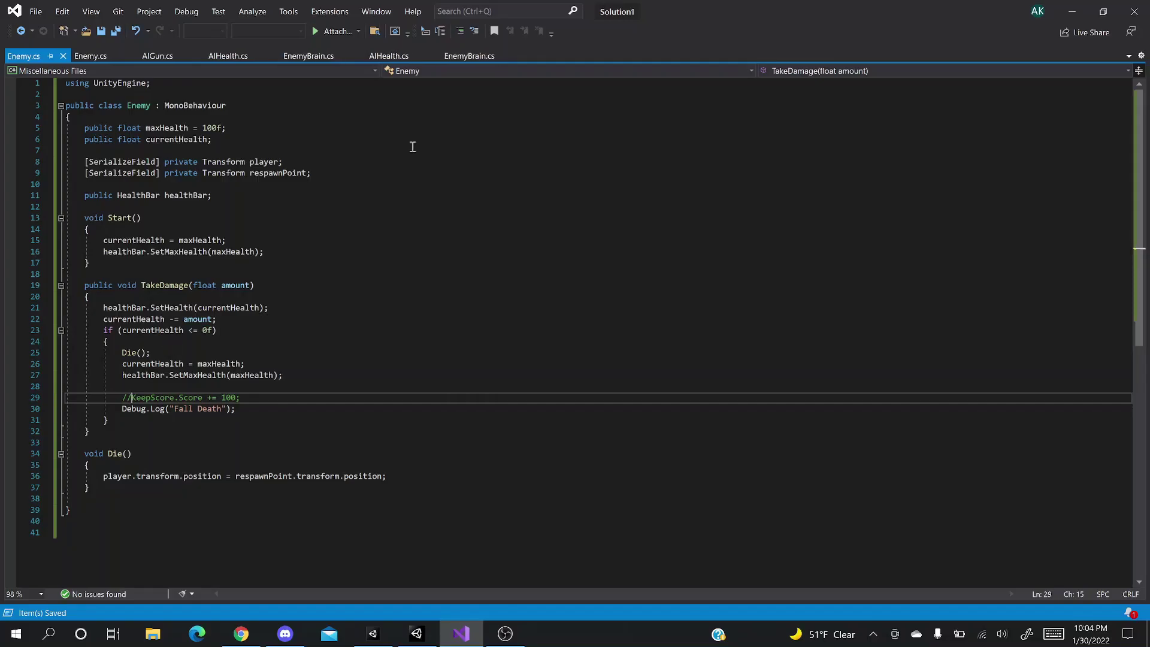
click(1073, 7)
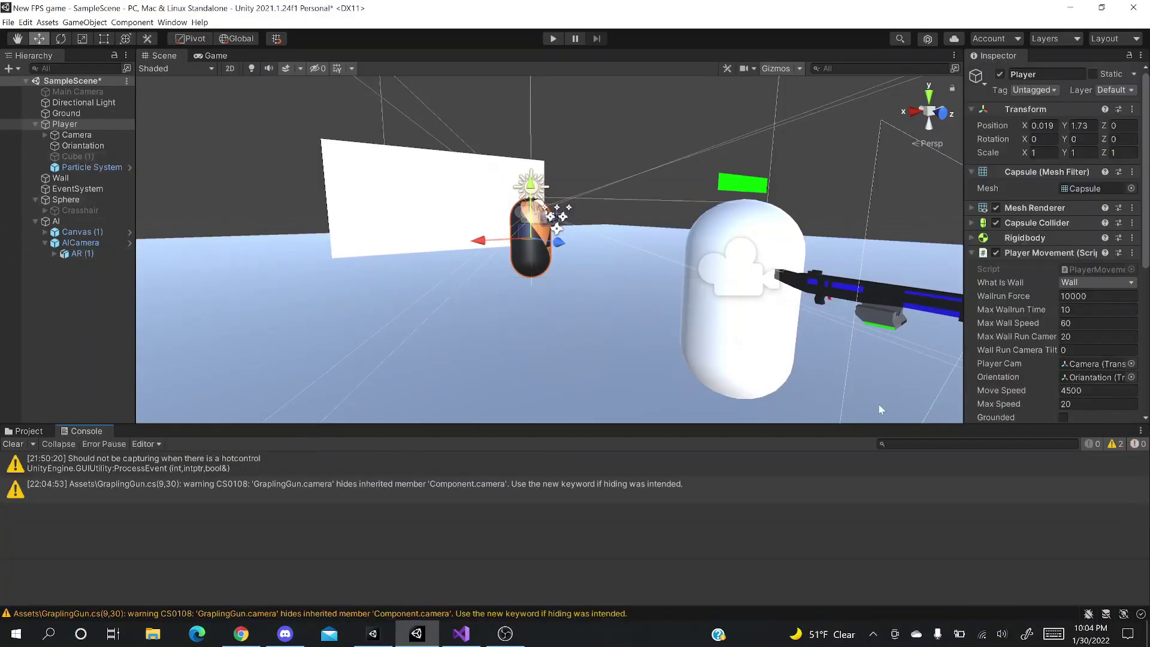
- Check the Enemy script references on Player (2) in project 2, and assign Player as the Enemy script's Player in New FPS game
scroll(998, 304, down, 3)
scroll(1007, 312, down, 3)
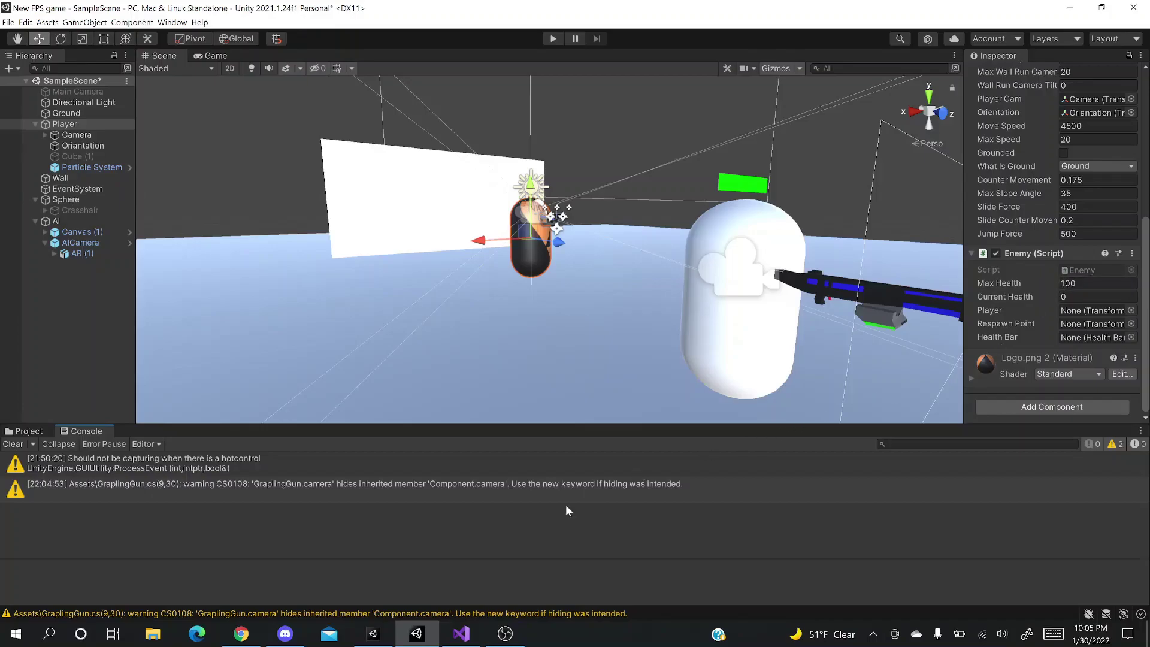
click(373, 633)
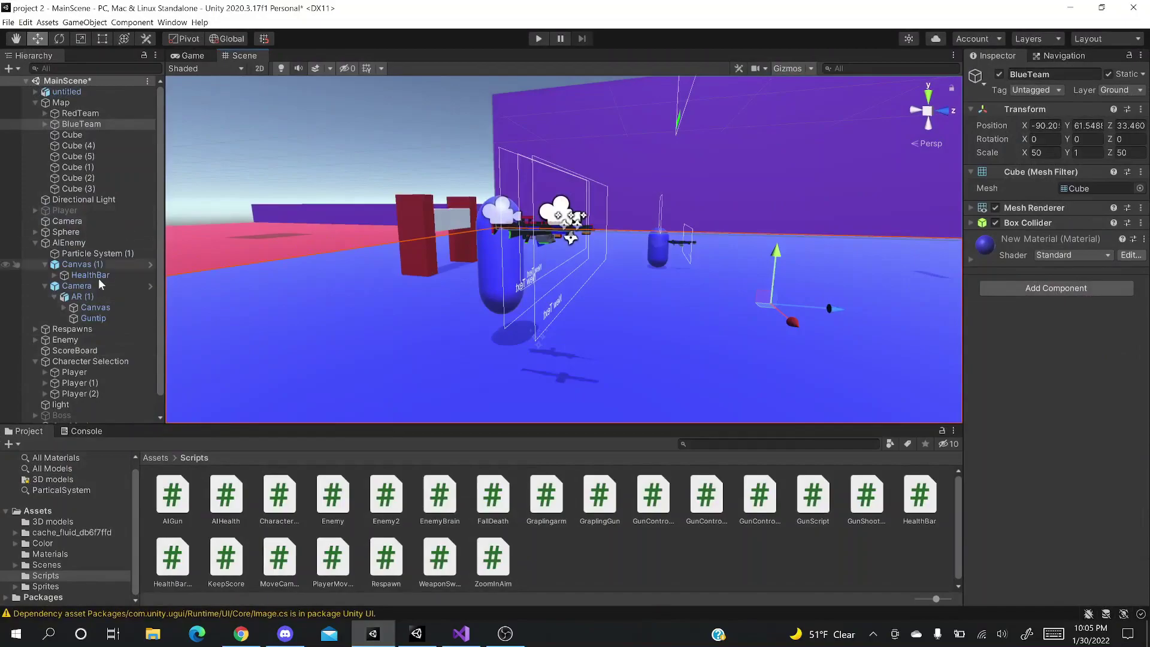
click(80, 393)
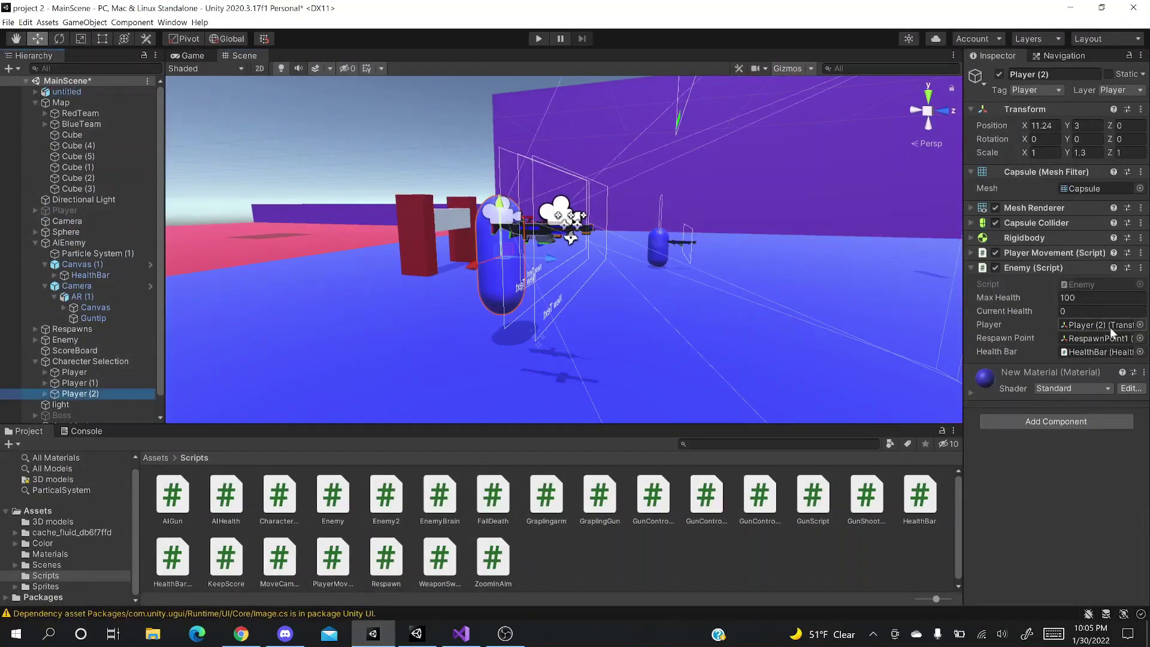
click(418, 636)
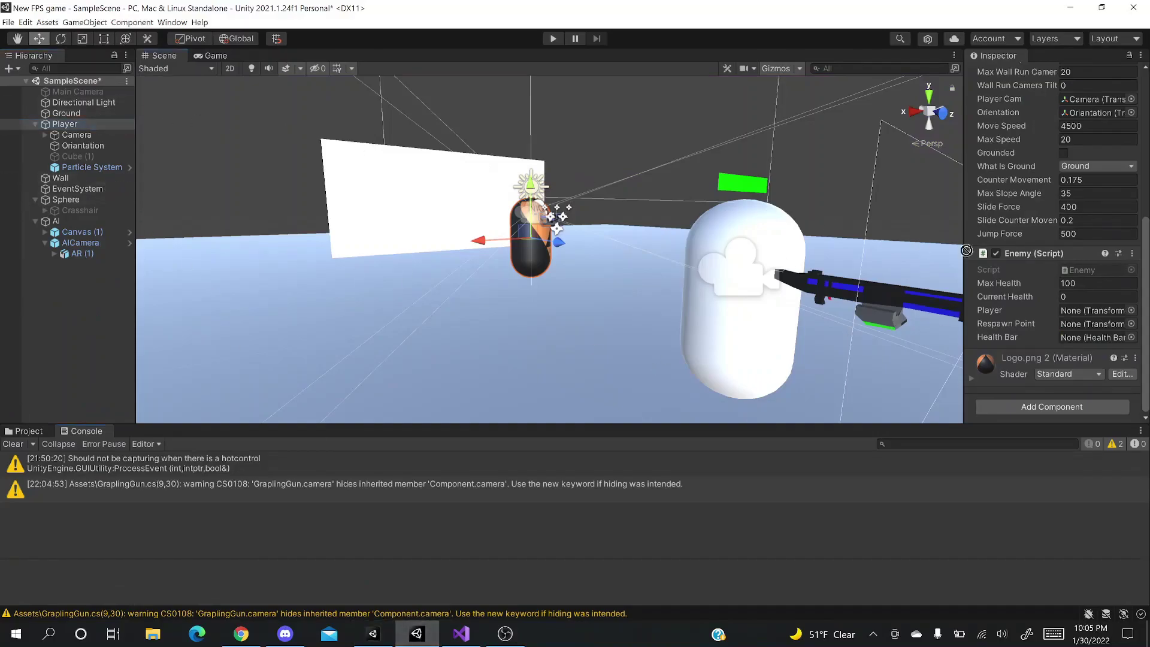
drag(1072, 296, 1083, 311)
- Add the Canvas (1) prefab from the project's assets as a child of Player and expand it to show its HealthBar
click(30, 432)
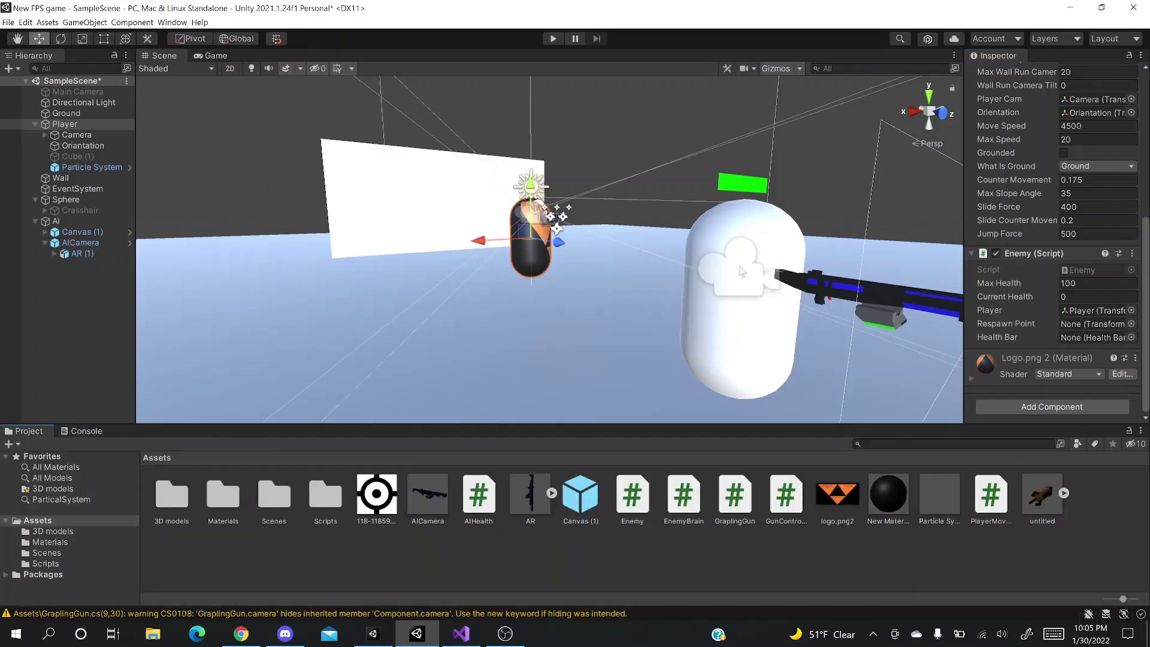
click(585, 509)
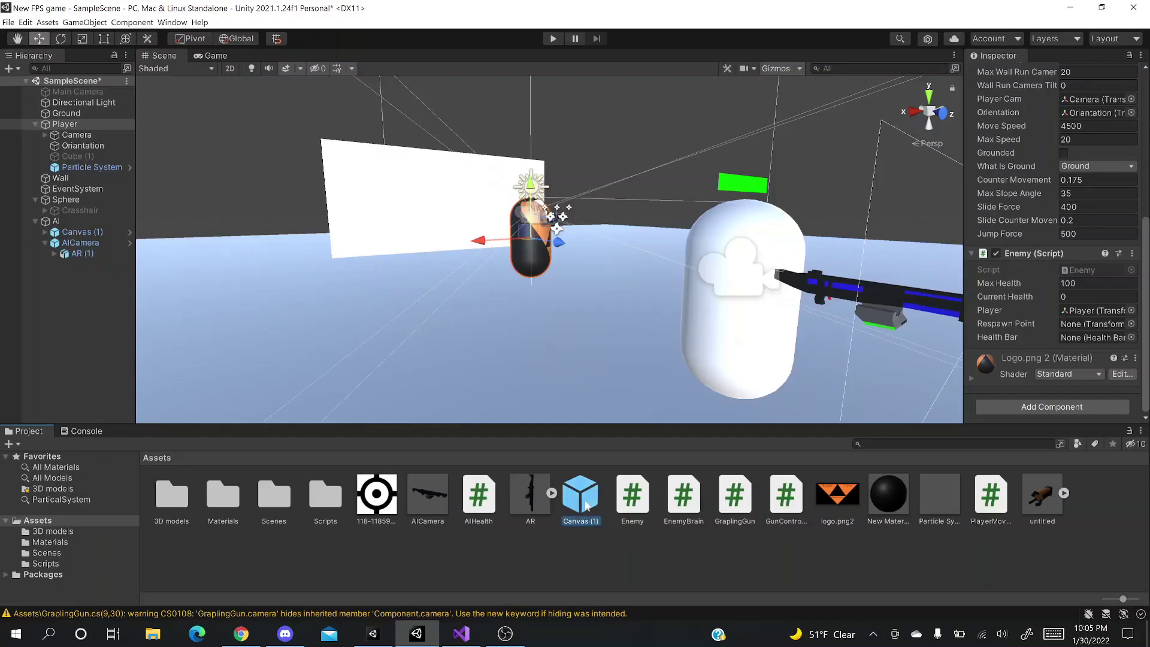
drag(585, 507, 94, 123)
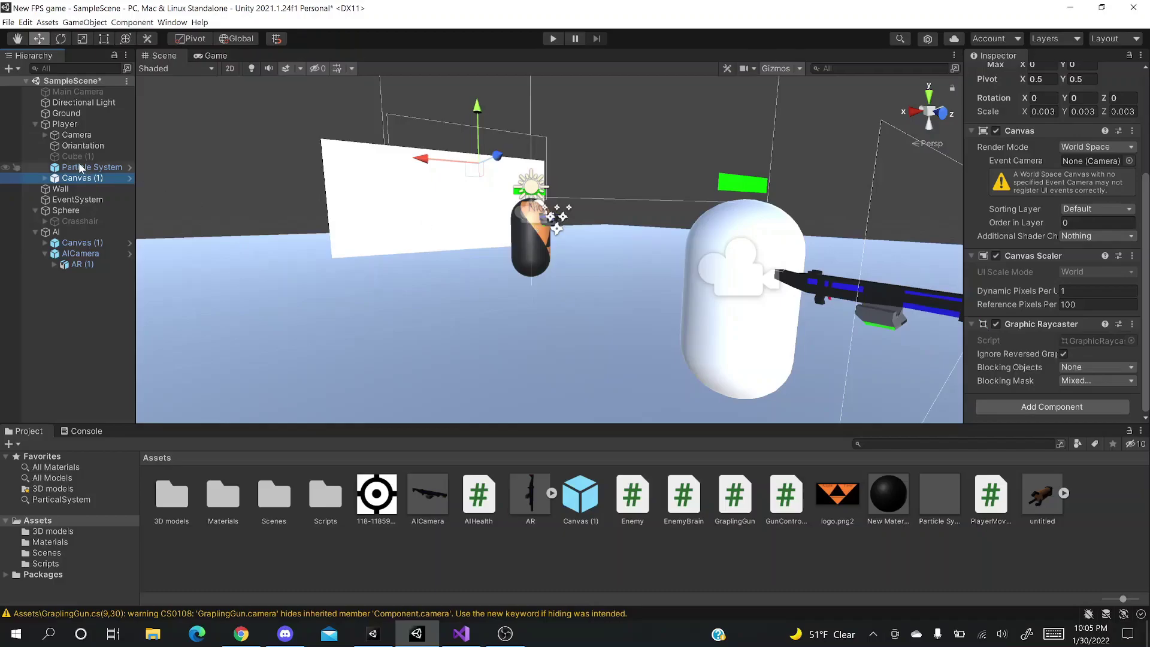
click(44, 178)
- Assign the HealthBar from Player's Canvas (1) as the Health Bar of the Enemy script on Player
click(62, 124)
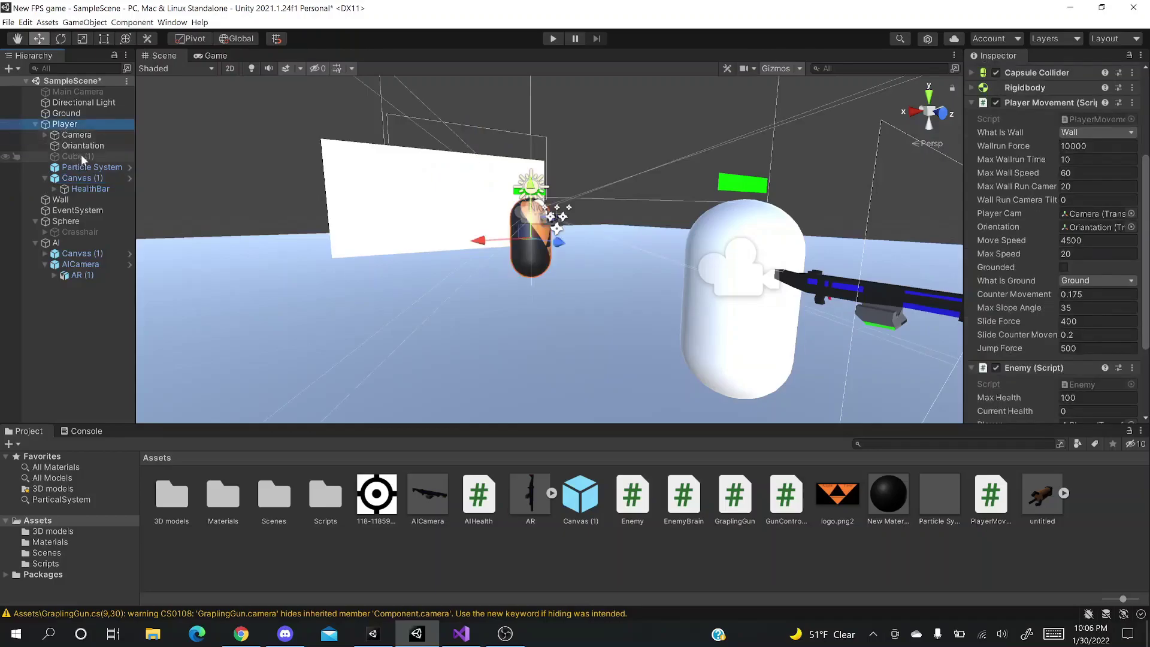
click(90, 188)
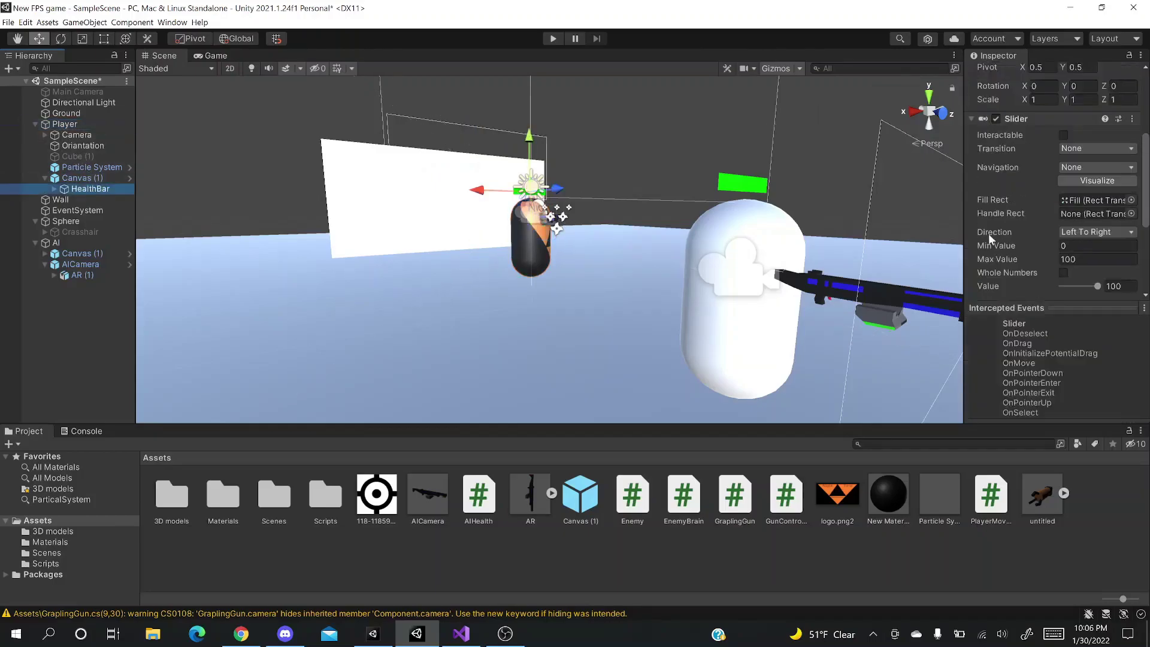
click(84, 126)
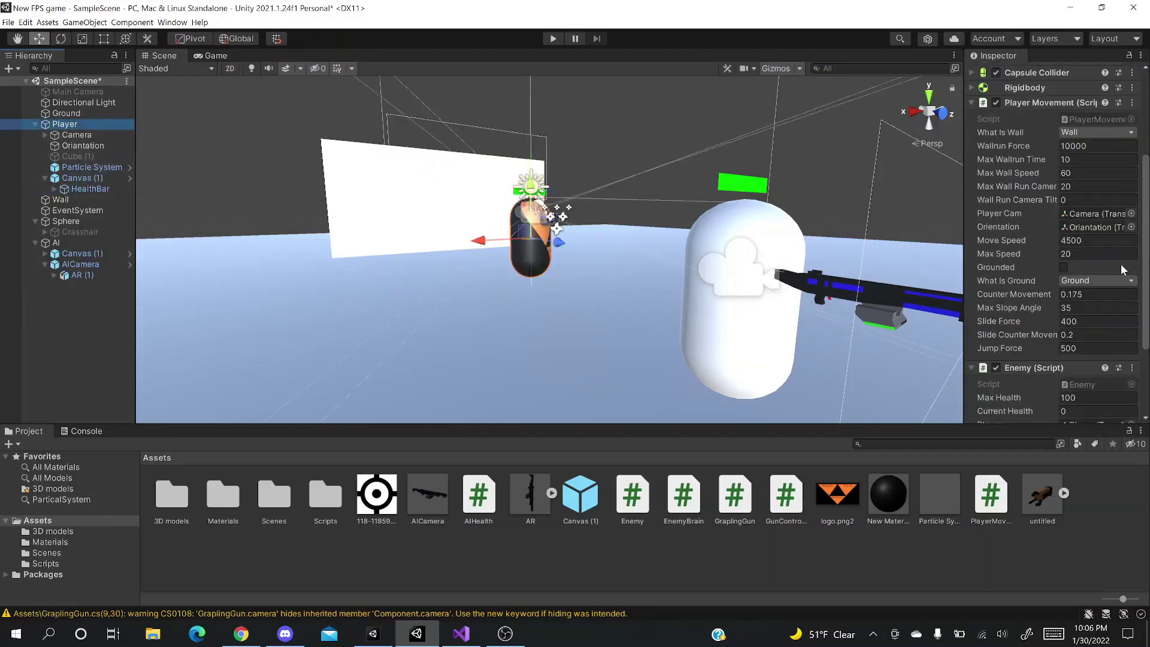
scroll(992, 296, down, 4)
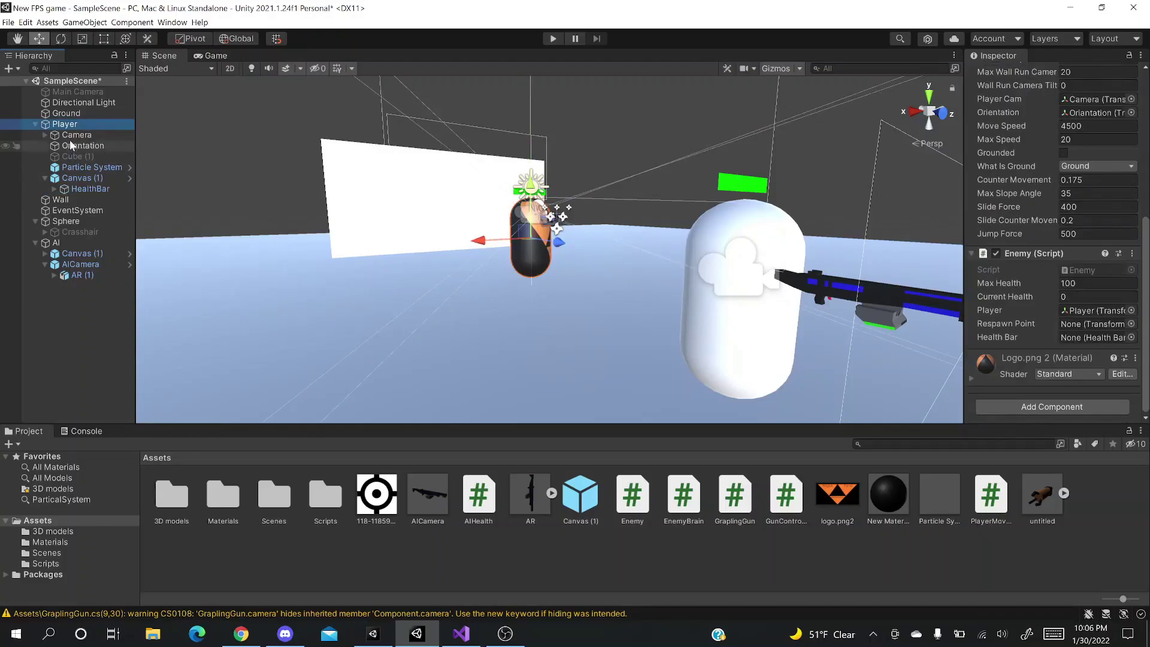
drag(86, 188, 1113, 340)
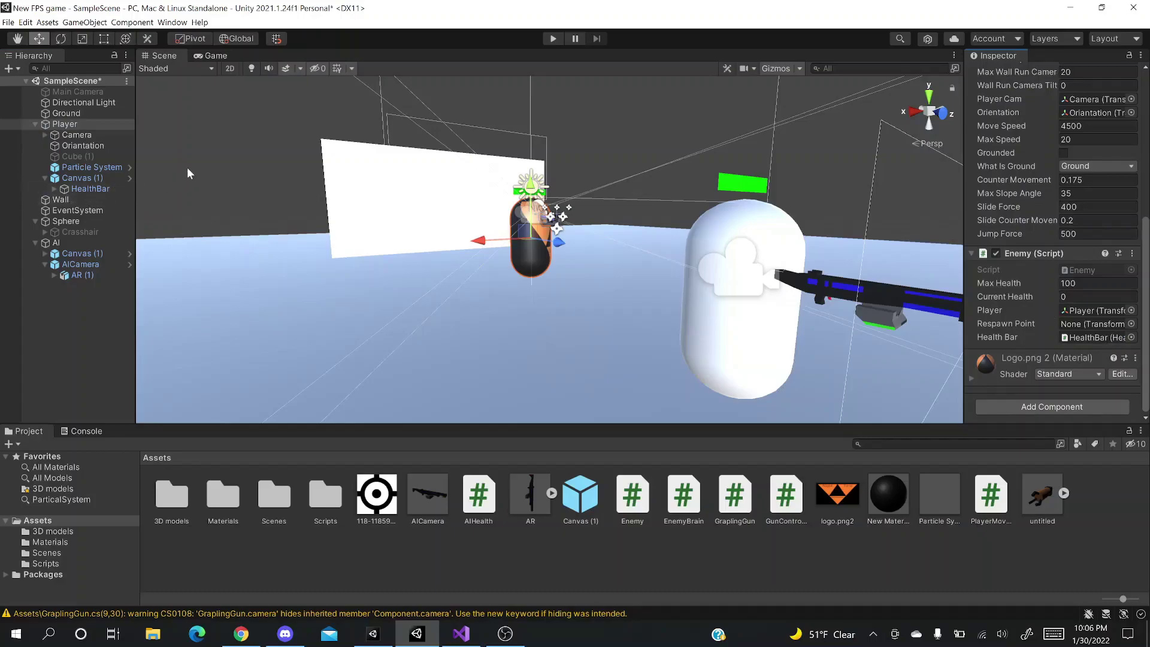
- Review the AI Gun script on AR (1) under AICamera and assign AI as its Agent
click(84, 244)
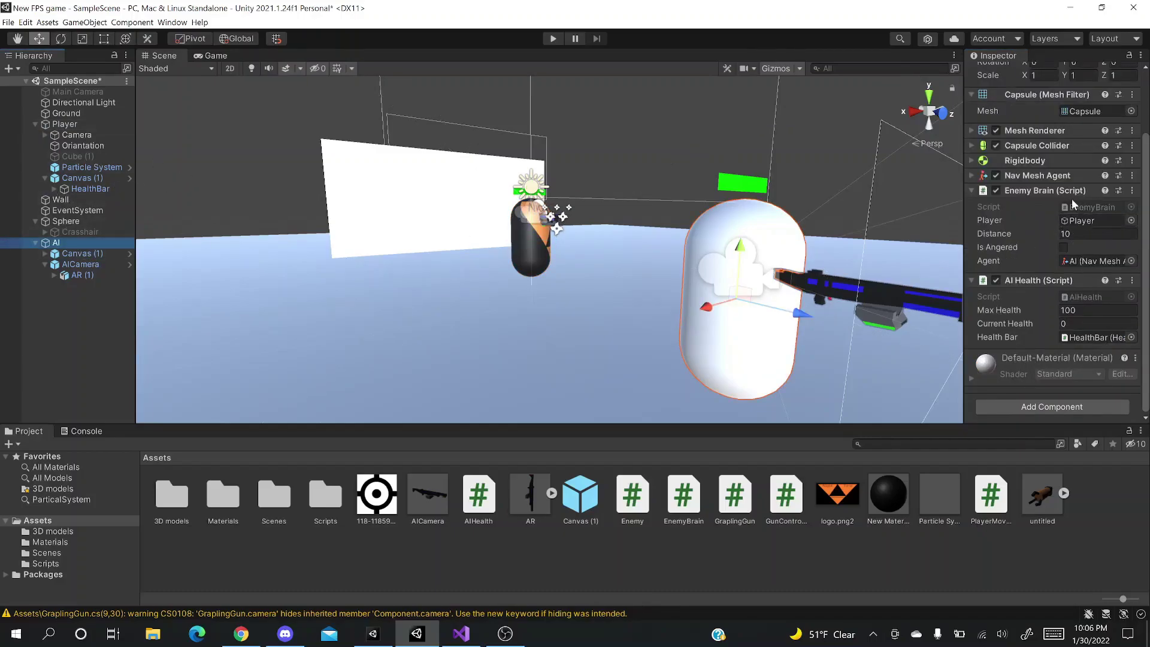
click(66, 276)
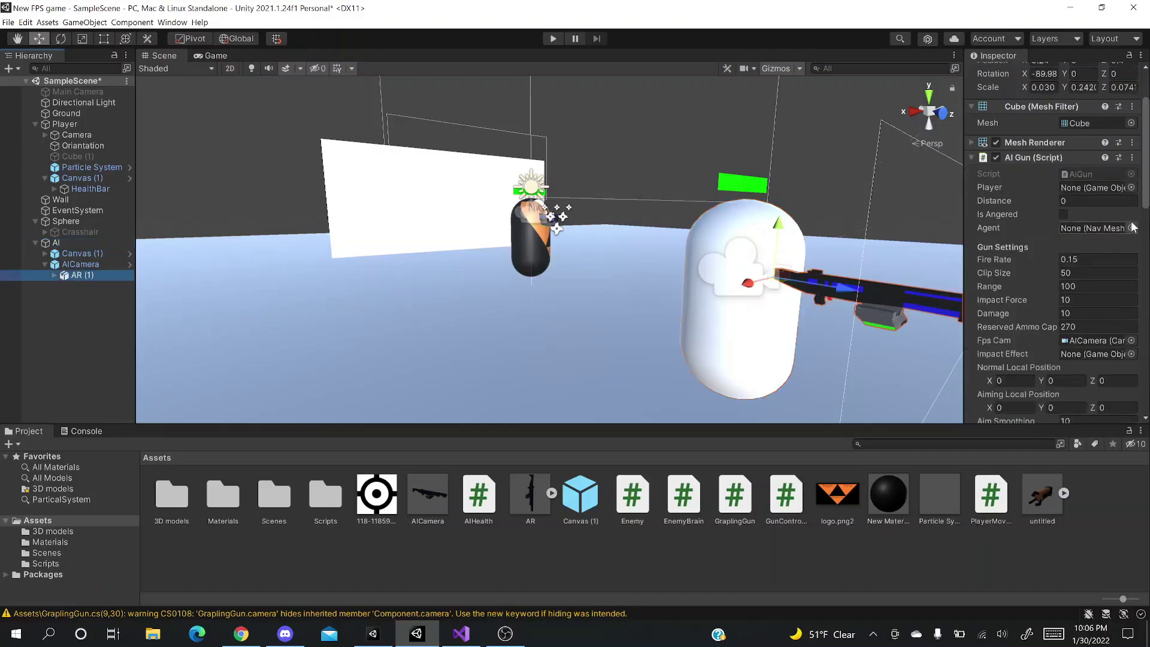
scroll(1067, 201, down, 5)
scroll(1069, 228, up, 8)
scroll(1020, 163, down, 8)
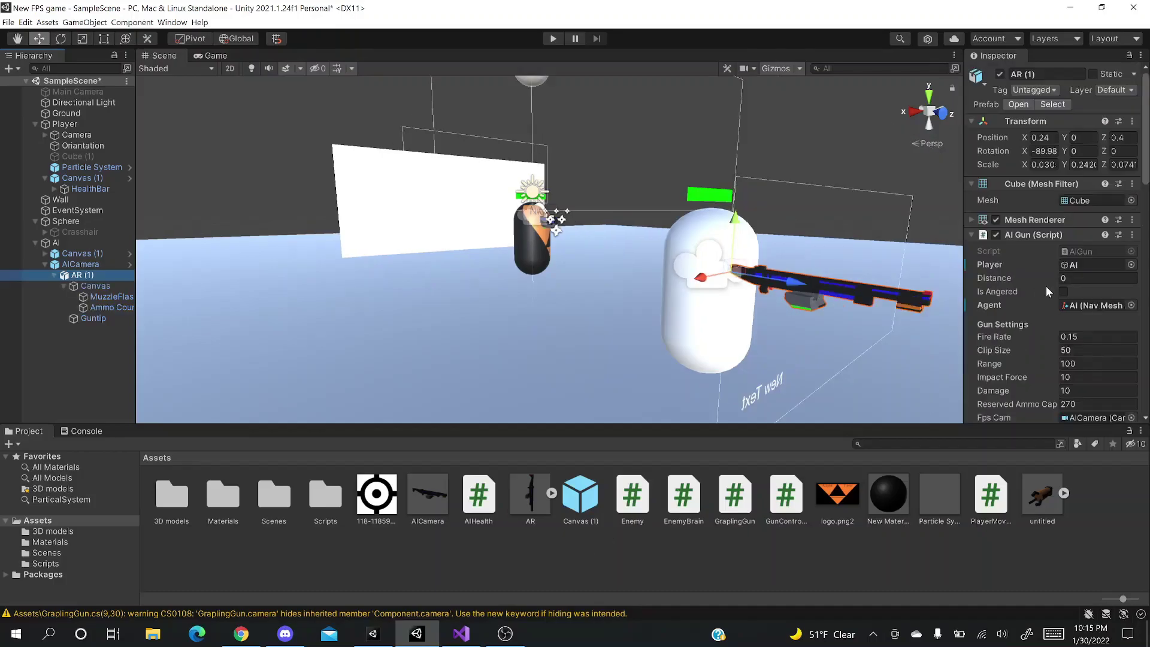
scroll(1038, 268, down, 3)
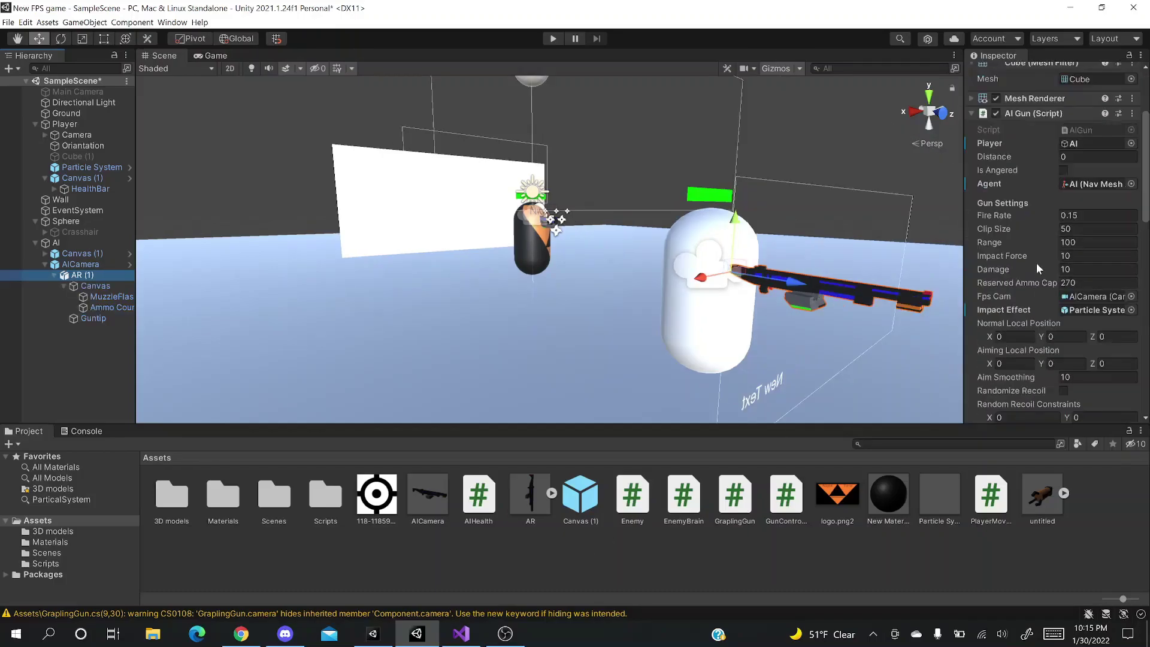
scroll(1070, 191, up, 3)
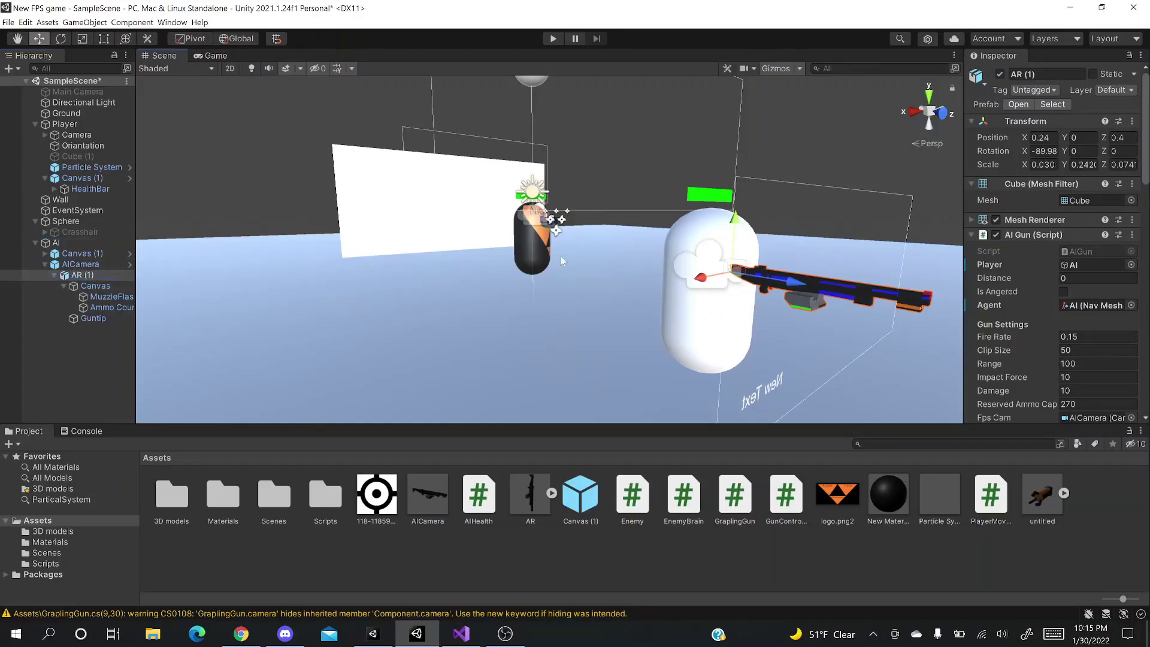
click(1131, 305)
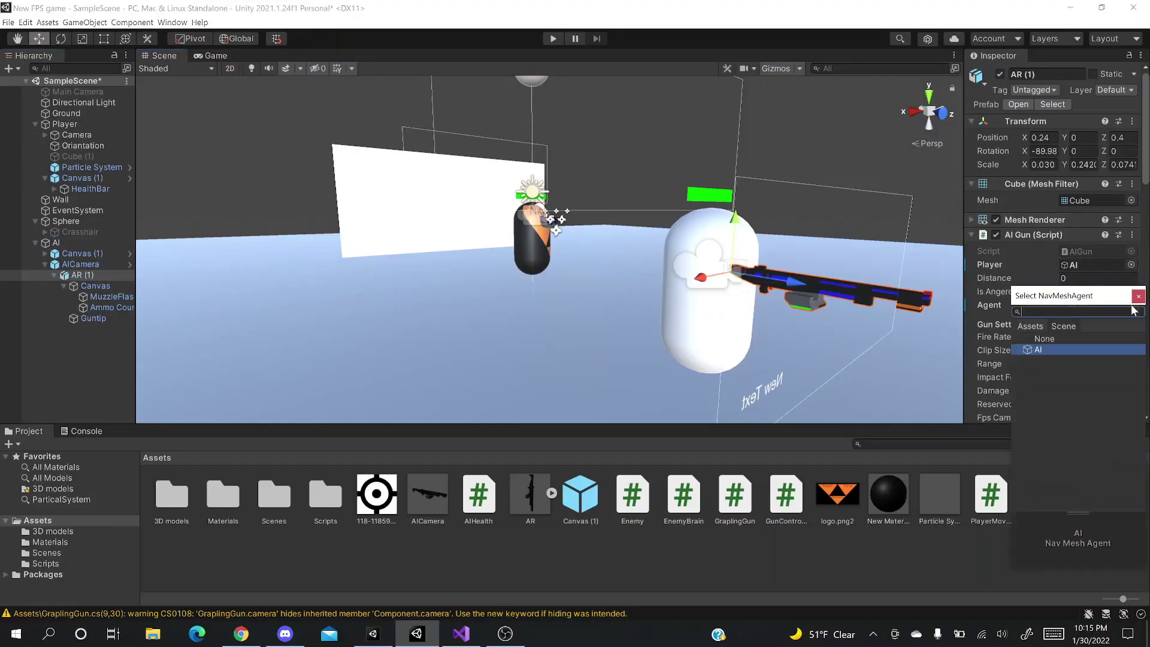
double_click(1085, 350)
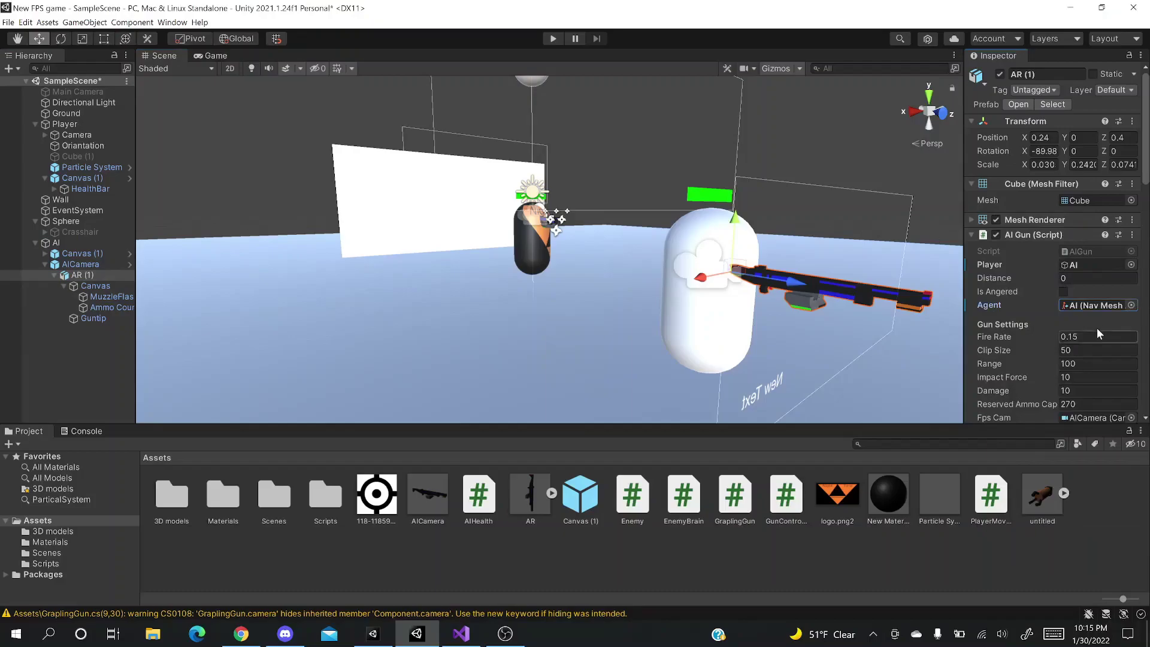
- Assign the AI rigidbody as Player Rb in AR (1)'s Gun Shoot Bullets script
scroll(1096, 304, down, 15)
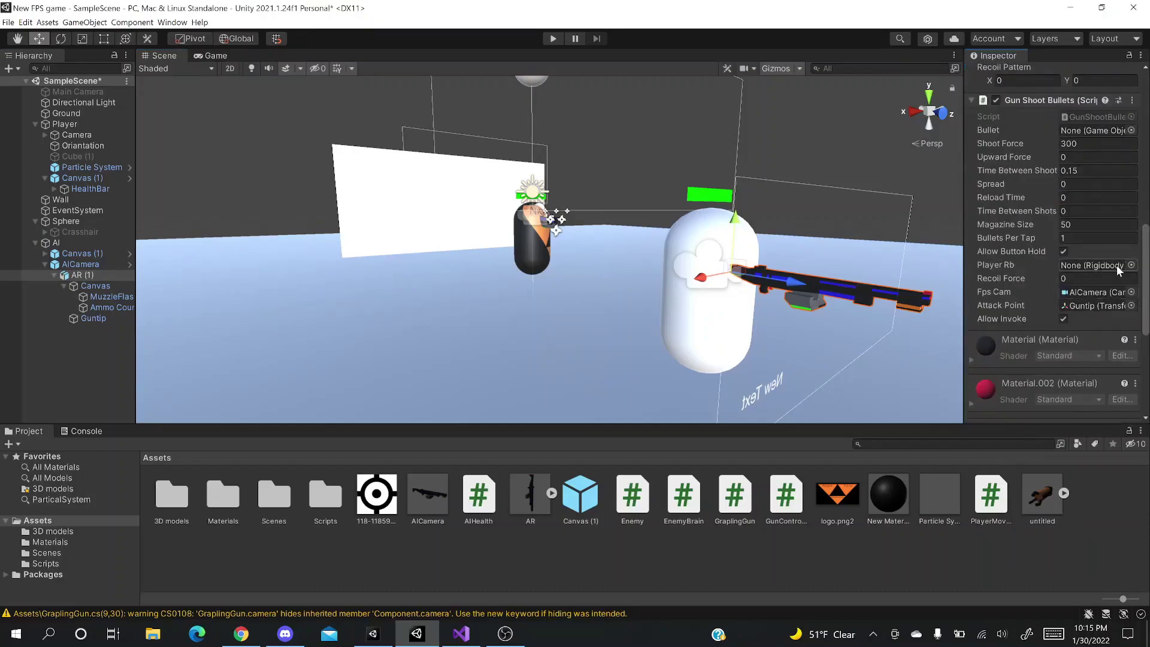
click(1131, 265)
double_click(1056, 312)
- Assign the Particle System 1 prefab from the assets as the Impact Effect of AR (1)'s AI Gun script
scroll(1091, 267, up, 10)
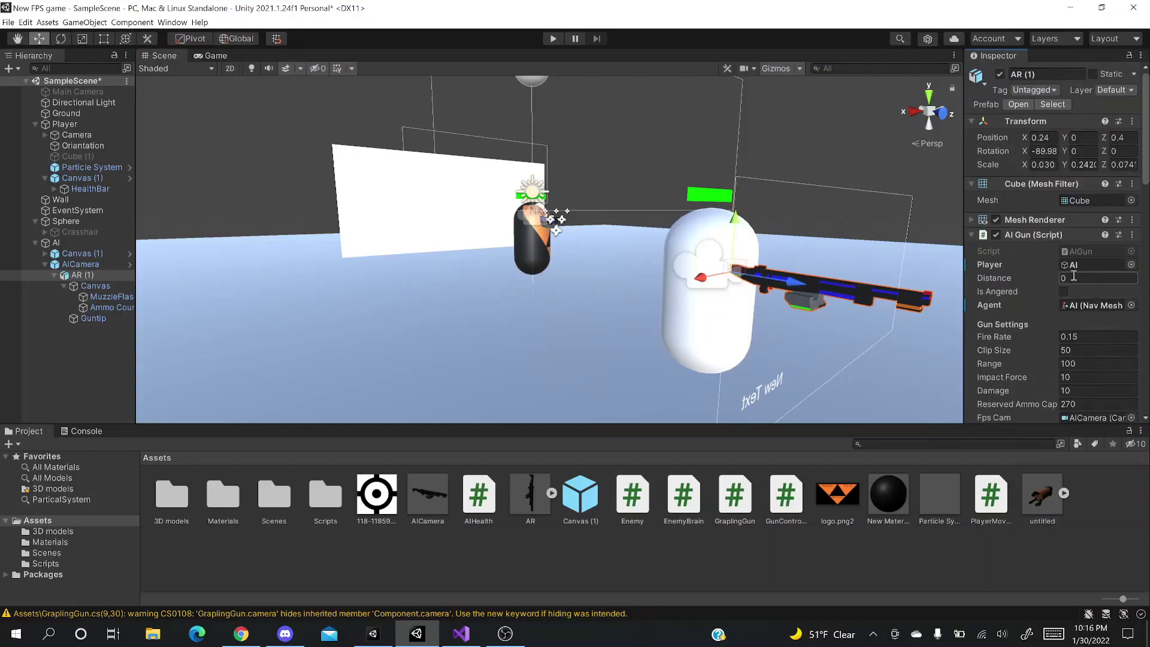
scroll(1075, 276, down, 3)
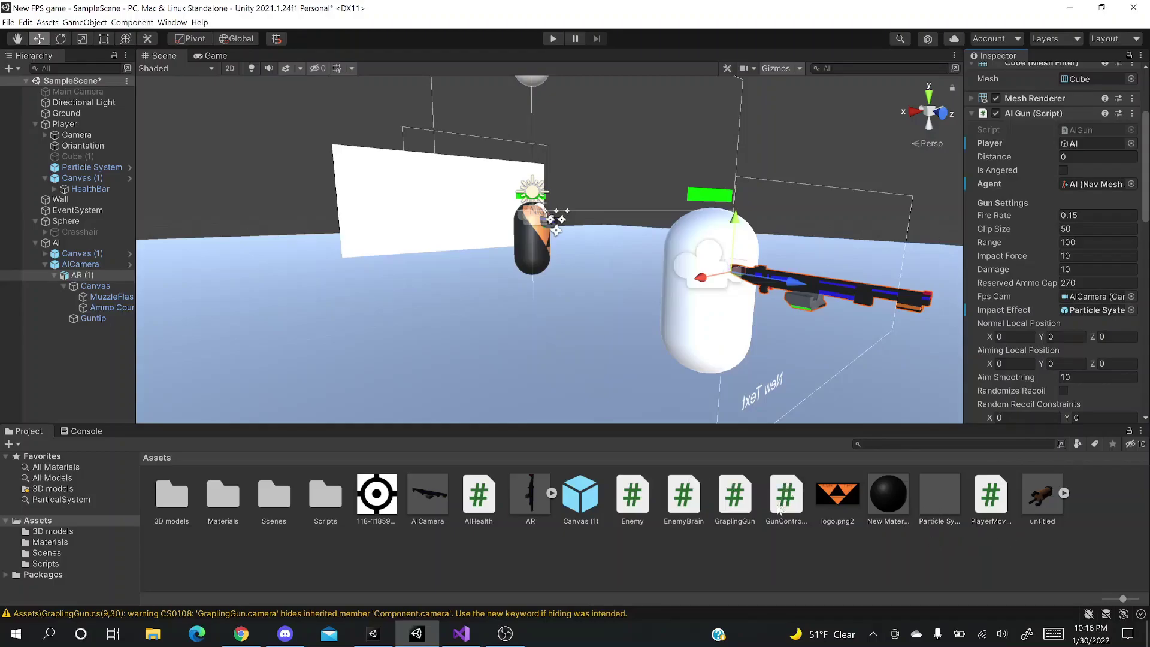
click(945, 507)
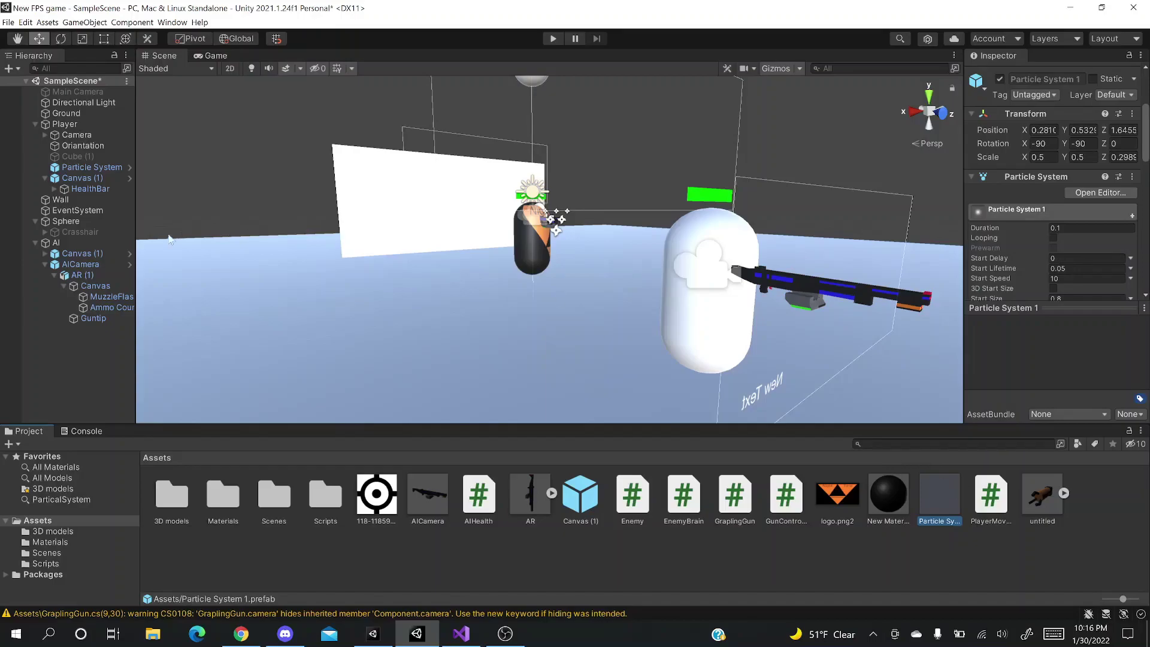
click(81, 248)
click(106, 276)
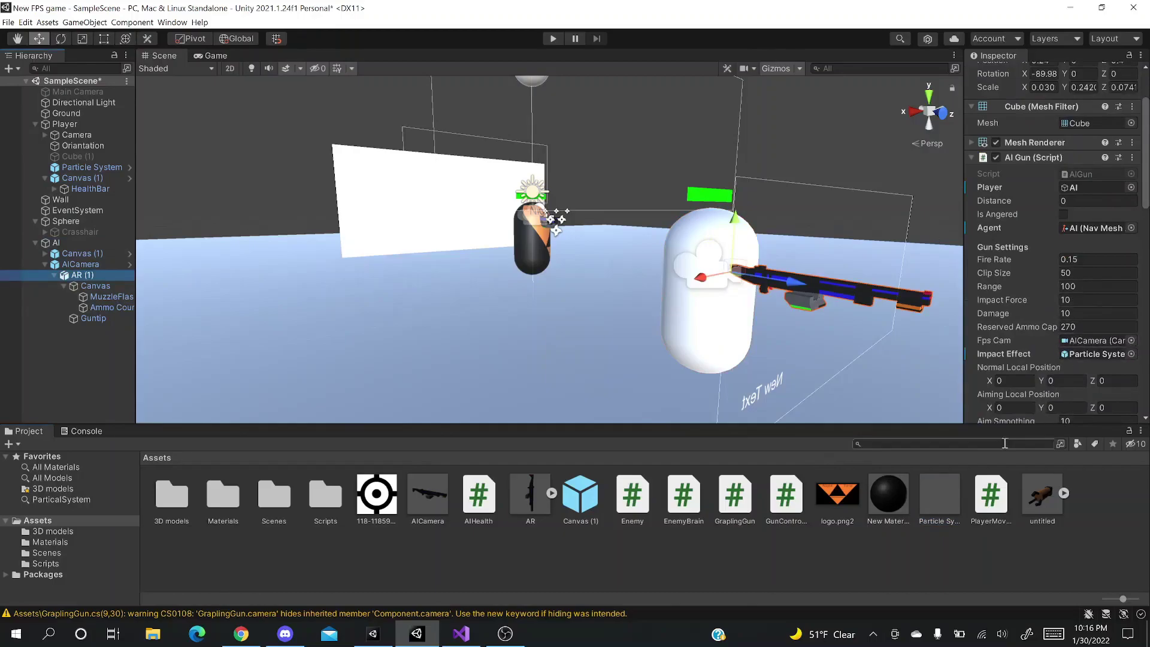
click(940, 506)
scroll(1025, 387, down, 3)
drag(940, 507, 1092, 266)
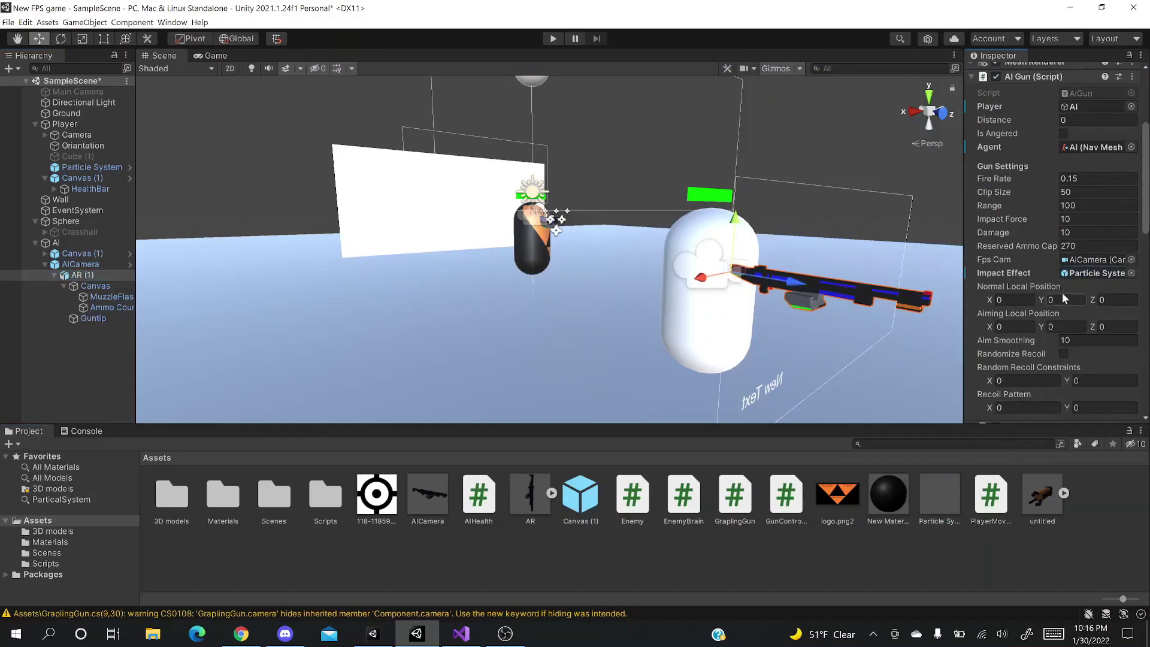
- Check AR (1)'s Gun Shoot Bullets settings, then switch to Discord and download Bullet.unitypackage through its Google Drive link in general-tutorials
scroll(1040, 275, down, 4)
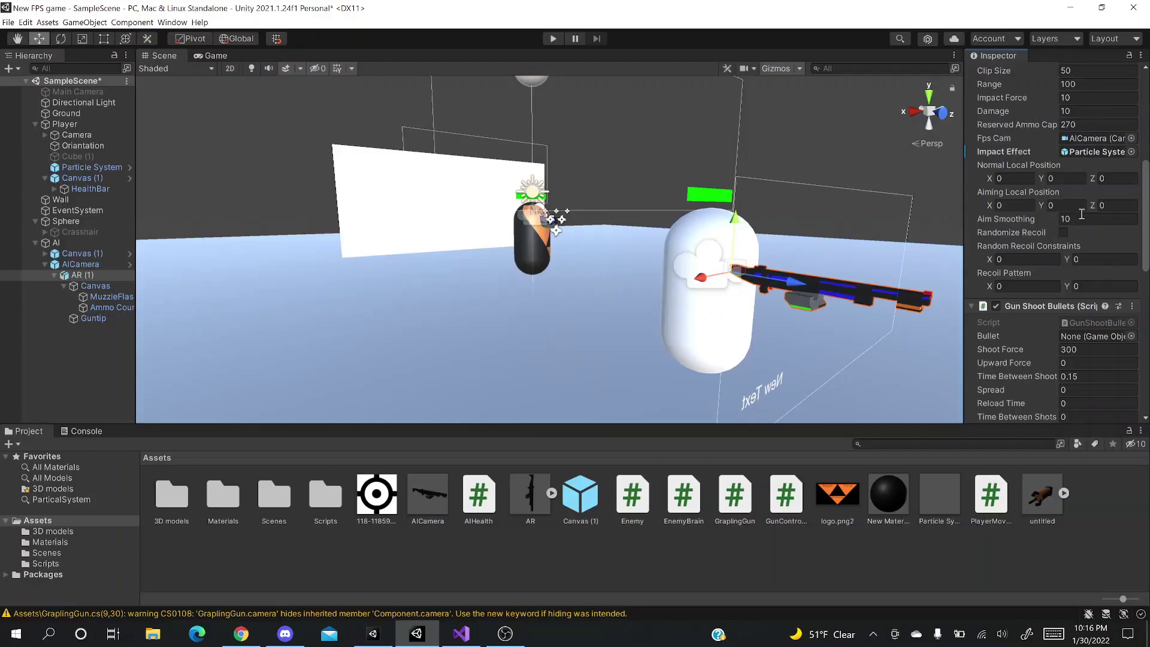
scroll(1066, 221, down, 3)
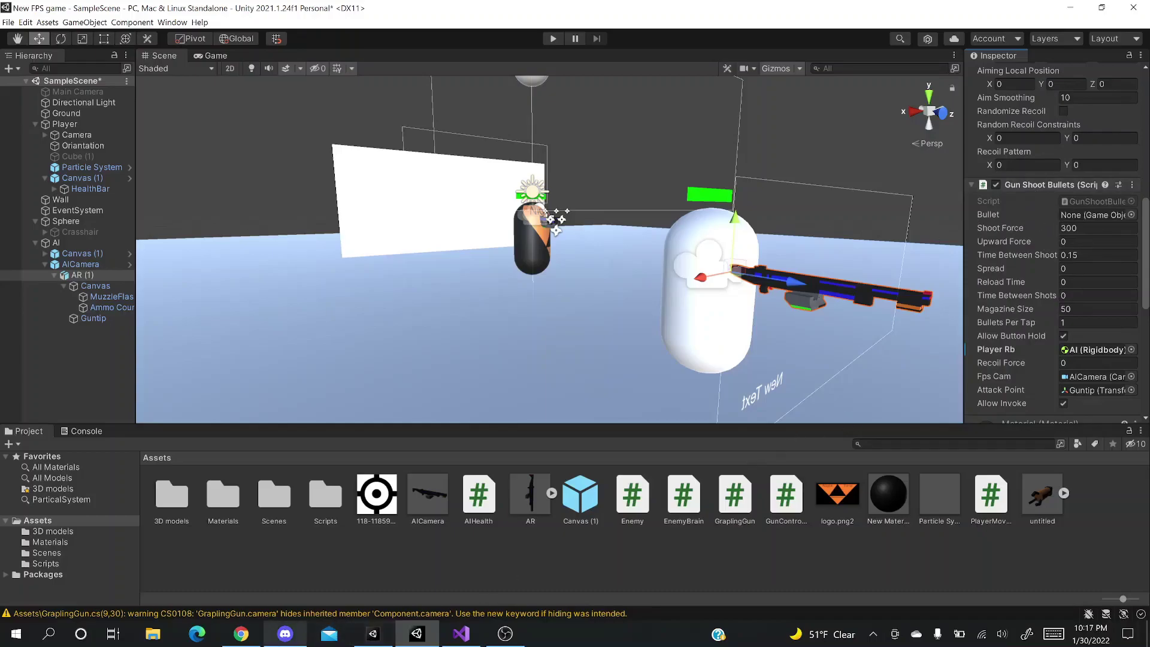
click(271, 635)
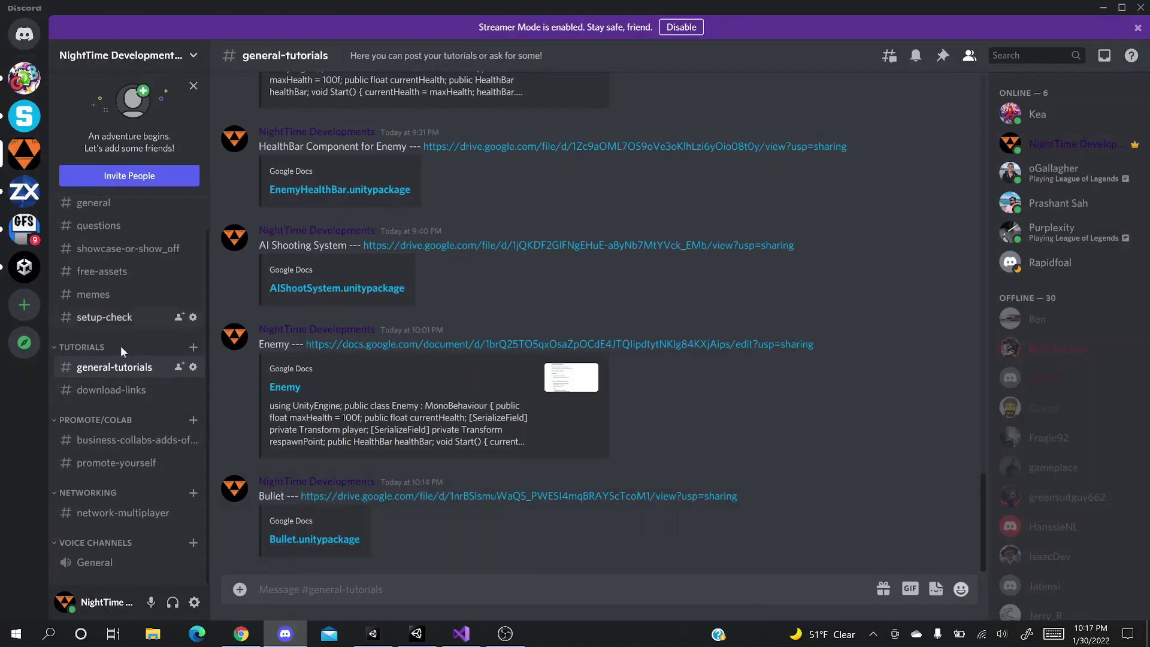
click(303, 541)
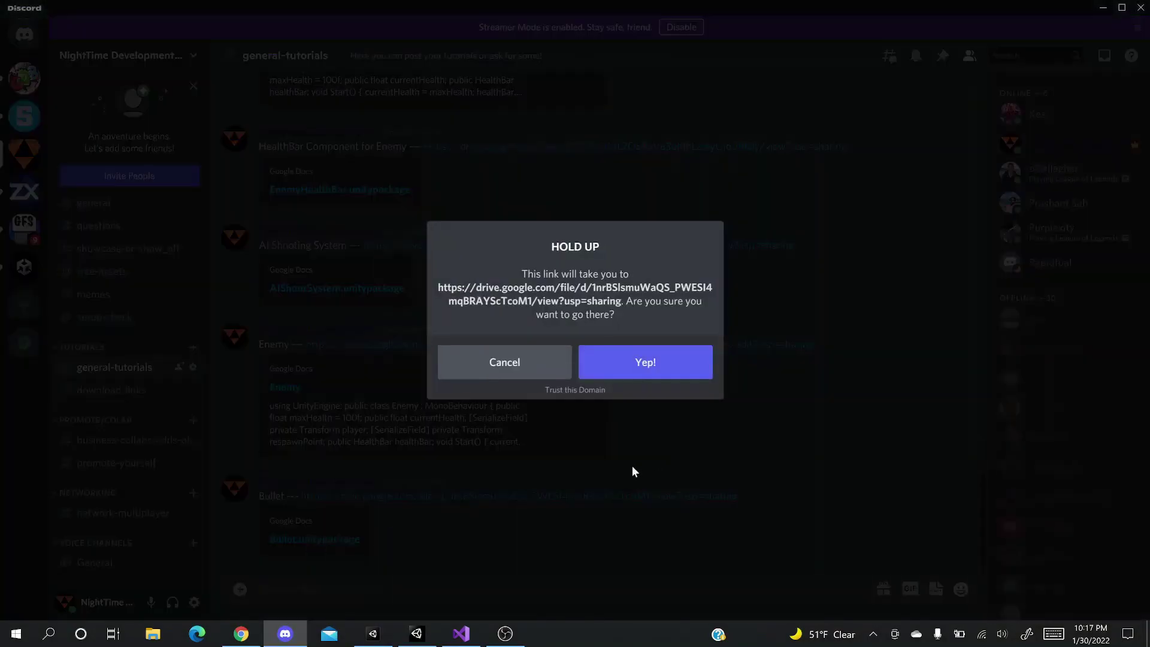
click(688, 355)
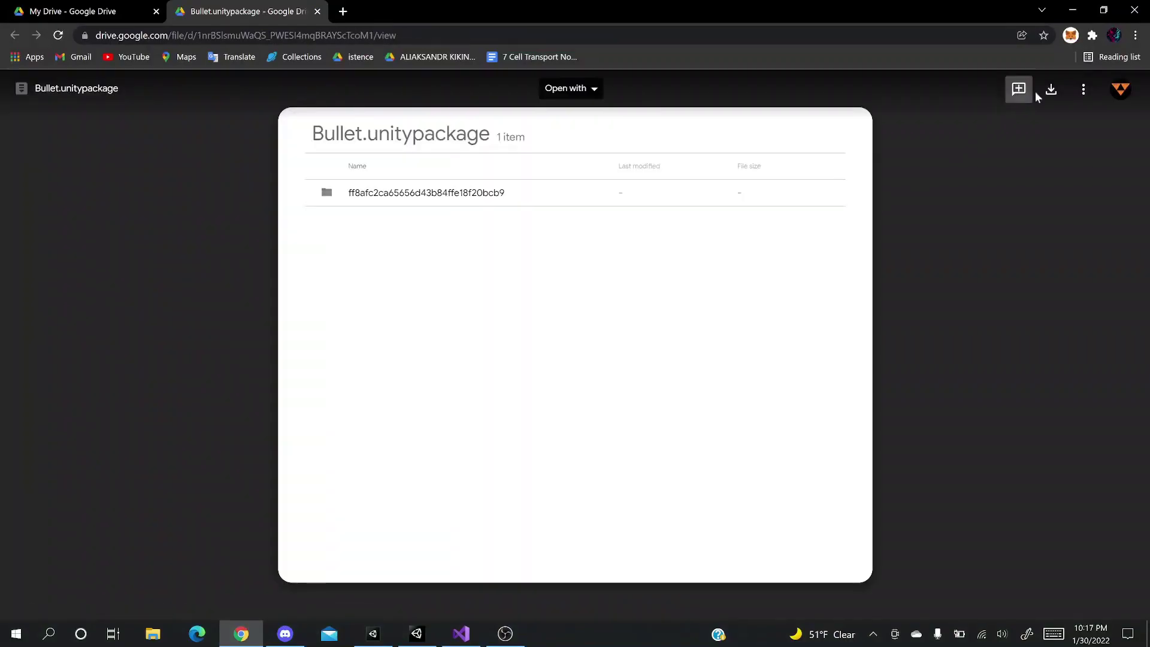
click(1046, 88)
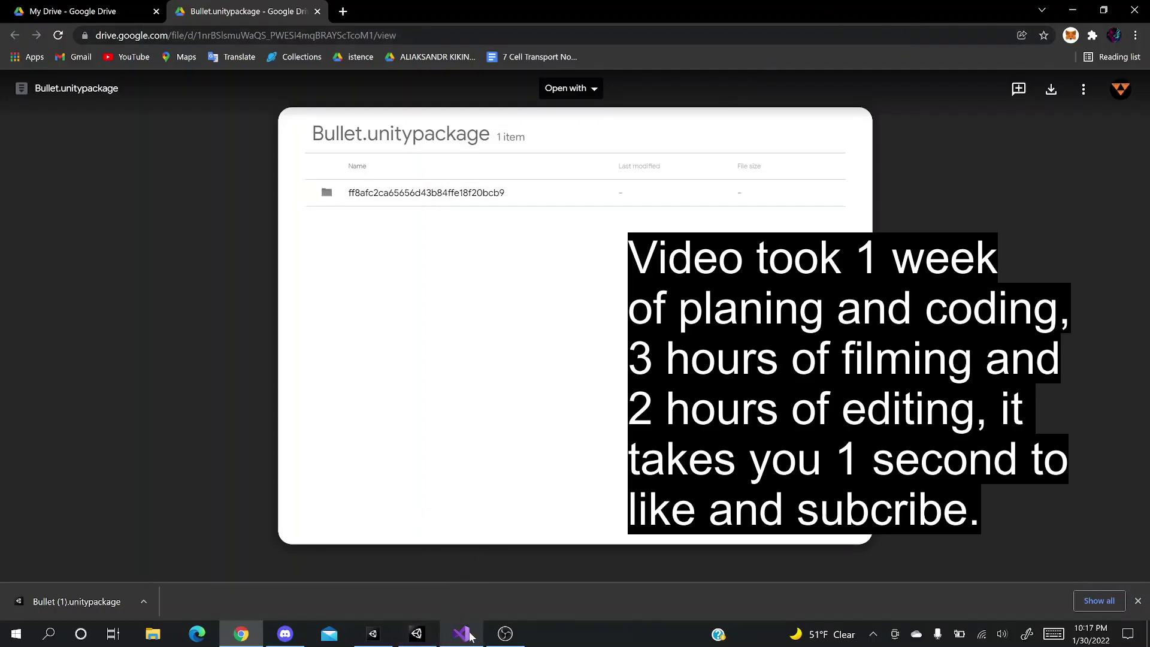
- Import Bullet (1).unitypackage from the Downloads folder into the New FPS game project in Unity, including Sphere (1).prefab
click(417, 632)
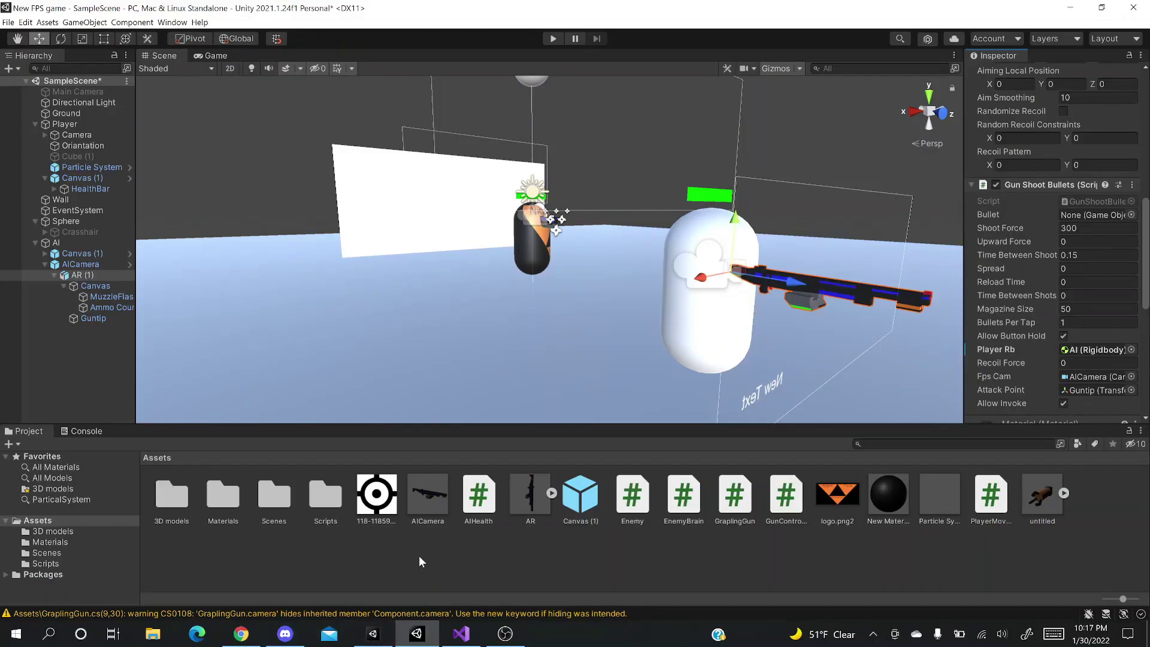
click(241, 633)
click(153, 633)
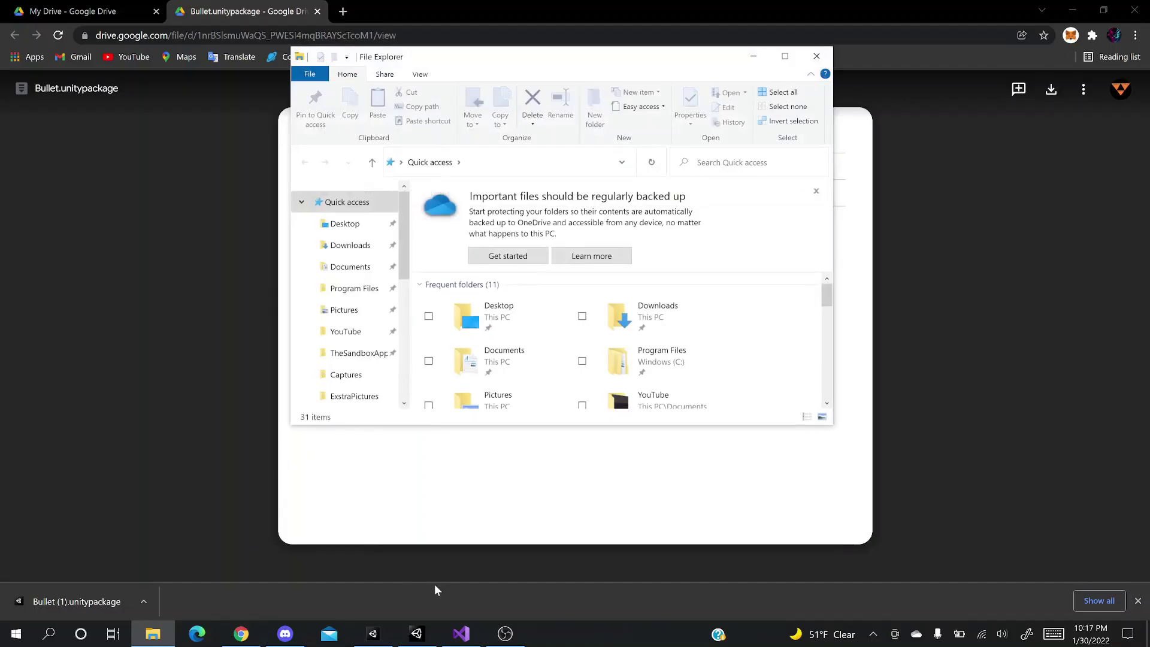
click(417, 633)
click(153, 633)
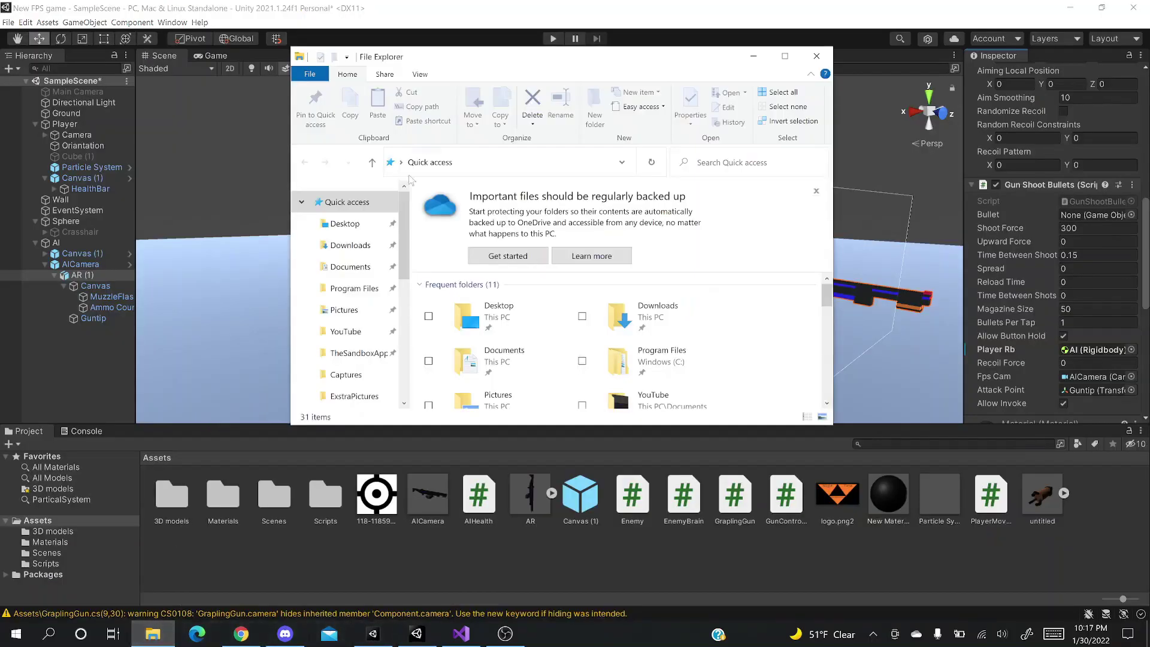
click(351, 246)
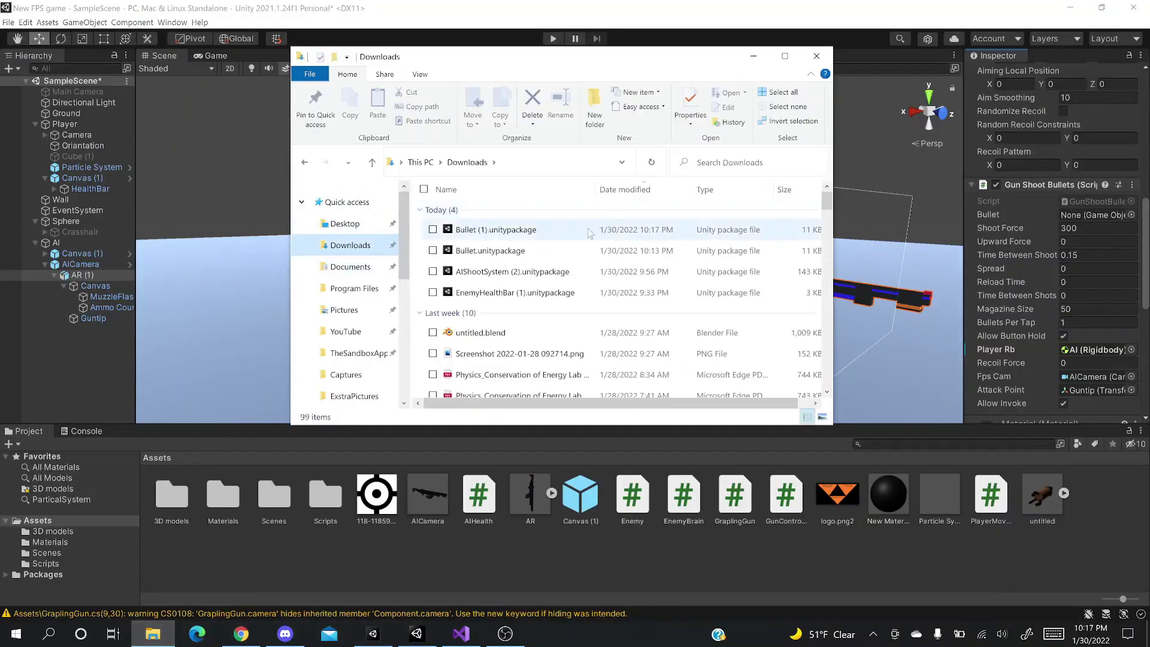
click(518, 231)
drag(518, 231, 333, 557)
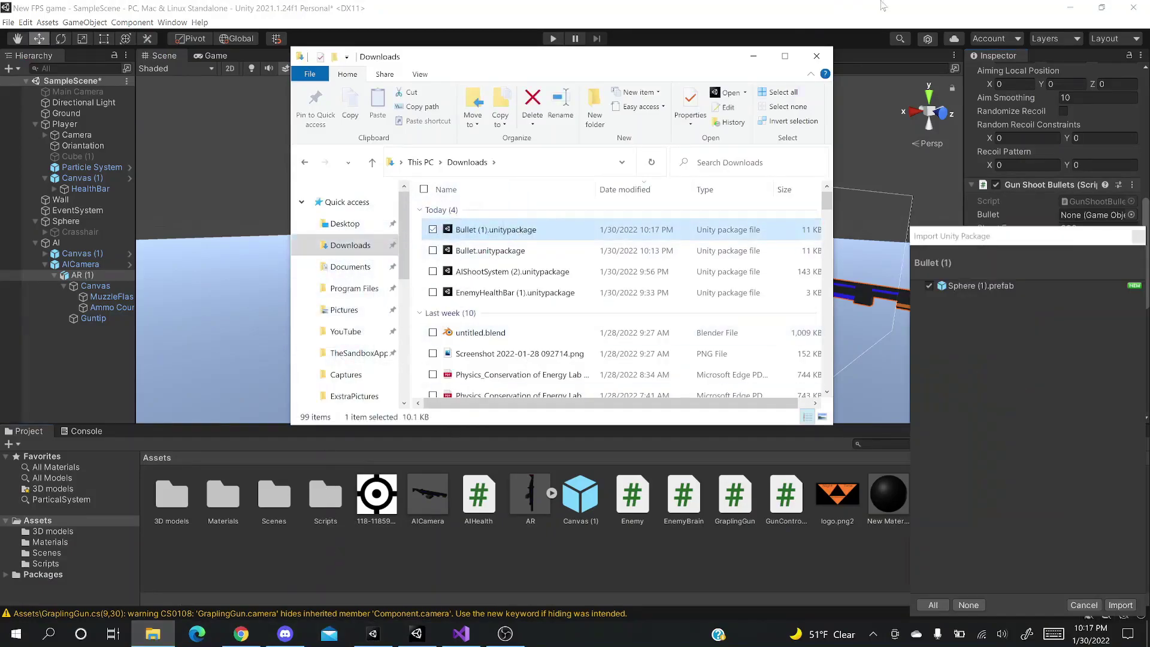
click(817, 56)
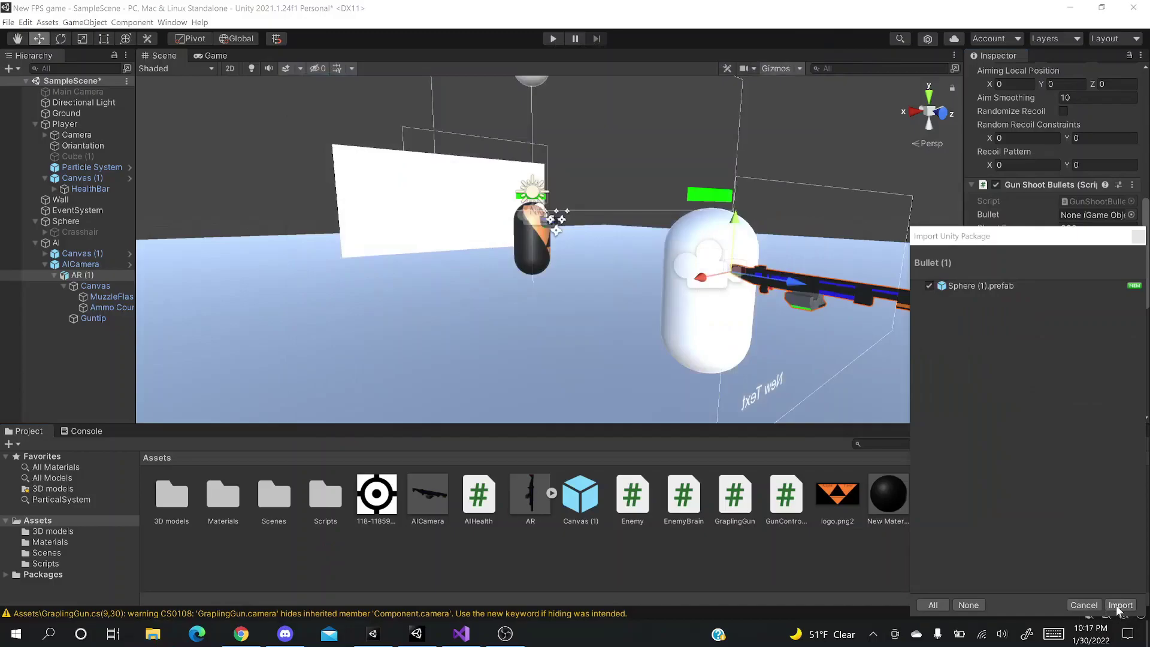
click(1119, 606)
- Place the Sphere (1) bullet prefab in the scene near the Player and lower it to about Y 1.08
click(1043, 503)
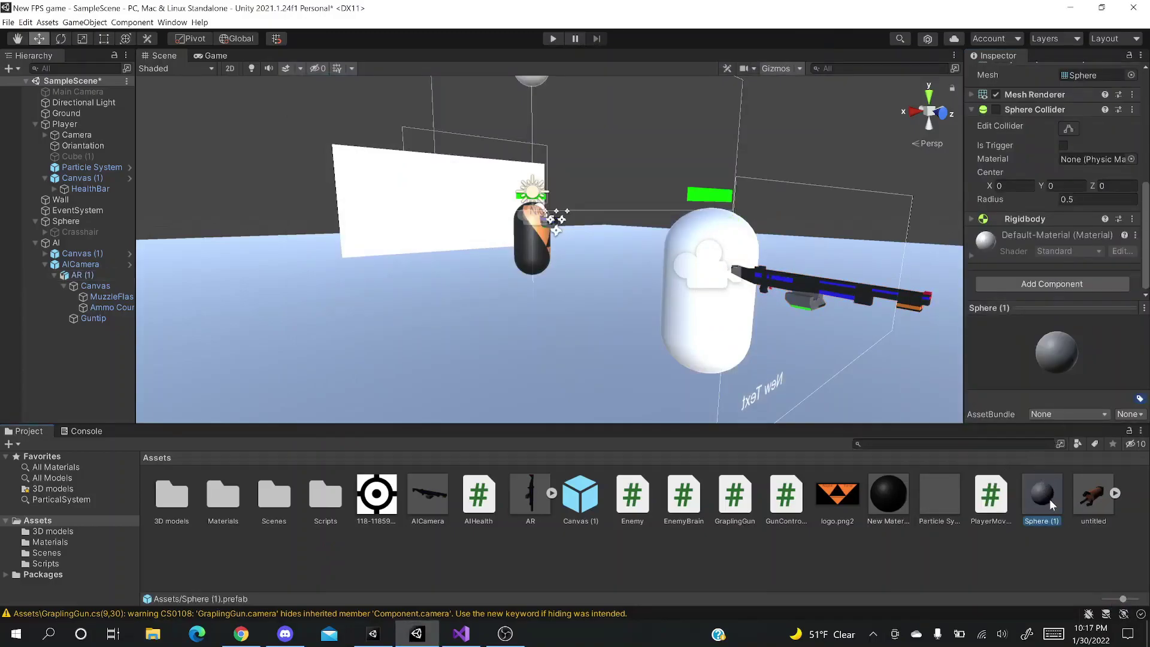
drag(1046, 496, 479, 220)
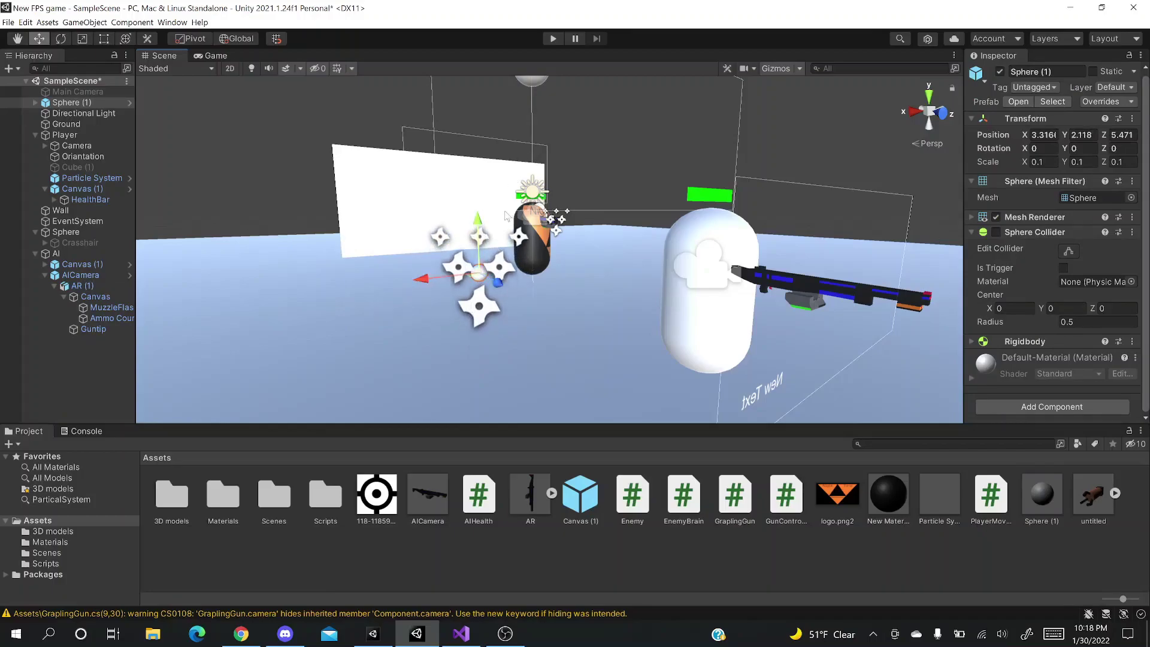
drag(480, 222, 469, 339)
drag(466, 365, 482, 384)
right_drag(483, 383, 615, 279)
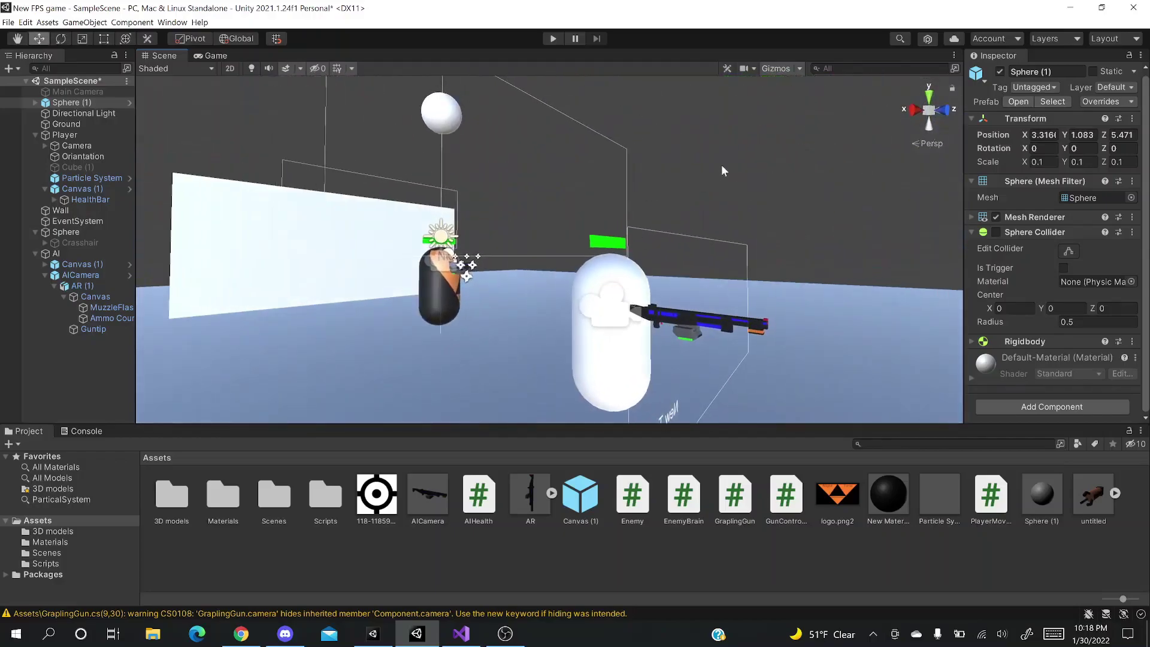
click(786, 263)
right_drag(786, 264, 898, 375)
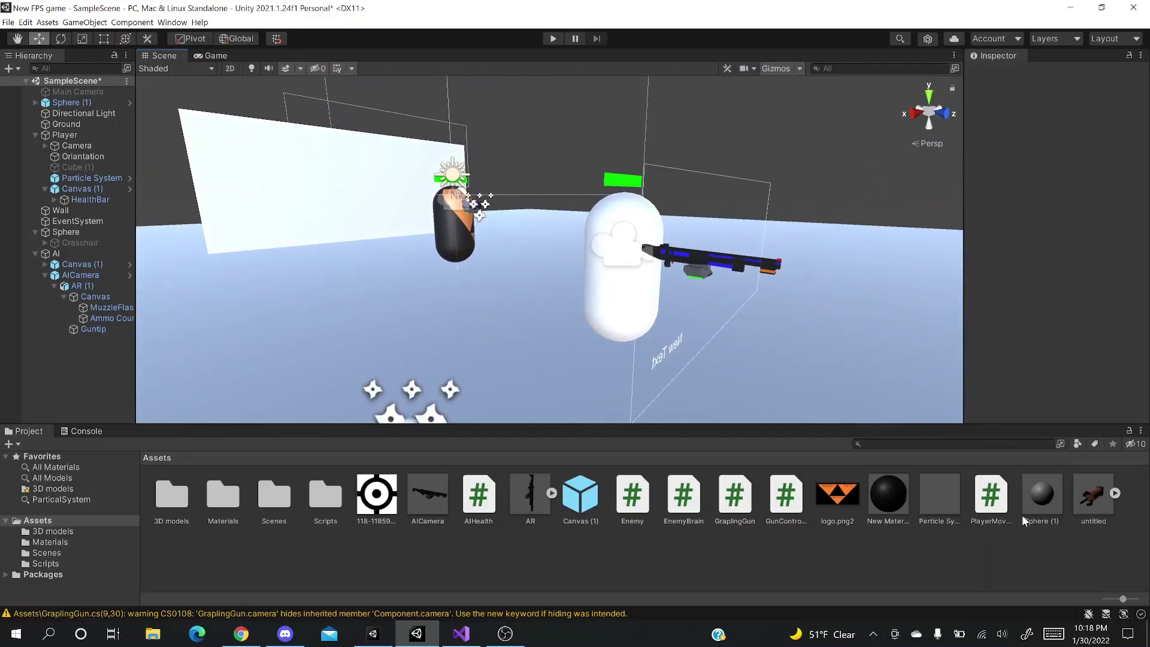
- Assign the Sphere (1) prefab from the assets as the Bullet of AR (1)'s Gun Shoot Bullets script
click(80, 287)
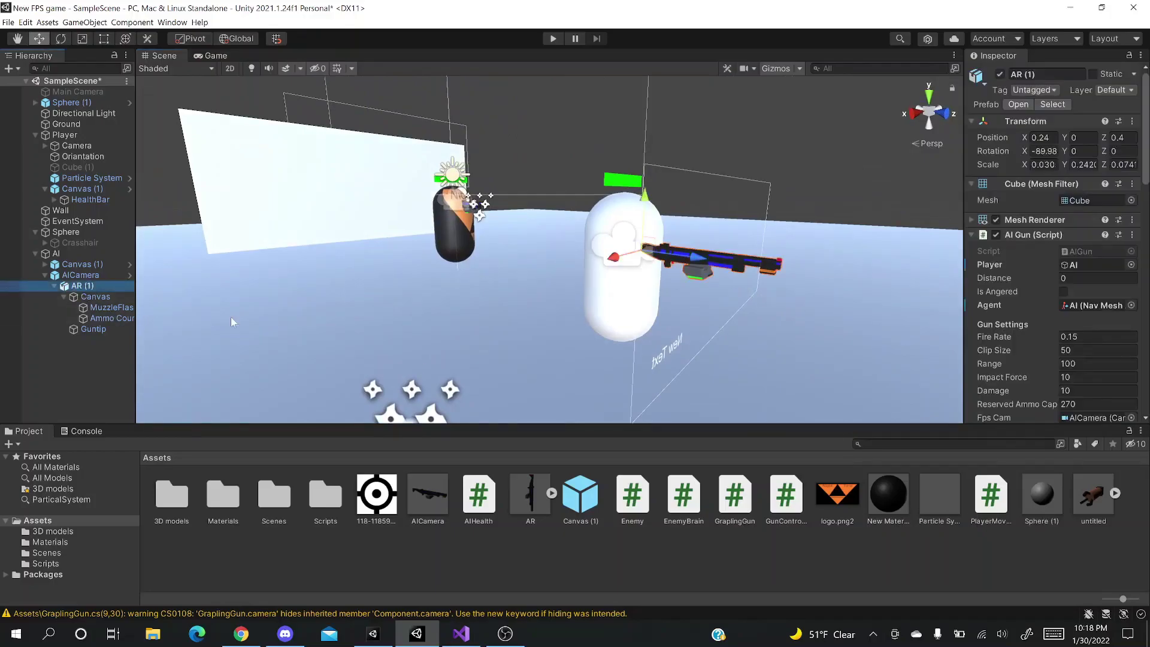
click(1041, 501)
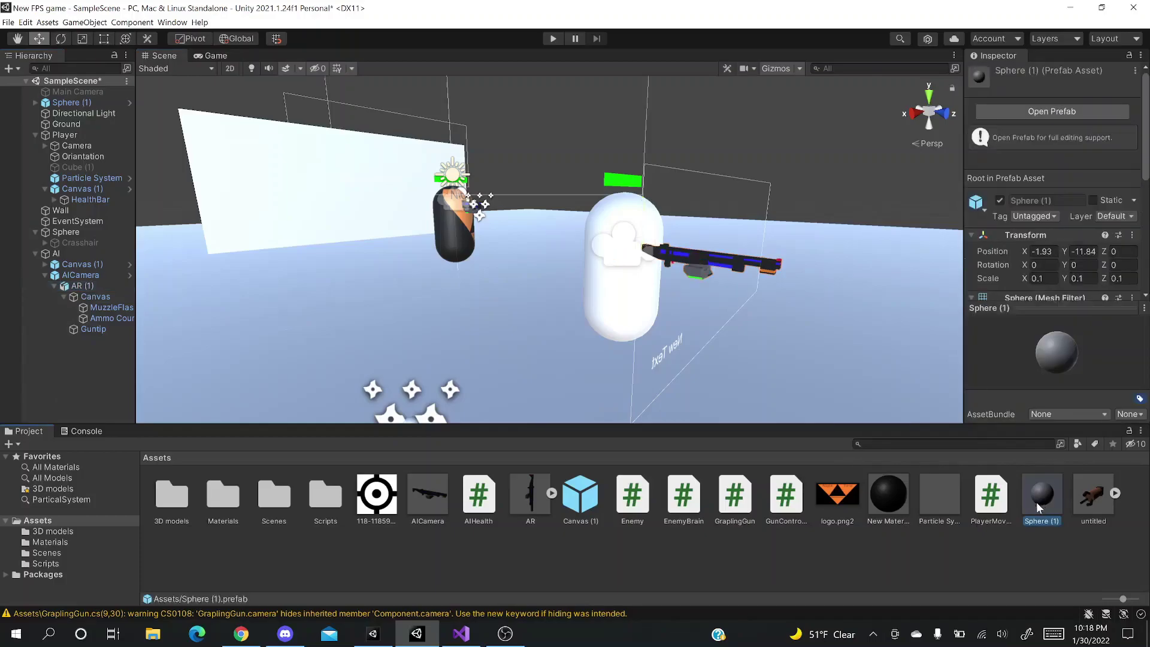
click(102, 287)
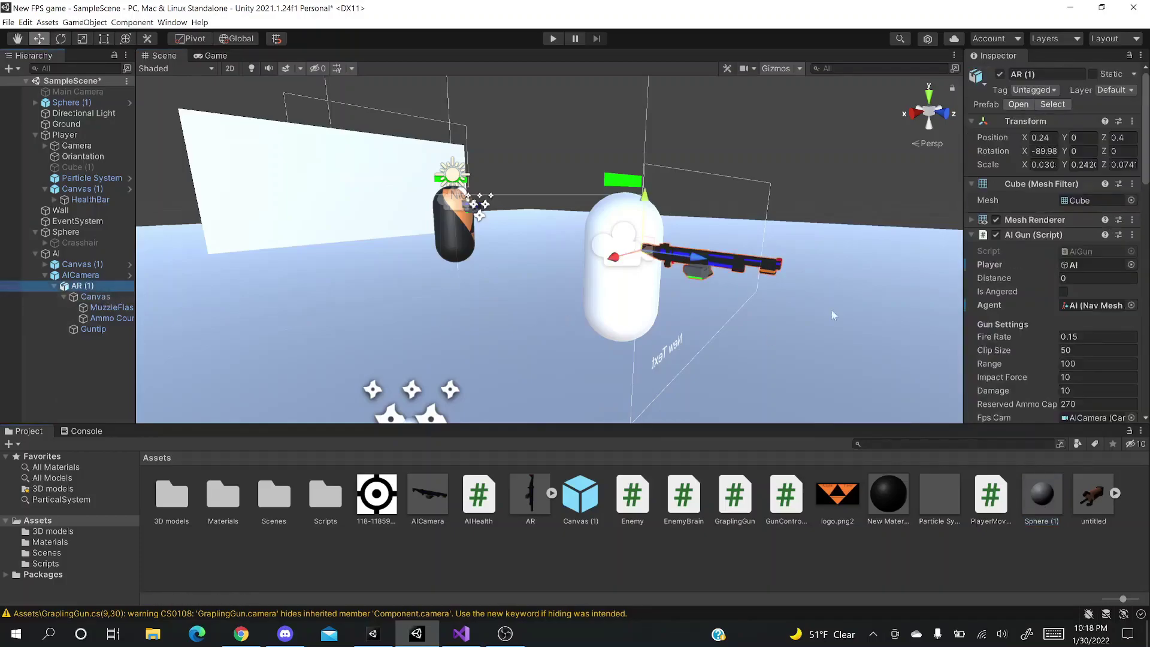
scroll(1080, 267, down, 5)
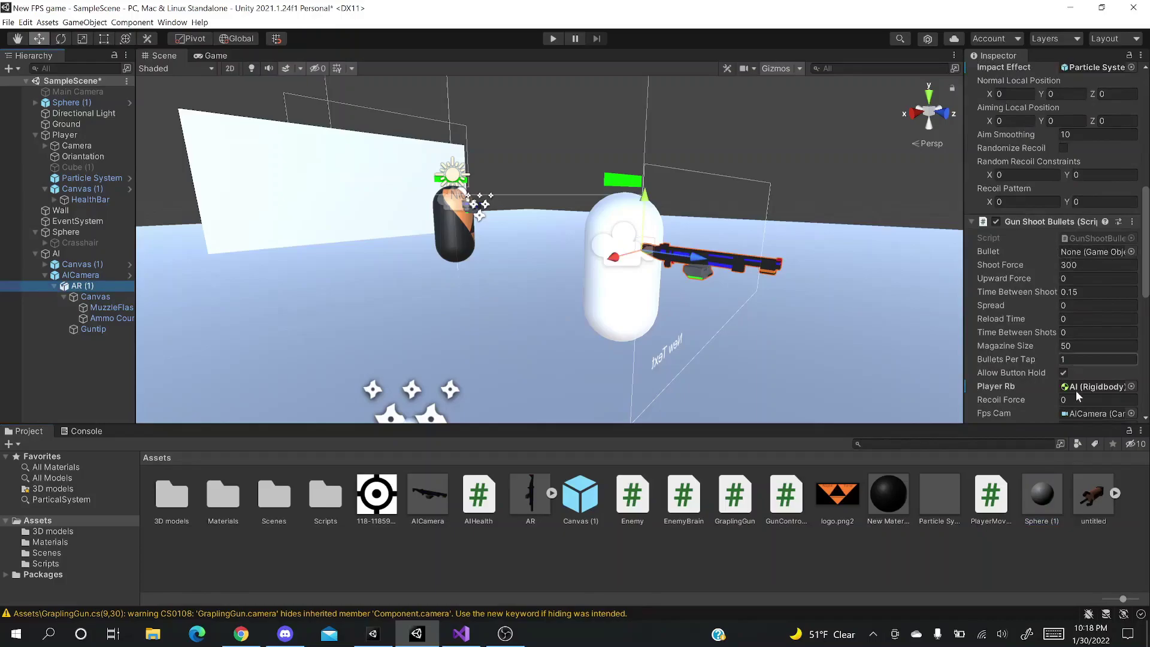
drag(1049, 502, 1093, 211)
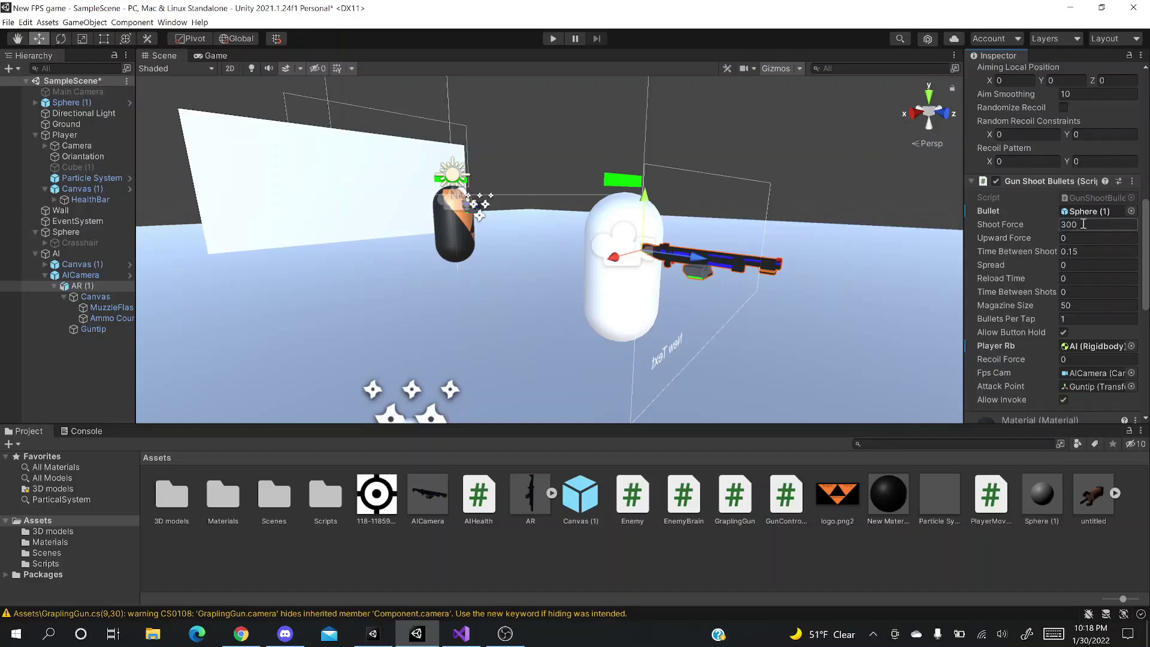
double_click(1075, 306)
key(BackSpace)
text(100000000000000)
key(Return)
scroll(1092, 297, down, 3)
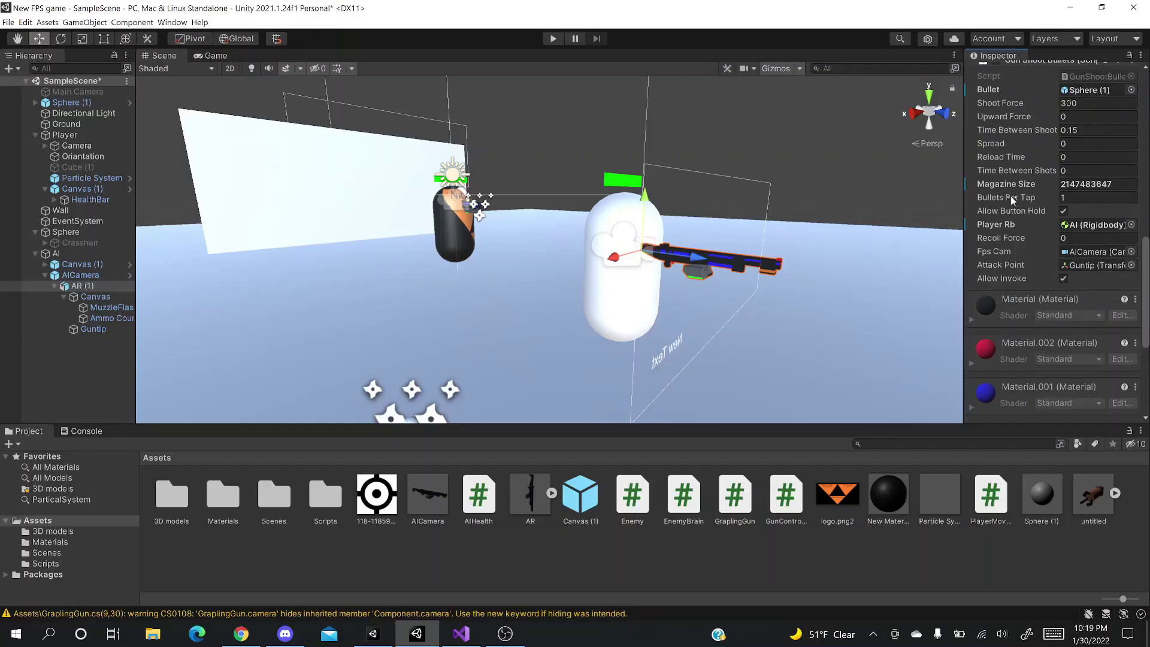
scroll(1047, 201, up, 3)
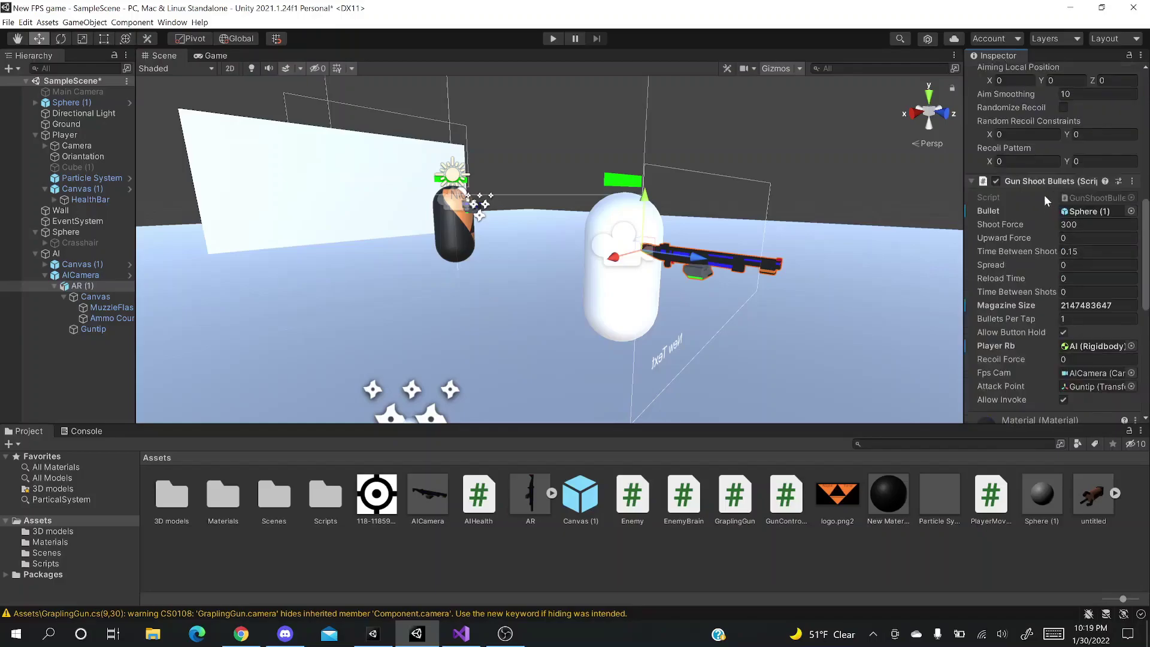
scroll(1072, 185, down, 3)
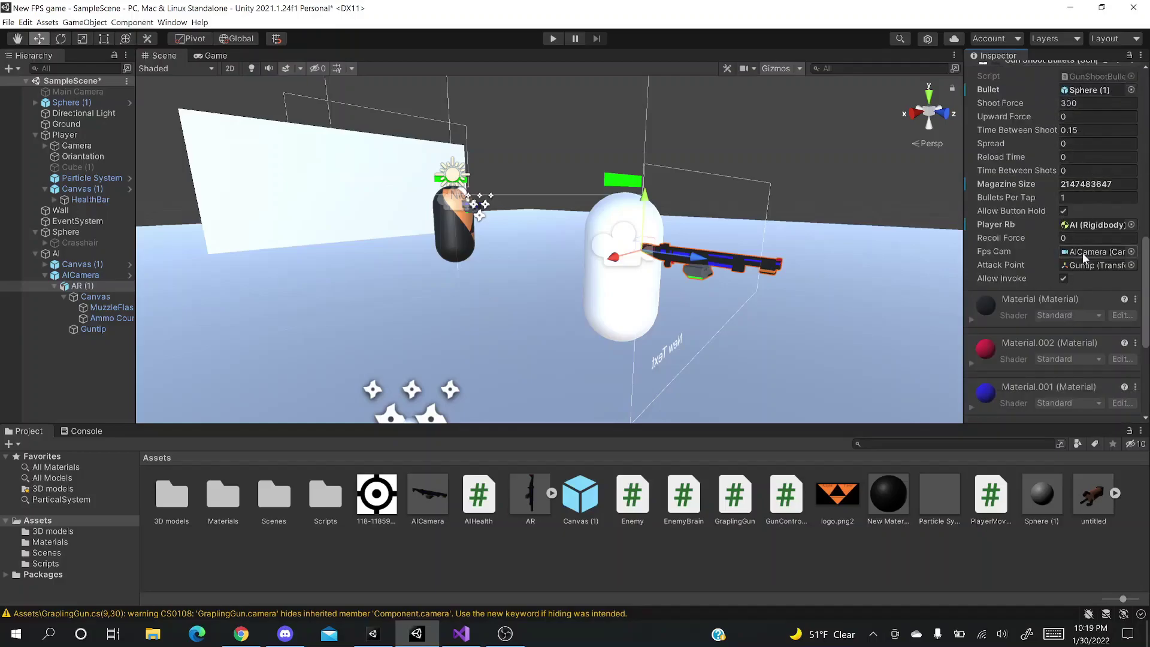
scroll(1084, 213, up, 3)
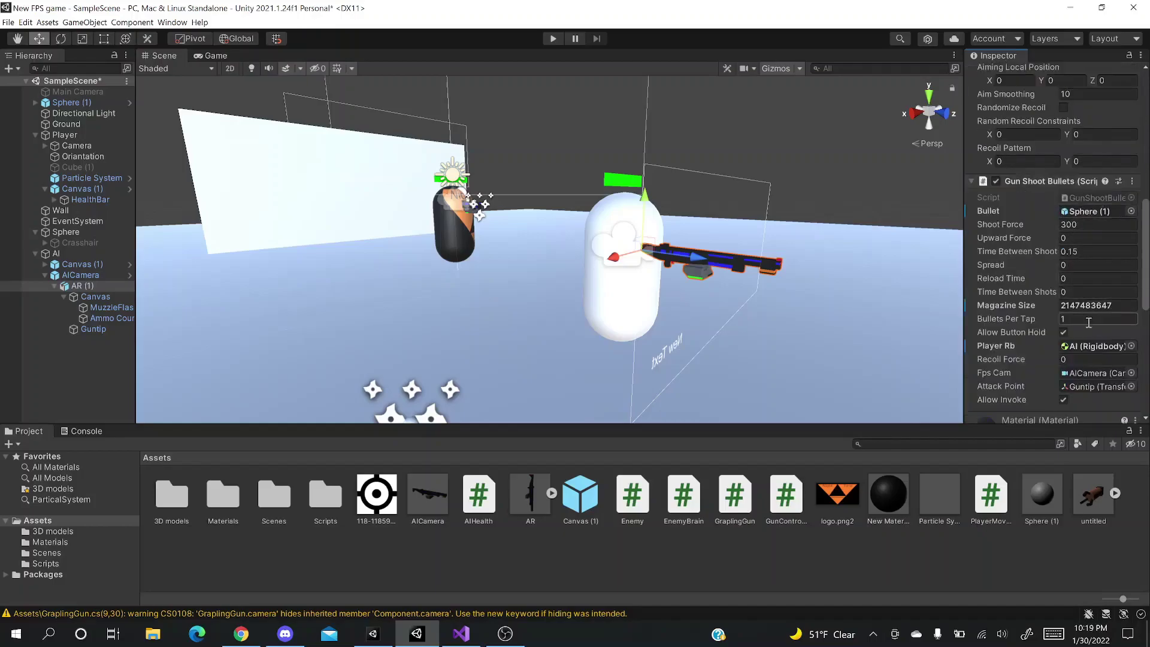
- Collapse the AI Gun and Gun Shoot Bullets components of AR (1)
click(1101, 308)
scroll(1056, 328, down, 3)
scroll(1066, 308, up, 8)
scroll(1083, 286, up, 5)
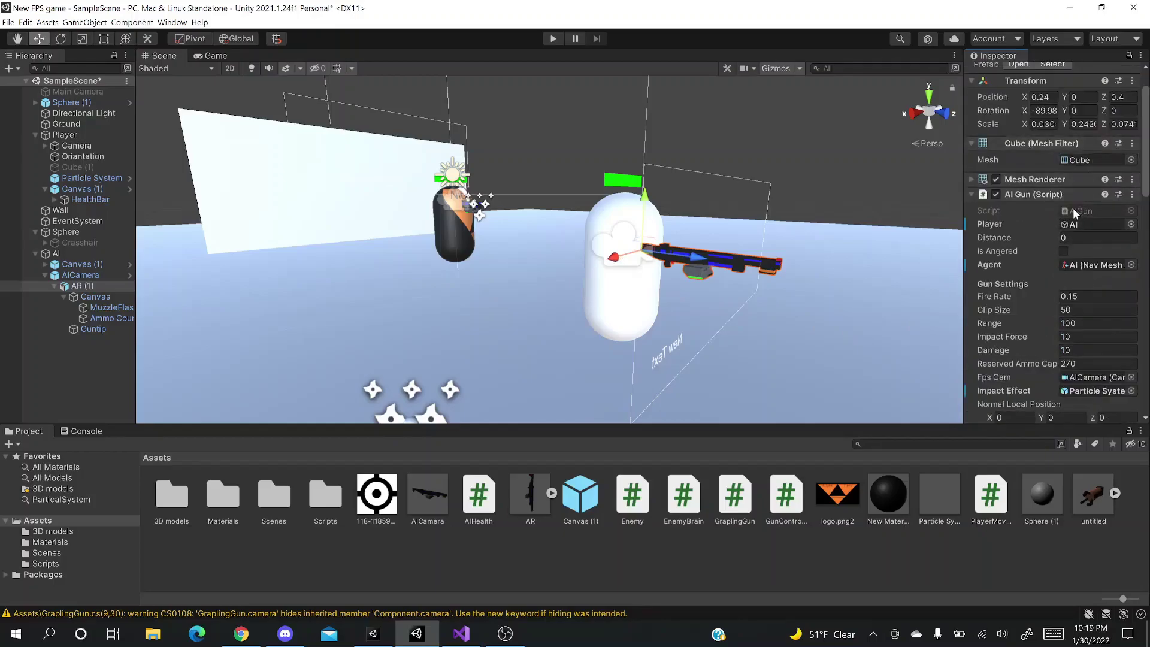
click(971, 195)
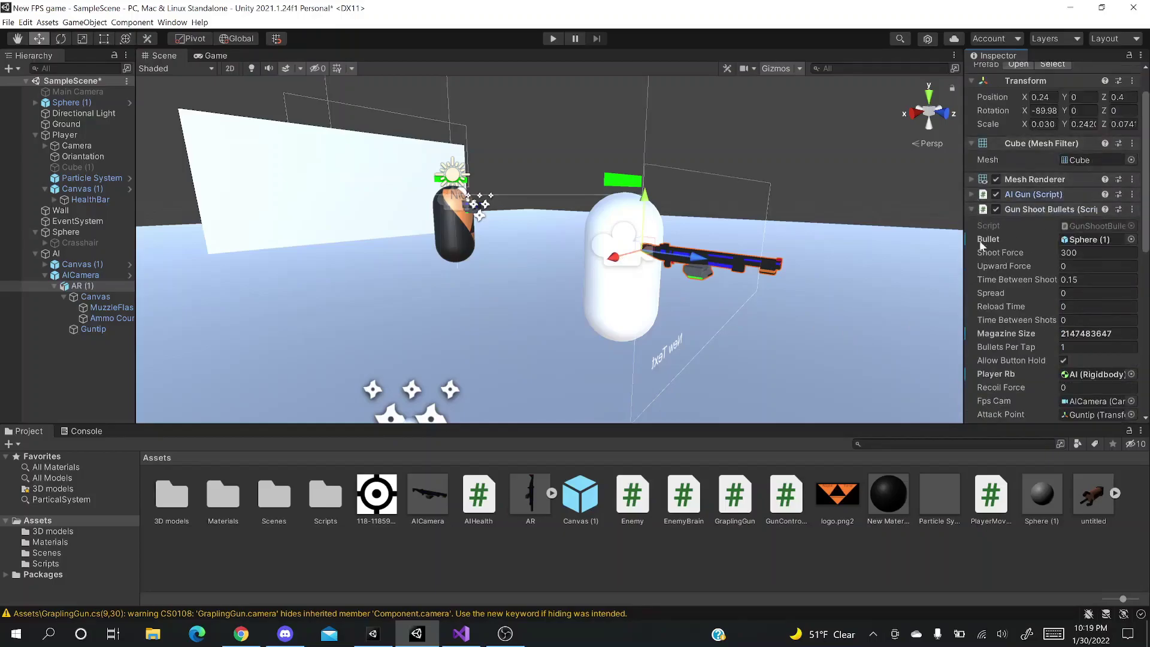
click(970, 209)
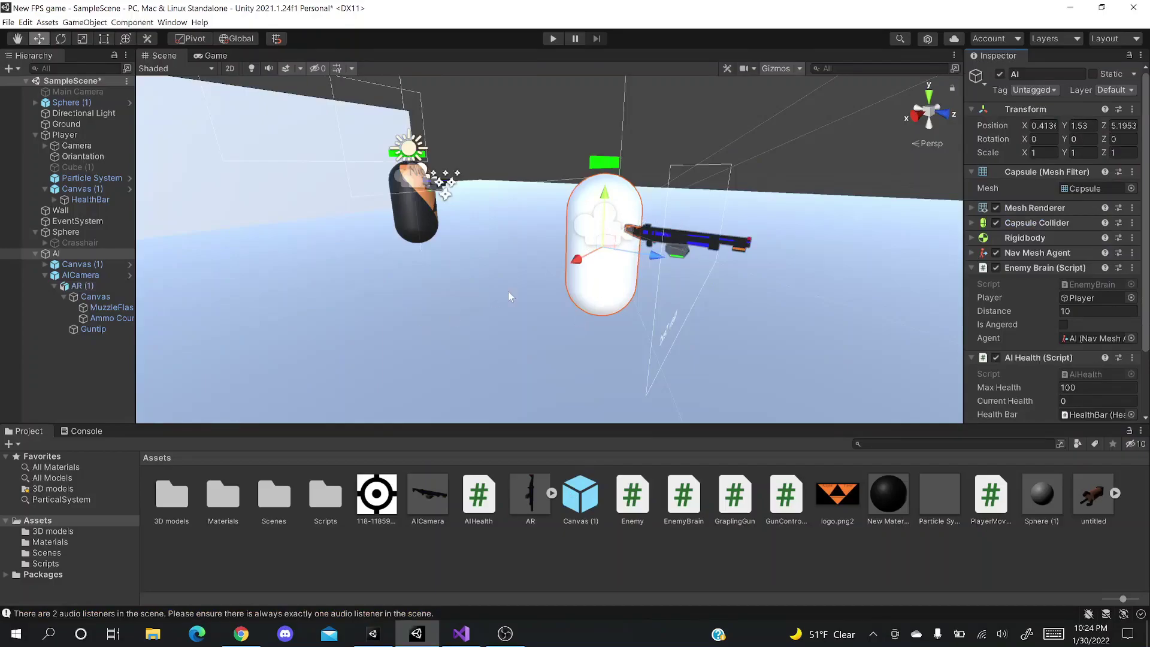
- Select the Ground, open the AI Navigation bake settings and try to bake the NavMesh
click(244, 336)
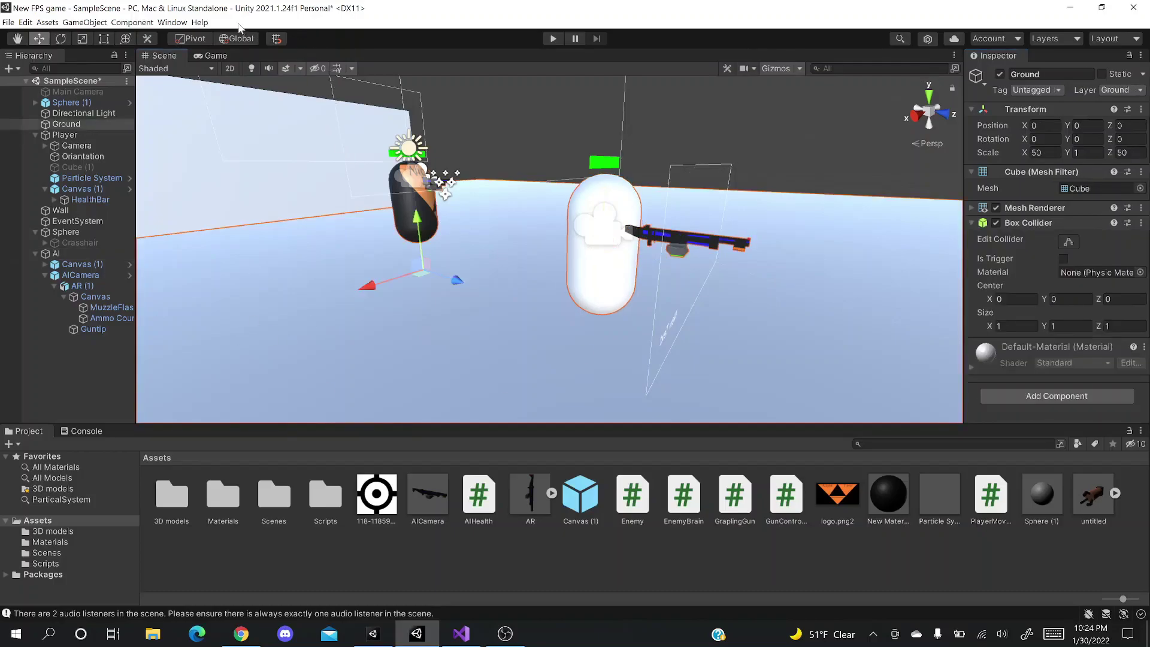
click(174, 22)
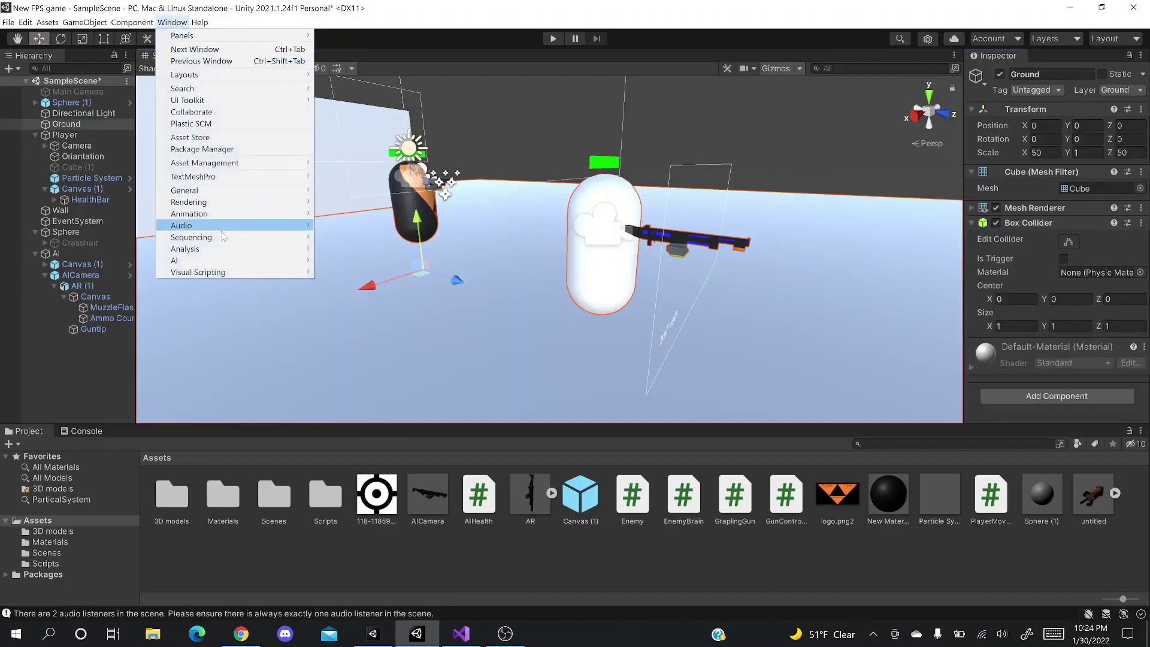
mouse_move(223, 264)
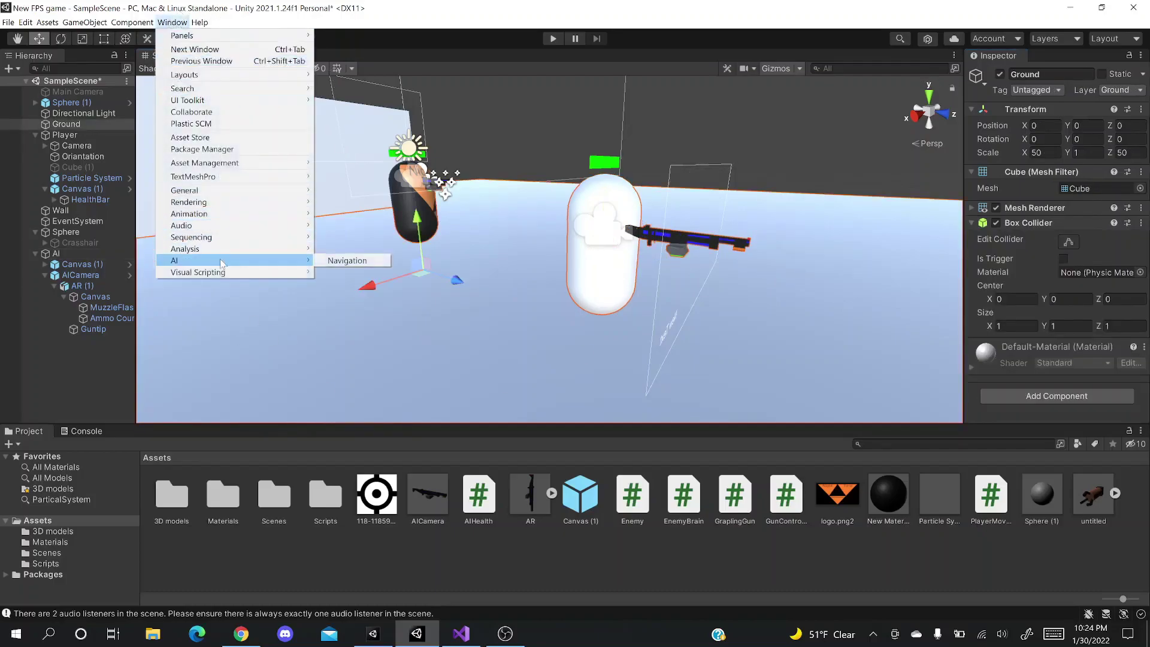
click(350, 261)
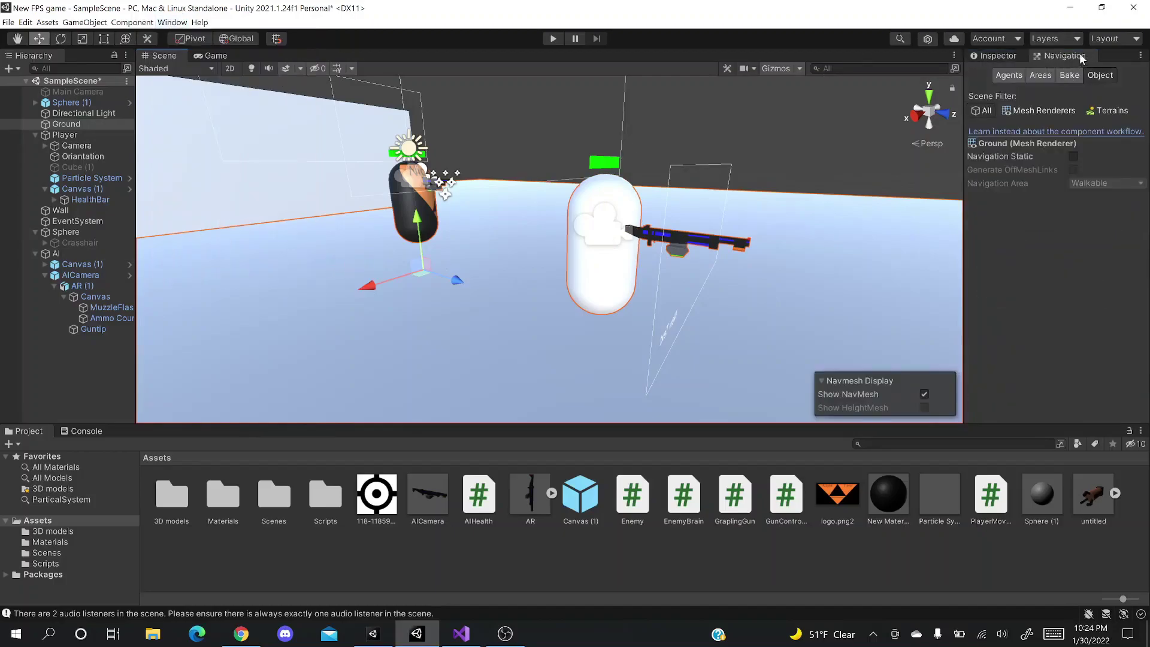
click(1069, 76)
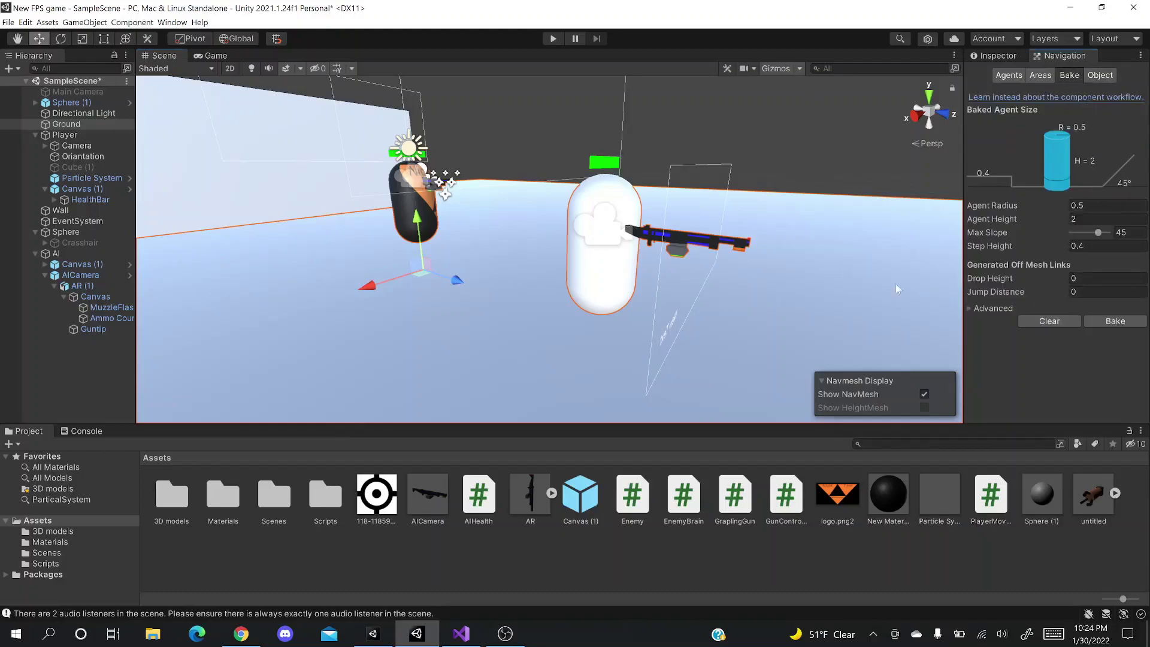
alt+scroll(840, 286, down, 10)
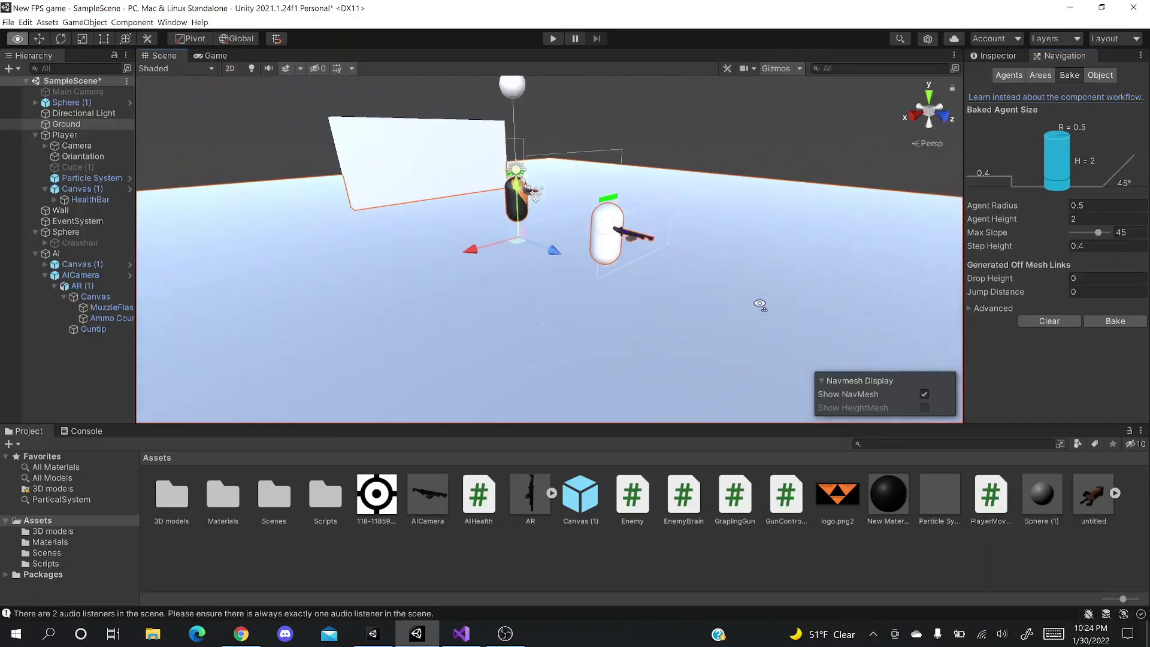
alt+drag(663, 329, 809, 314)
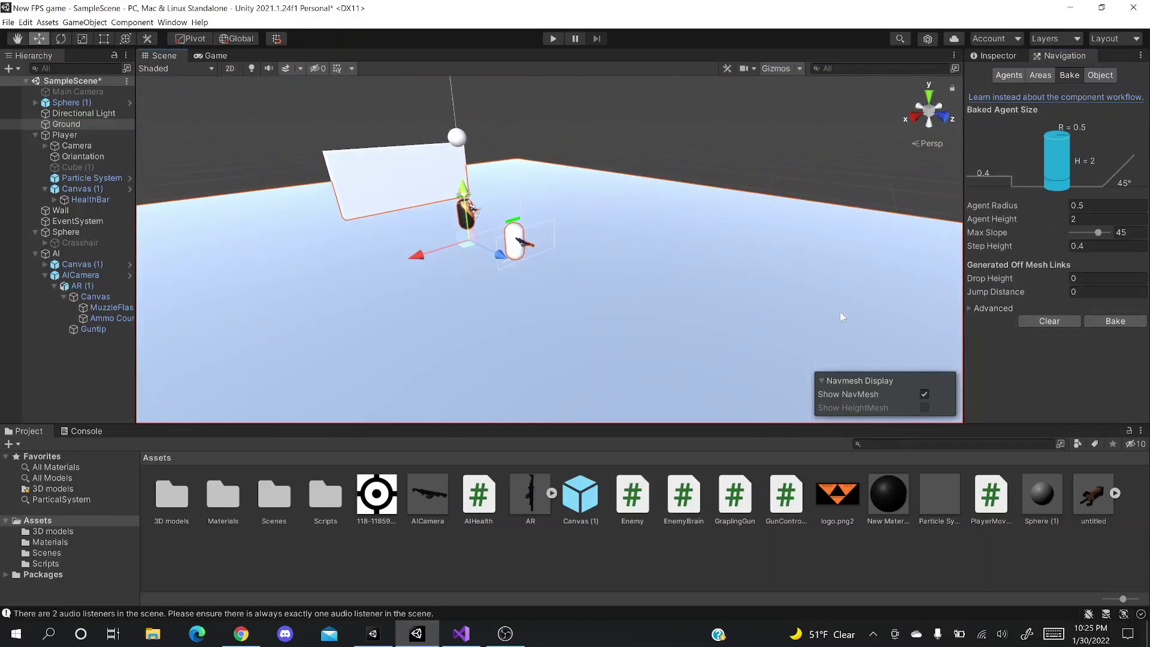
click(1102, 318)
- Mark the Ground as Static and bake the NavMesh with an agent radius of 0.5 and height of 2
click(999, 56)
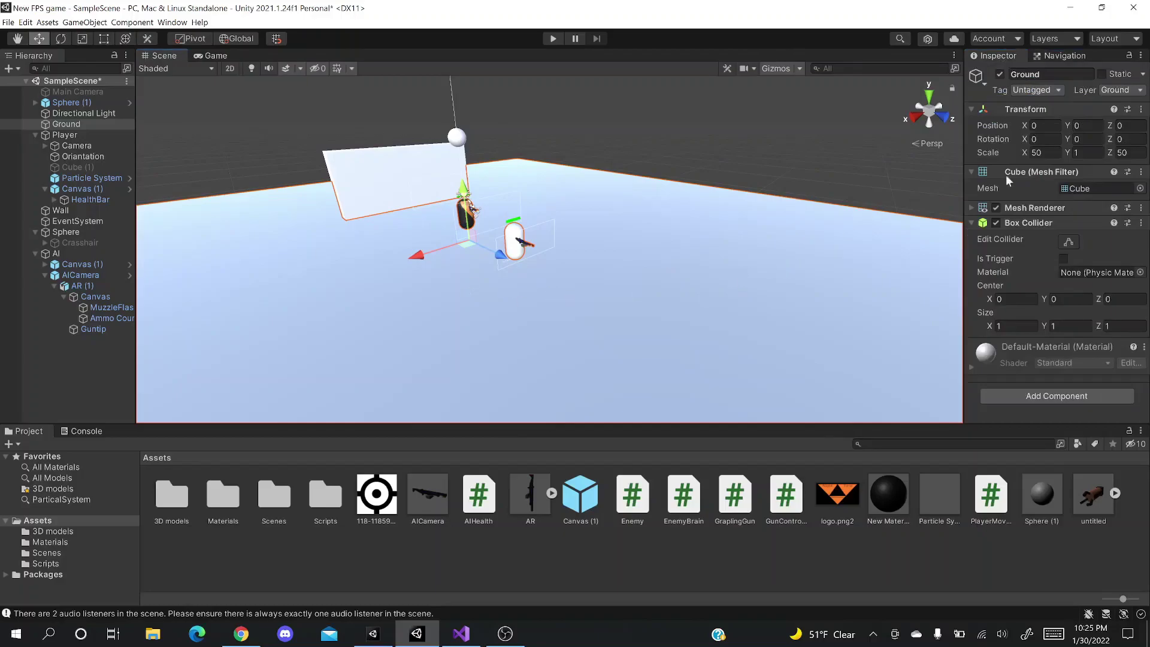
click(1102, 73)
click(1058, 55)
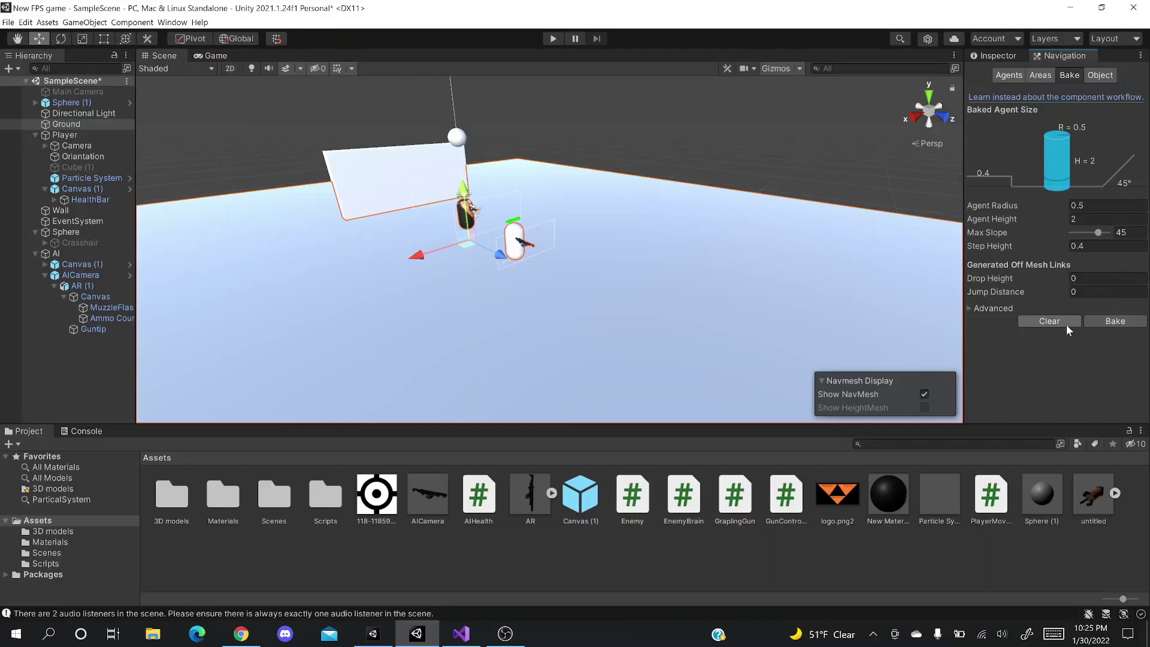
click(1124, 325)
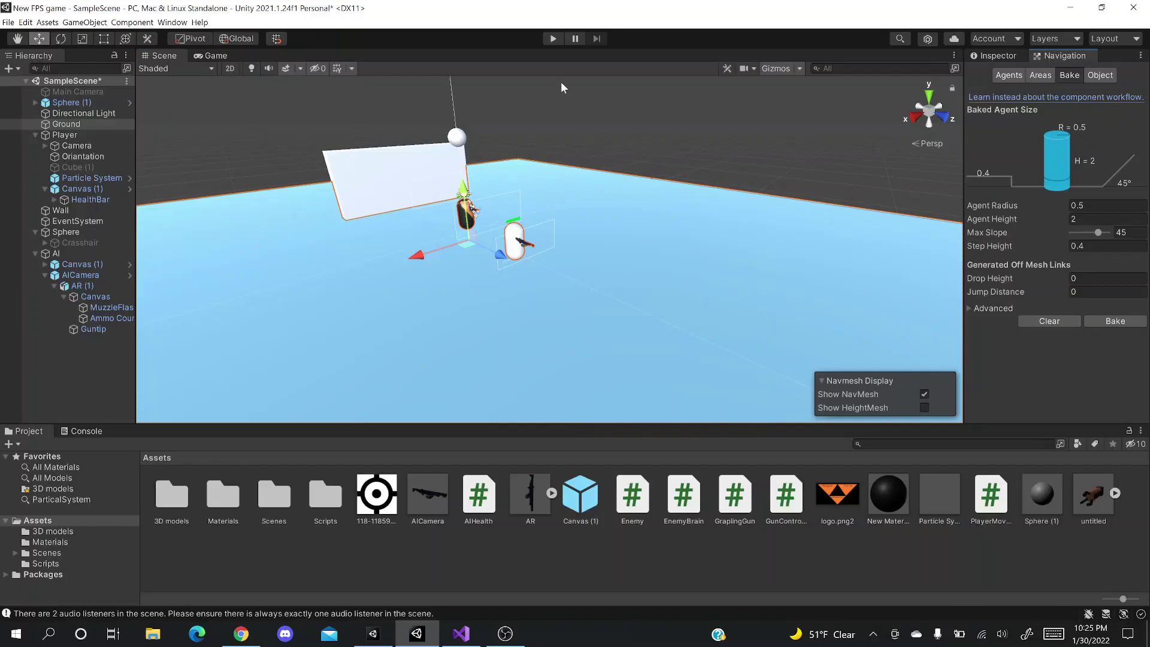
- Expand the AI object's Rigidbody component and examine its Constraints
click(94, 255)
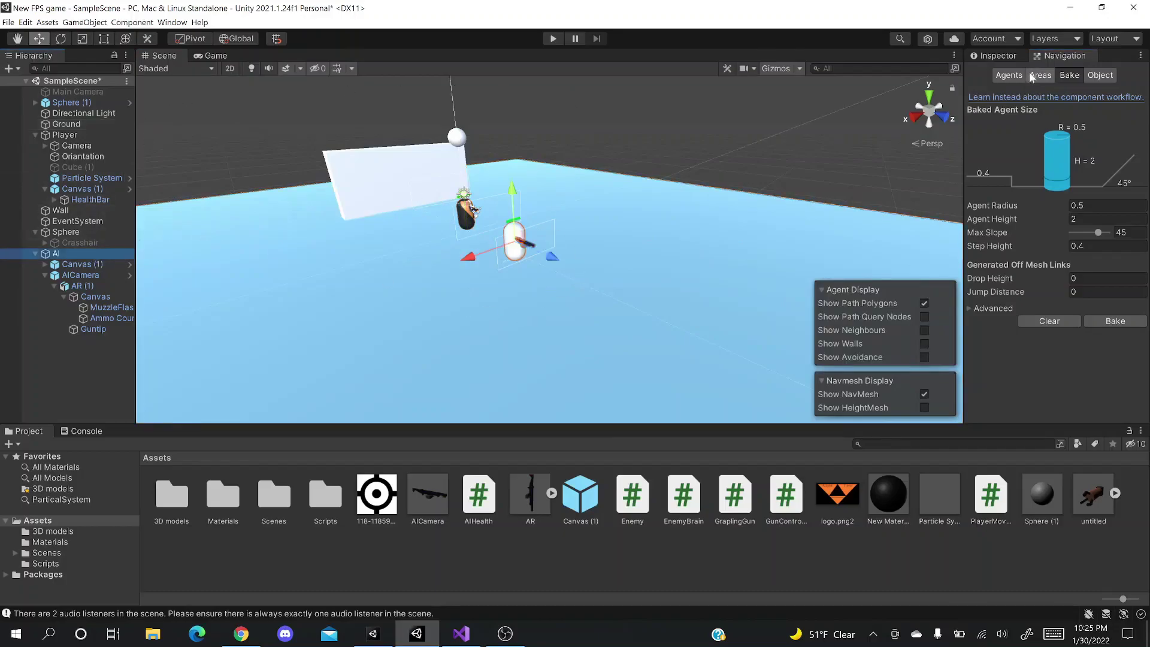
click(1007, 55)
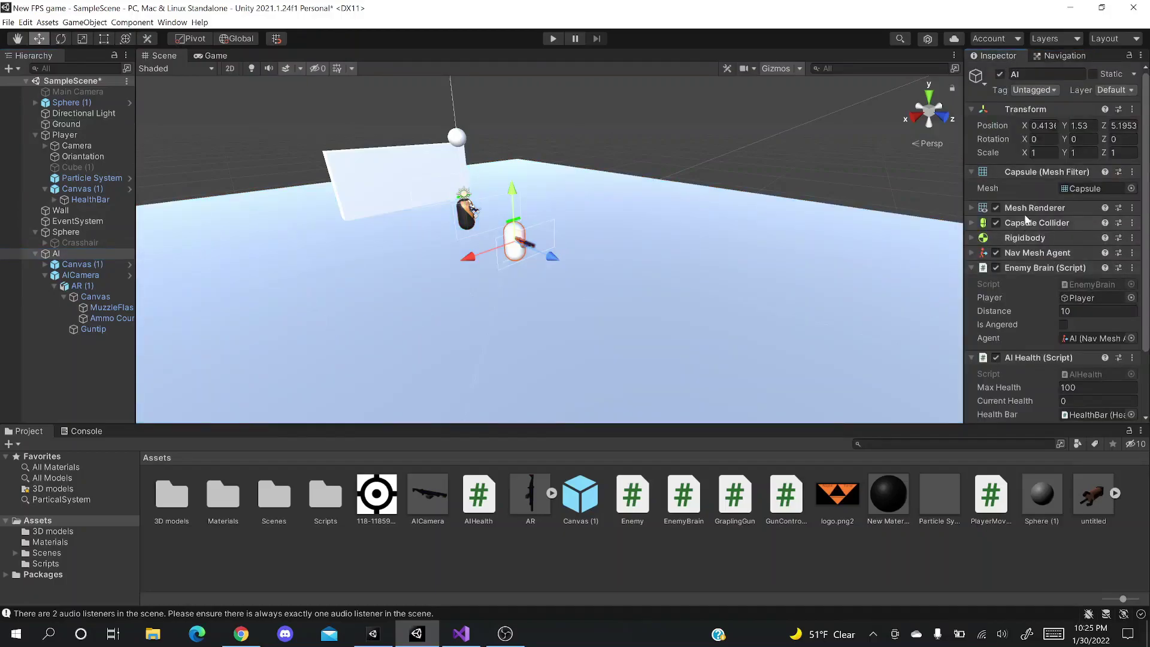
click(975, 239)
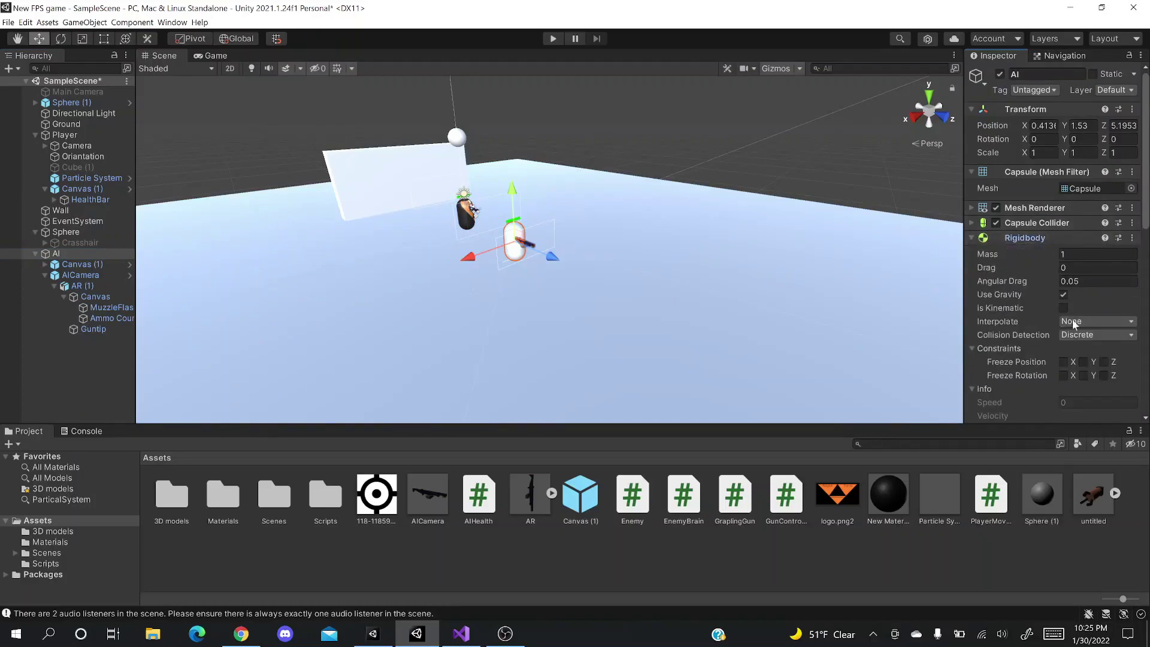
click(972, 345)
click(972, 349)
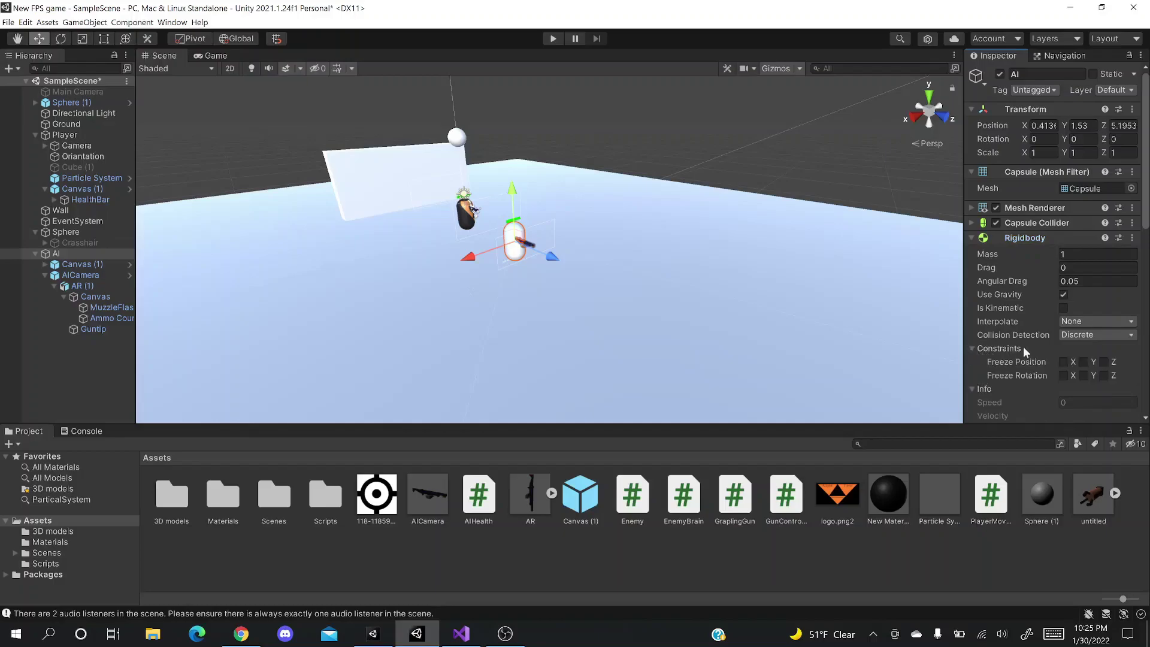
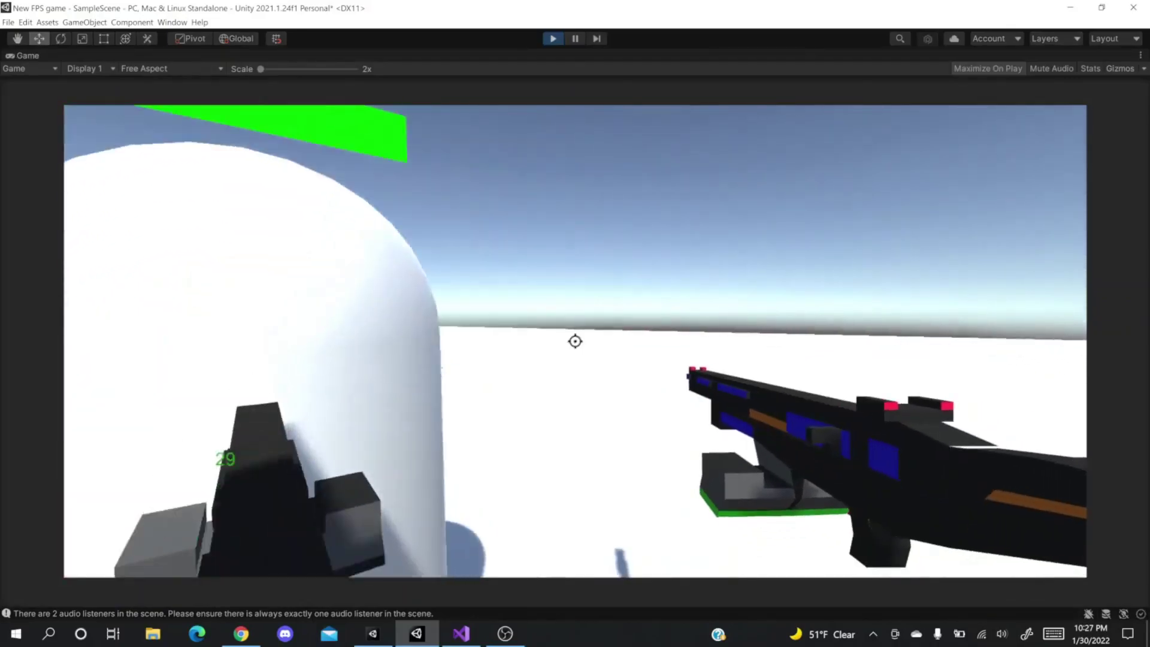
- Test the game in play mode by firing the Player's gun repeatedly until its magazine is empty
click(383, 263)
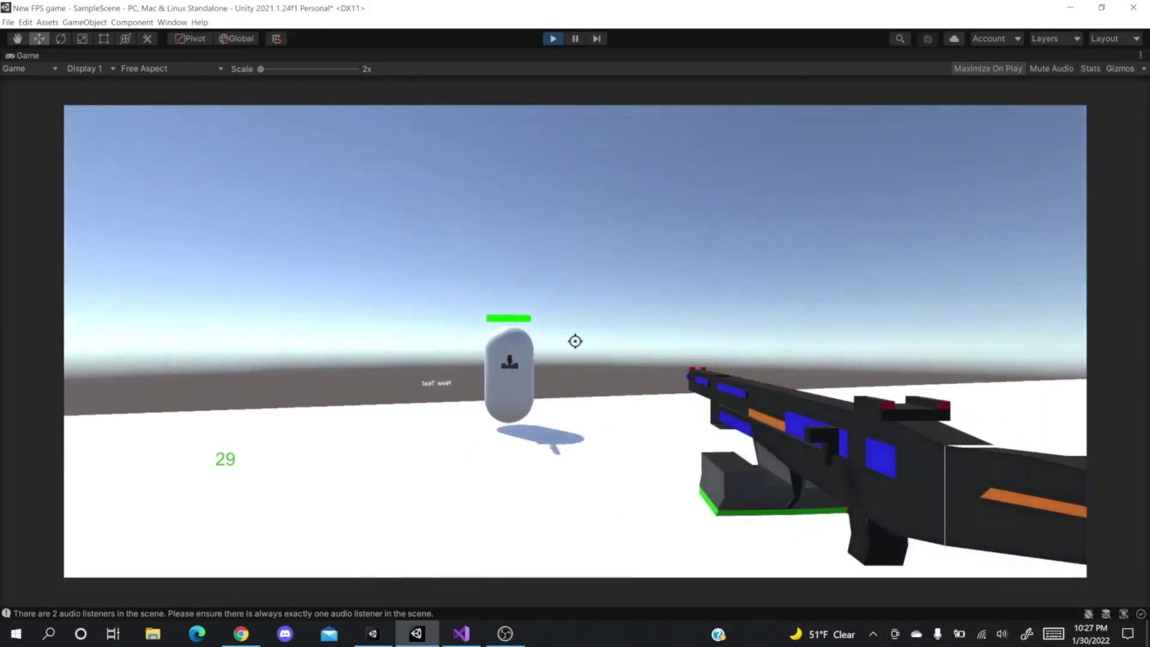
click(575, 340)
click(575, 341)
click(576, 341)
click(575, 341)
click(575, 341)
click(575, 341)
click(575, 341)
click(575, 341)
click(576, 341)
click(575, 341)
click(575, 341)
click(575, 341)
click(575, 341)
click(575, 341)
click(575, 341)
click(575, 341)
click(576, 341)
click(576, 340)
click(575, 341)
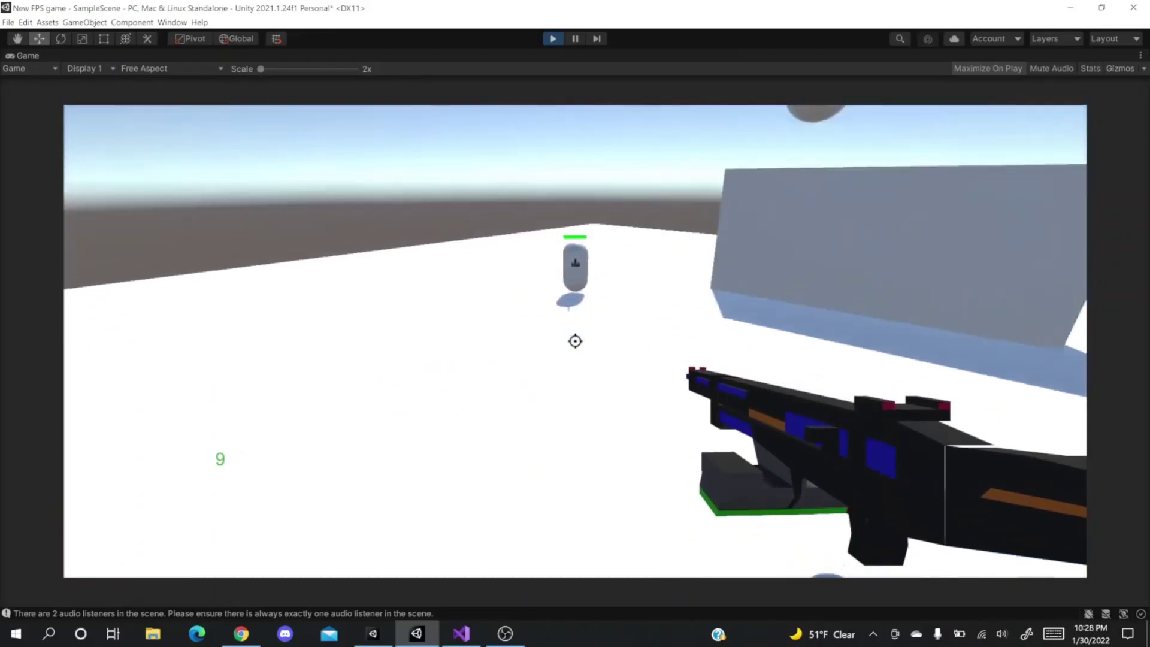
click(575, 341)
click(575, 341)
click(575, 341)
click(575, 341)
click(575, 341)
click(576, 341)
click(575, 341)
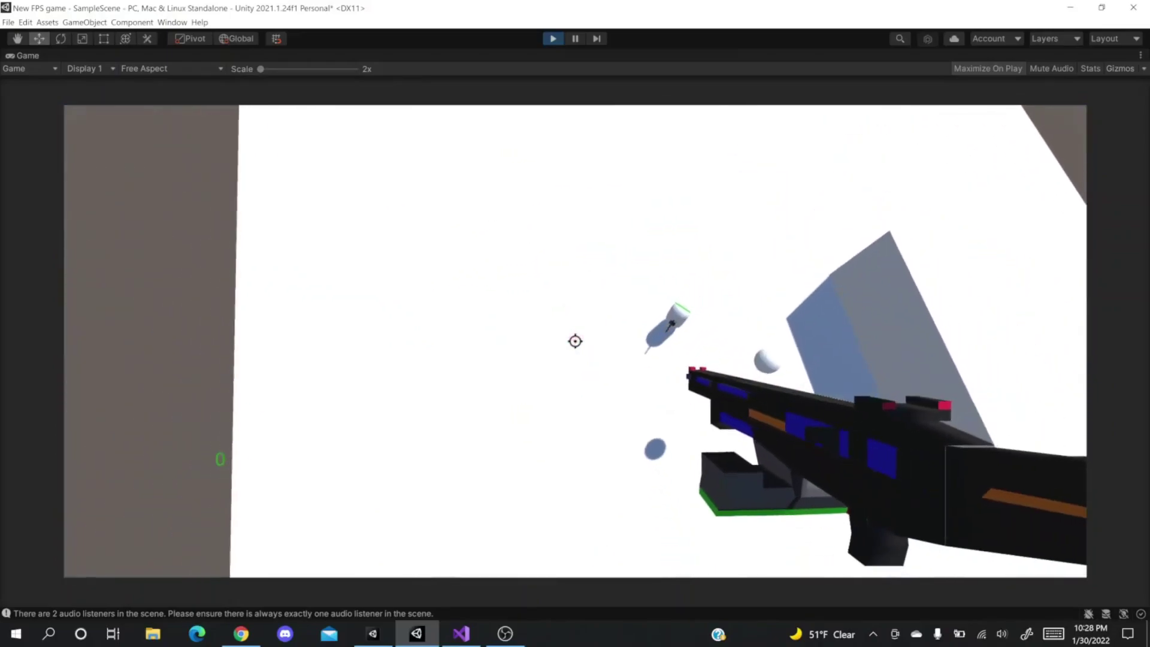
click(575, 340)
click(576, 341)
- Back the Player away from the AI enemy to test its chasing behaviour and stop play mode
key(s)
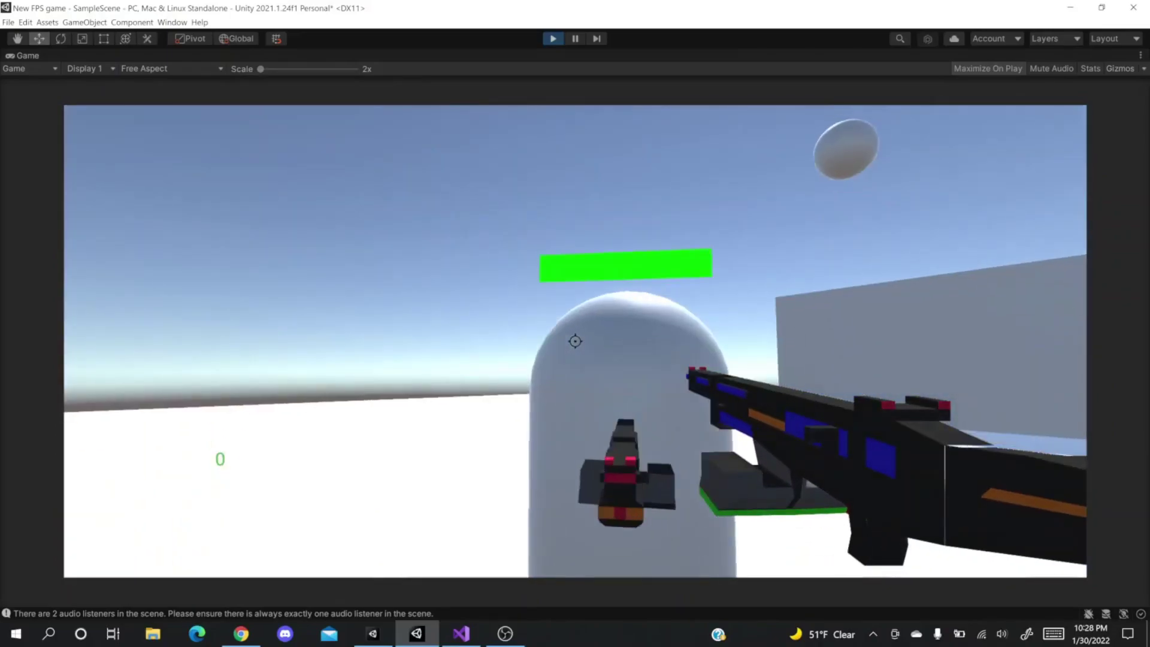
key(s)
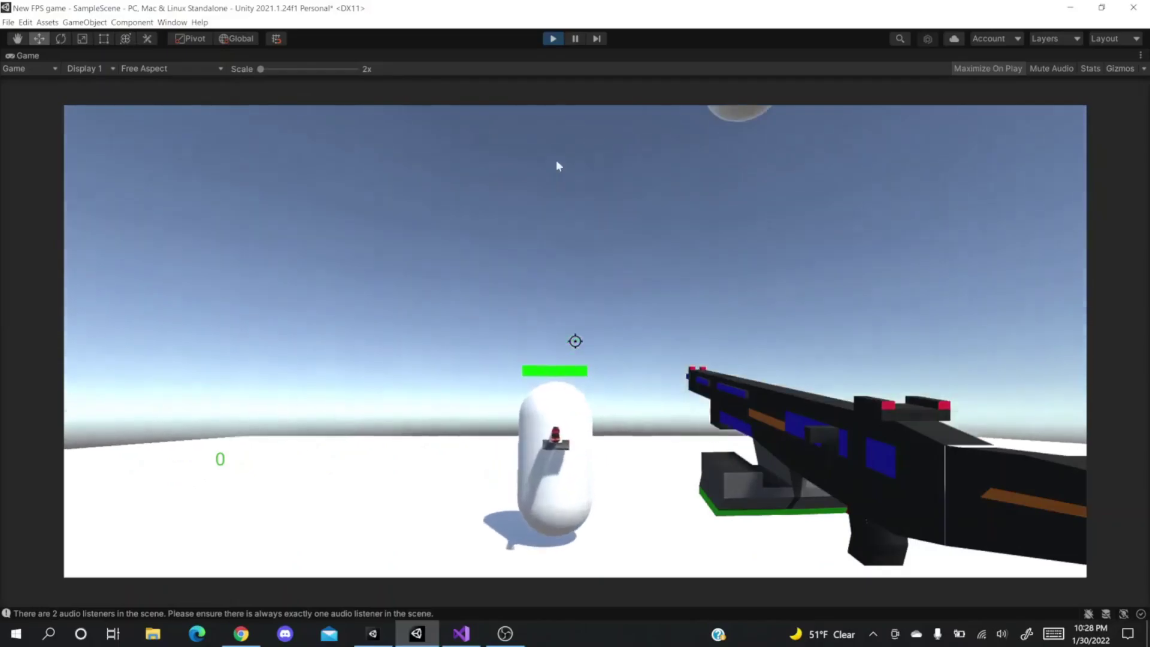
key(ctrl+p)
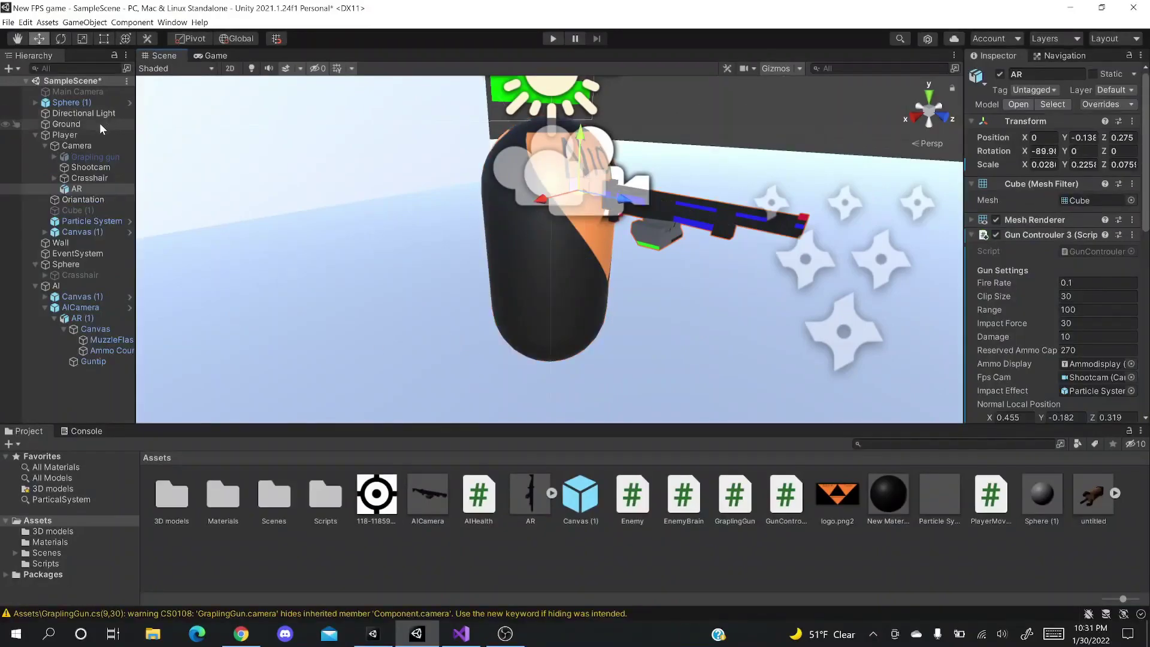
- Open the Gun Controuler 3 script of the Player's AR and go to its RayCastForEnemy method
click(87, 134)
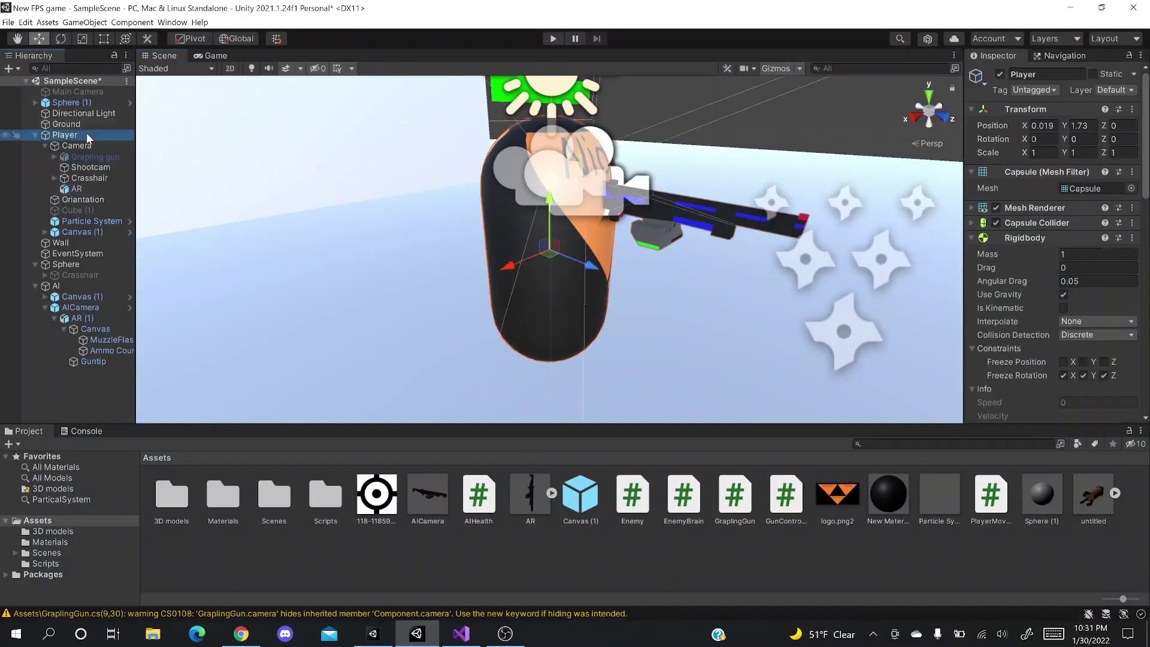
click(33, 134)
click(33, 135)
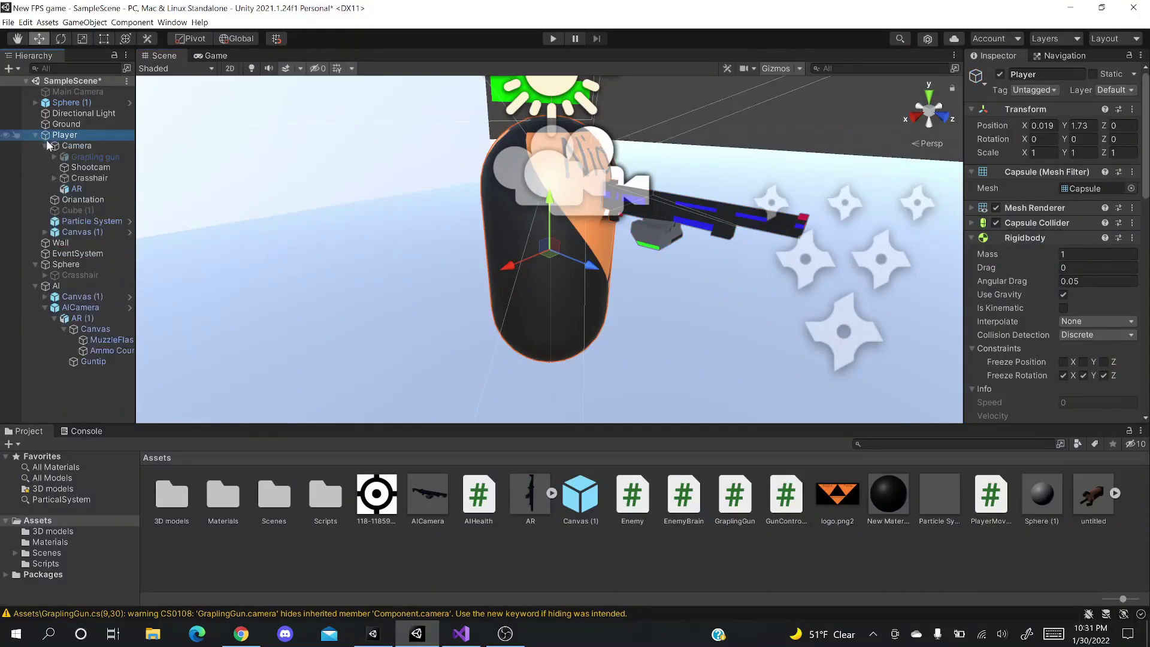
click(76, 189)
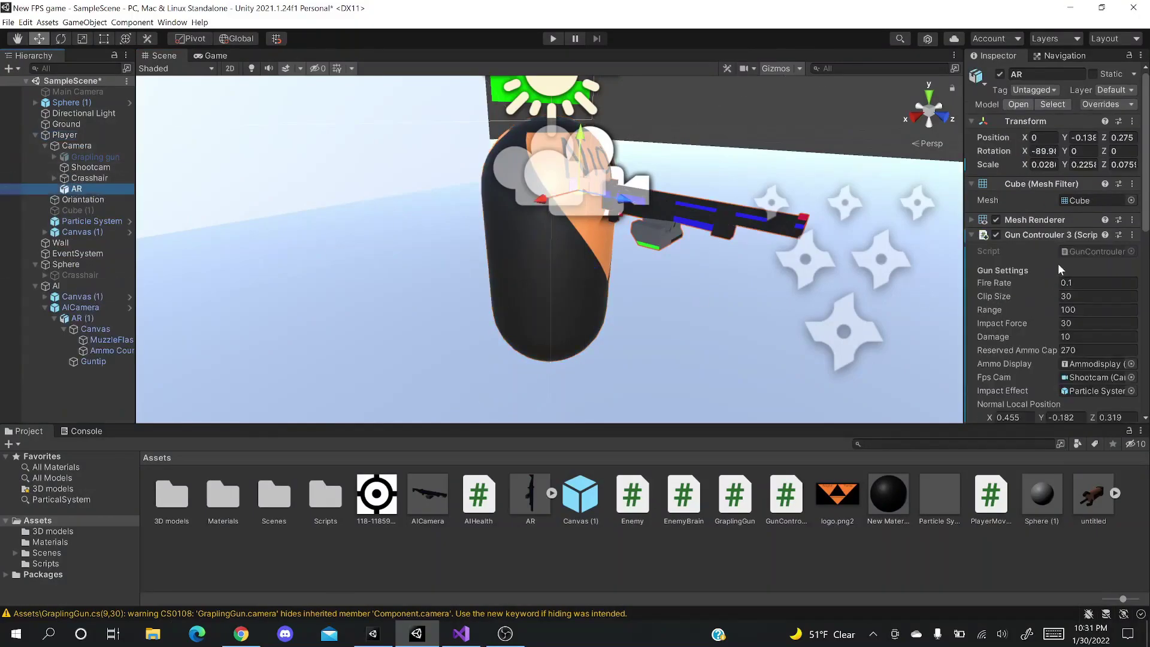
double_click(1081, 253)
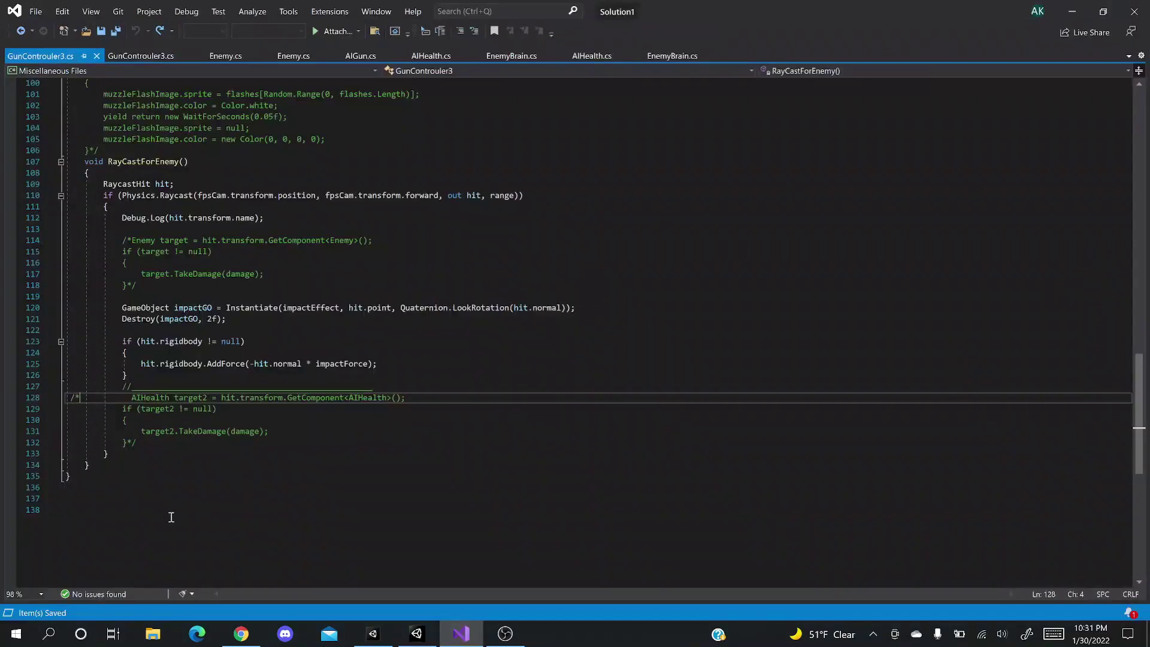
scroll(273, 174, up, 20)
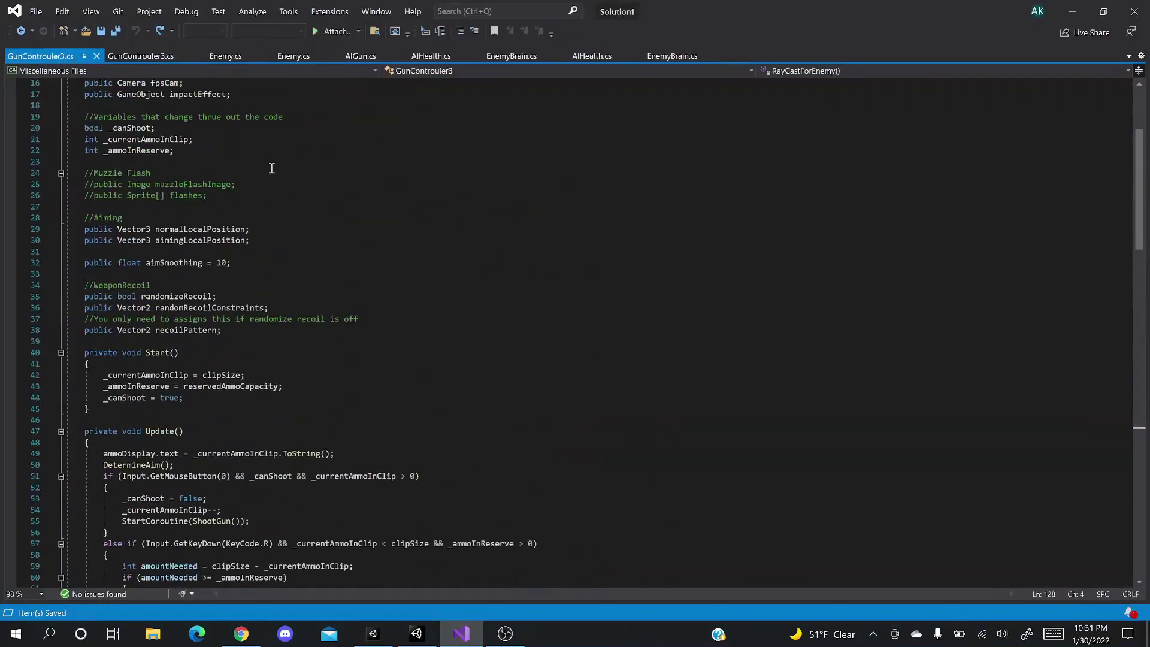
scroll(286, 211, down, 20)
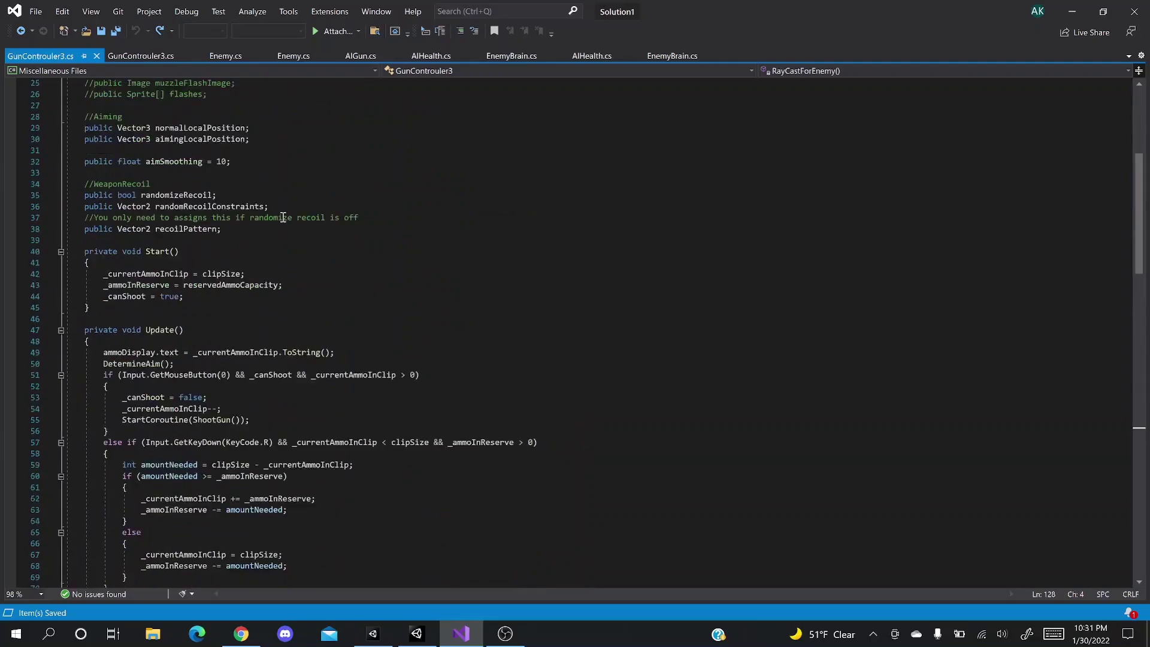
scroll(281, 368, down, 4)
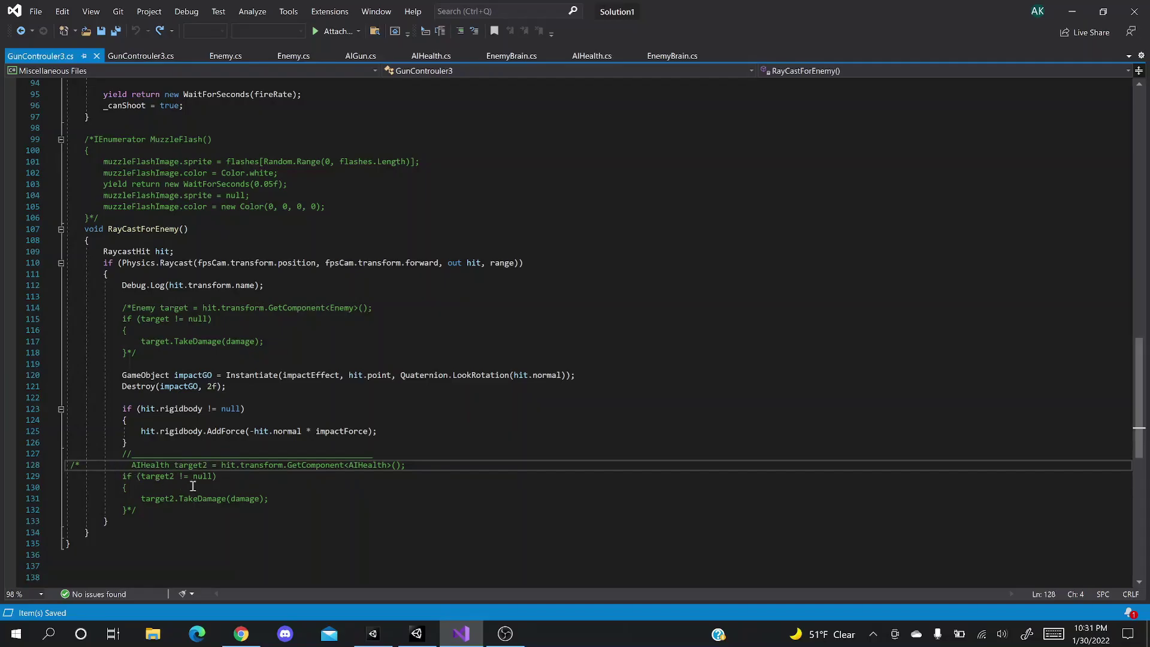
- Uncomment the AIHealth target2 damage block in RayCastForEnemy, save the script and return to Unity
key(Down)
key(Down)
key(Down)
key(Down)
key(End)
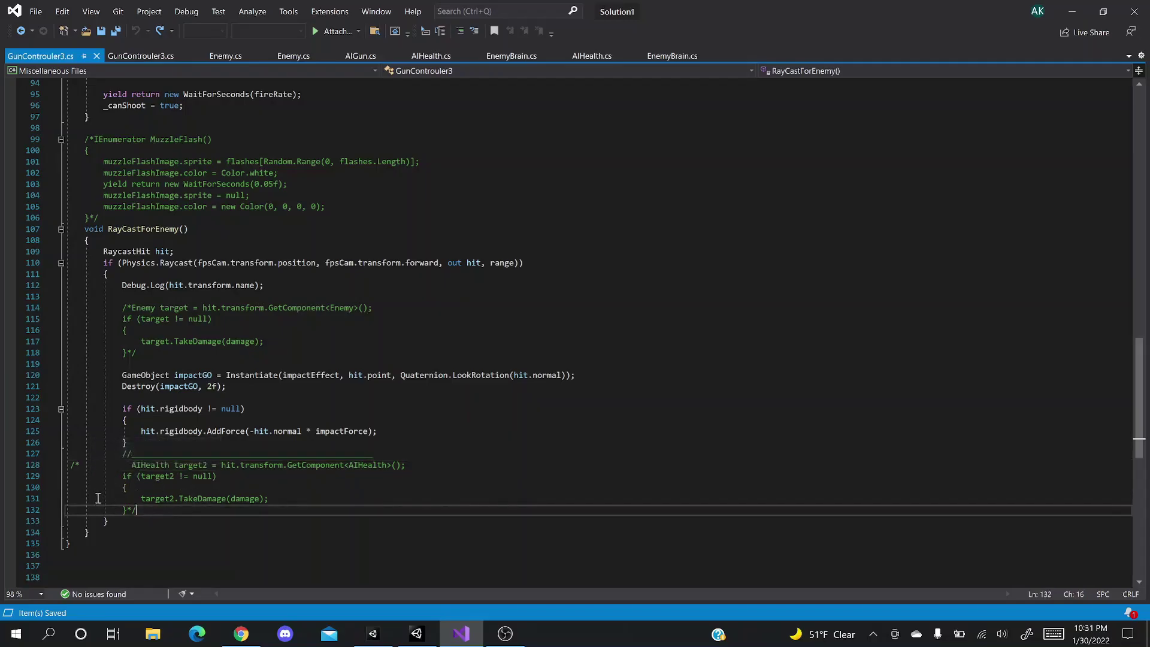
click(80, 466)
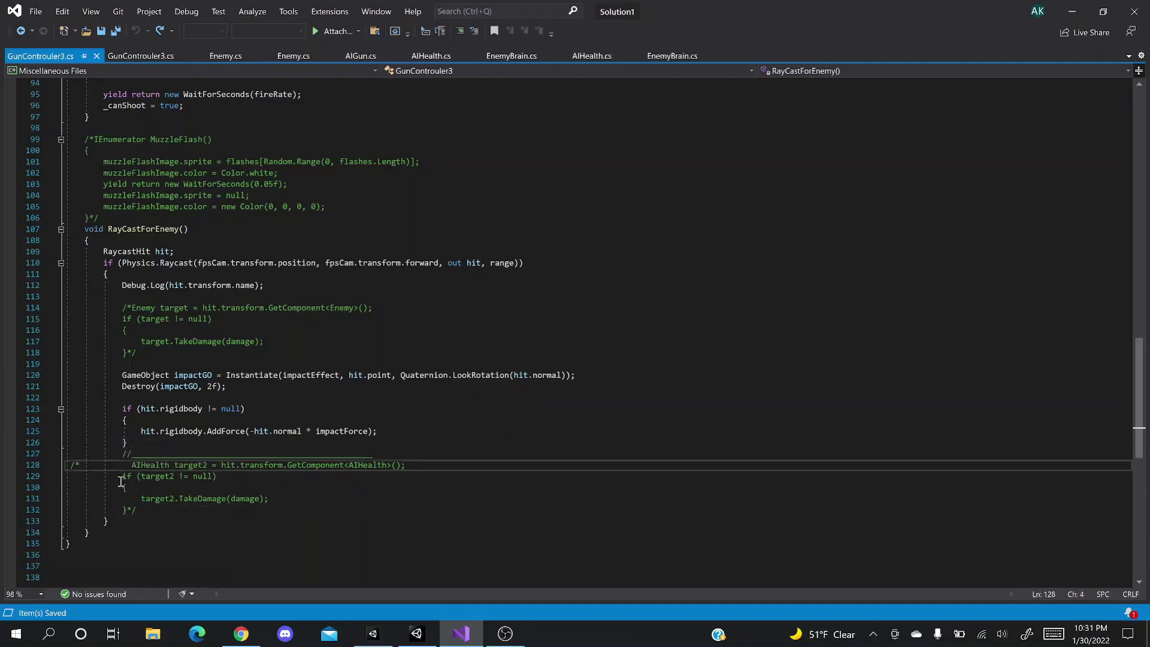
key(BackSpace)
key(BackSpace)
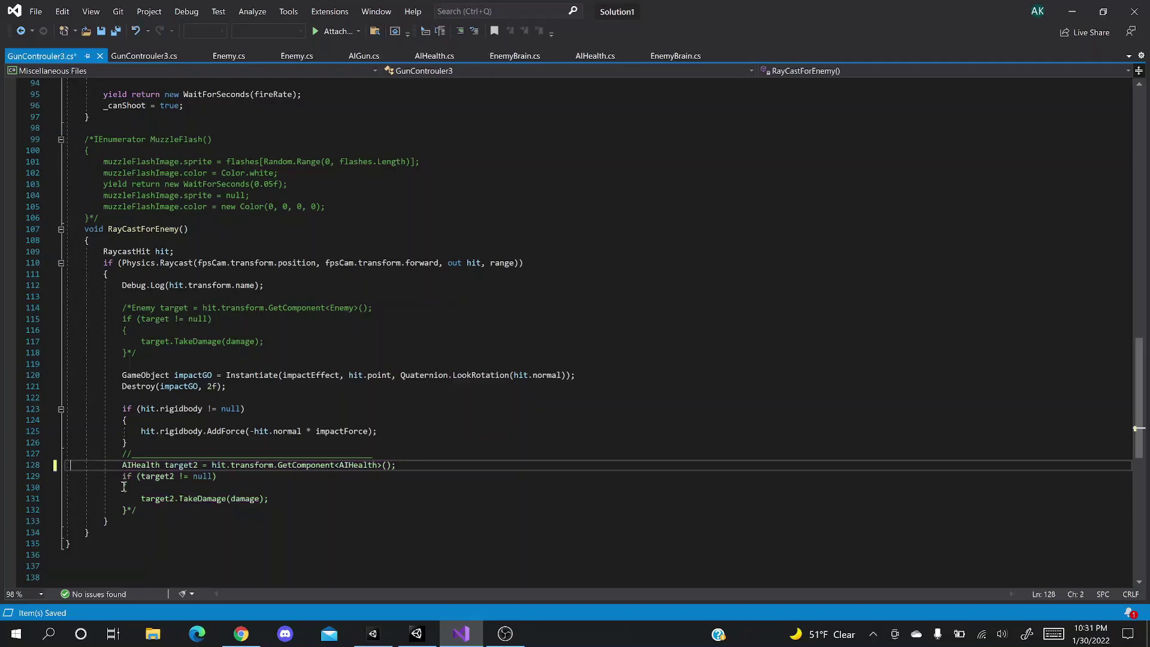
click(147, 508)
key(BackSpace)
key(BackSpace)
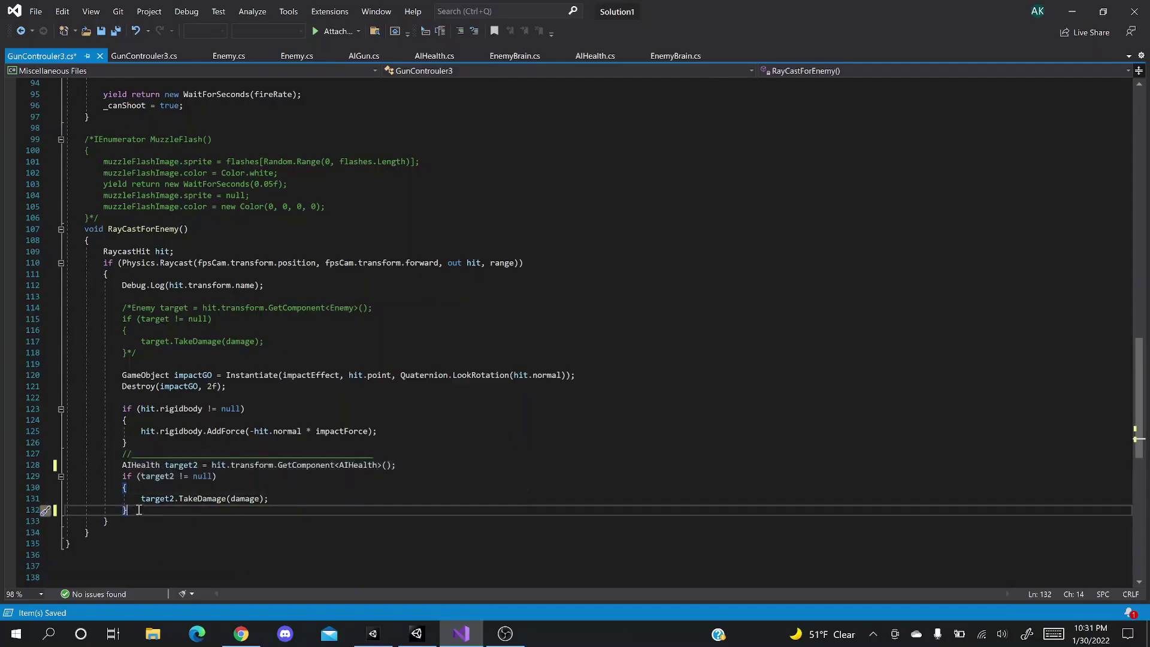
key(ctrl+s)
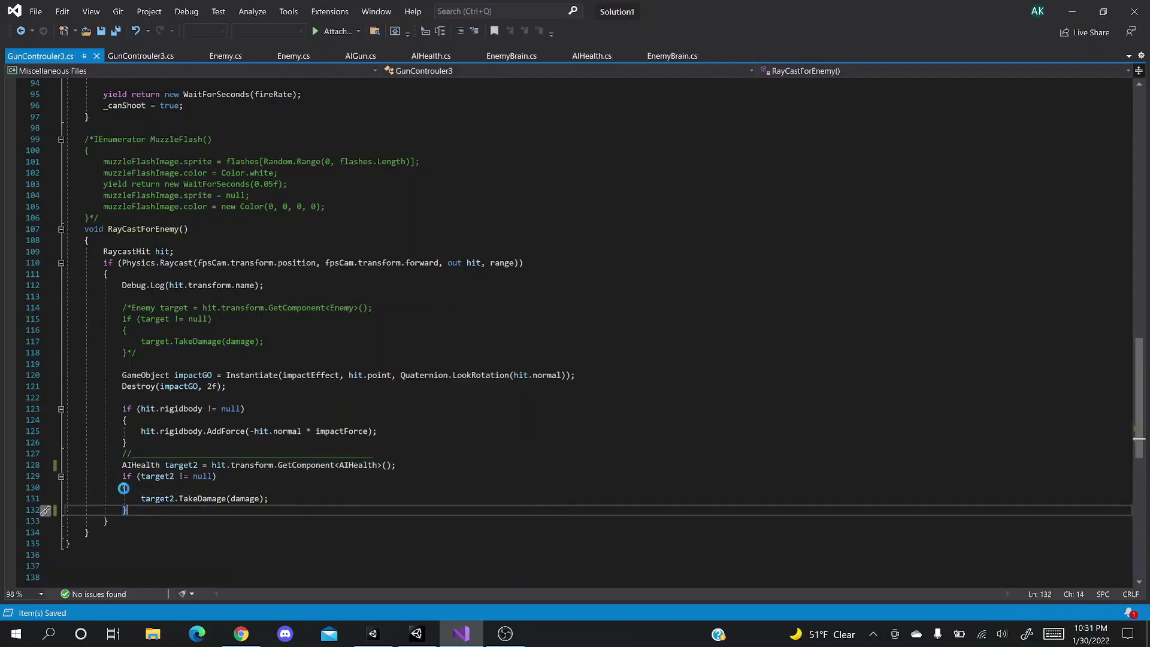
click(1070, 6)
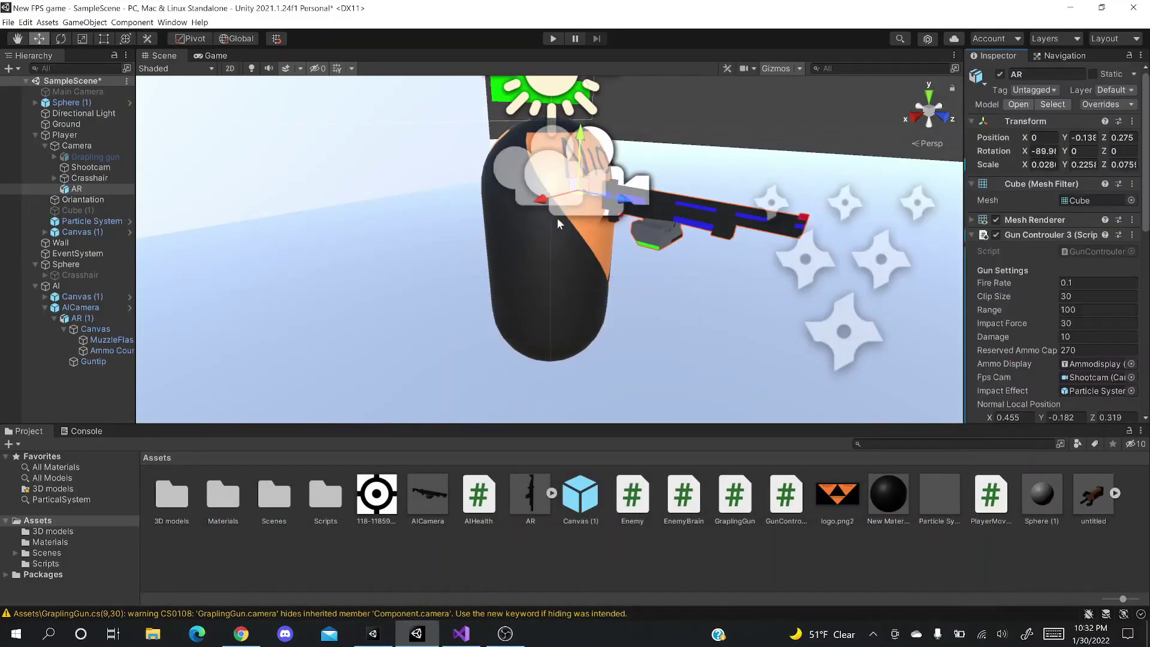
- Test the AI damage in play mode by shooting the AI enemy repeatedly with the Player's gun, and stop play mode
click(553, 38)
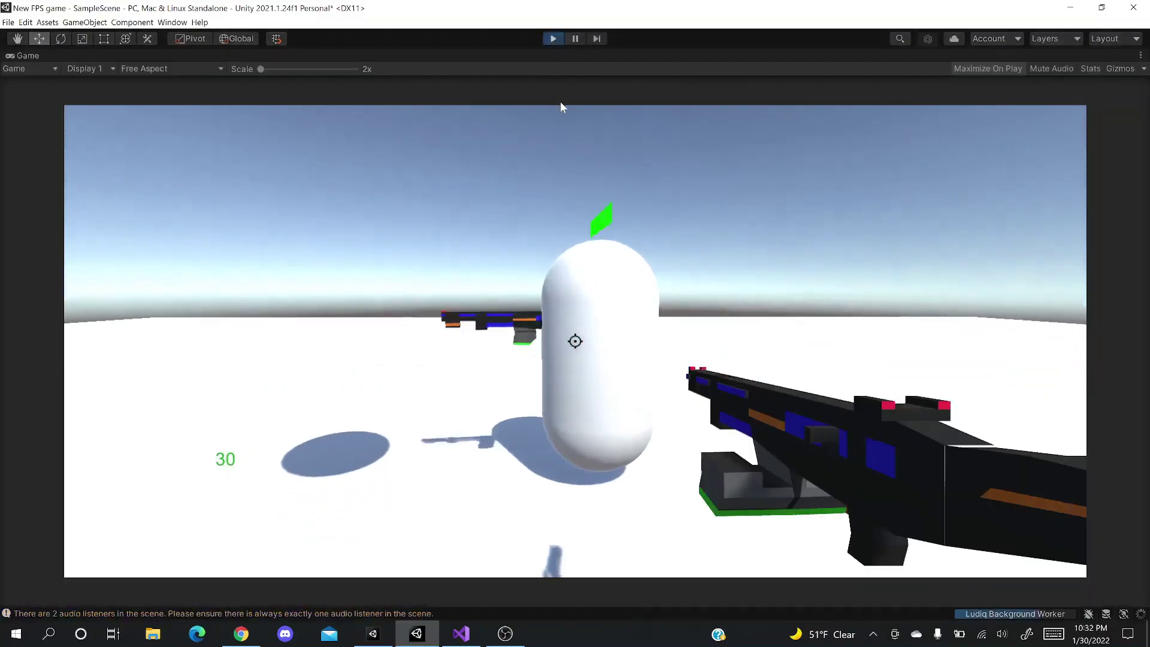
click(575, 342)
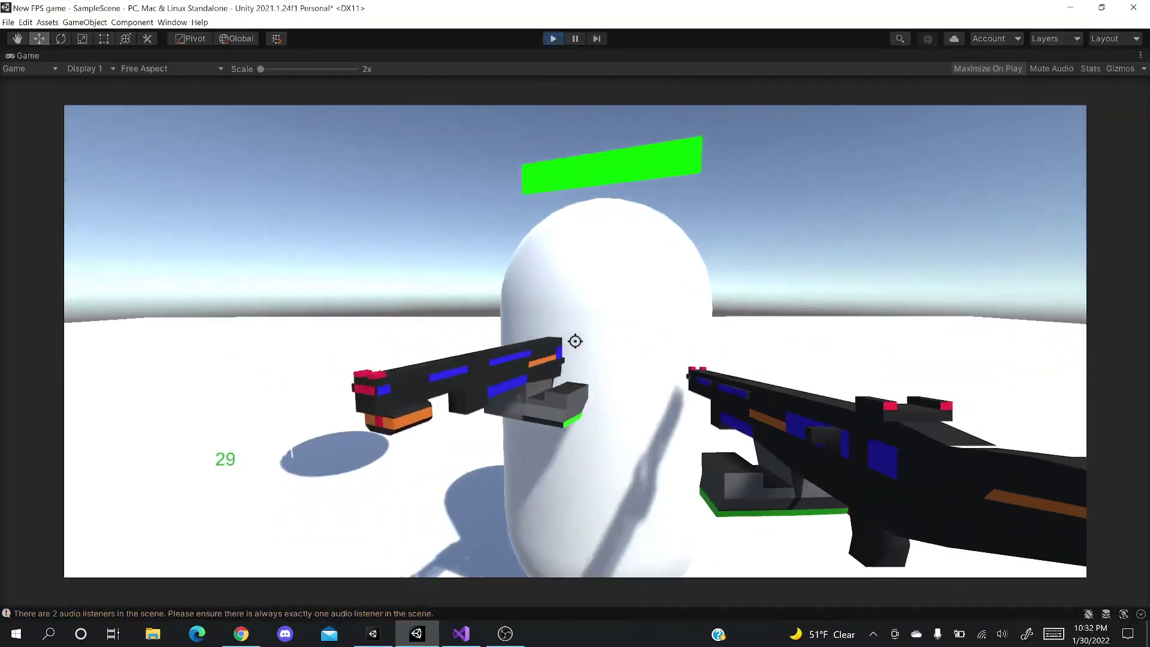
click(575, 342)
click(575, 342)
click(575, 341)
click(575, 341)
click(575, 342)
click(576, 342)
click(575, 341)
click(576, 342)
click(575, 342)
click(575, 341)
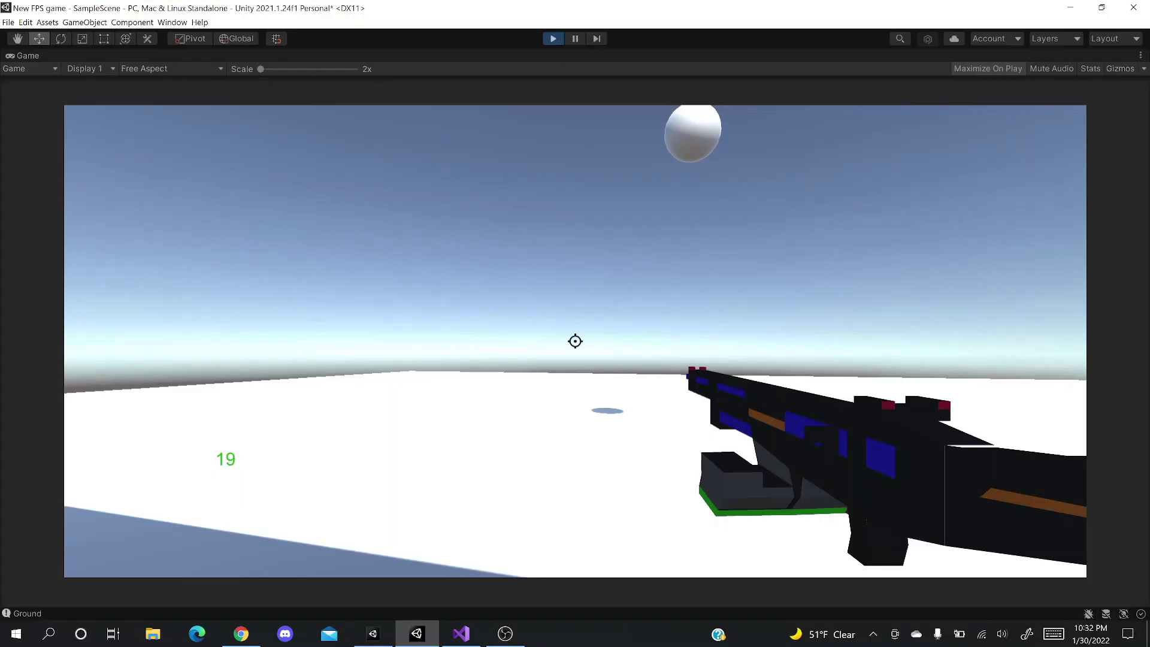
click(553, 39)
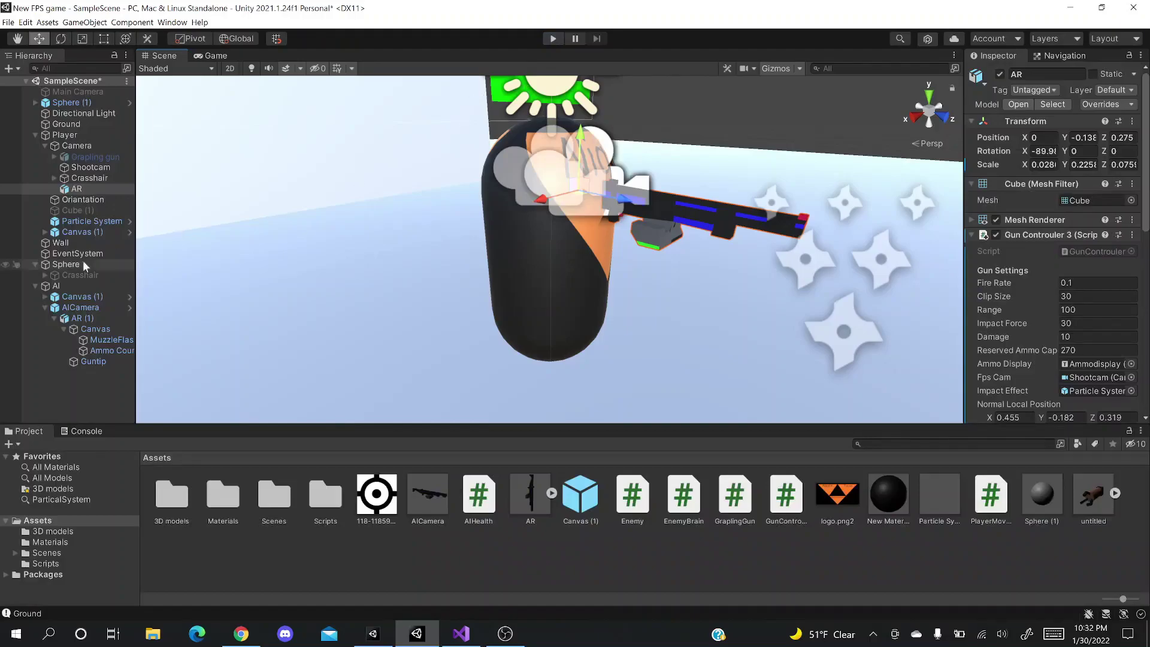
- Open the AI Gun script of the AI's AR (1), examine the Enemy damage check in RayCastForEnemy, and return to Unity
click(105, 285)
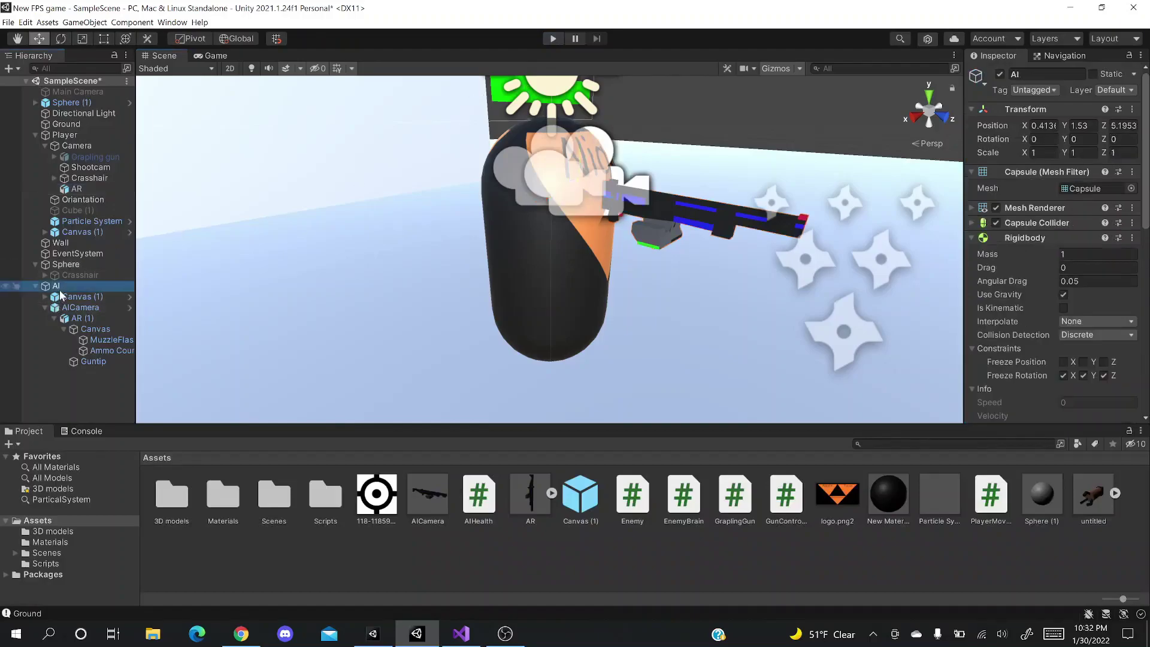
click(94, 318)
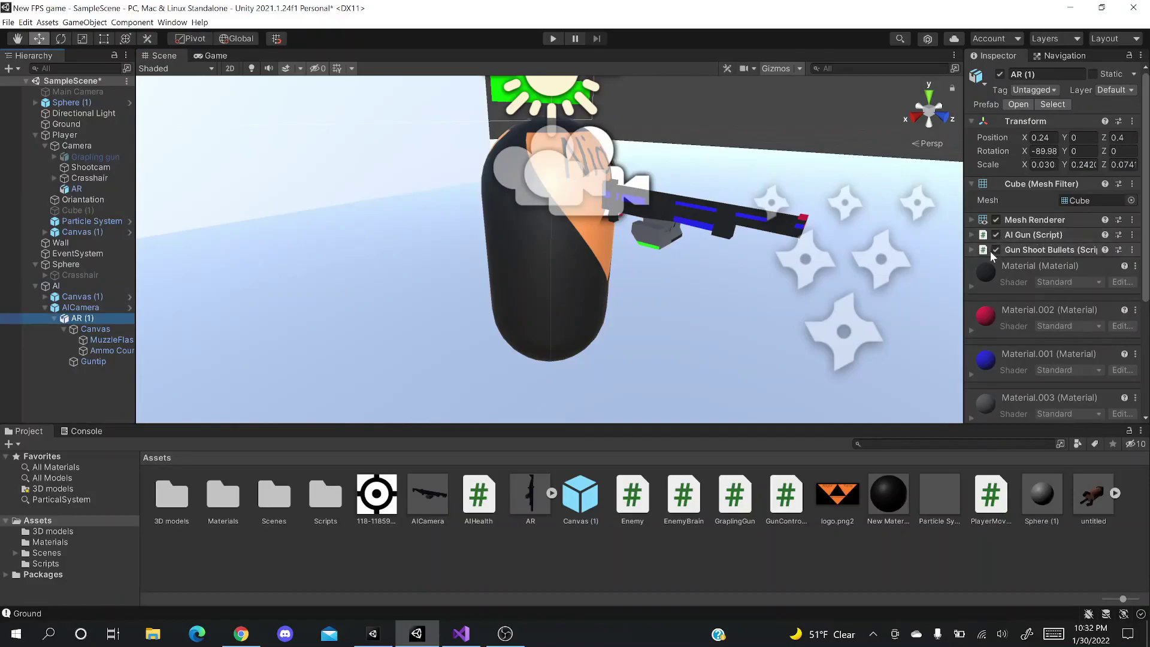
click(970, 235)
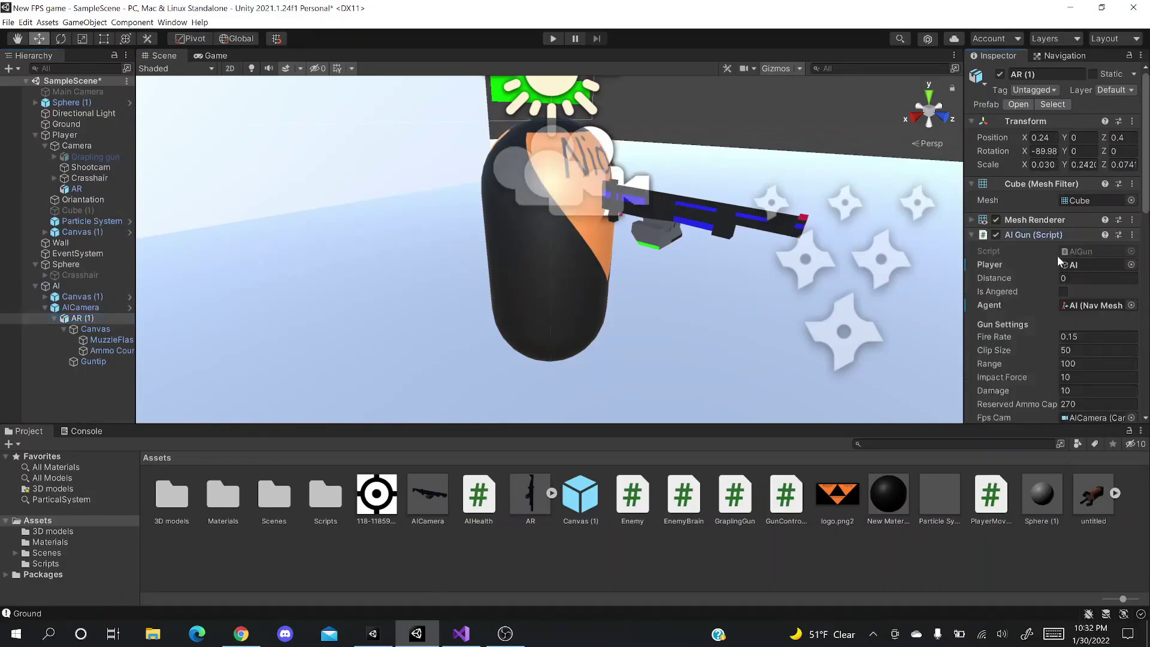
double_click(1077, 251)
scroll(317, 438, down, 12)
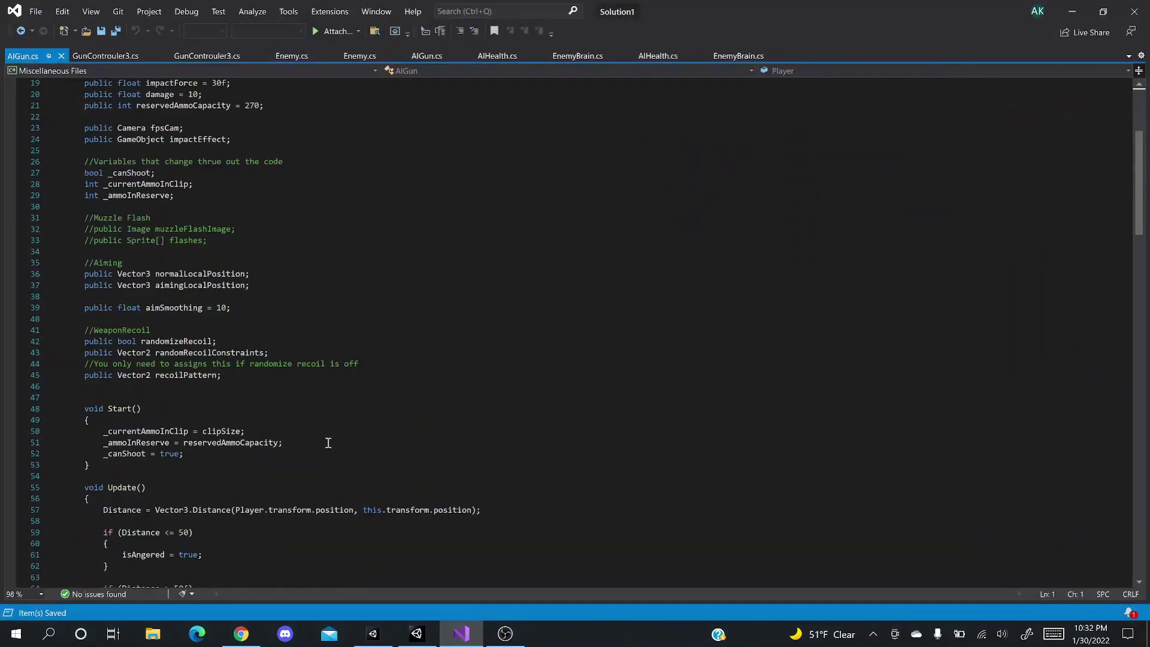
scroll(317, 438, down, 20)
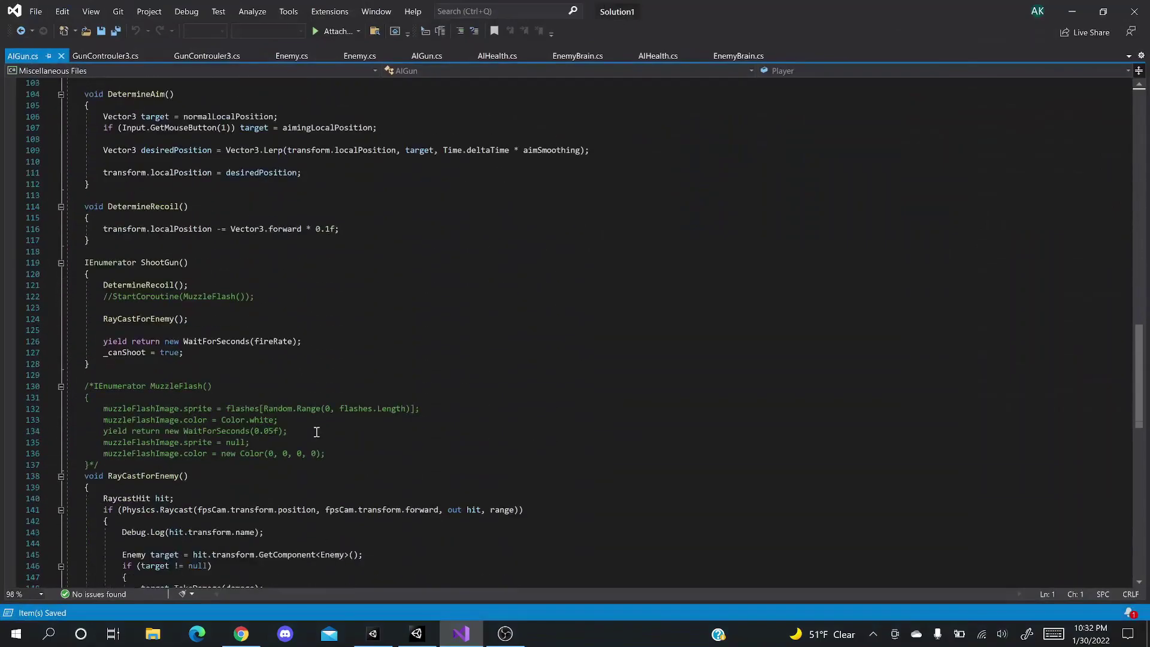
scroll(254, 436, down, 9)
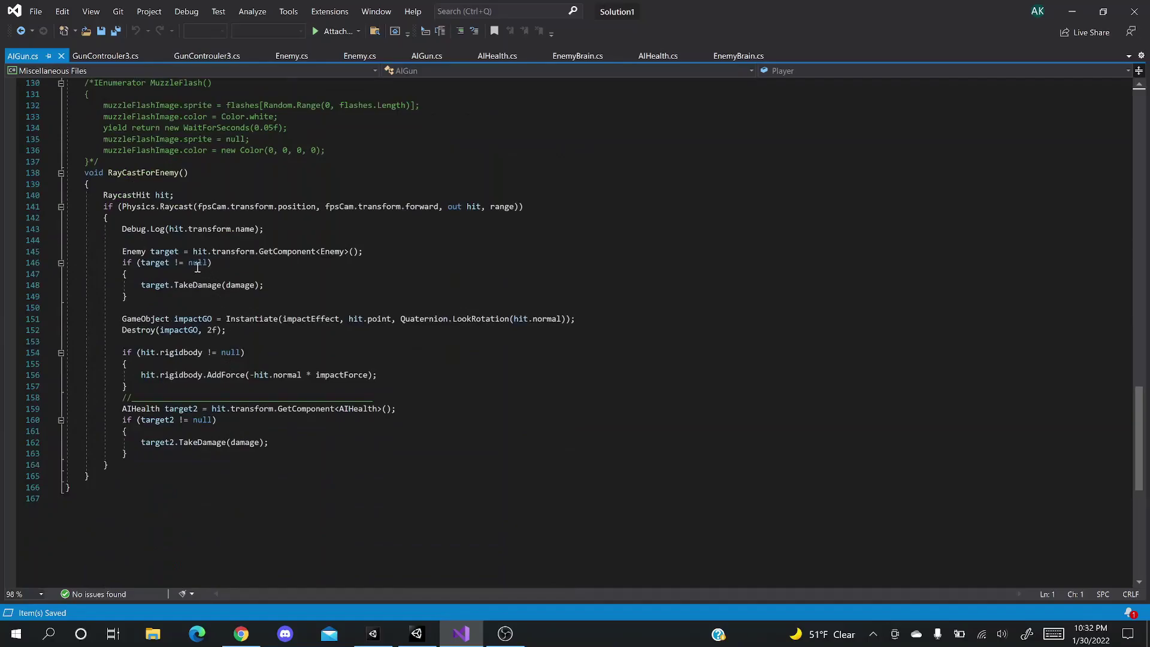
click(142, 252)
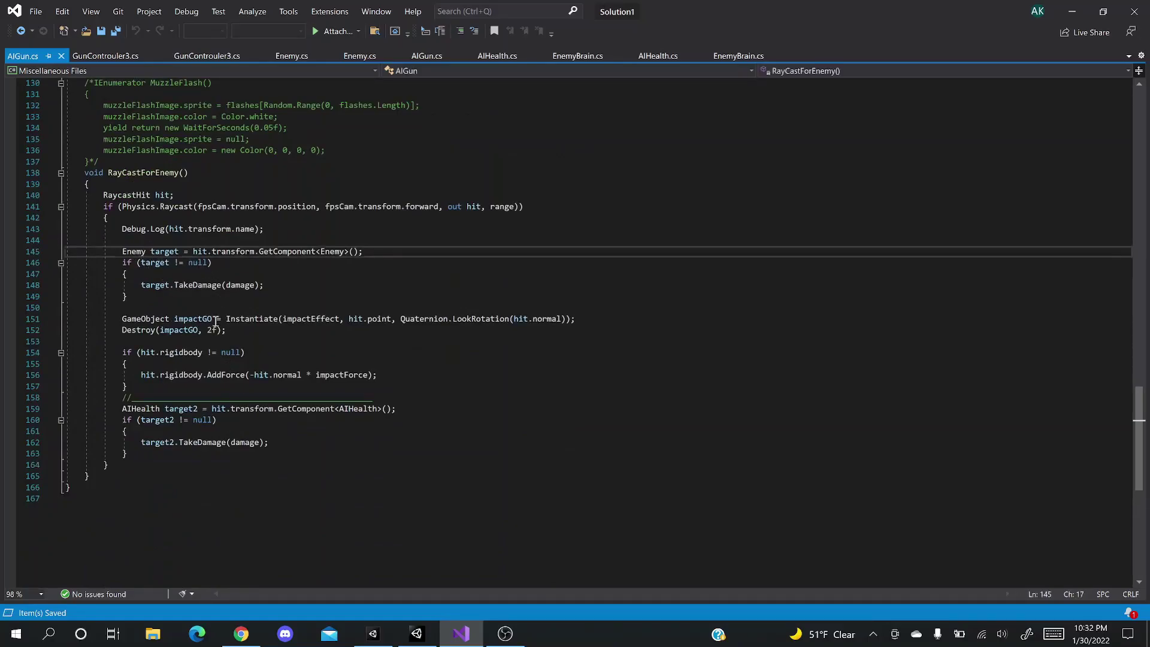
click(1072, 7)
- Move the Player's HealthBar forward to a Pos Z of about 351 and check it in the Player Camera's preview
scroll(628, 242, up, 1)
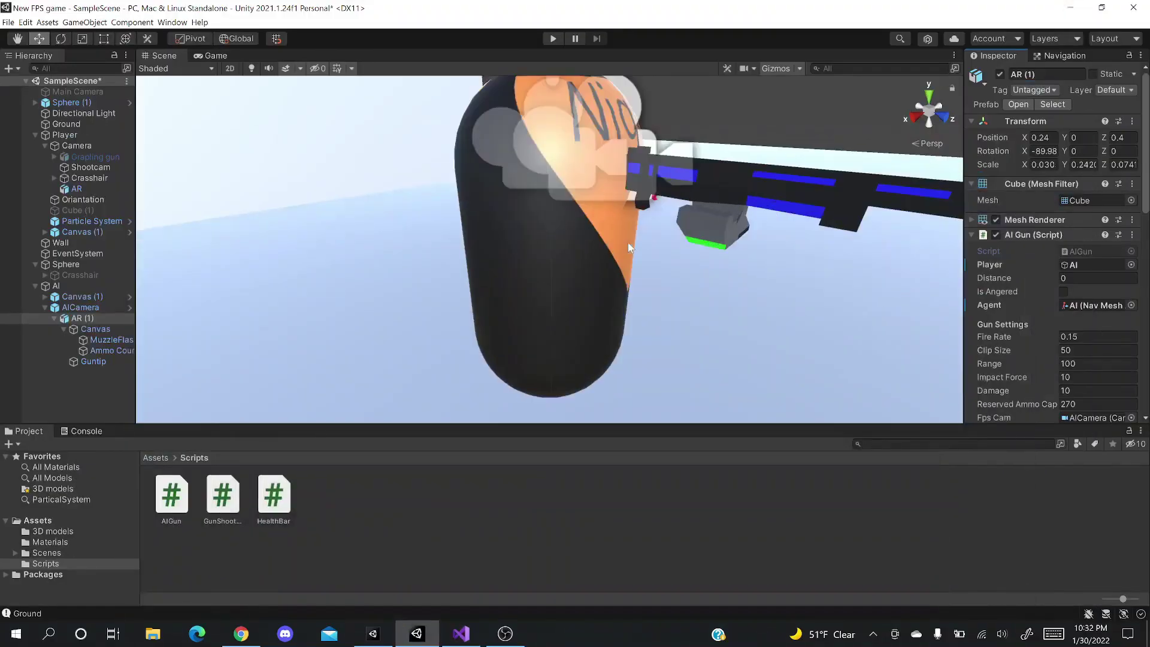
scroll(635, 244, down, 3)
right_drag(654, 259, 624, 209)
scroll(623, 209, up, 1)
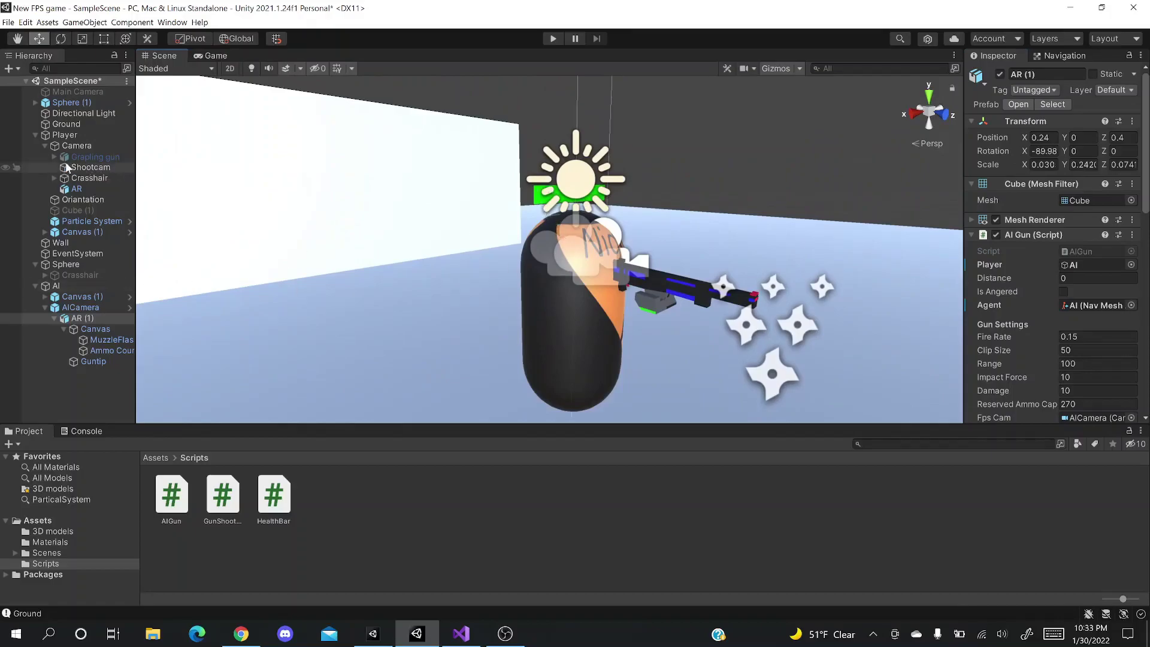
click(77, 133)
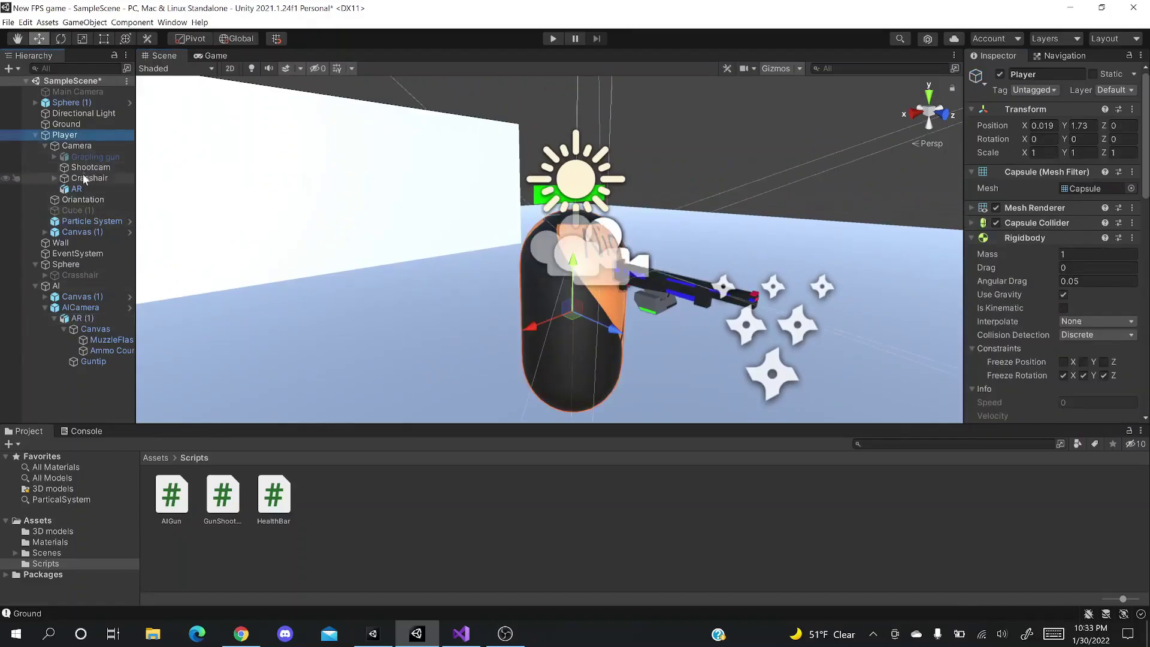
click(533, 193)
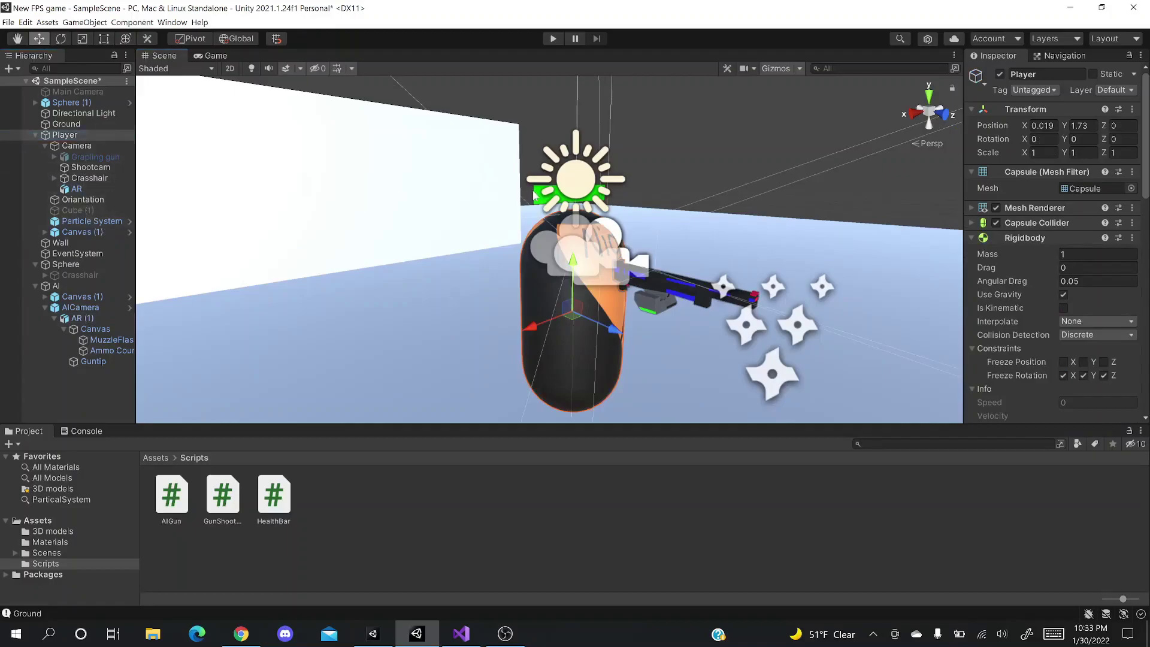
click(45, 232)
click(90, 243)
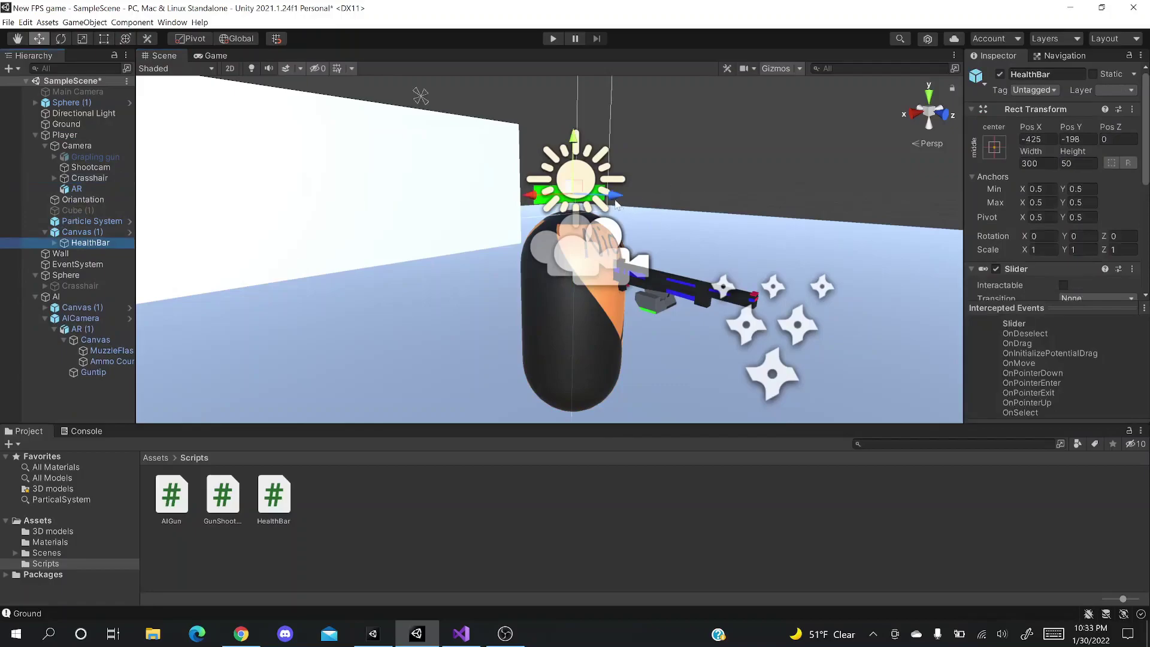
drag(611, 200, 736, 205)
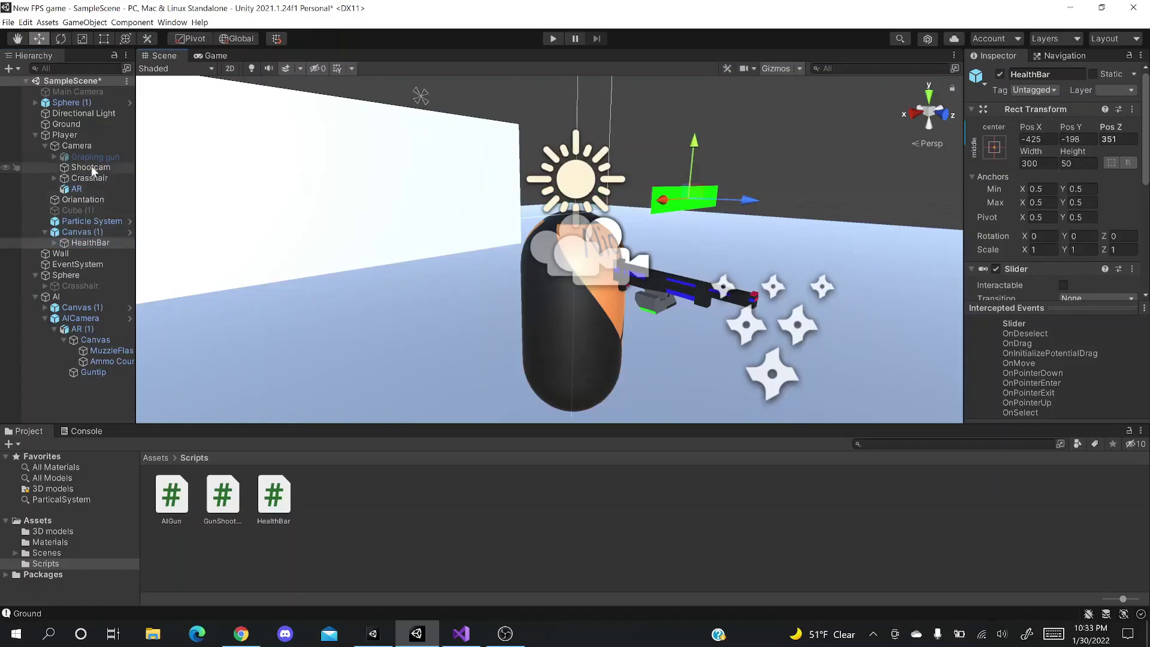
click(89, 143)
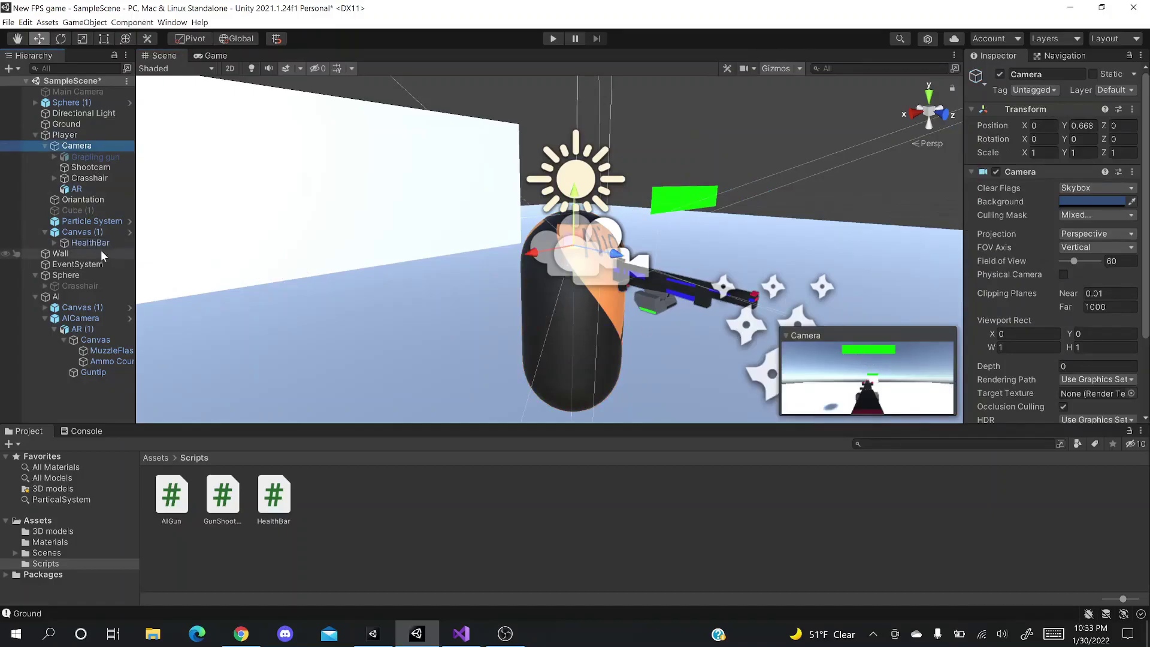
- Shift the Player's HealthBar sideways to a Pos X of about -569, check the Camera preview and start play mode
click(692, 204)
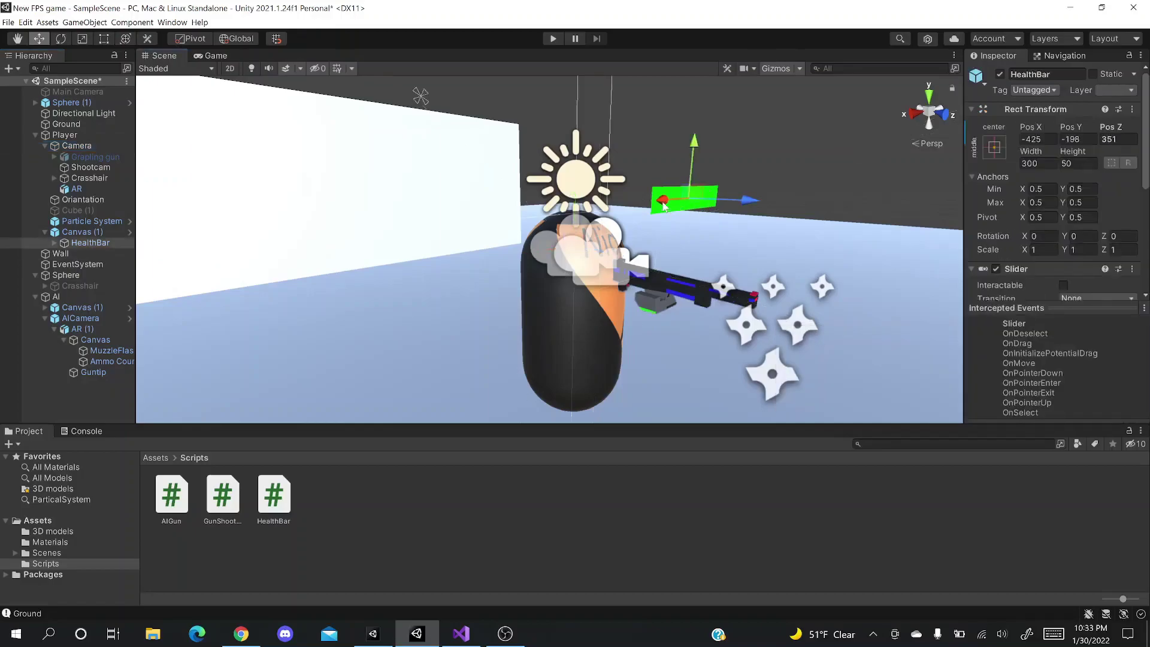
drag(690, 203, 697, 204)
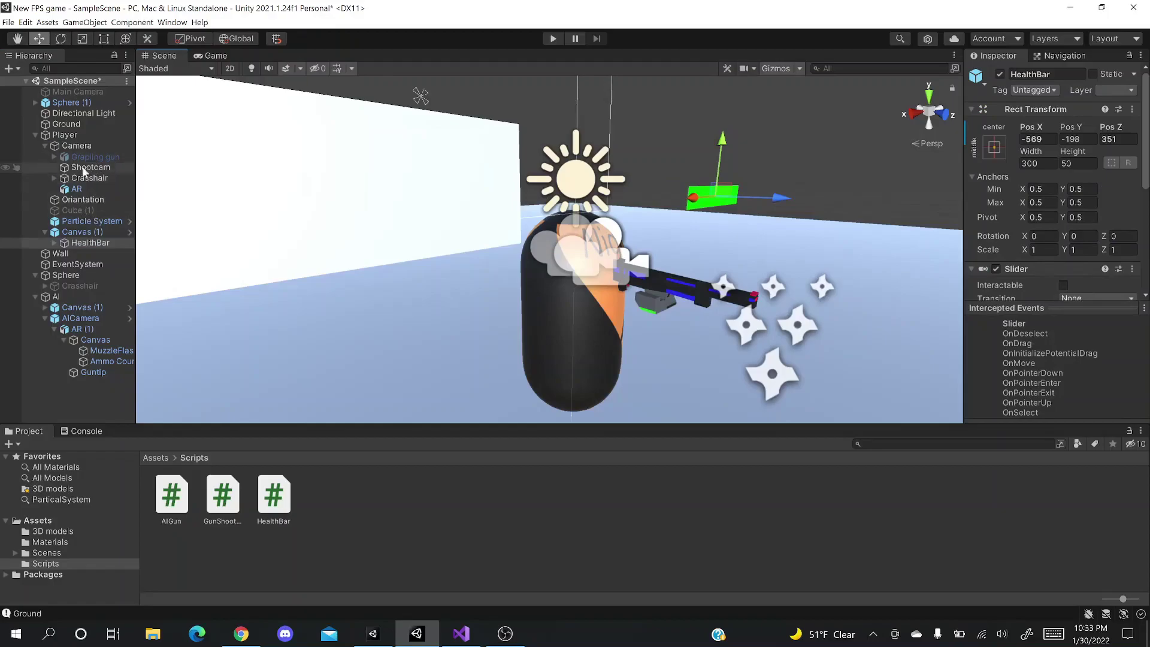
click(81, 150)
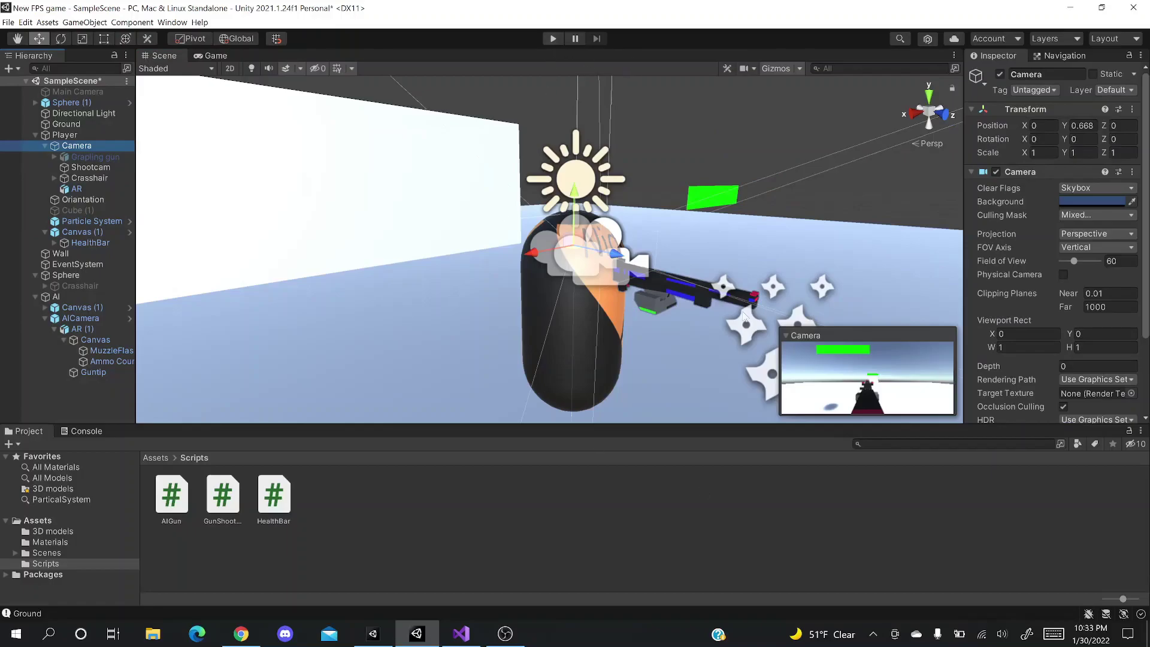
click(554, 41)
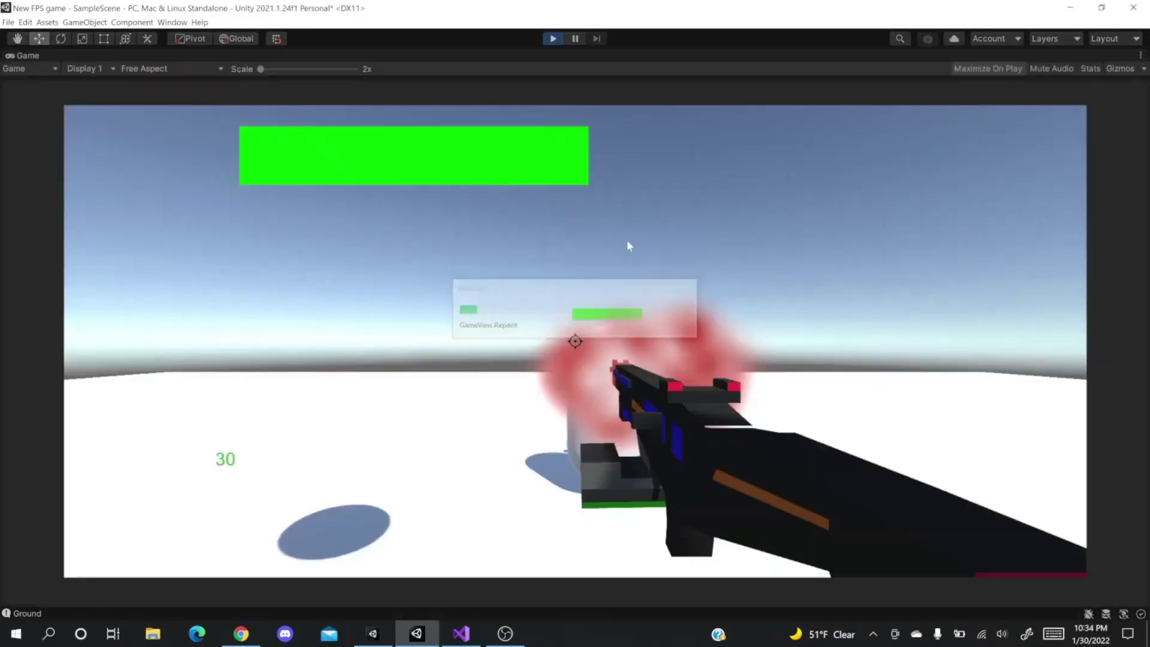
- Test the Player's health bar in play mode by moving, looking around and shooting at the AI enemy, and stop play mode
key(w)
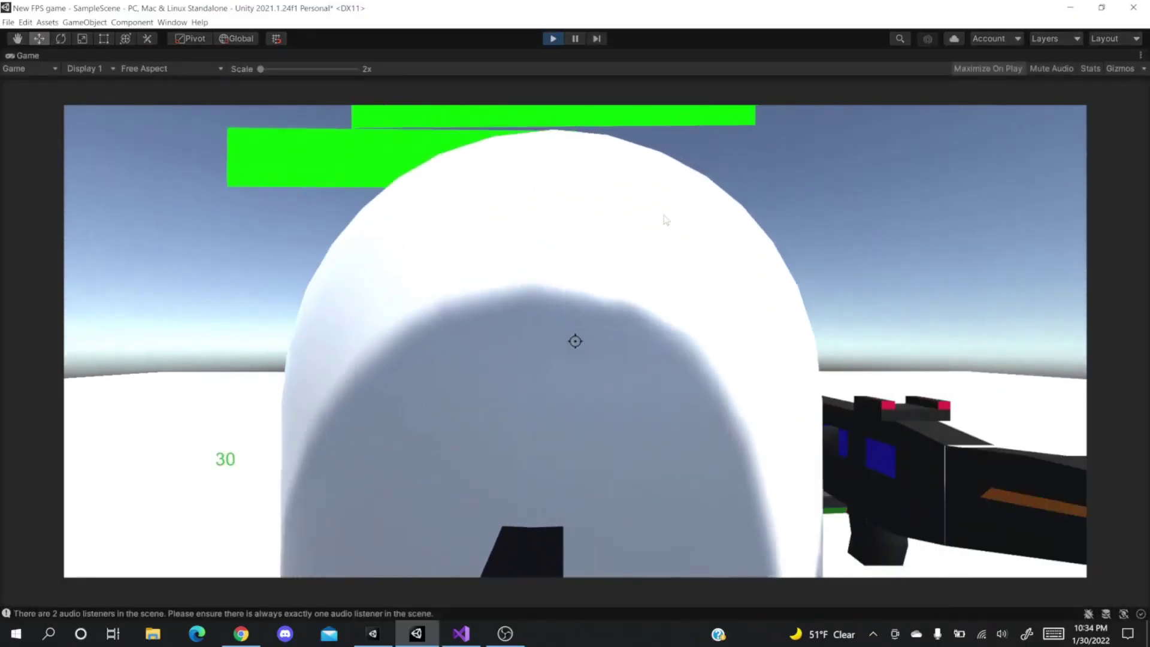
click(724, 236)
key(s)
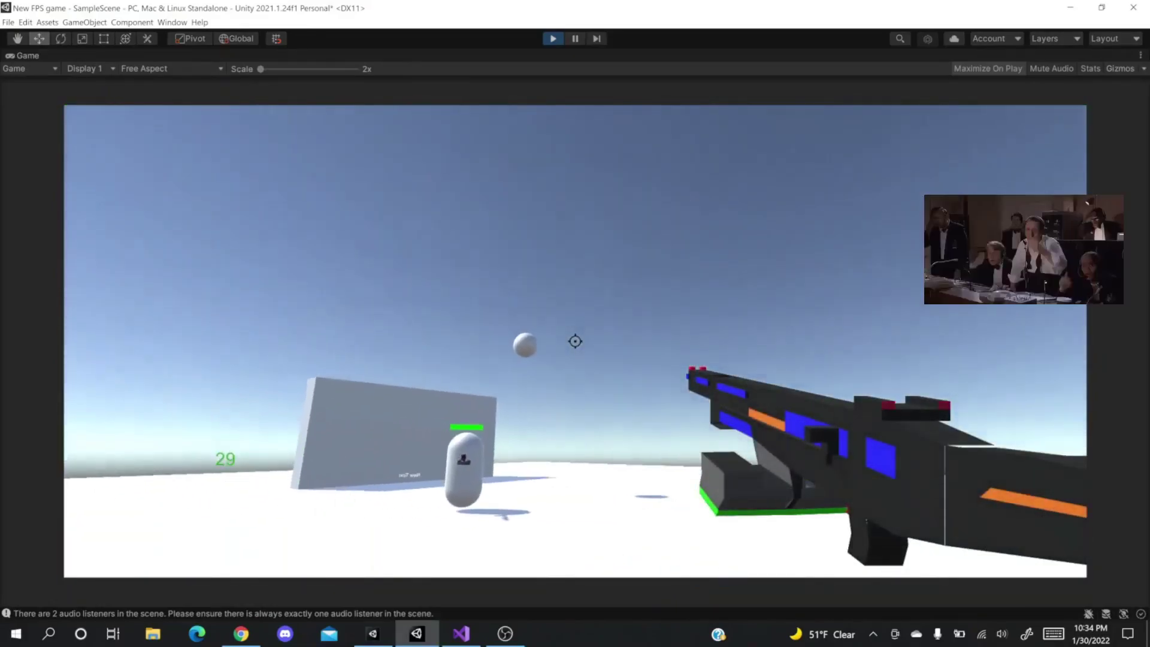
click(575, 341)
click(575, 341)
click(576, 341)
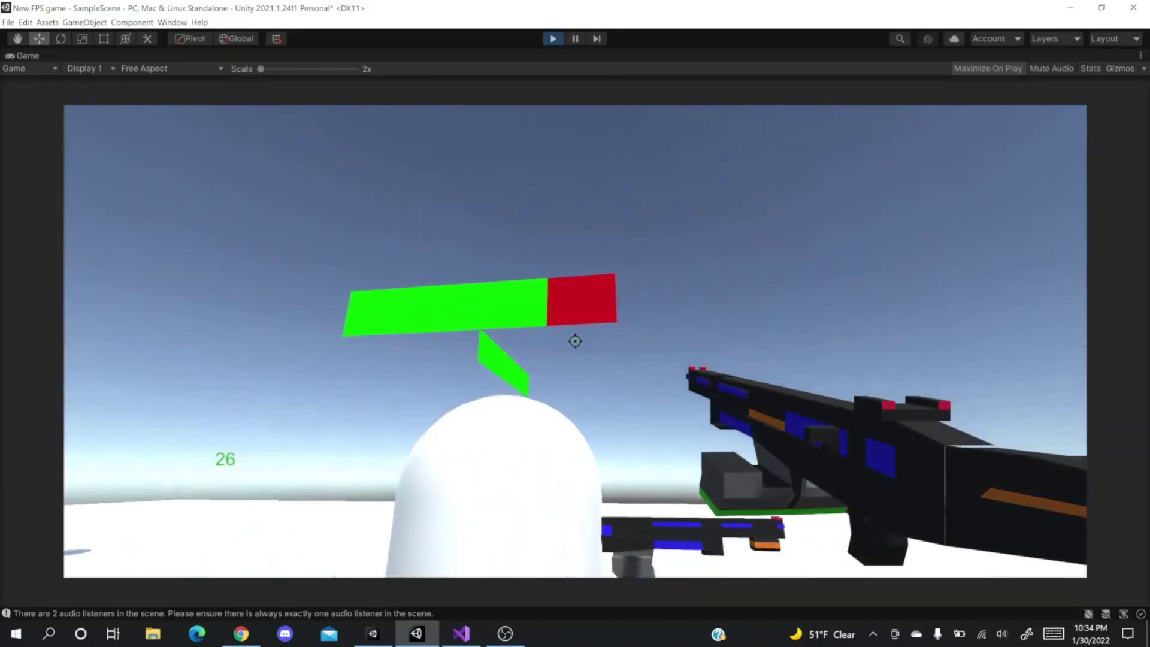
click(575, 341)
click(575, 341)
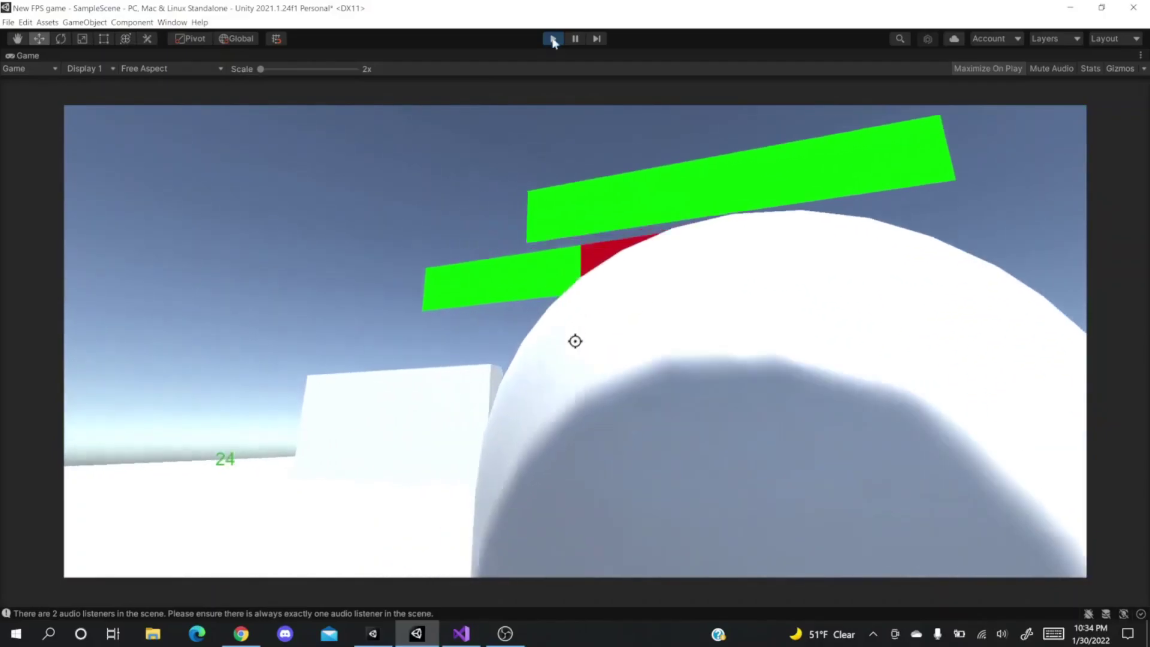
key(Escape)
click(553, 39)
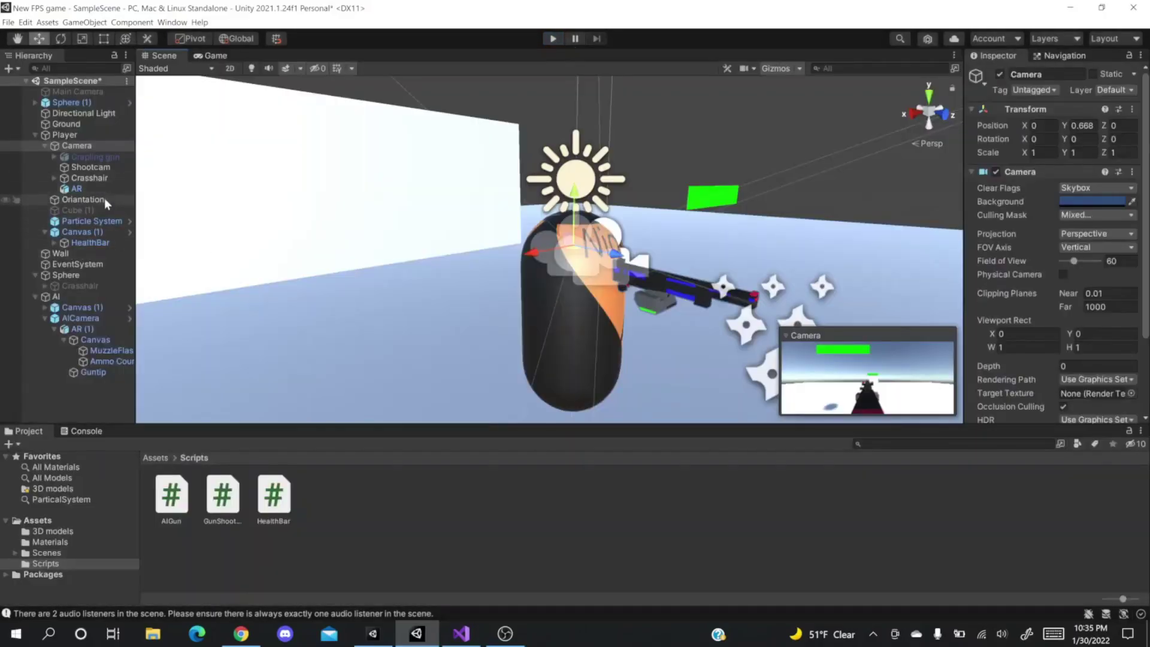
- Parent the Player's Canvas (1) to its Camera and test the health bar in play mode while firing, moving and looking around
drag(88, 235, 97, 144)
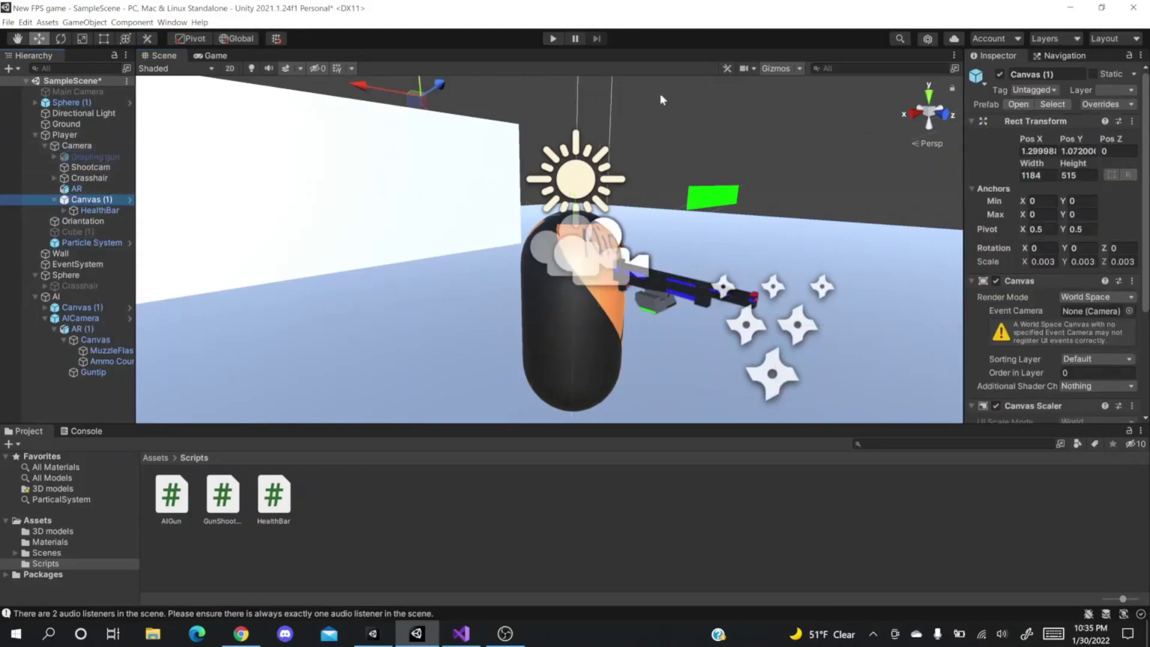
click(552, 40)
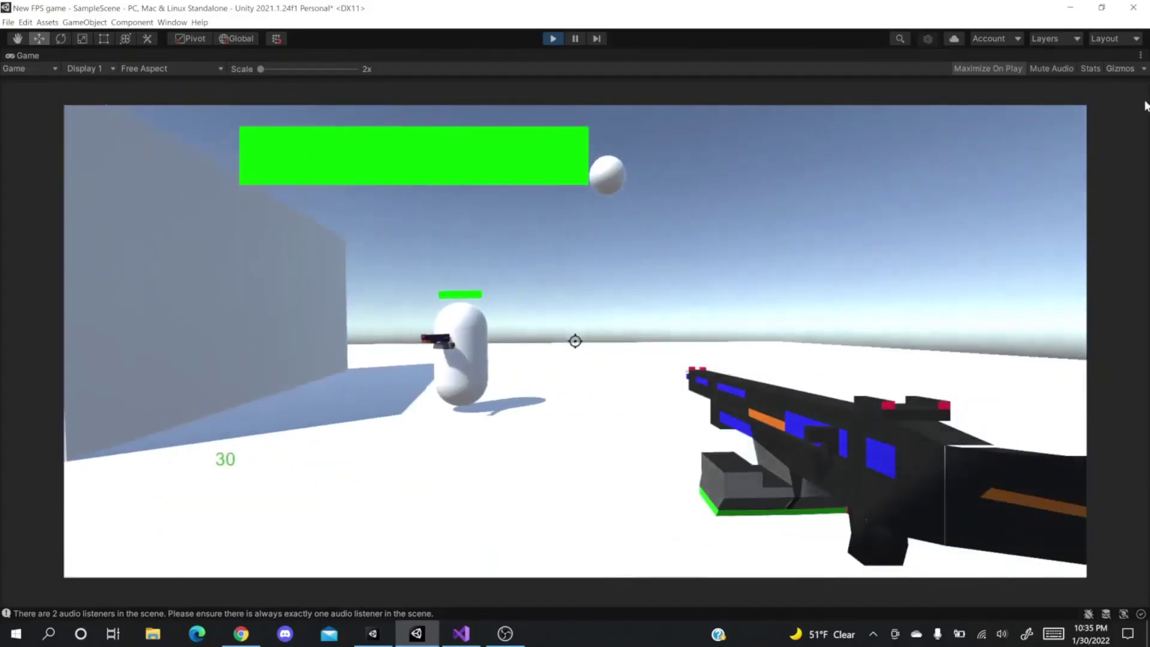
click(575, 341)
drag(575, 341, 575, 341)
click(575, 341)
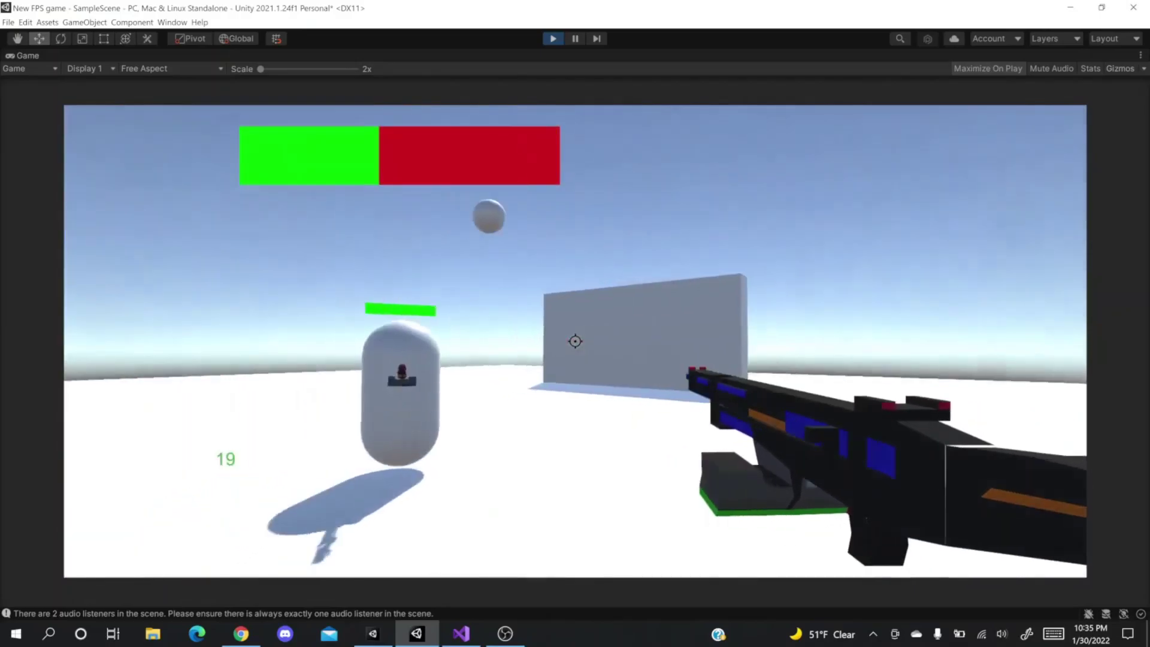
key(w)
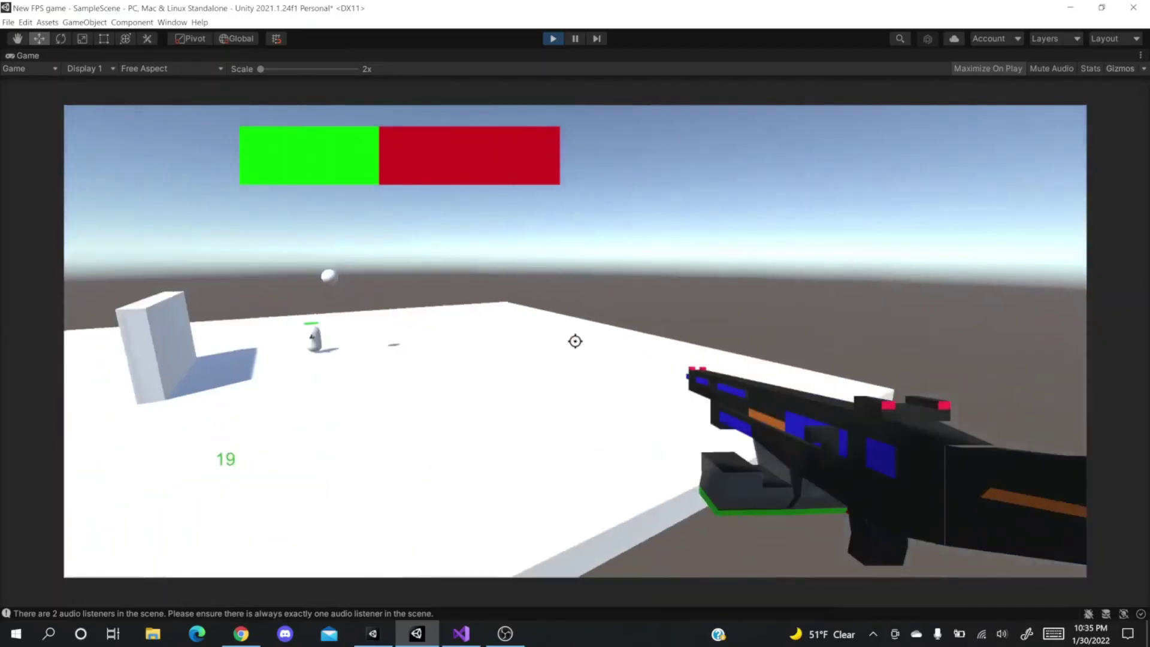
key(s)
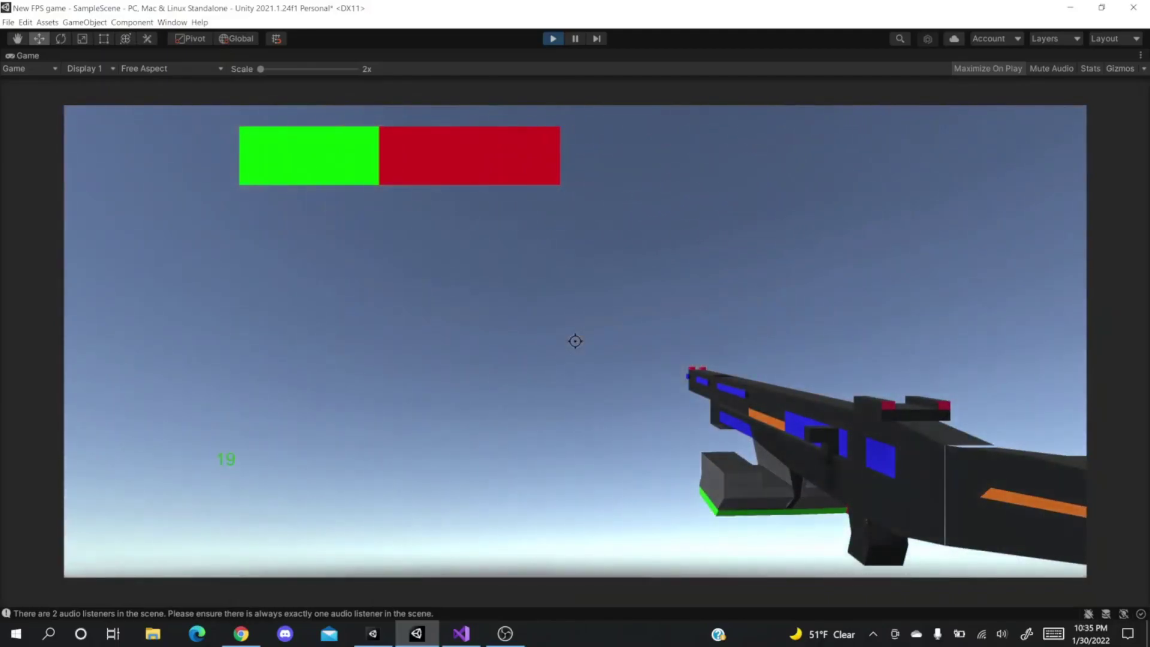
click(553, 38)
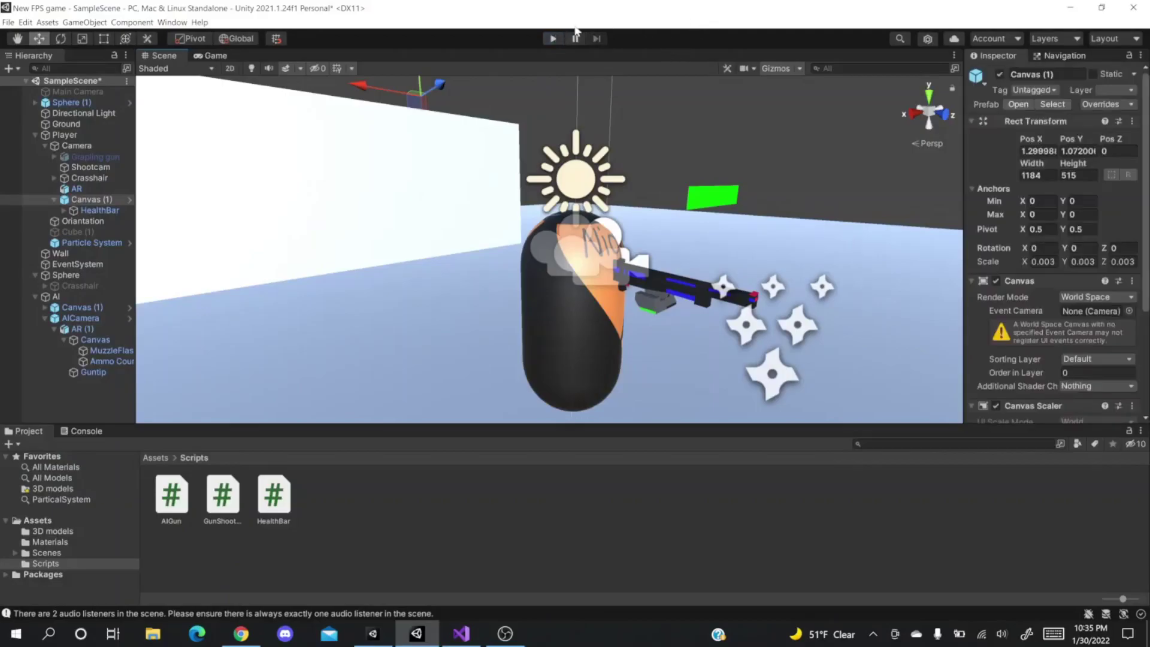
- Test mutual gun damage in another play session by shooting the AI enemy repeatedly at close range, and stop play mode
click(553, 38)
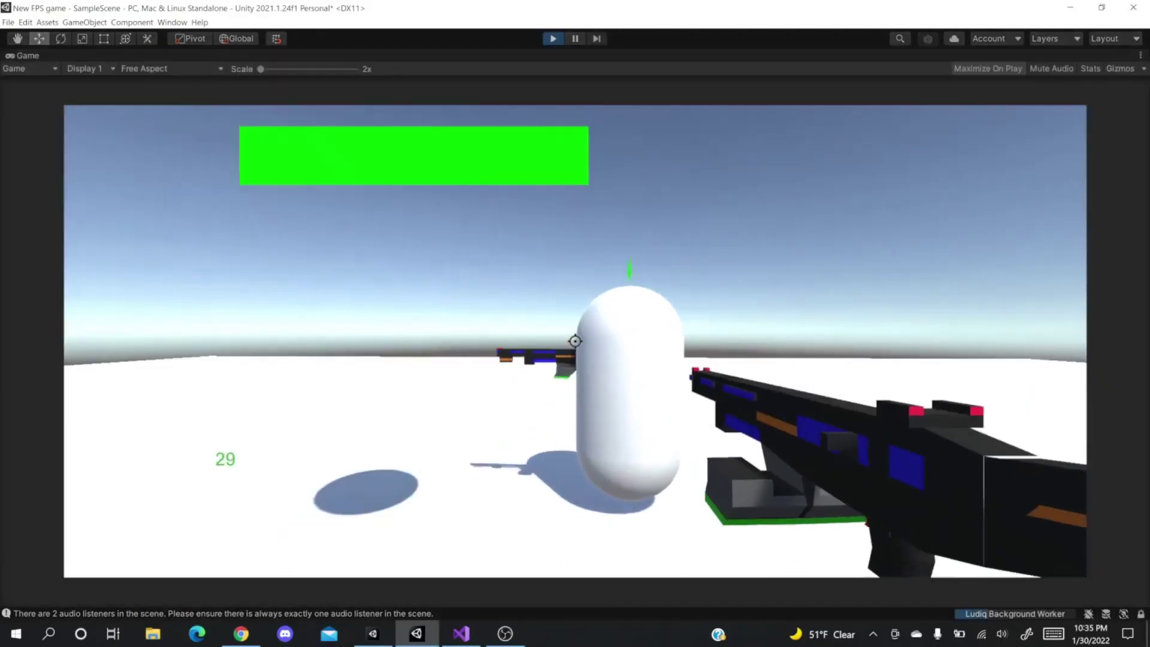
click(575, 341)
click(575, 341)
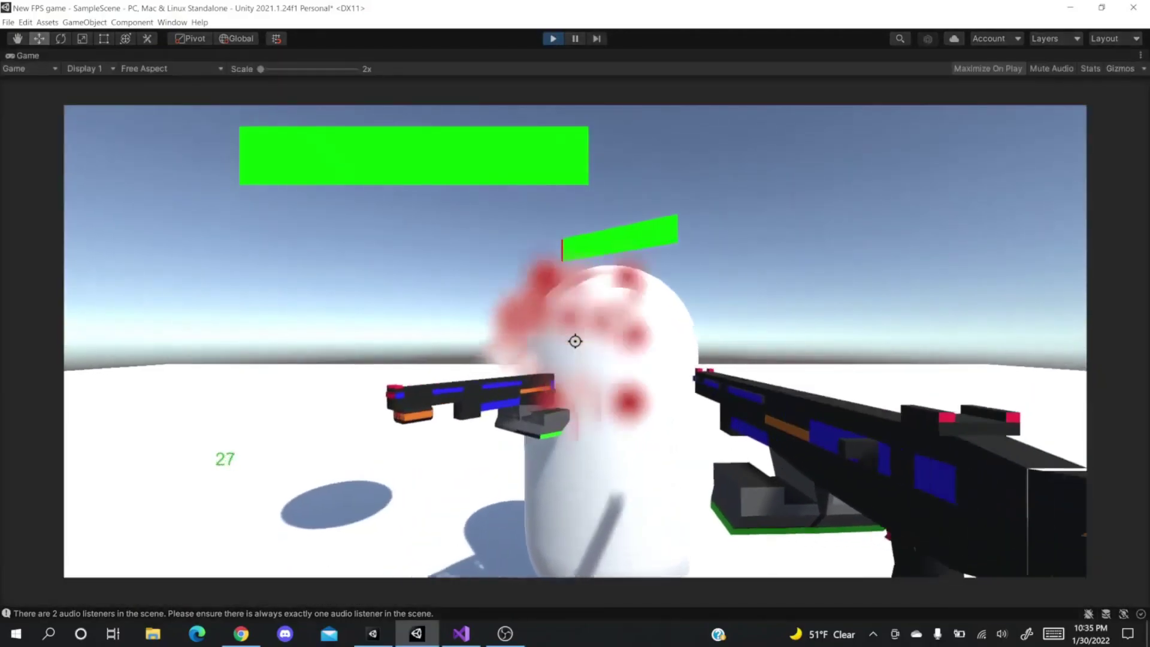
click(576, 341)
click(576, 341)
click(575, 341)
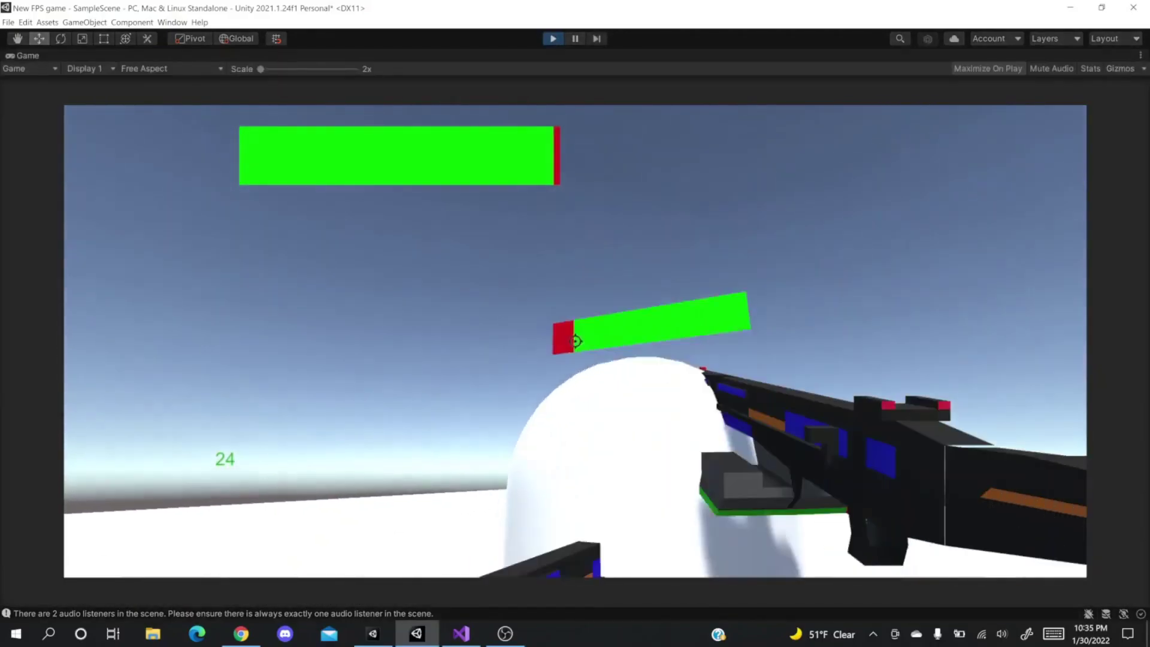
drag(575, 341, 575, 341)
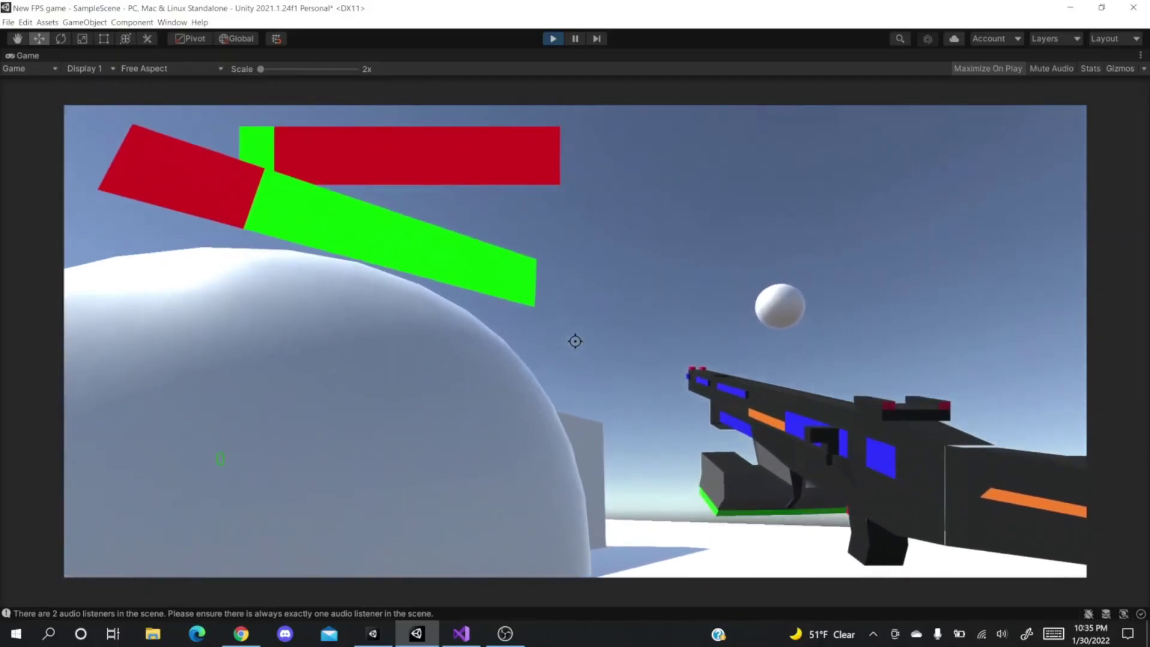
key(ctrl+p)
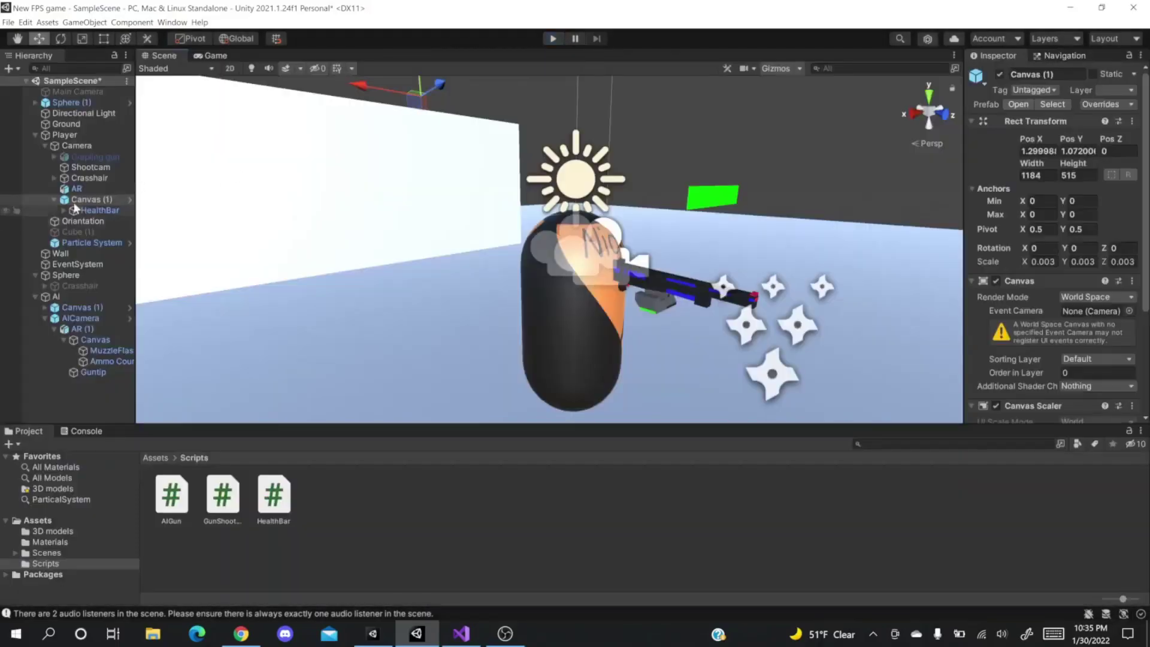
- Examine the Enemy script settings on the Player and the Enemy Brain and AI Health script settings on the AI
click(64, 134)
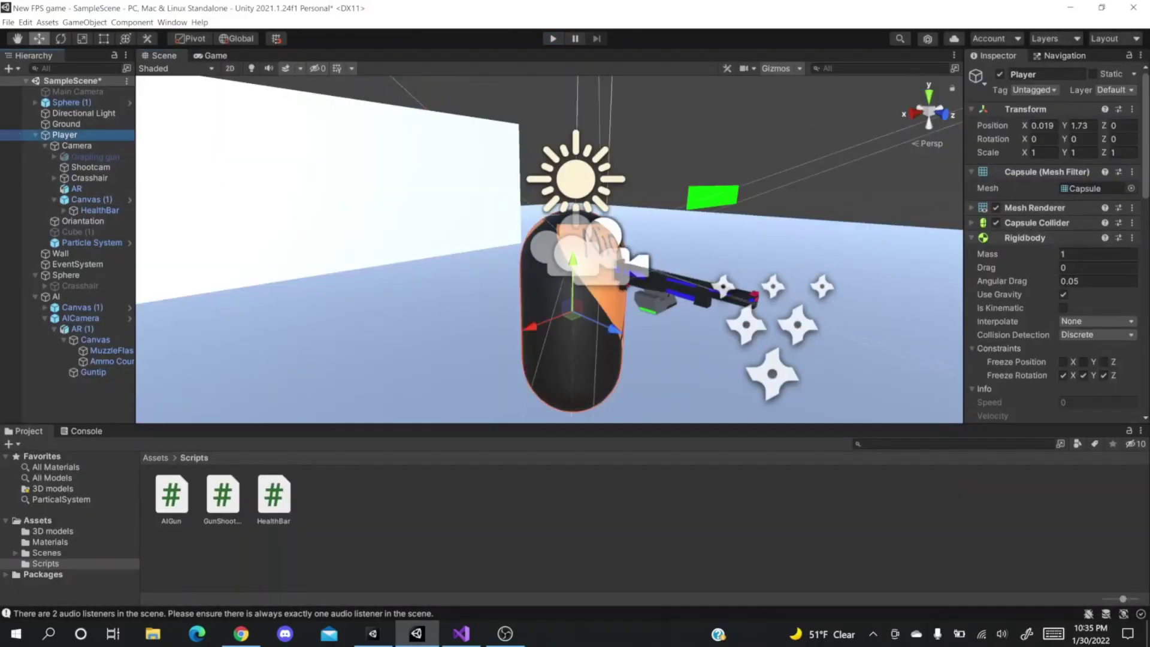
scroll(1097, 258, down, 10)
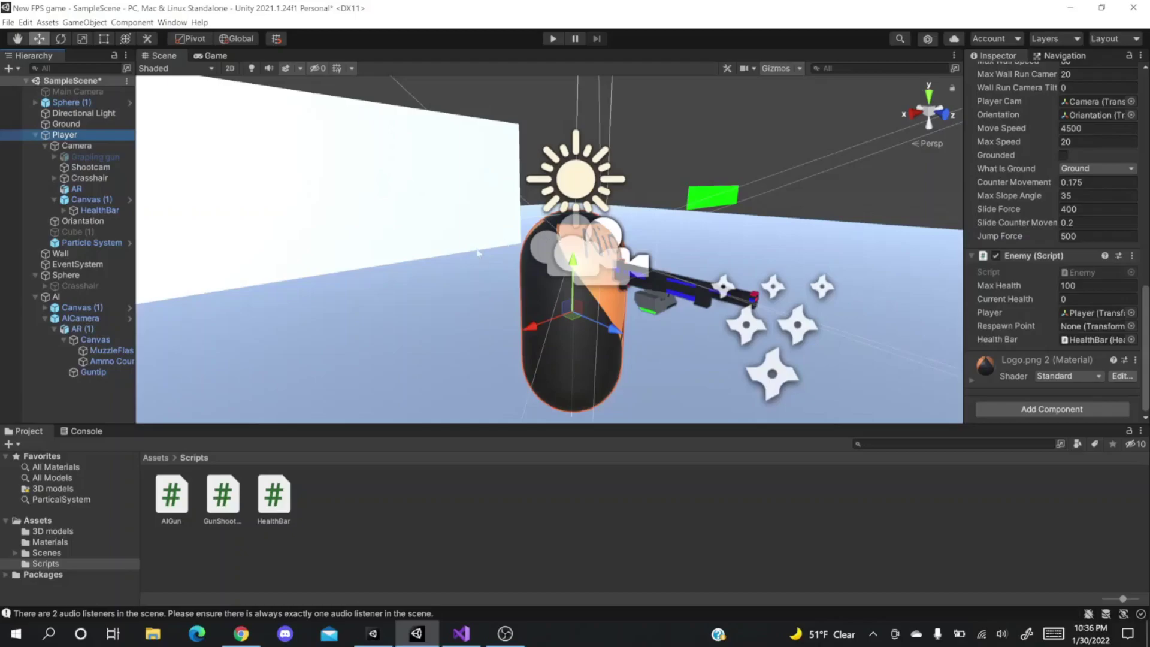
alt+drag(671, 290, 755, 299)
scroll(761, 298, down, 10)
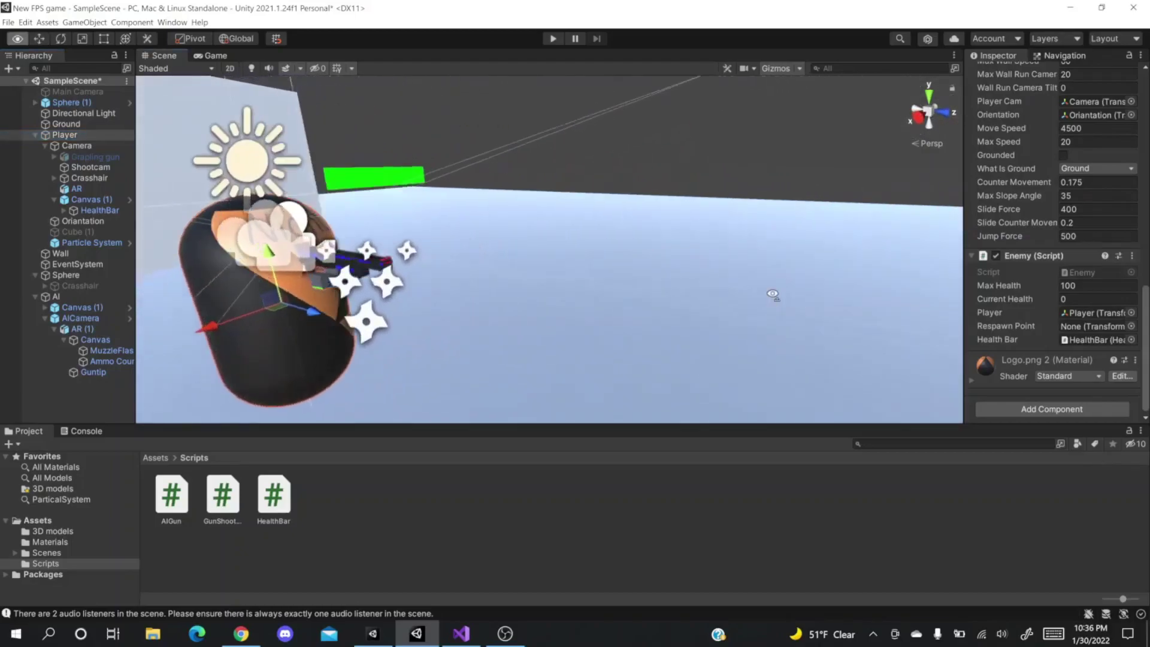
click(593, 291)
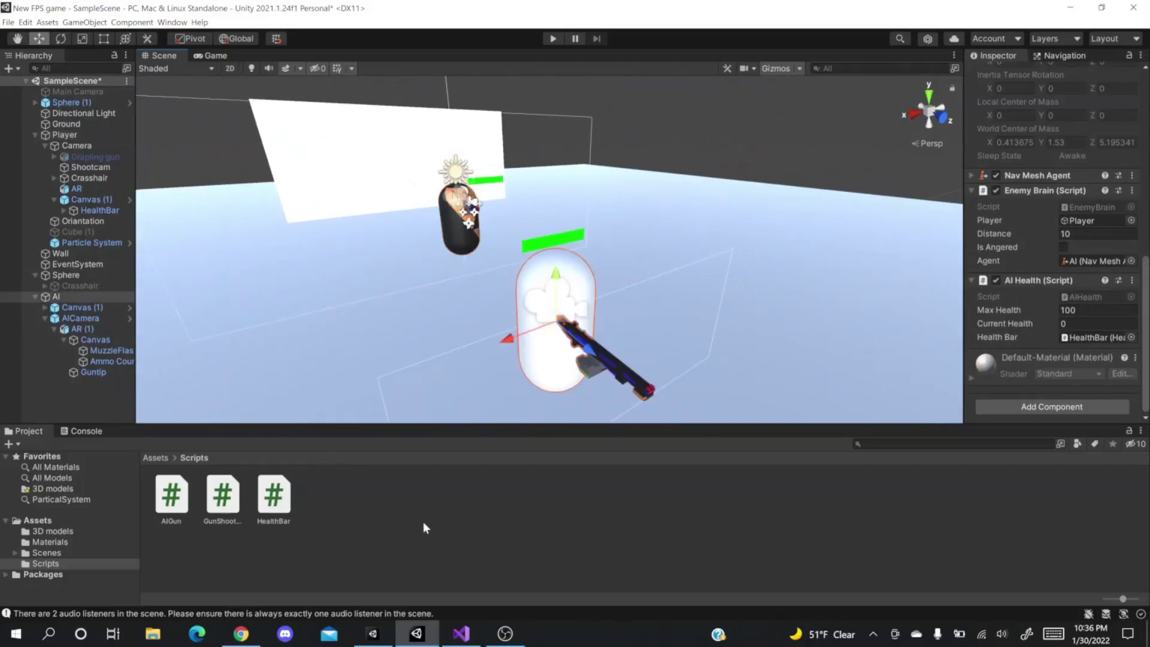
- Create a new material in the main Assets folder, keeping its default name
click(70, 520)
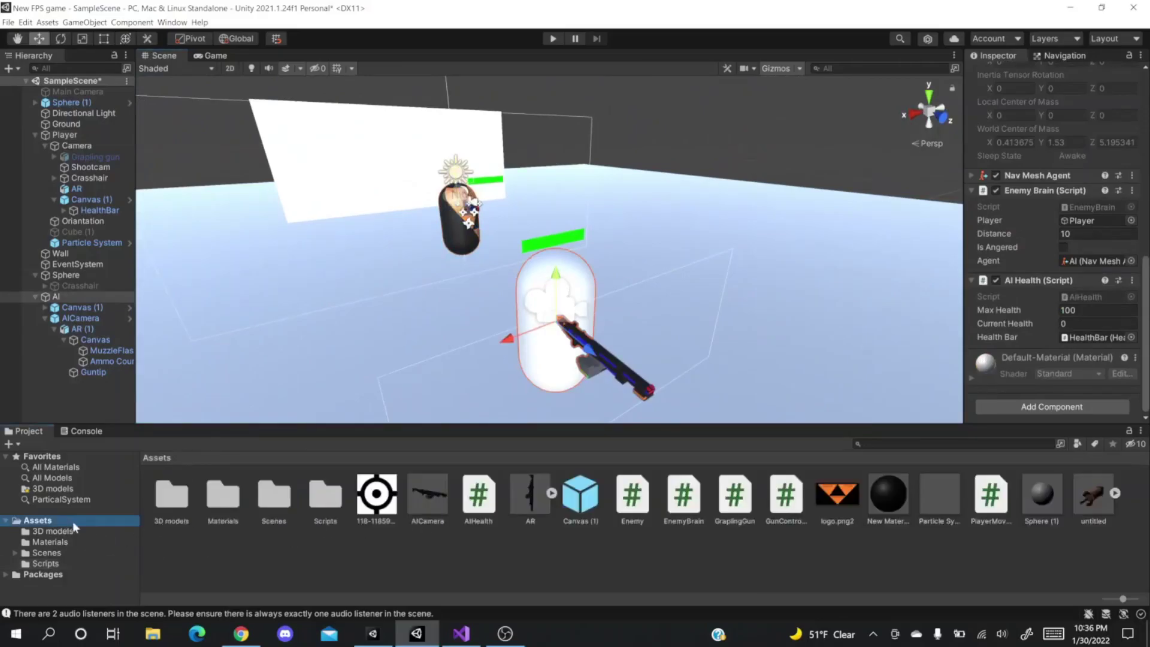
right_click(781, 578)
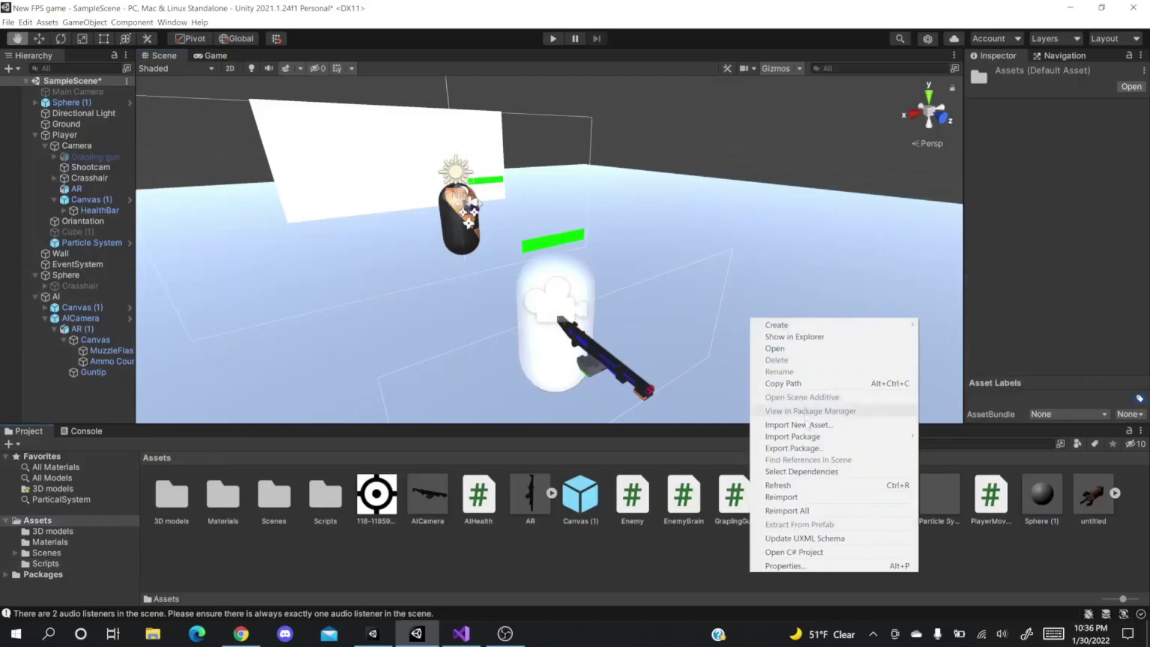
mouse_move(838, 325)
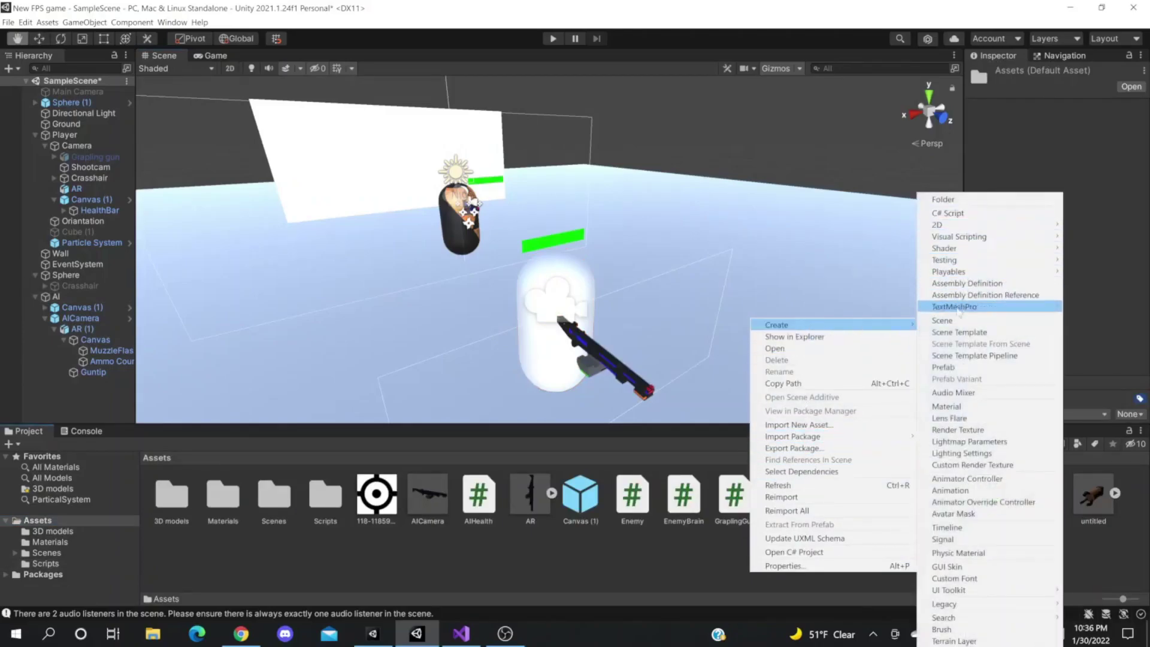
click(947, 407)
key(Return)
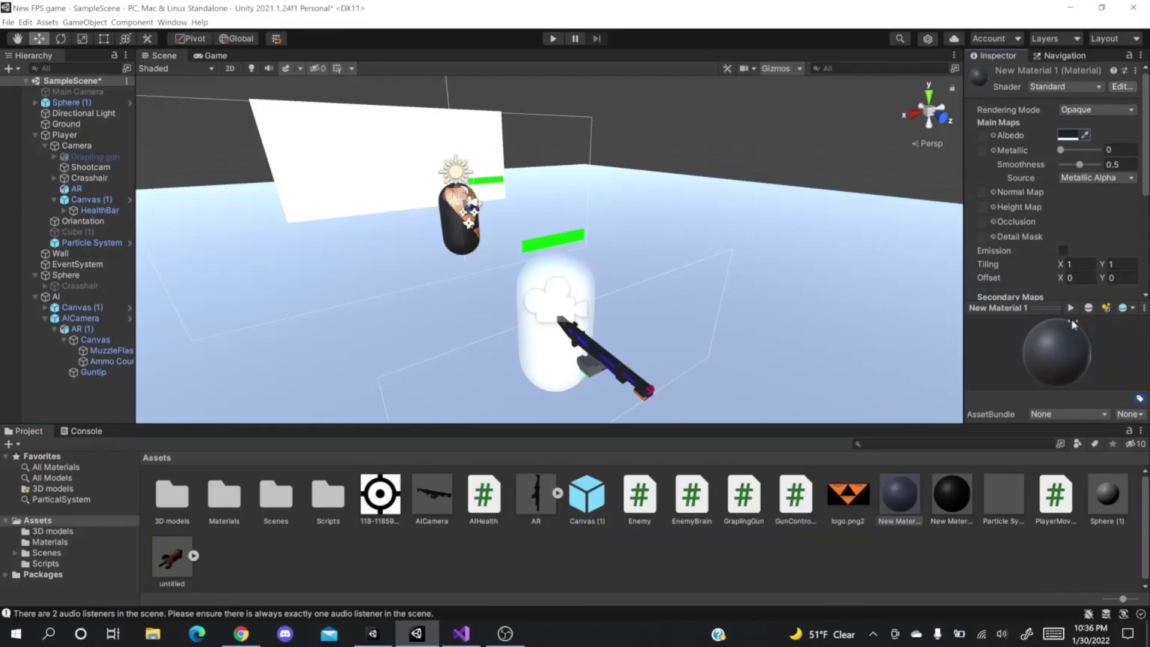
- Set the new material's Albedo color to red (C81414) and apply the material to the AI's capsule
click(1075, 135)
click(1099, 225)
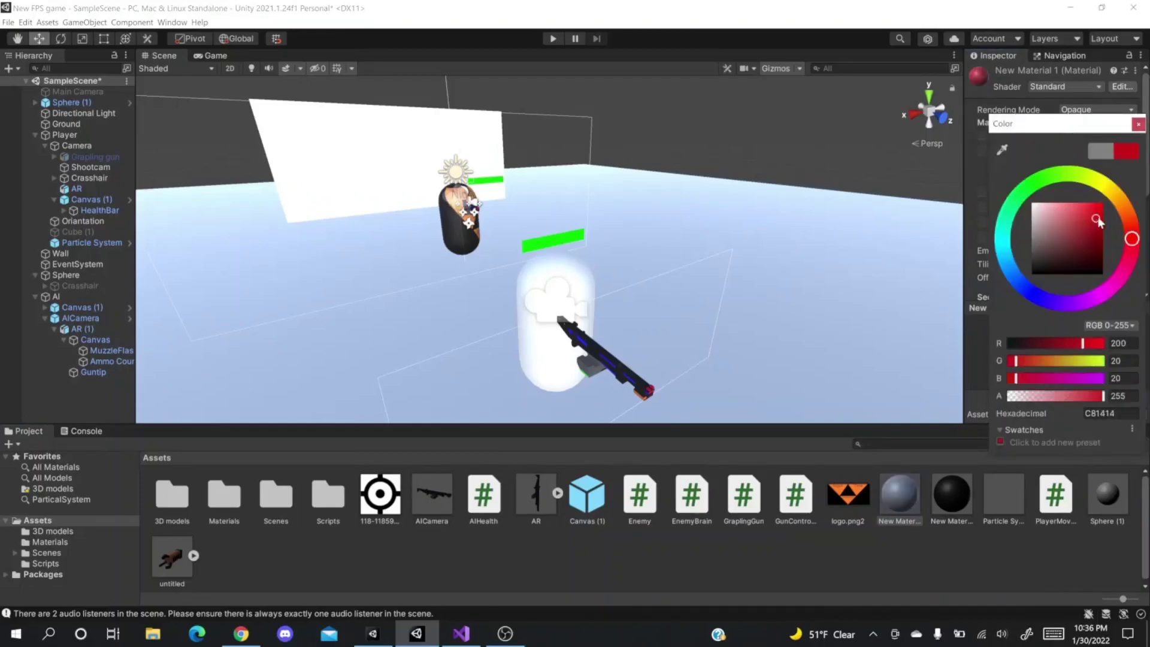
click(885, 563)
drag(900, 495, 545, 331)
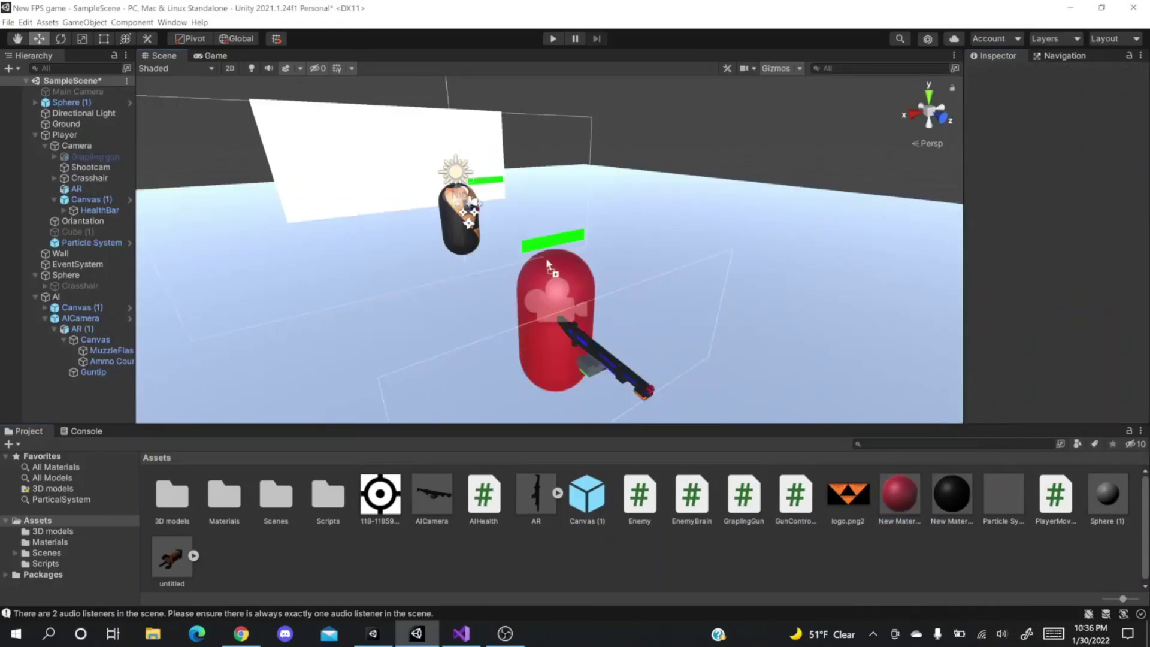